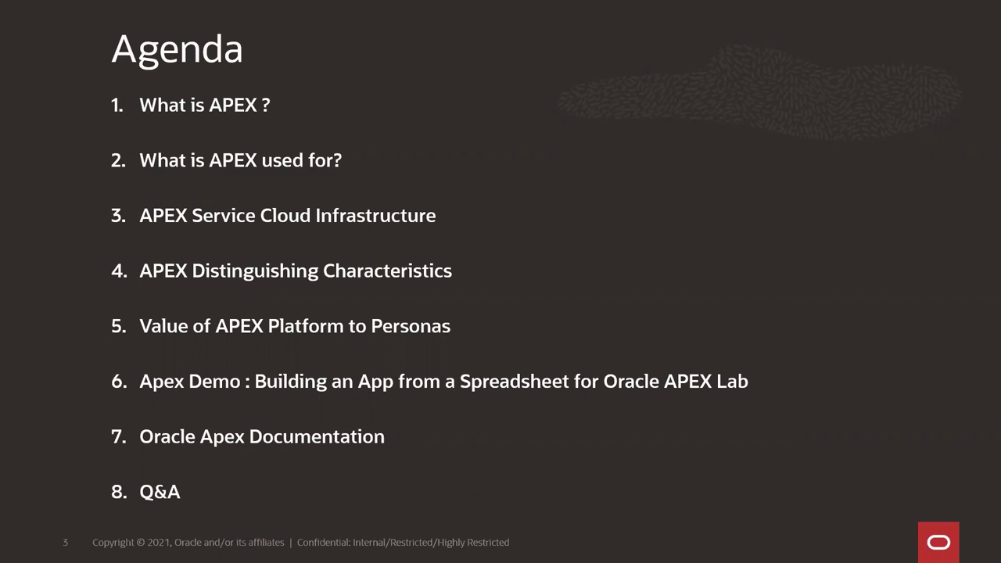
Step: Advance the slideshow from the Agenda to slide 4, 'What is Oracle APEX ?'
key("Right")
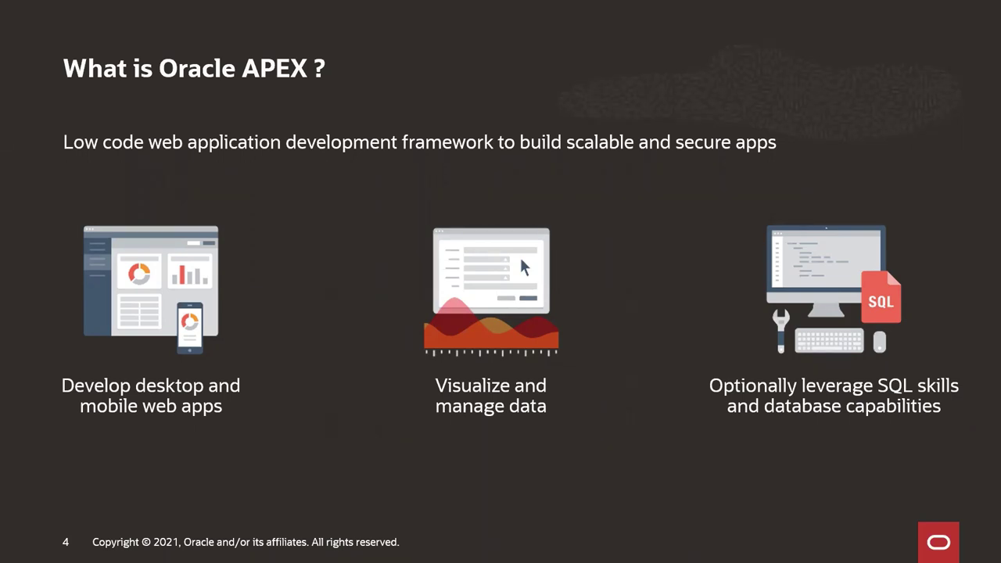
Step: Advance the slideshow past 'What is APEX used for?' to slide 7, 'Transform Your Spreadsheets to Web Apps in Minutes'
key("Right")
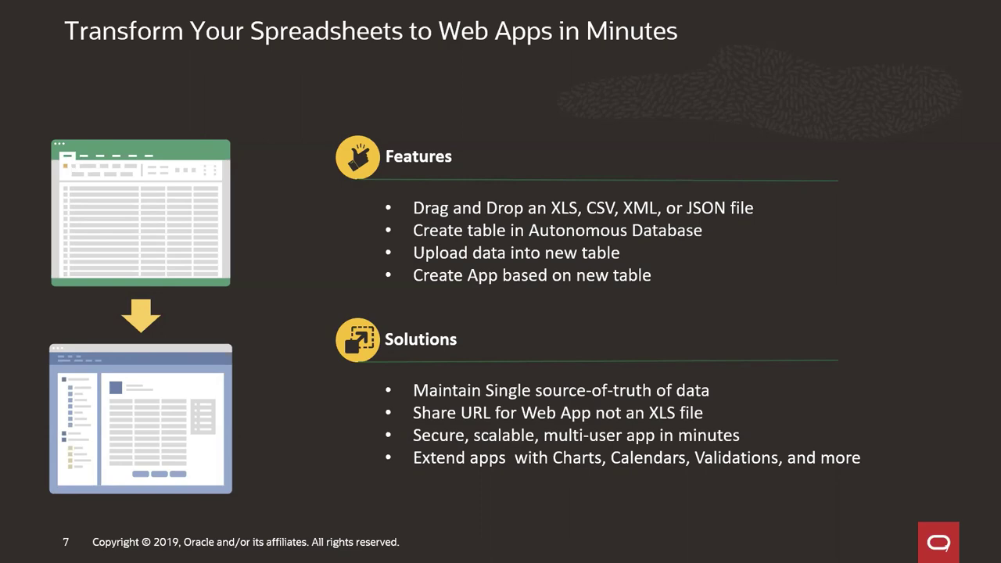
Step: Advance from slide 7 through Rapid Application Development to slide 11, 'APEX Distinguishing Characteristics'
key("Right")
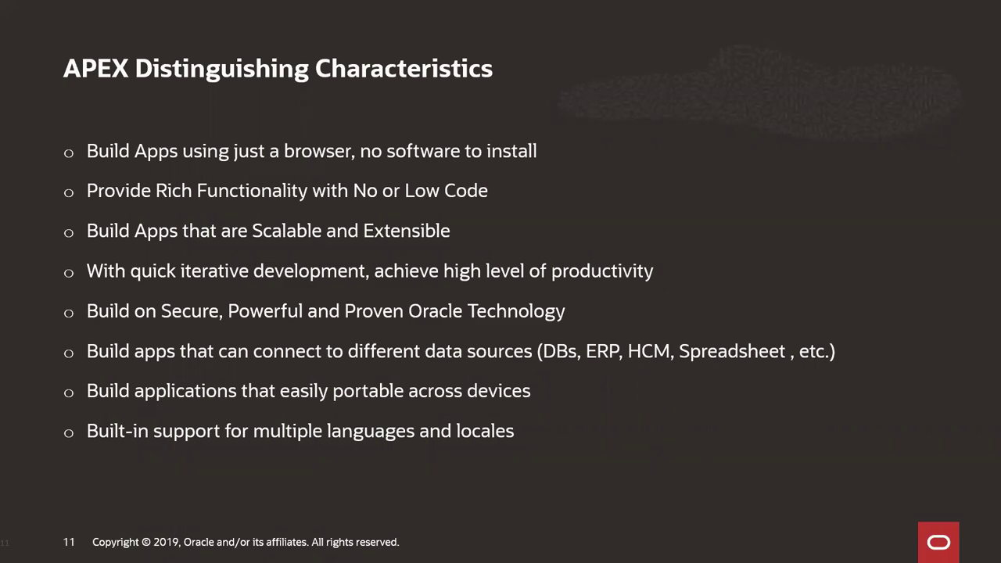
Step: Advance to slide 12, which contrasts benefits for business analysts and IT developers
key("Right")
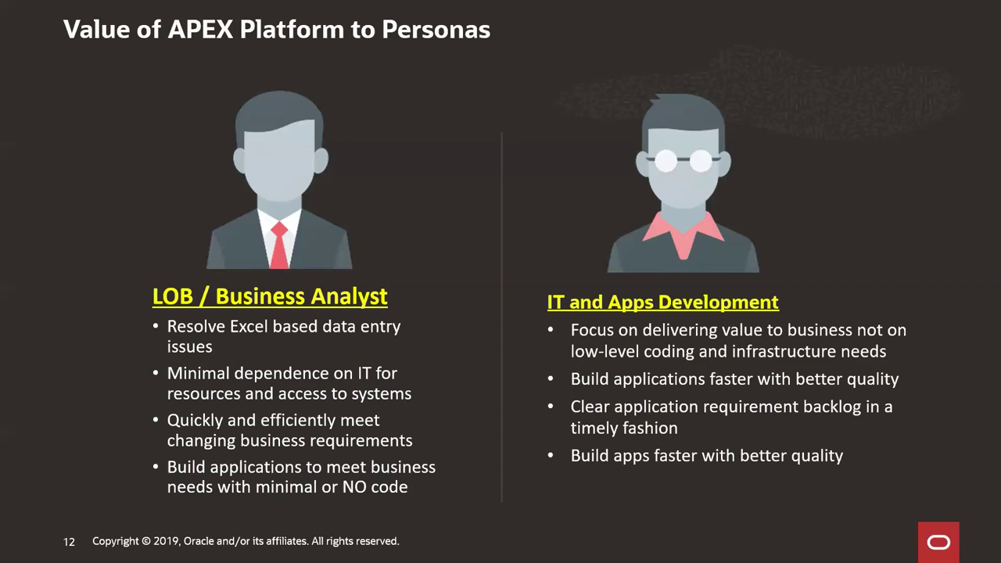
Step: Advance to slide 13, 'Oracle APEX plus Oracle Autonomous Database'
key("Right")
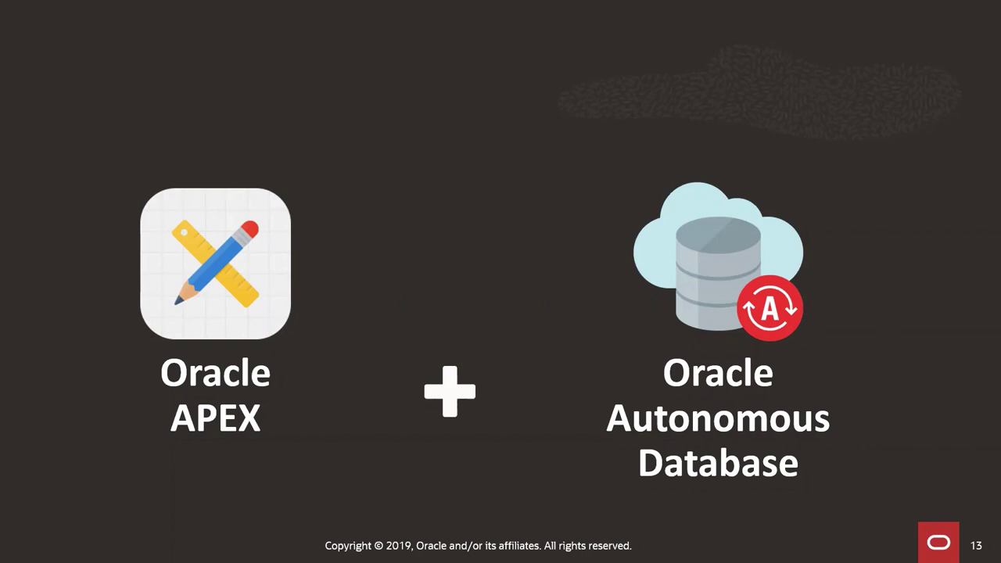
Step: Advance to slide 14, which lists six benefits of running APEX on ATP
key("Right")
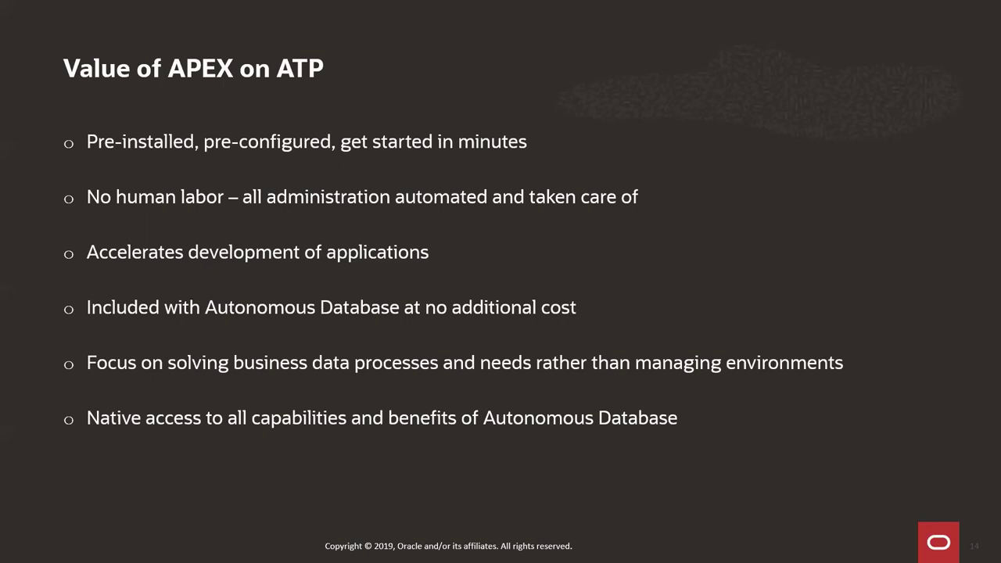
Step: Reach slide 15 'APEX Demo', exit the slideshow, and bring the Edge browser forward
key("Right")
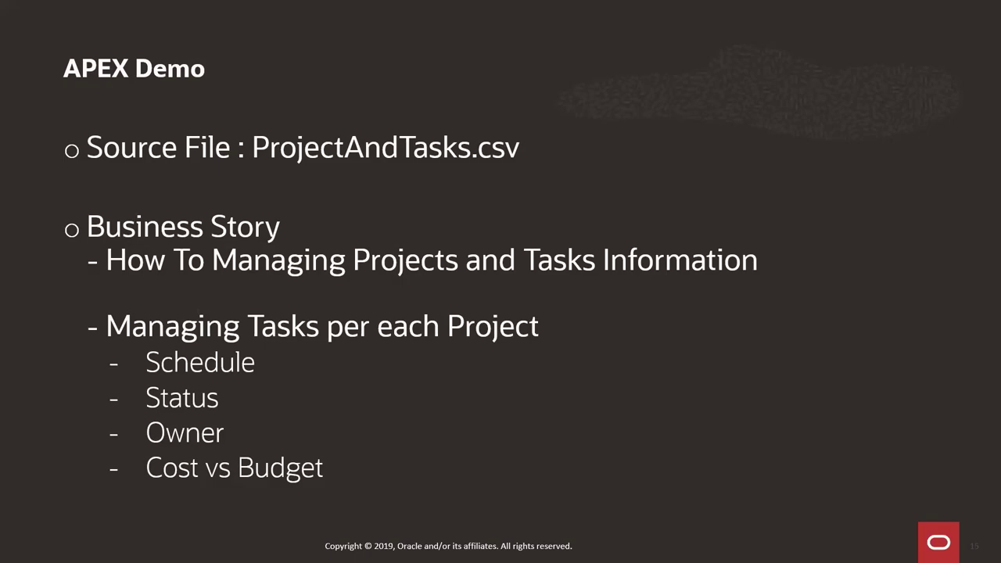
key("Escape")
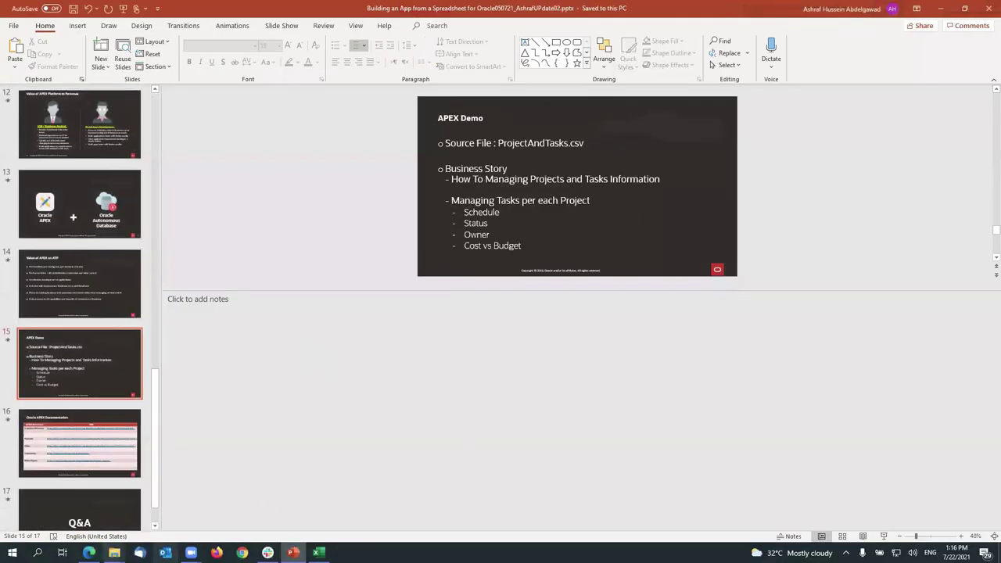
left_click(88, 552)
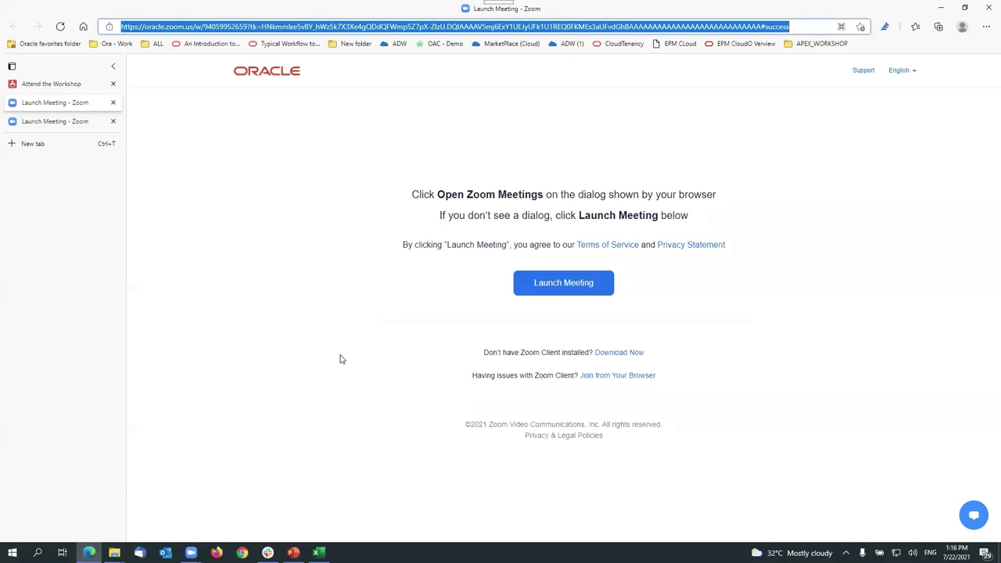
Step: On the Attend the Workshop page, navigate to Lab 2's introduction and Step 1
left_click(78, 85)
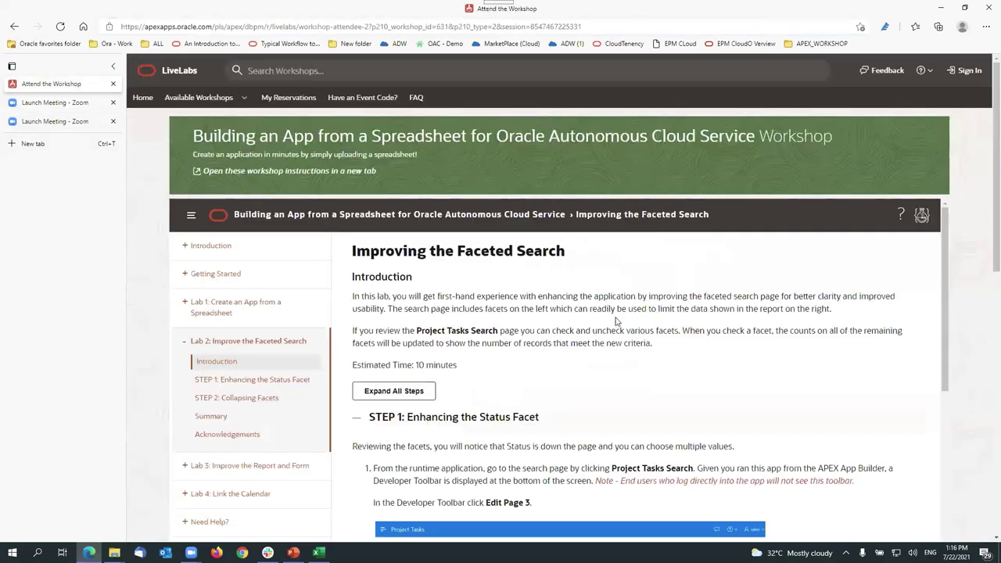
scroll(615, 321, "down", 2)
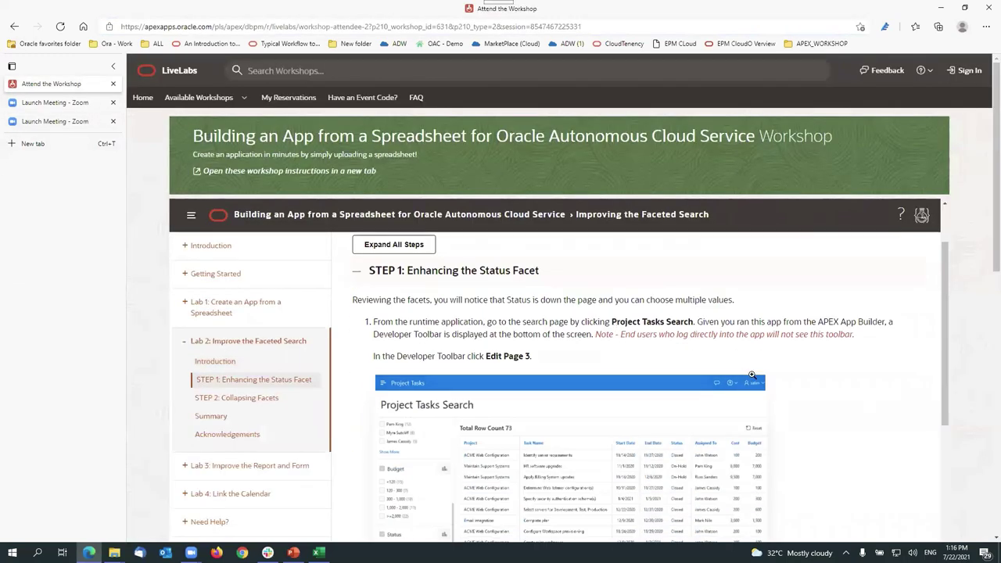
scroll(751, 375, "down", 1)
scroll(781, 387, "down", 2)
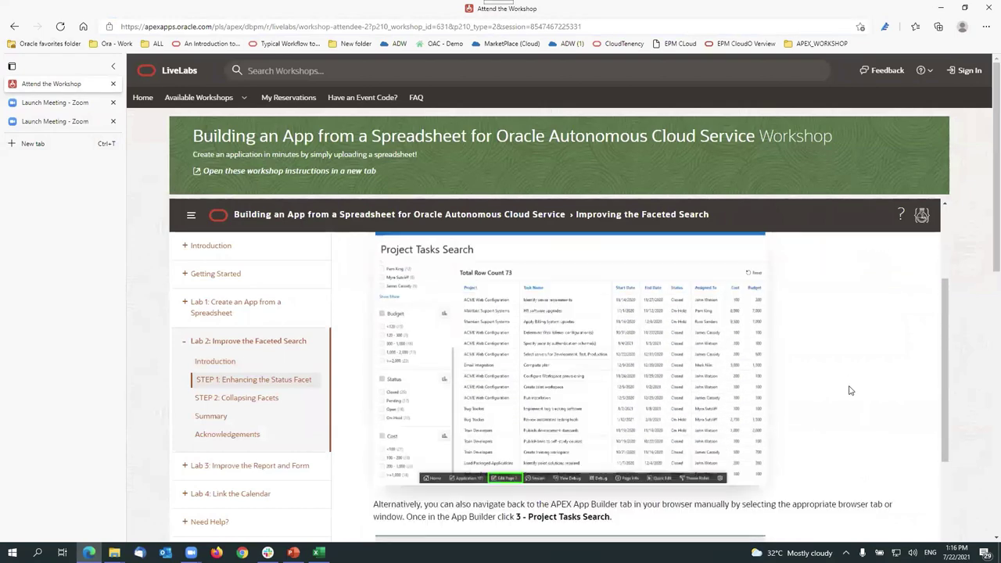
left_click(239, 340)
left_click(186, 341)
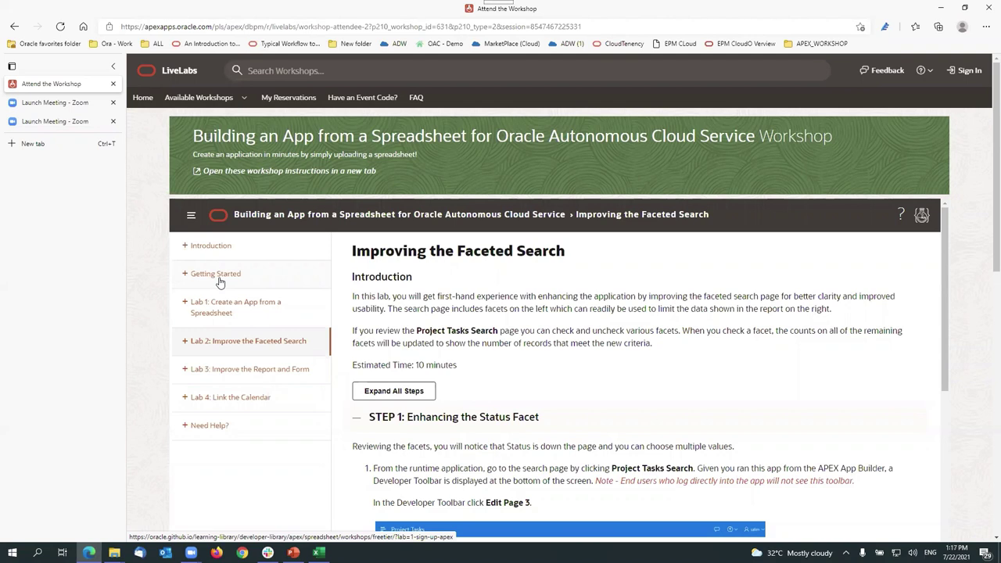
scroll(266, 317, "down", 1)
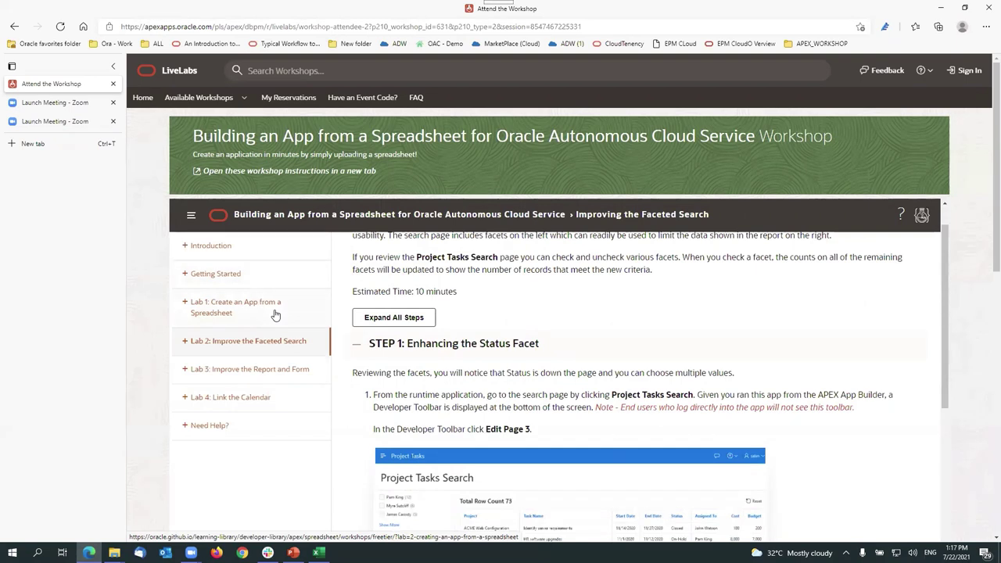
scroll(619, 359, "down", 2)
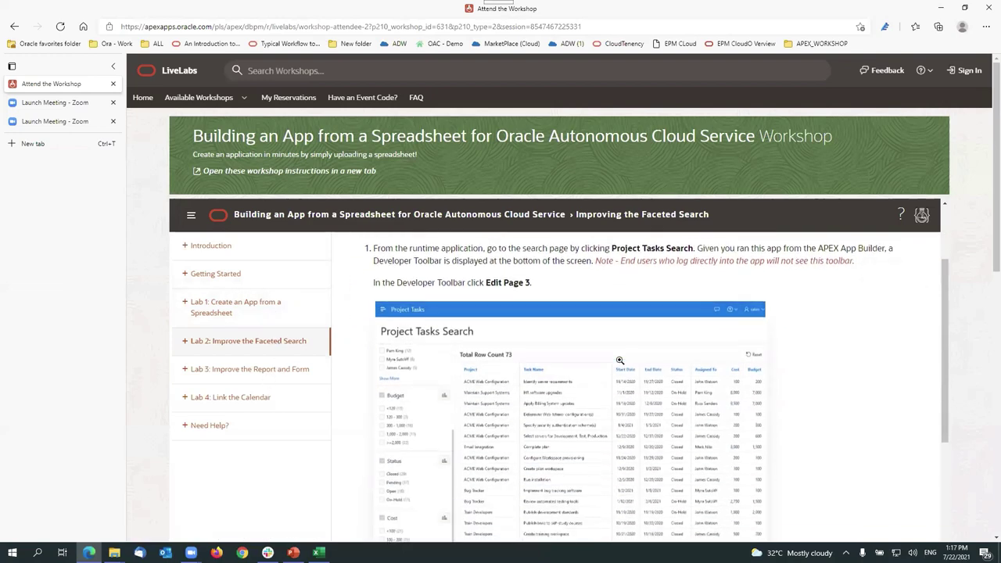
scroll(398, 352, "up", 3)
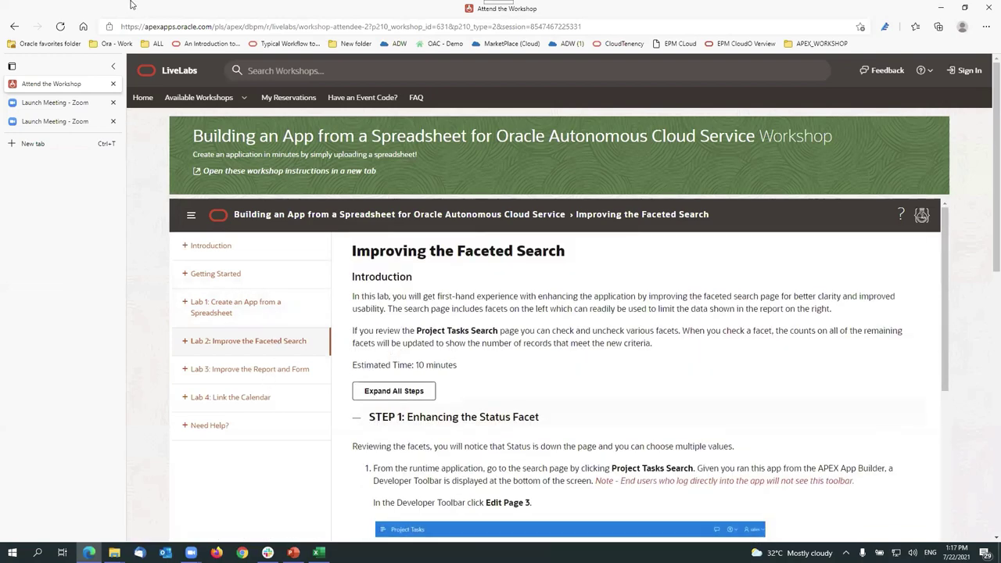
Step: Open the OCI Console sign-in page from the APEX_WORKSHOP bookmarks in a new tab
left_click(835, 43)
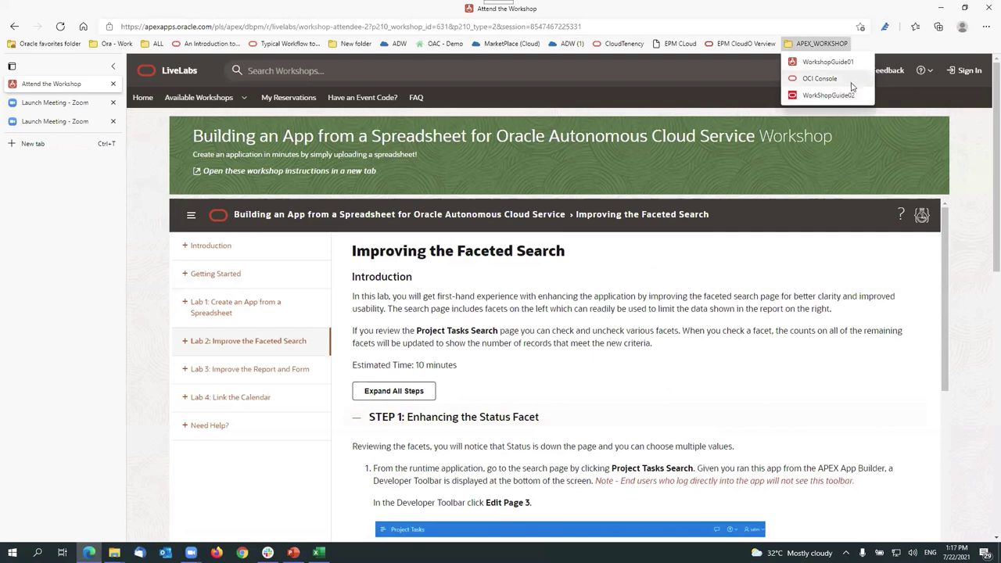
left_click(850, 79)
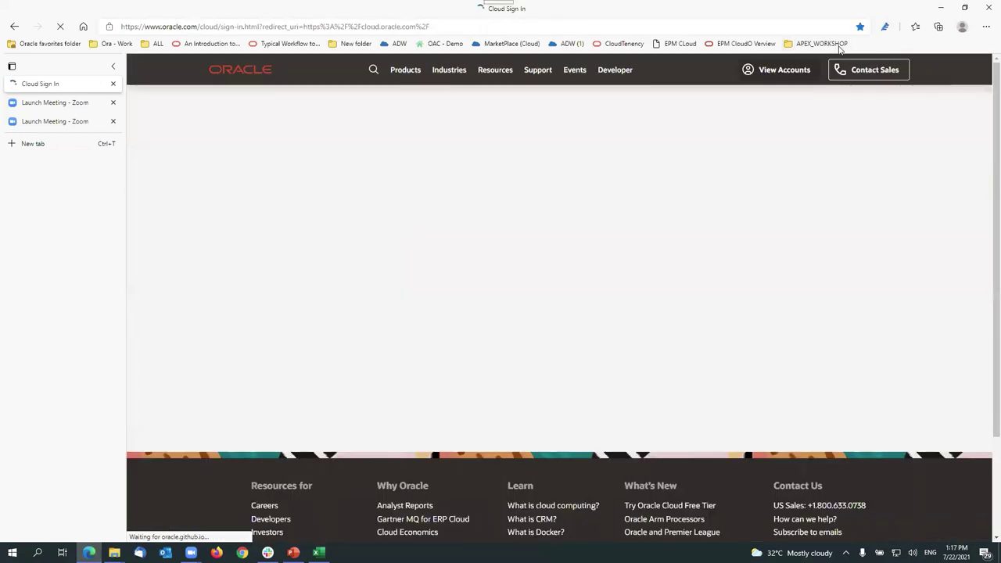
left_click(837, 44)
left_click(844, 62)
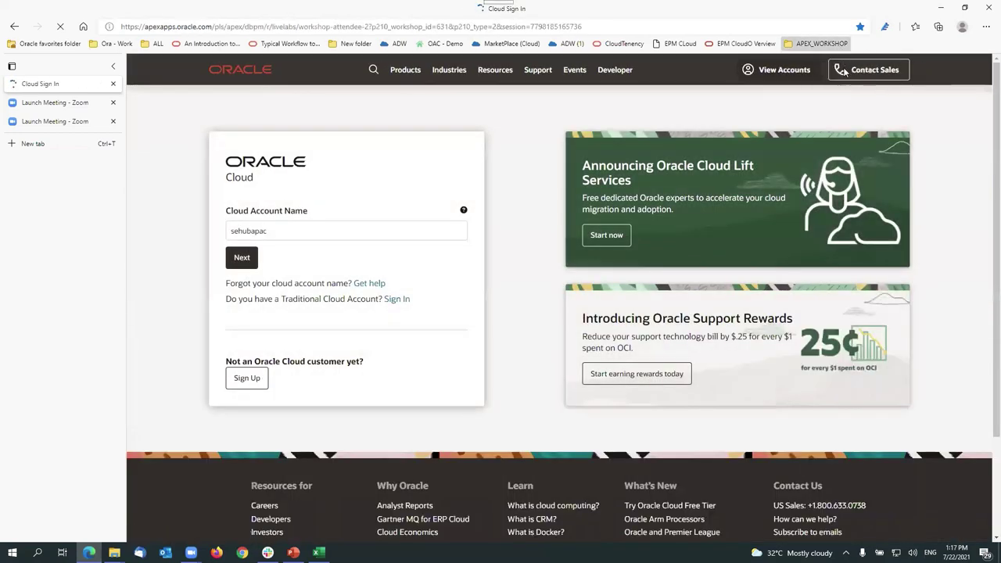
left_click(821, 43)
left_click(57, 146)
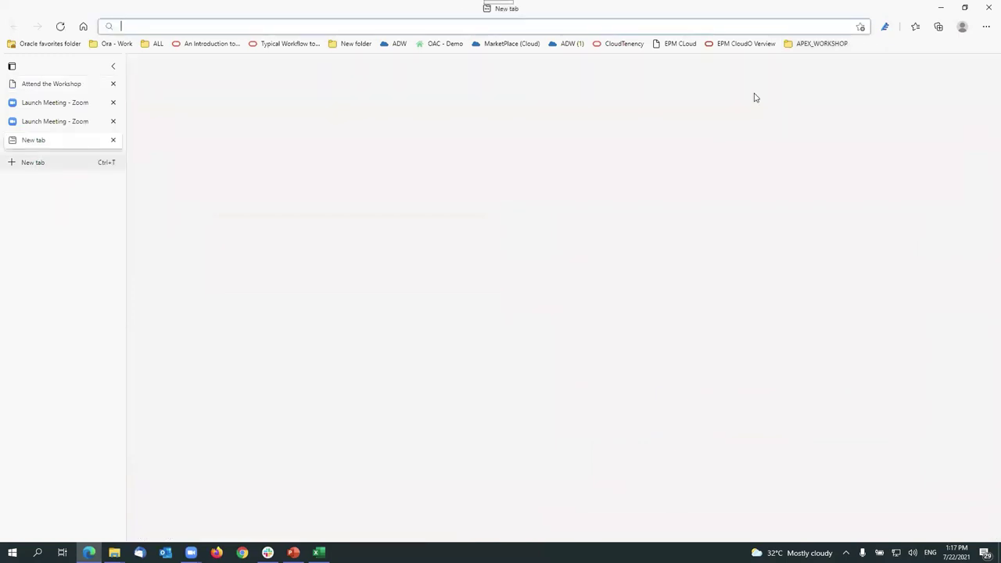
left_click(821, 44)
left_click(841, 79)
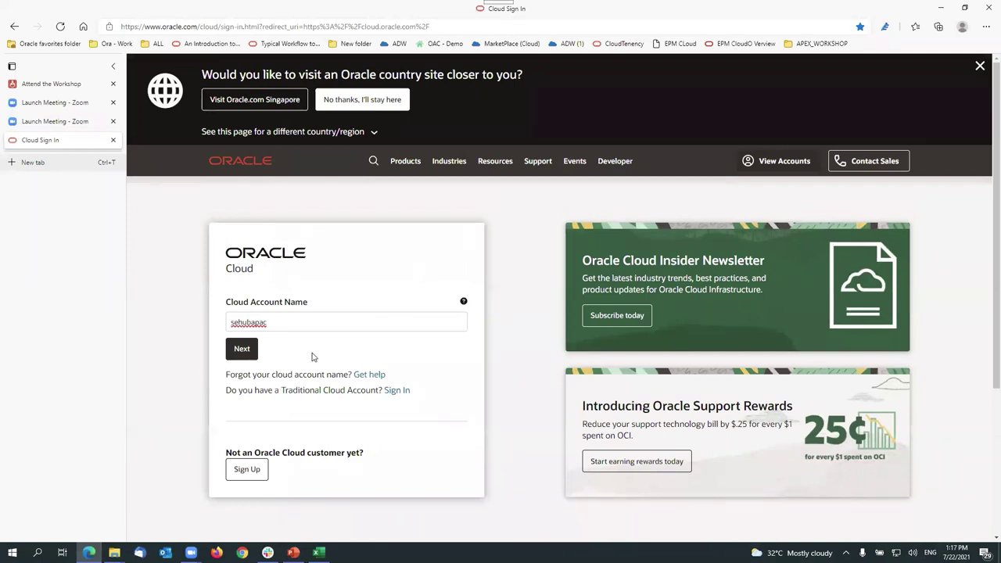
Step: Submit the cloud account name and choose the oracleidentitycloudservice identity provider
key("BackSpace")
type("d")
left_click(242, 349)
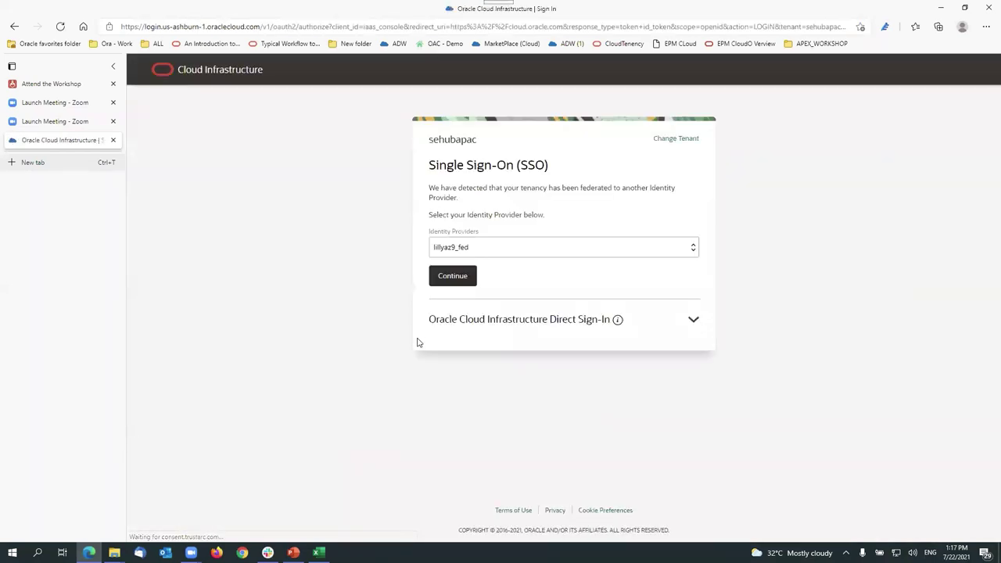
left_click(555, 253)
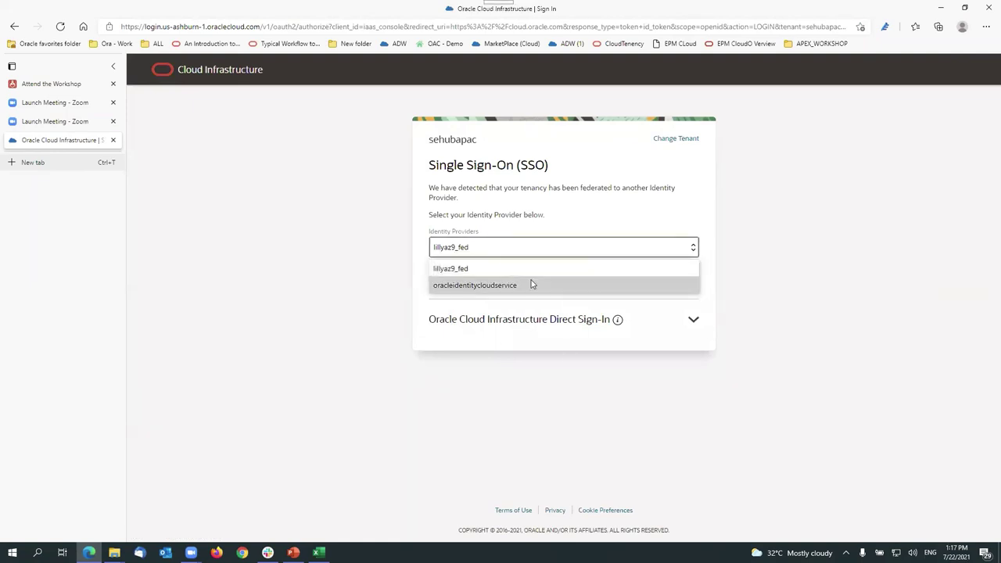
left_click(534, 284)
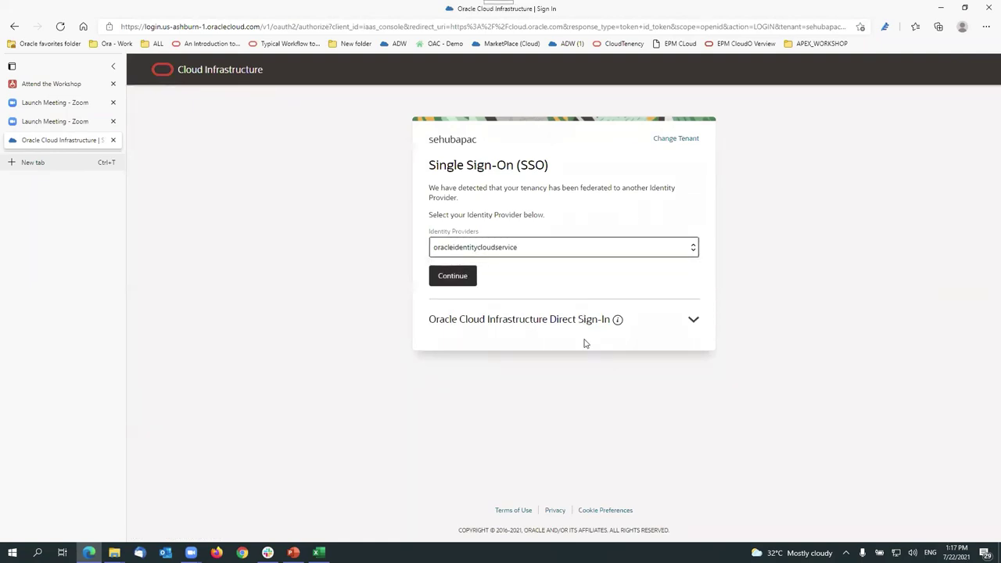
left_click(454, 277)
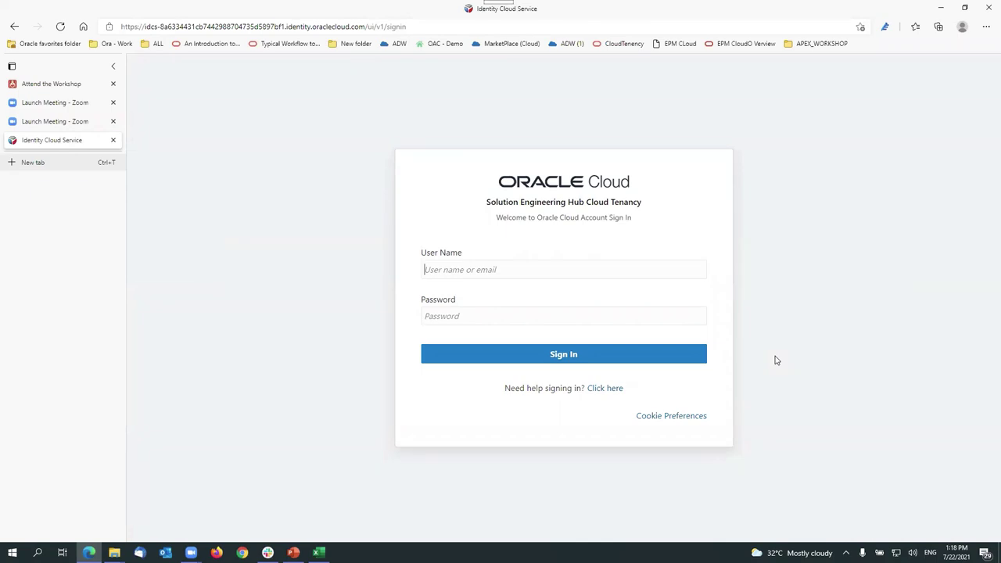
Step: Sign in with the user name and password, re-entering the password after a failed attempt
type("ashraf")
key("Down")
key("Tab")
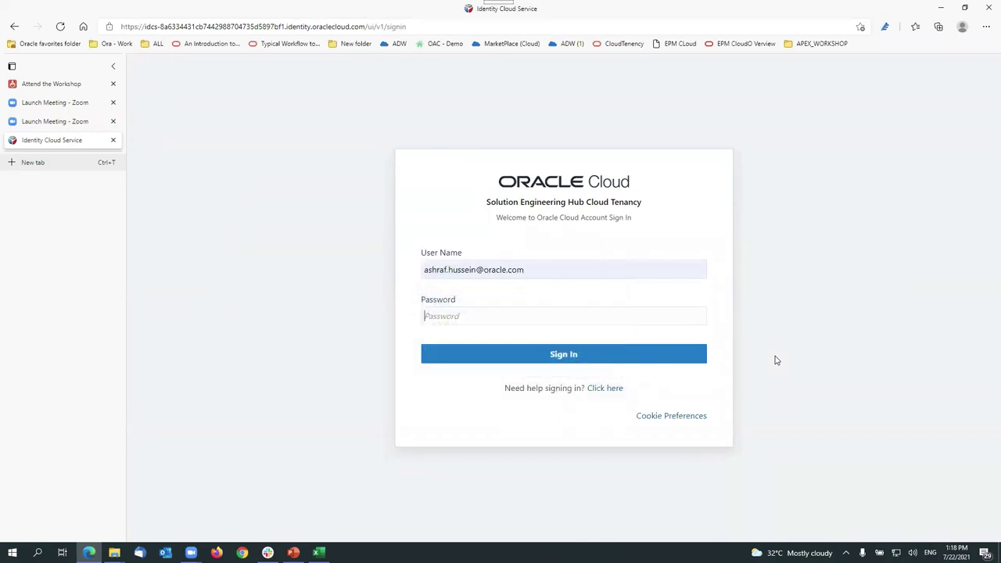
type("••••••••••••••")
left_click(540, 270)
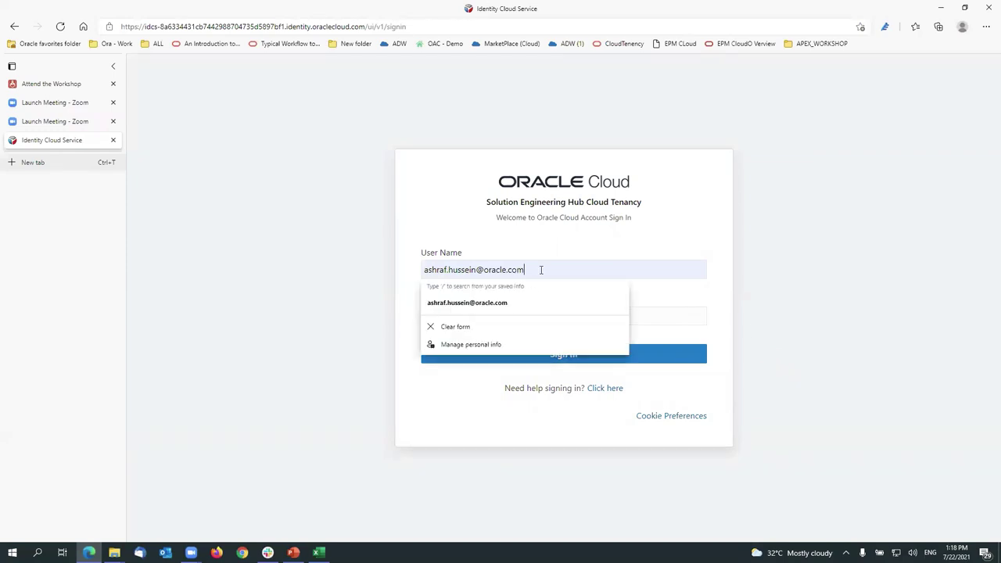
left_click(558, 235)
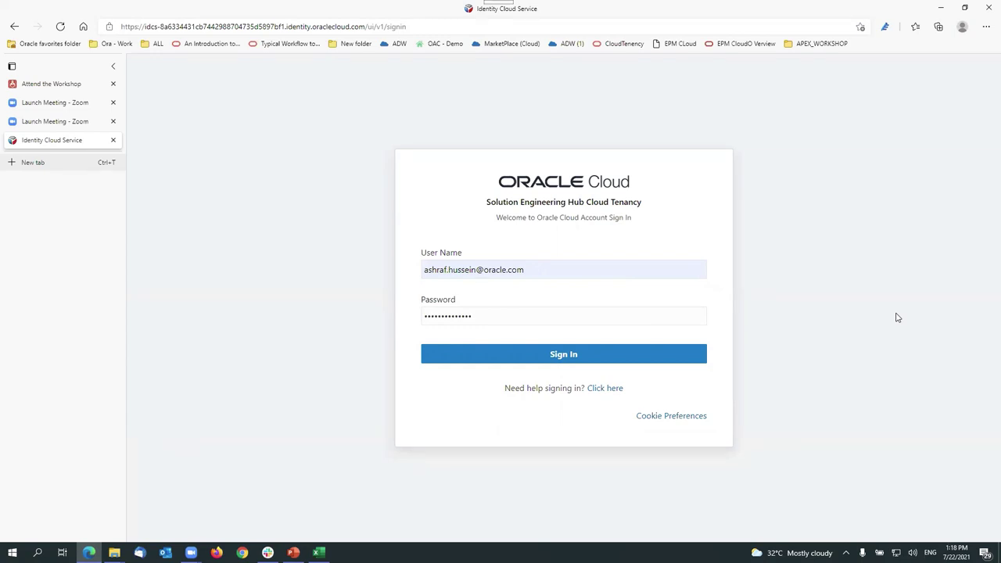
left_click(563, 357)
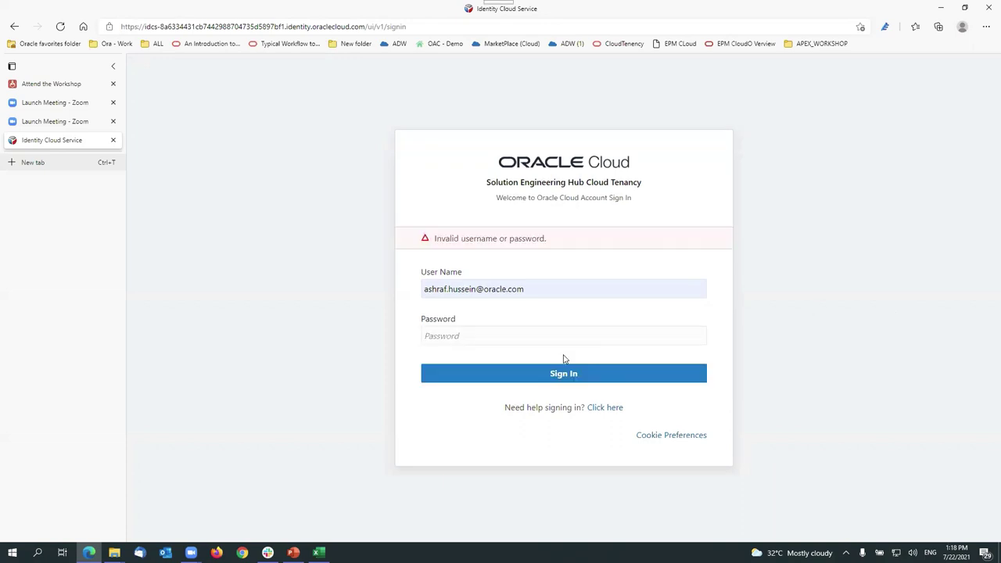
left_click(485, 335)
type("••••••••••••••")
key("Return")
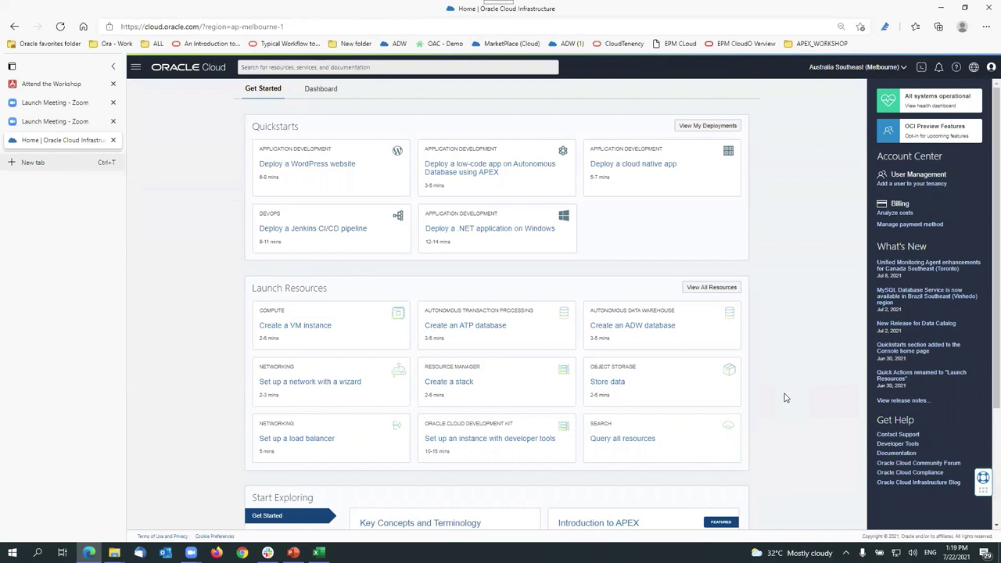
Step: Go to Developer Services > APEX Instances to list the instances in sehubapac_se
left_click(135, 68)
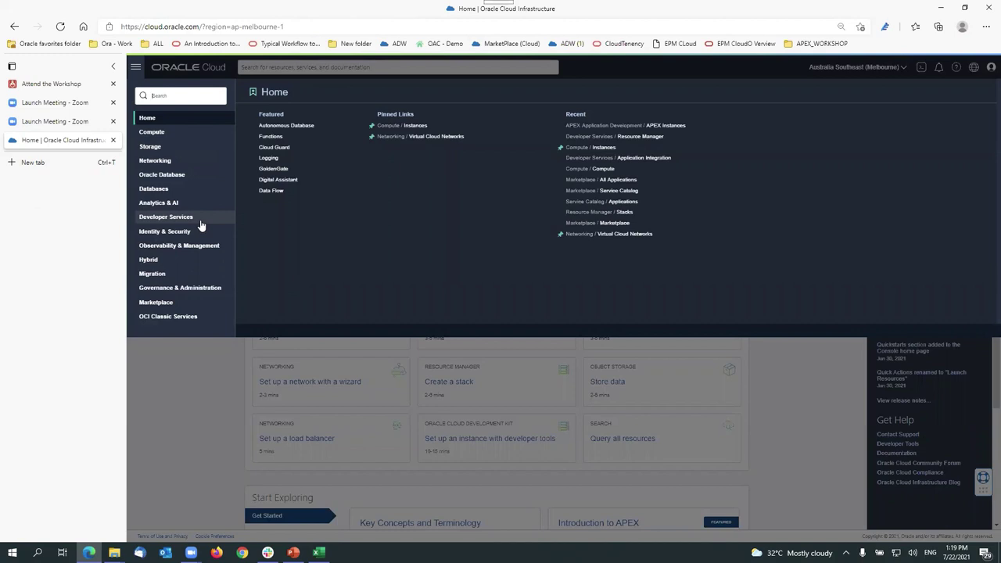
left_click(137, 68)
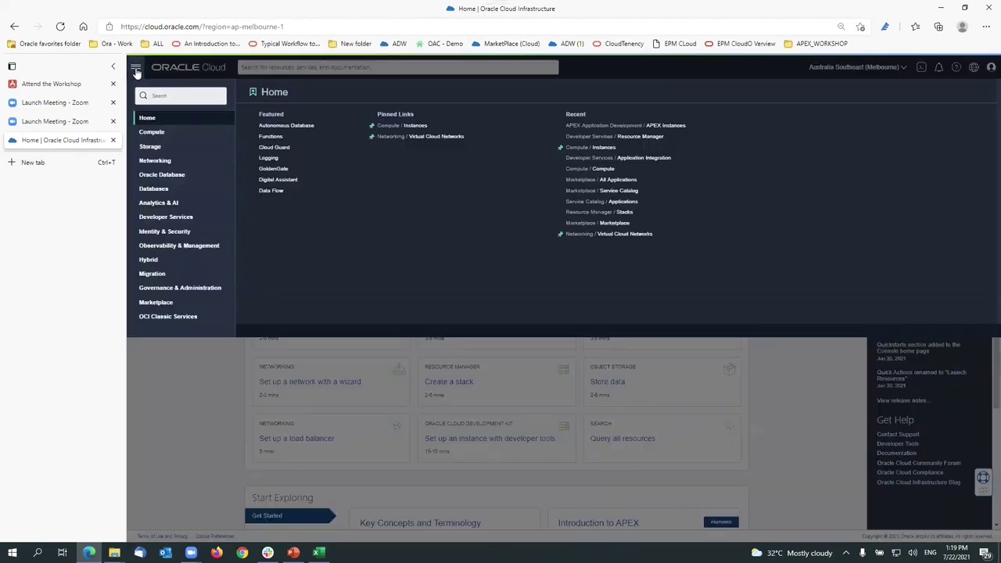
left_click(183, 219)
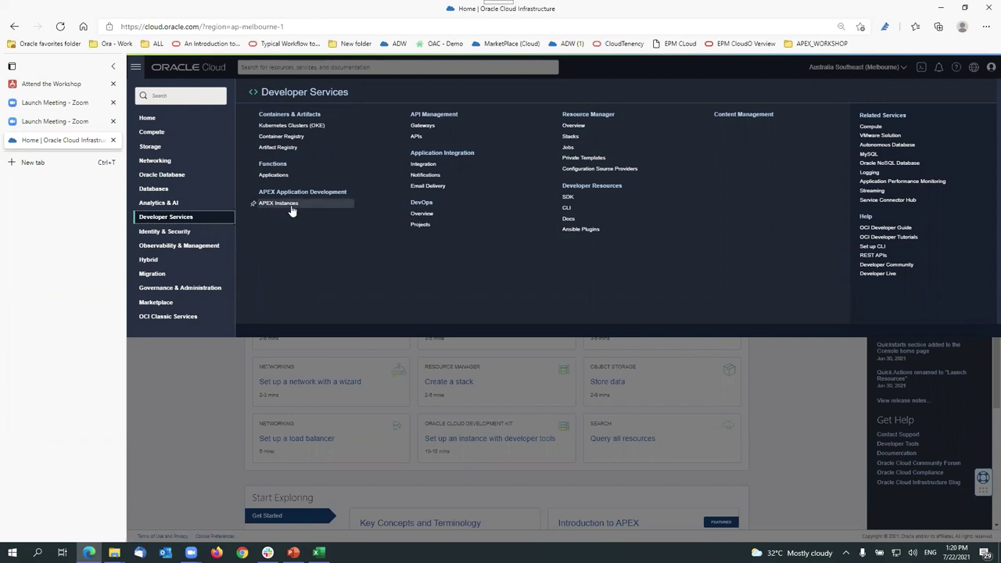
left_click(290, 204)
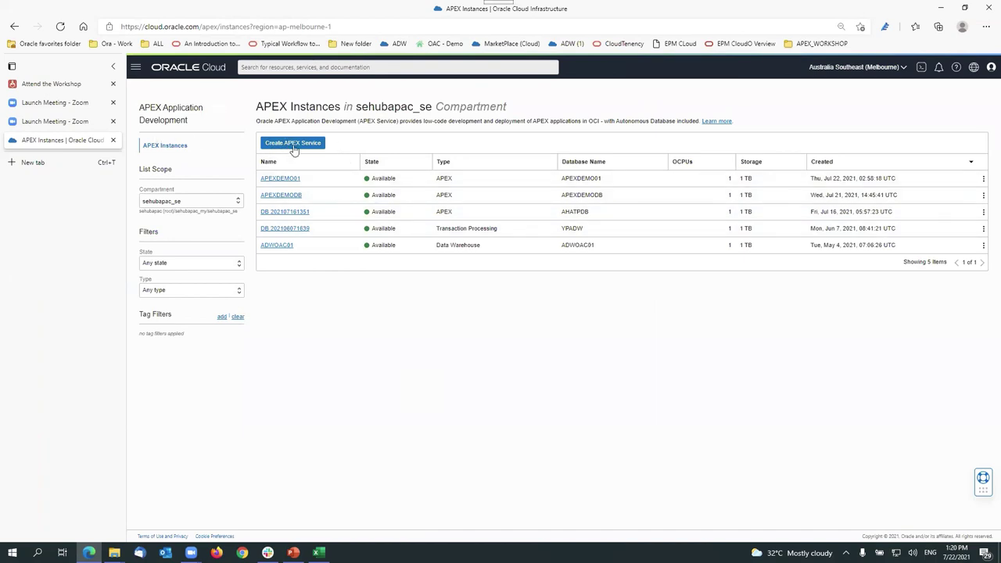
left_click(902, 69)
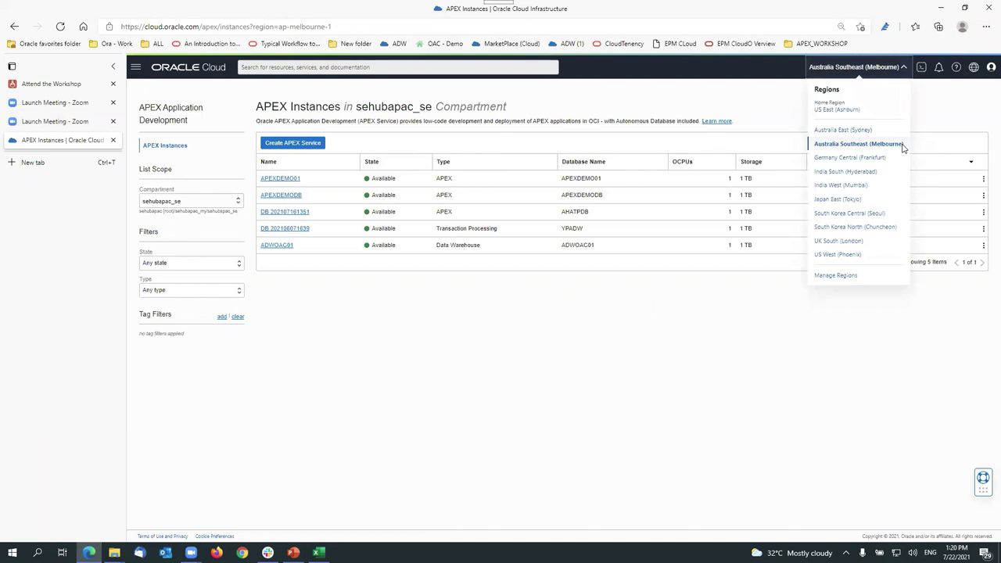
left_click(451, 371)
left_click(197, 202)
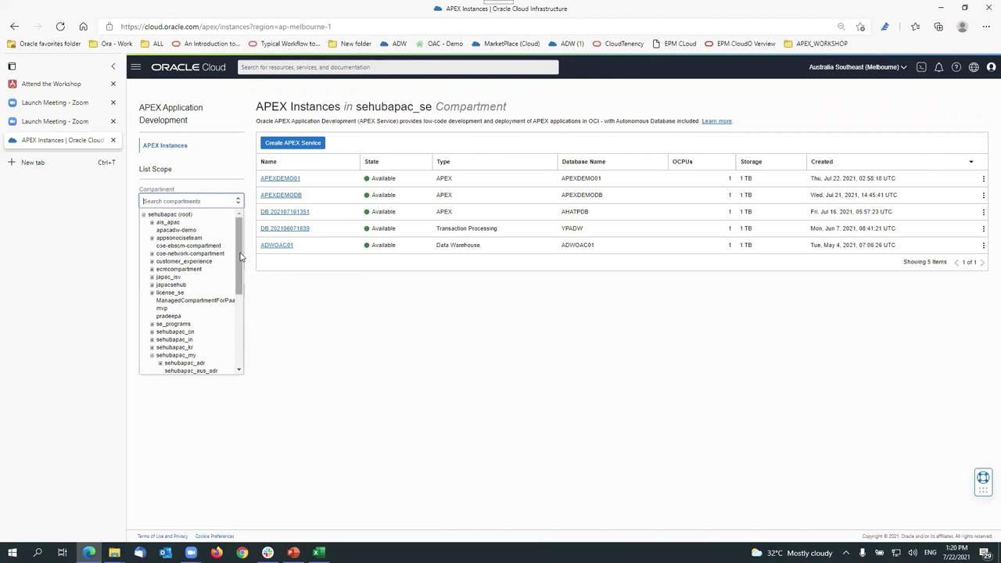
left_click_drag(239, 249, 275, 304)
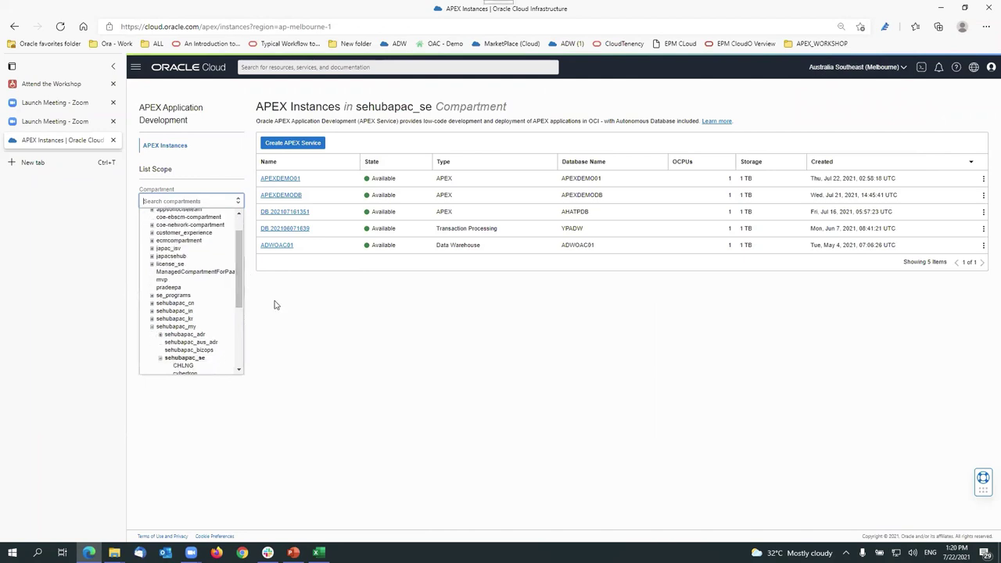
left_click(328, 305)
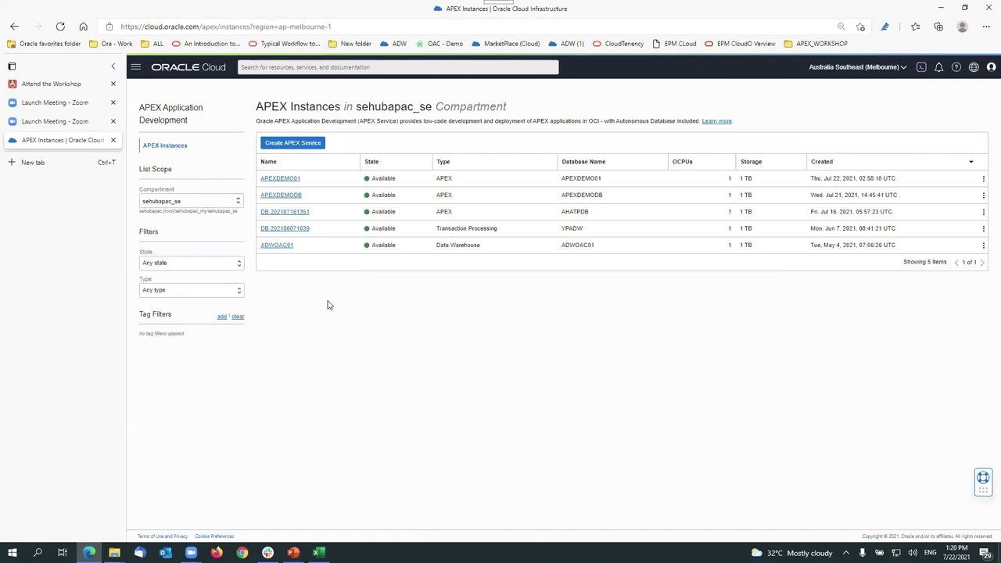
Step: Start a new APEX Service with display name and database name APEXDEMOWS
left_click(301, 144)
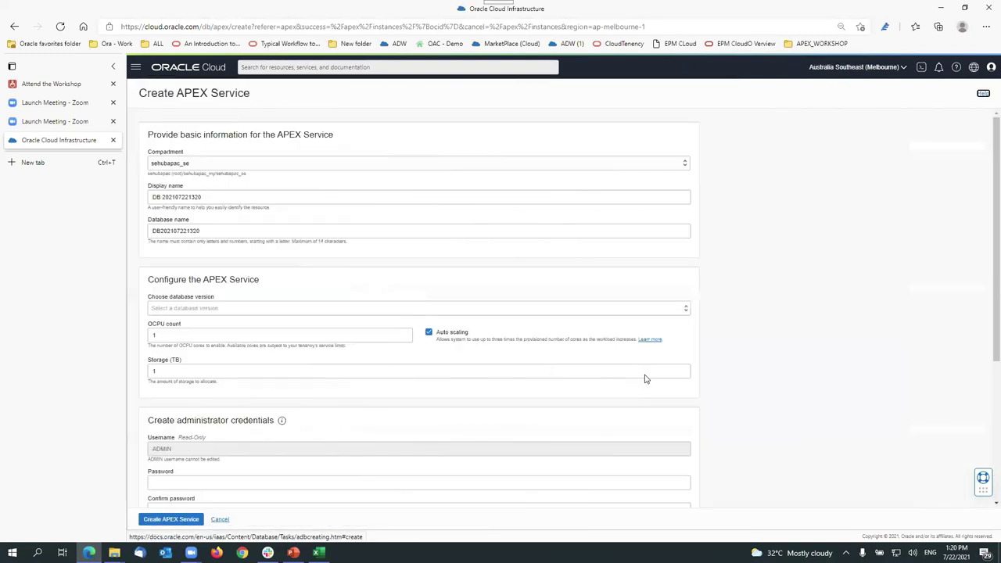
triple_click(199, 197)
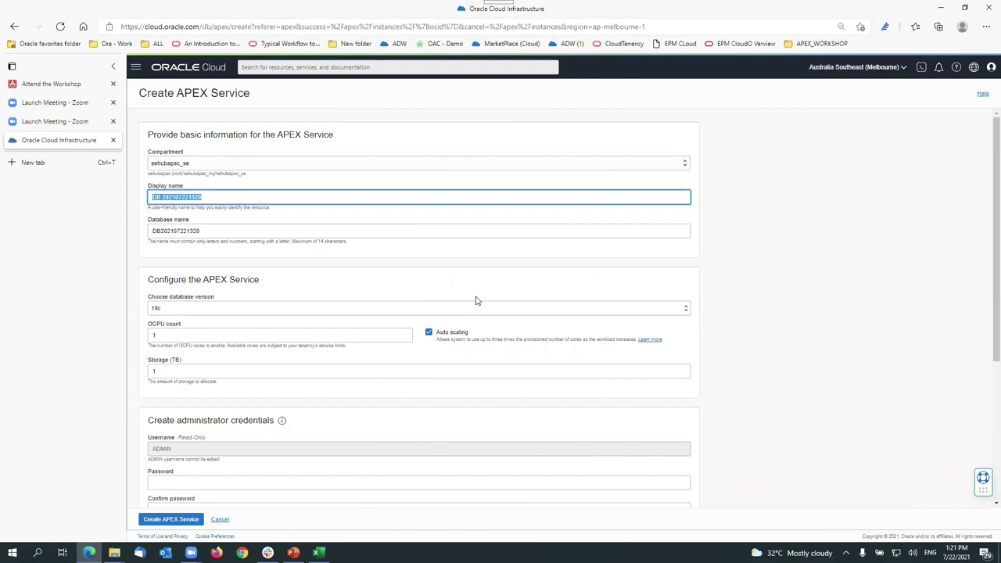
type("APEXDEMO")
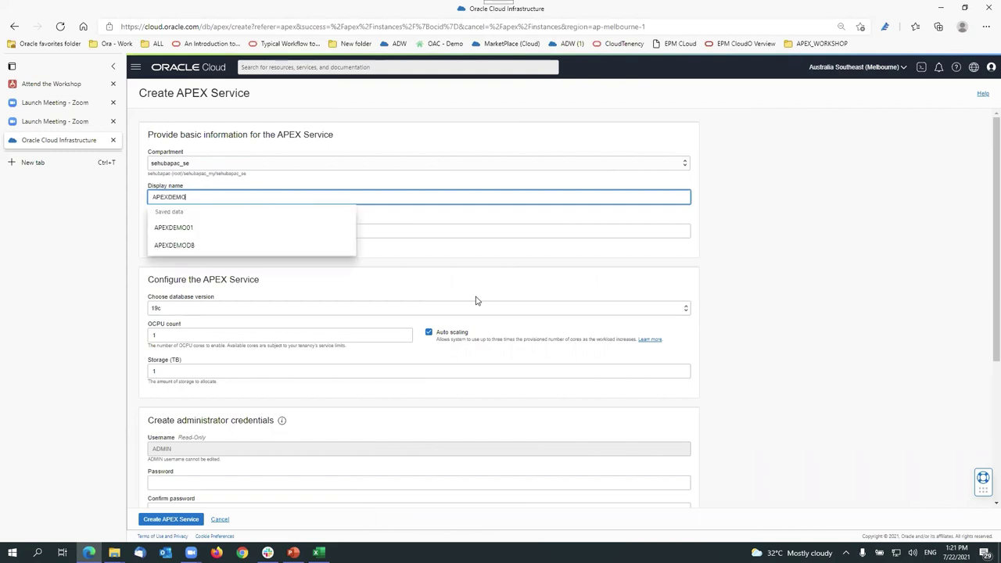
type("WS")
key("shift+Left")
key("shift+Left")
key("shift+Left")
key("shift+Left")
key("shift+Left")
key("shift+Left")
key("shift+Left")
key("shift+Left")
key("shift+Left")
key("ctrl+c")
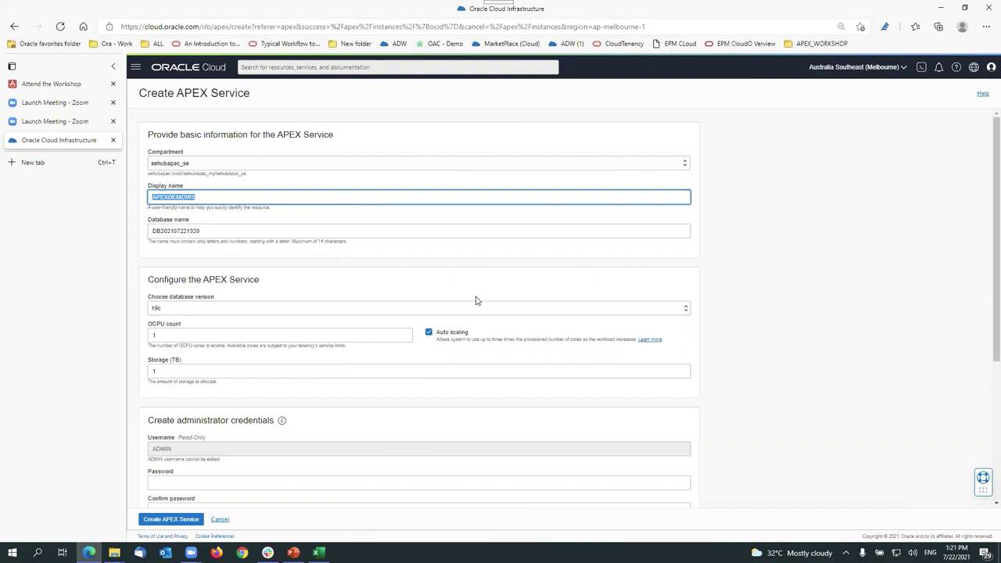
double_click(273, 230)
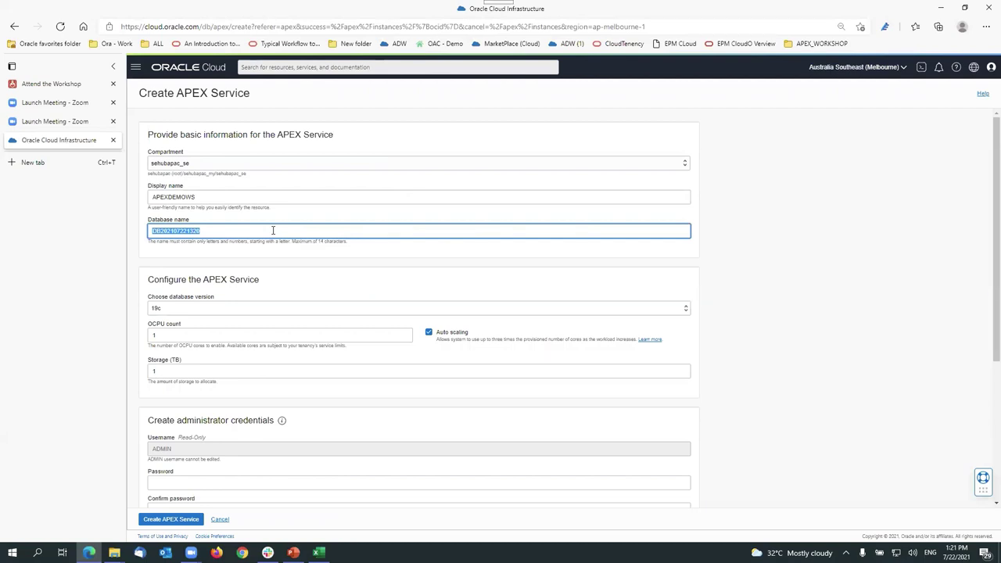
key("ctrl+v")
Step: Keep the OCPU count at 1 and storage at 1 TB
scroll(380, 326, "down", 3)
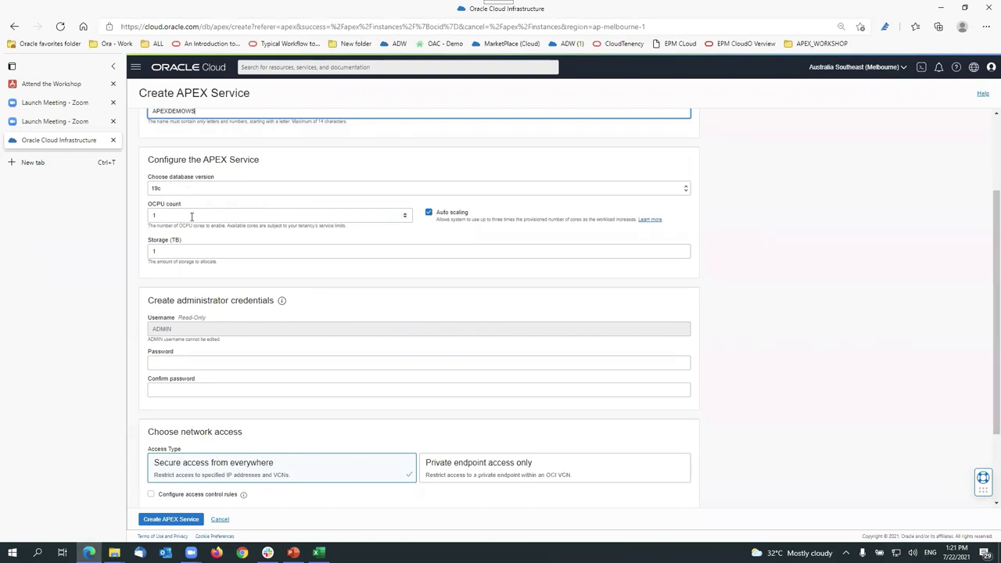
left_click(191, 217)
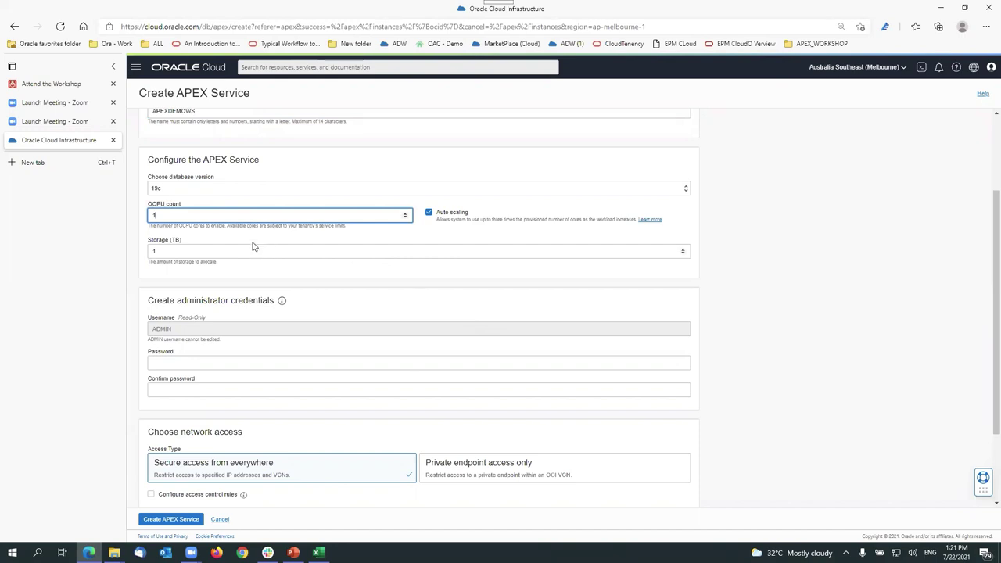
key("Tab")
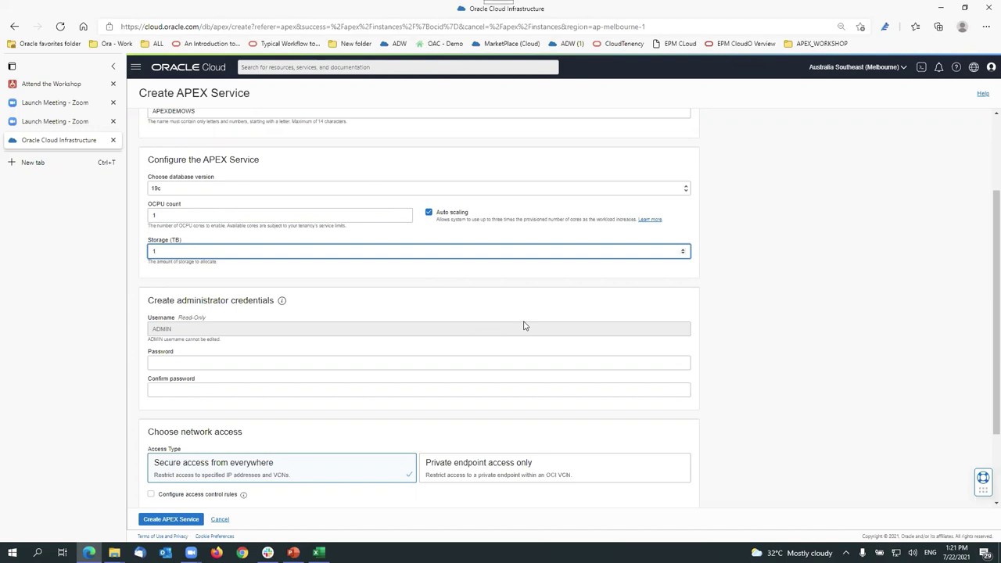
left_click(164, 216)
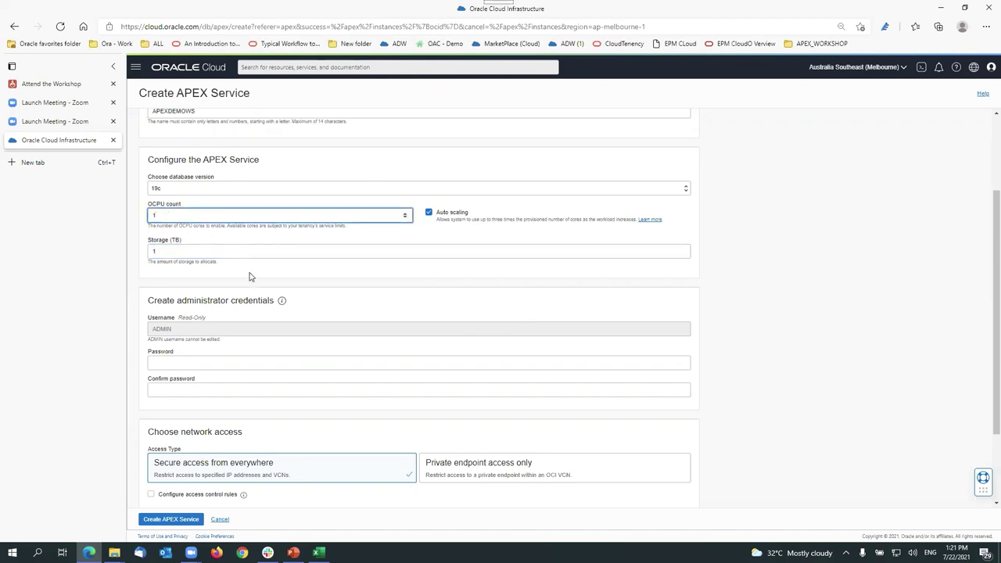
double_click(188, 261)
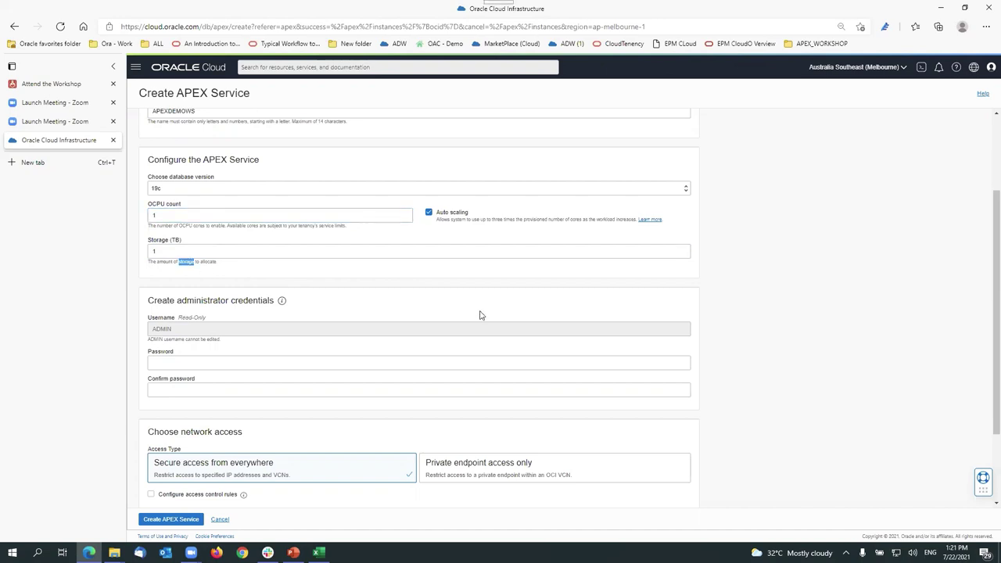
scroll(311, 289, "down", 1)
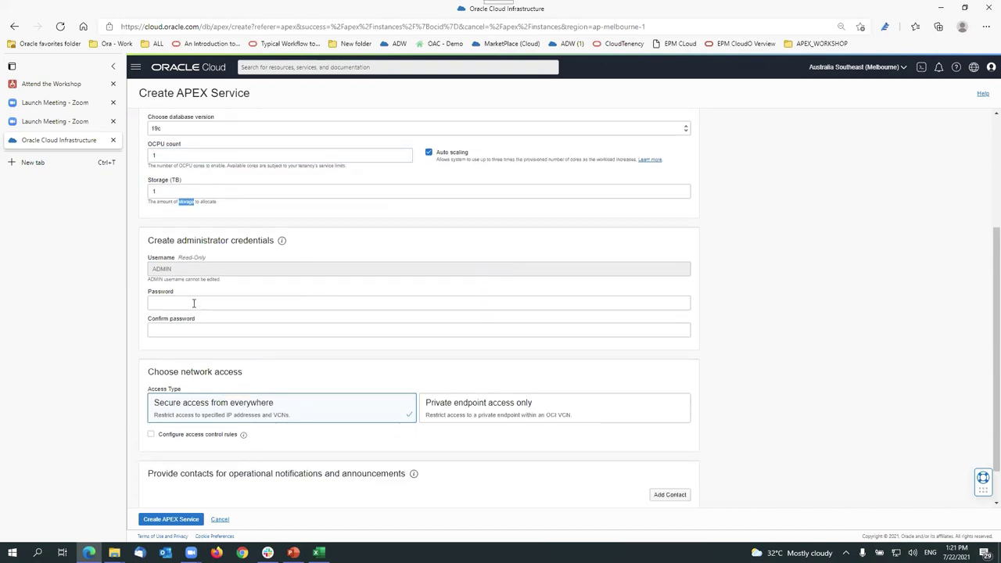
left_click(194, 303)
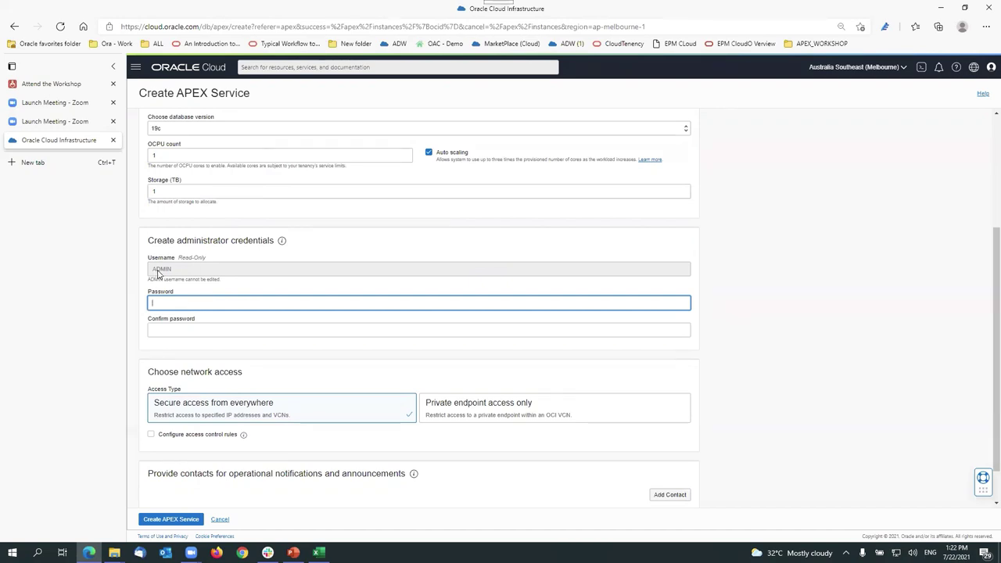
Step: Enter the ADMIN account password and confirm it in the second password field
double_click(159, 270)
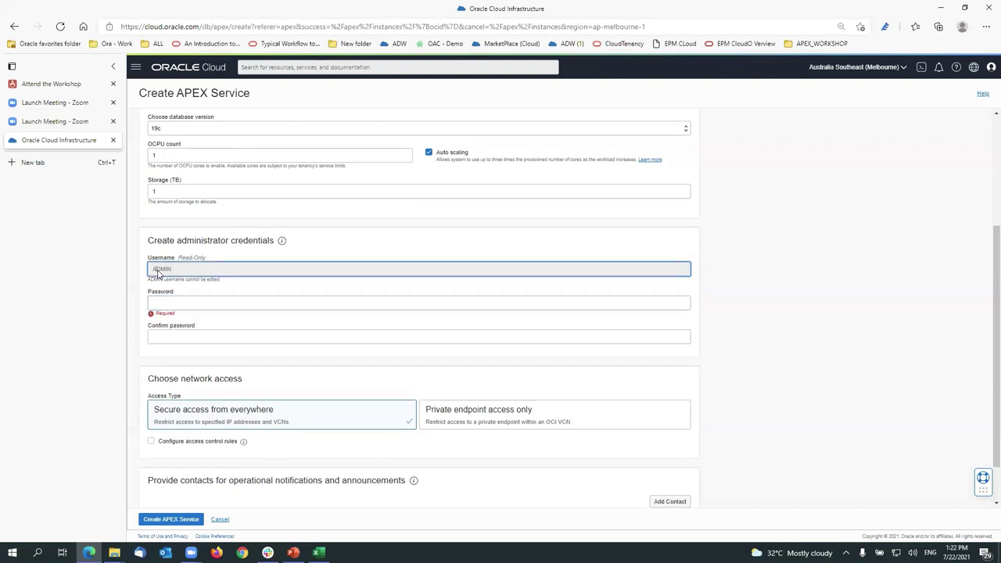
left_click(233, 303)
type("******")
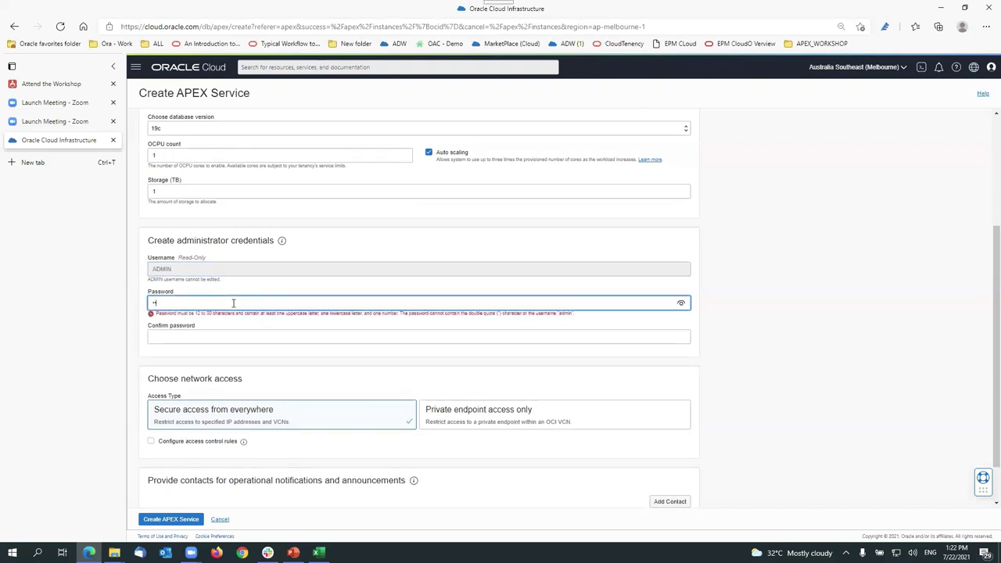
type("*****")
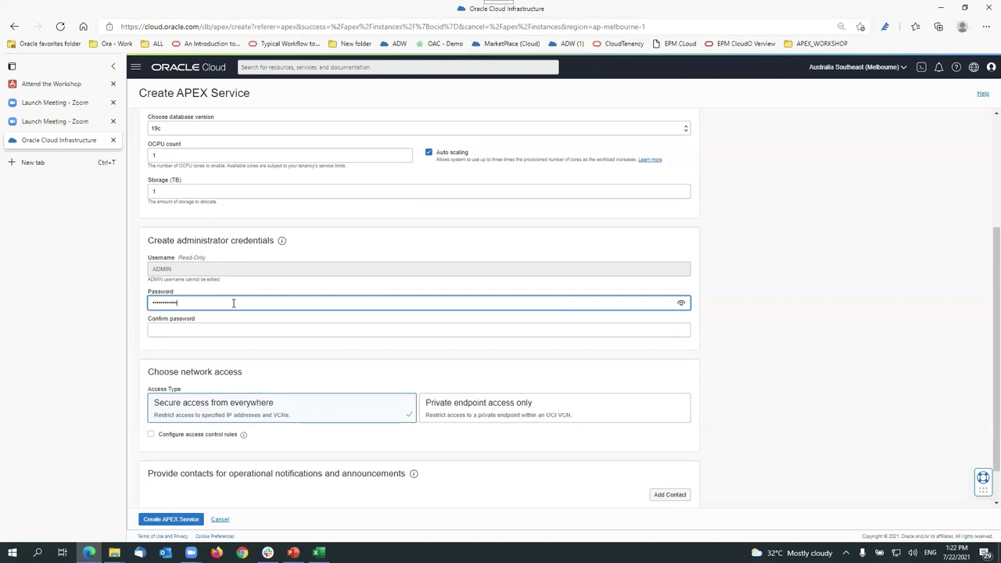
key("Tab")
type("******")
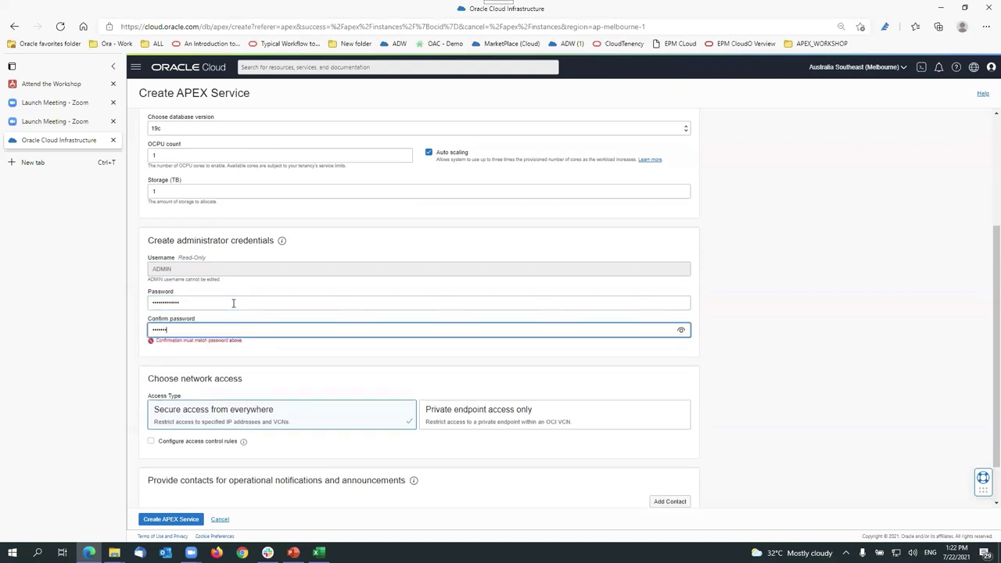
type("***")
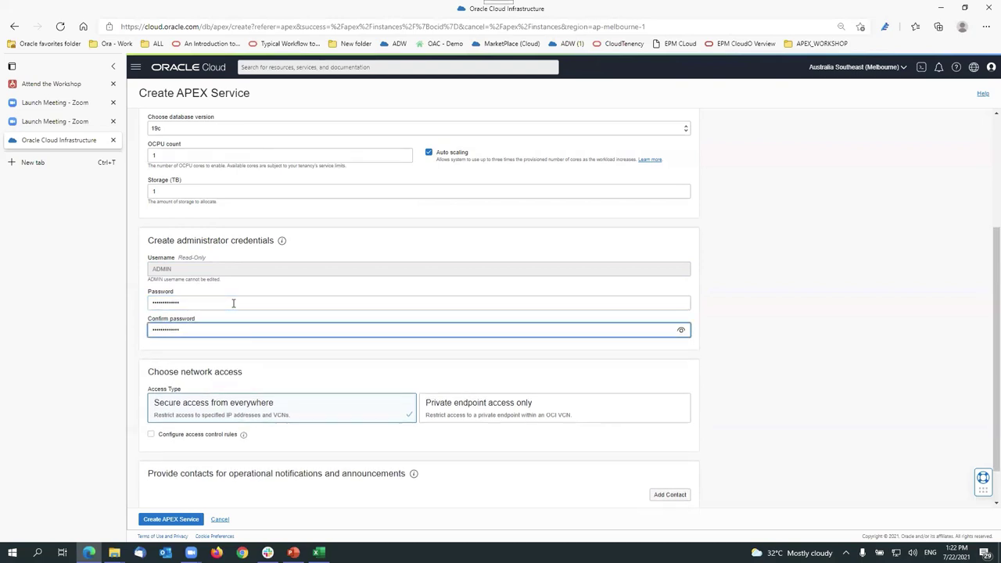
left_click(874, 347)
scroll(874, 347, "down", 1)
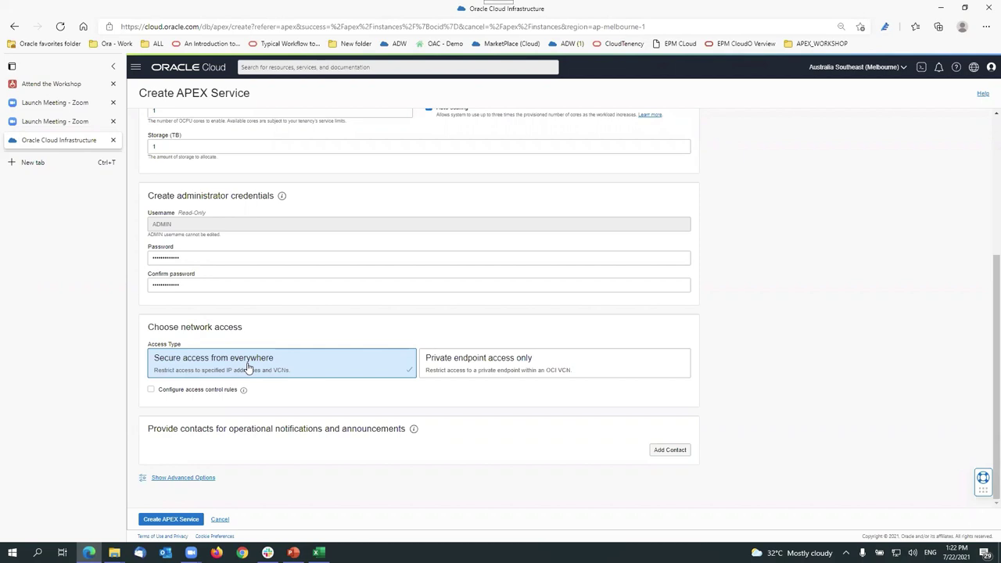
Step: Submit the APEXDEMOWS service and wait until its status changes from Provisioning to Available
left_click(177, 521)
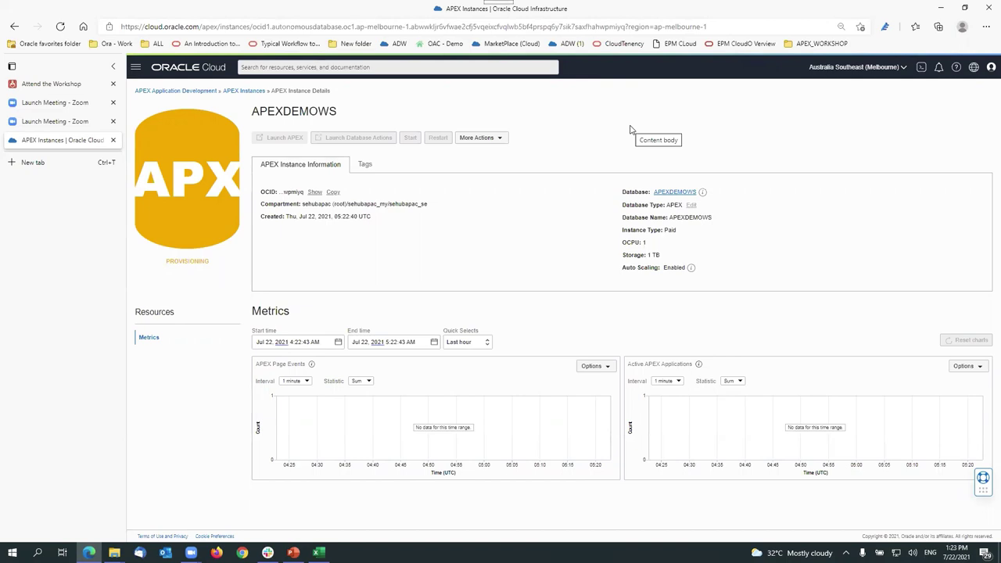
double_click(187, 261)
left_click(237, 277)
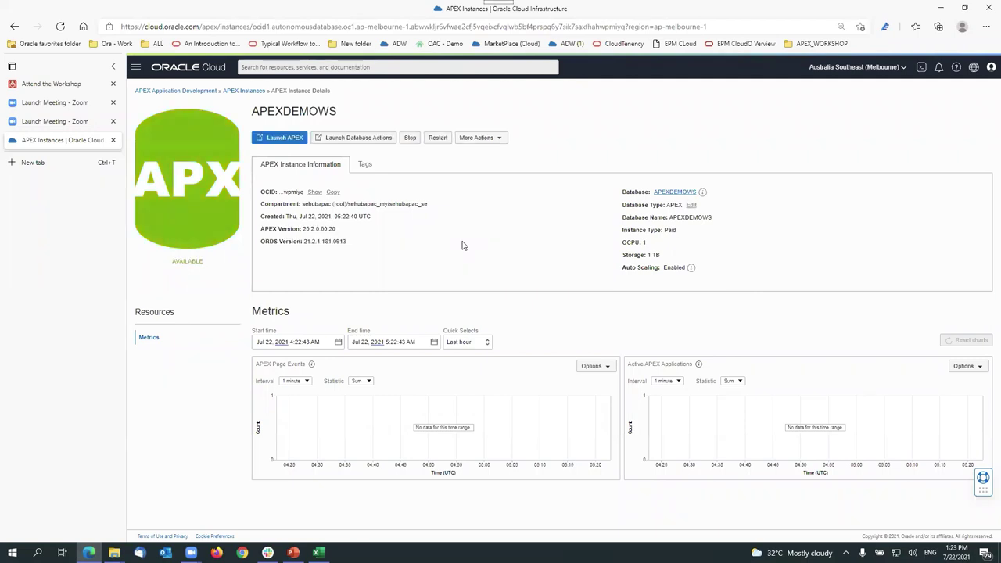
Step: Check the Available status and More Actions list, then launch Database Actions in a new tab
double_click(175, 261)
left_click(496, 141)
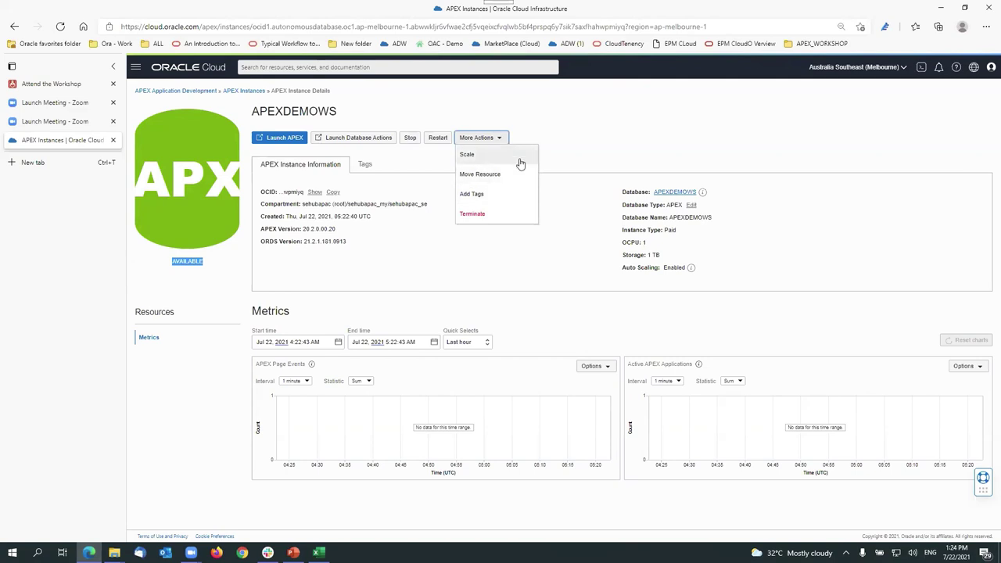
left_click(413, 171)
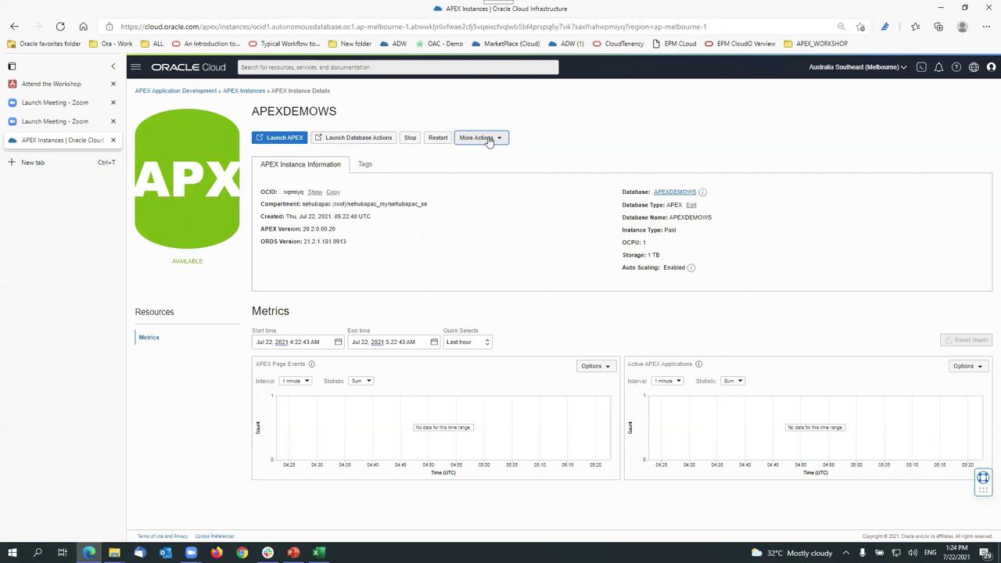
left_click(358, 138)
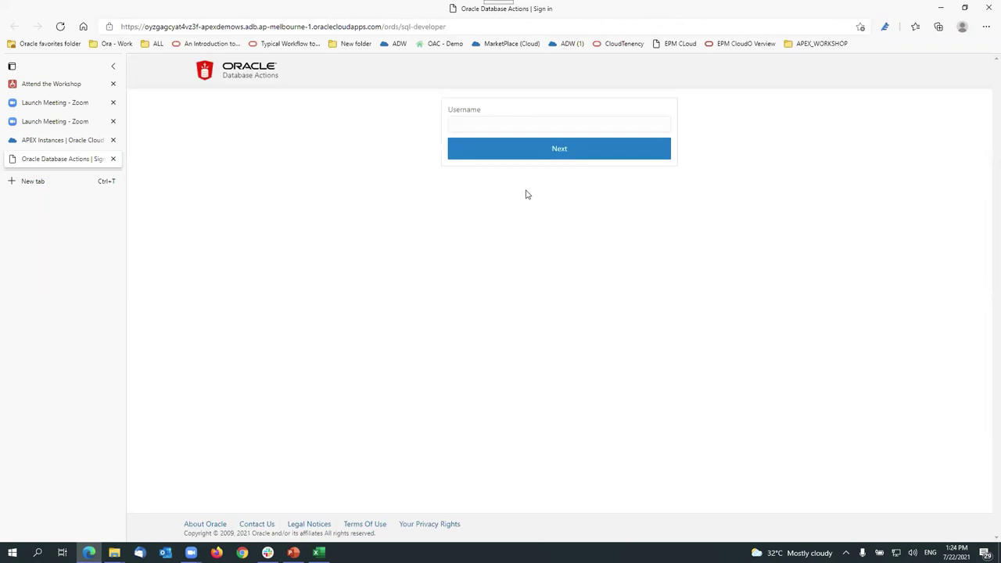
Step: Sign in to Database Actions with username admin and the ADMIN password
left_click(493, 123)
type("admin")
key("Tab")
left_click(530, 154)
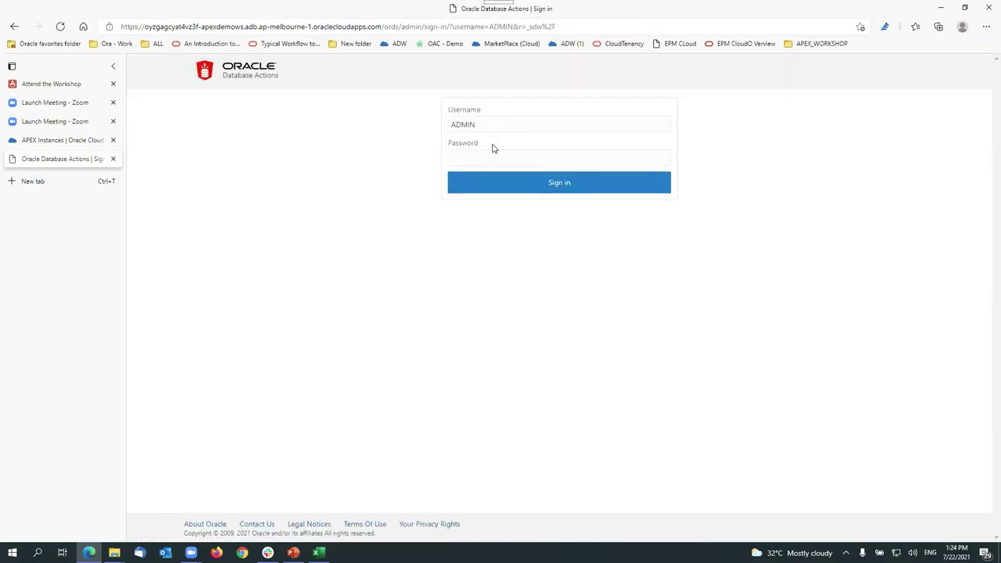
left_click(511, 157)
type("•••••••••••••")
left_click(662, 160)
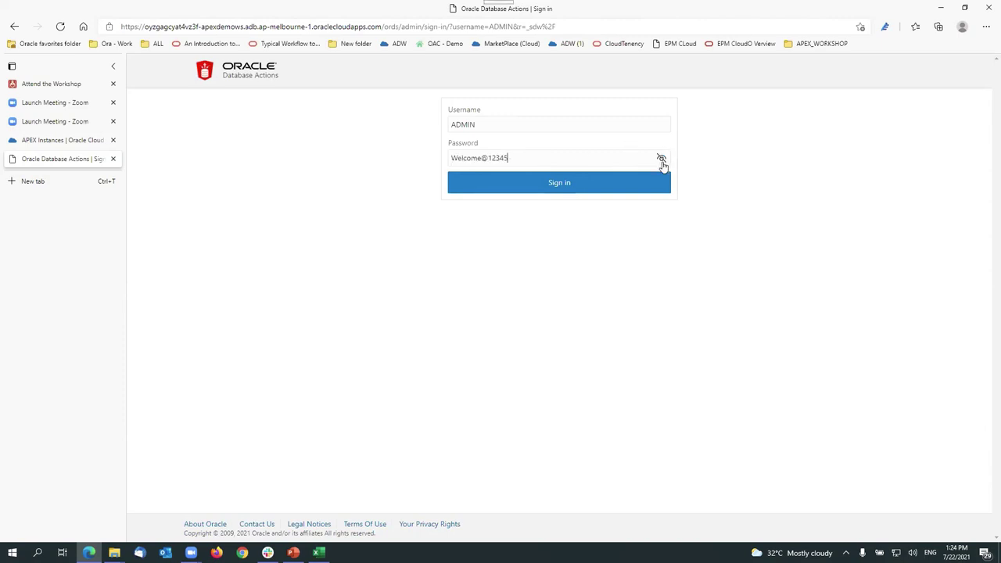
left_click(574, 187)
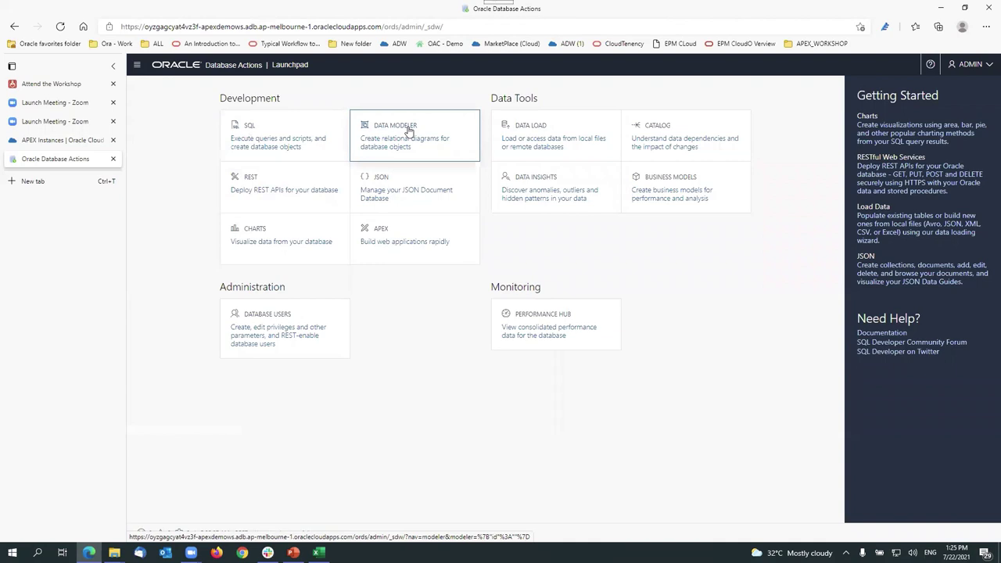
Step: Open the SQL worksheet, keeping ADMIN as the browsed schema and checking the object types
left_click(243, 129)
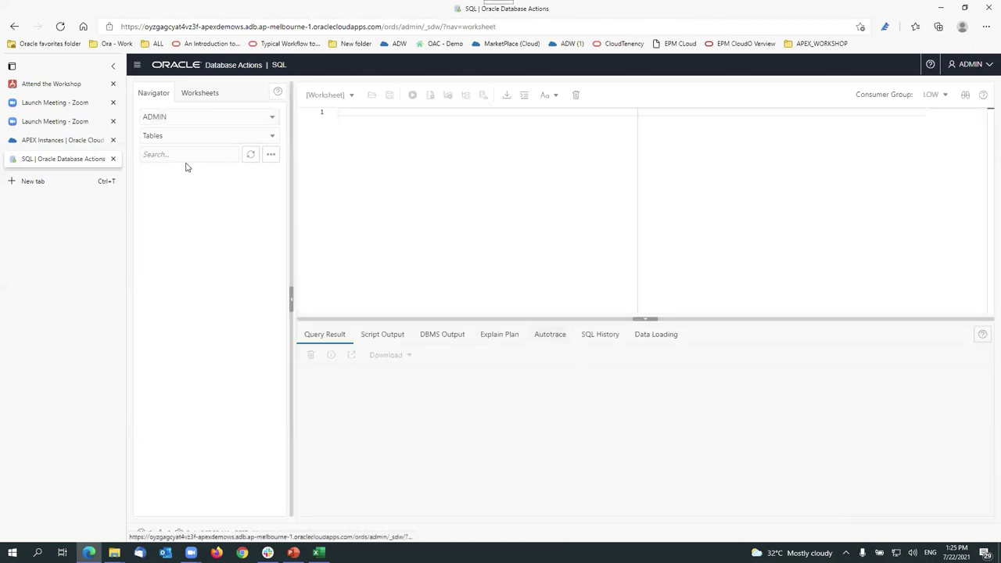
left_click(273, 120)
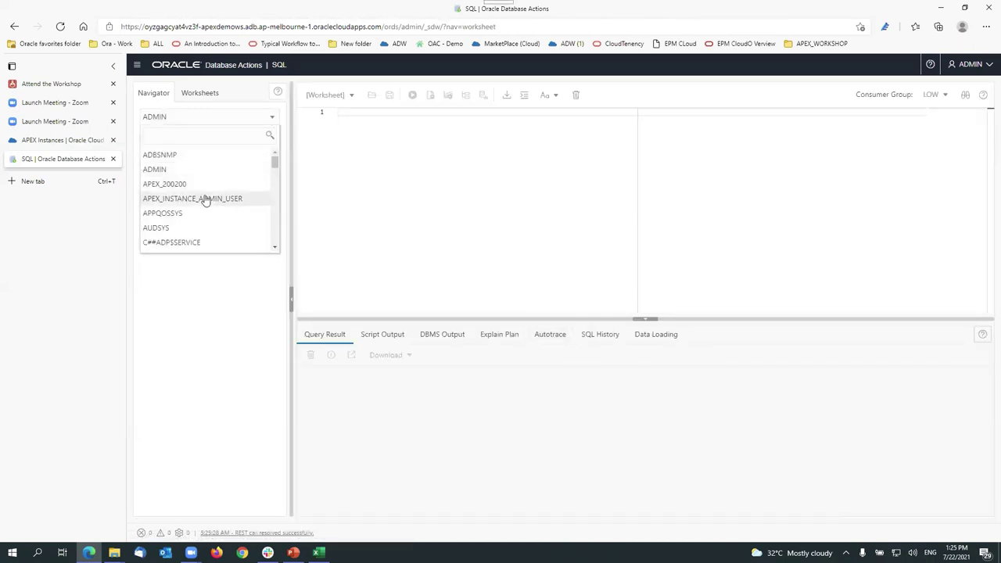
left_click(166, 177)
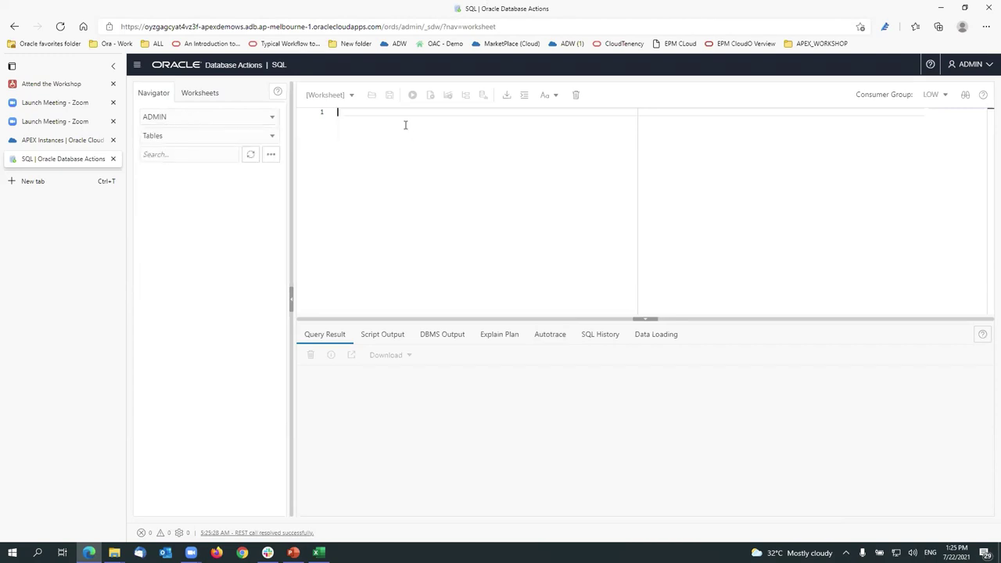
left_click(230, 134)
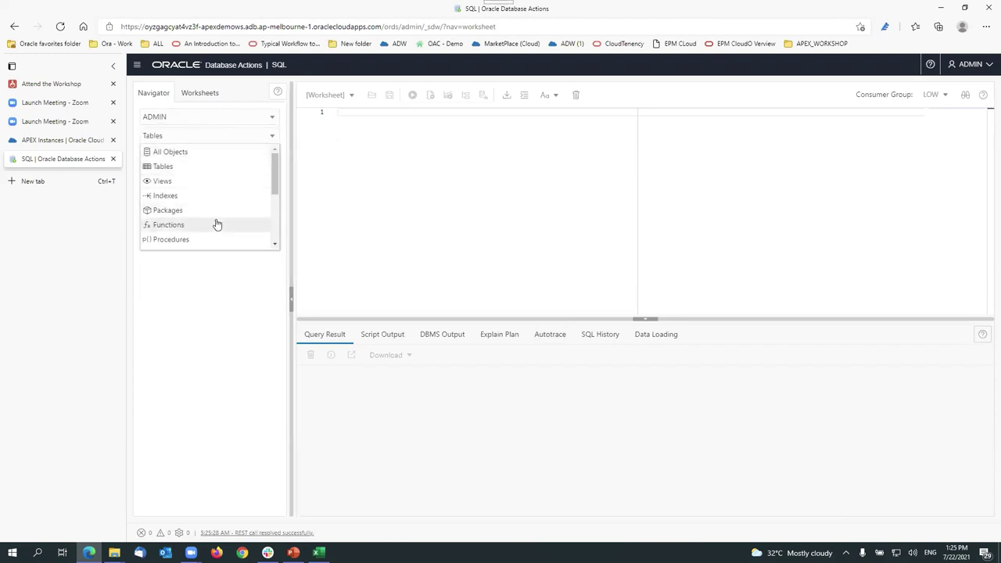
scroll(216, 223, "down", 2)
left_click(393, 133)
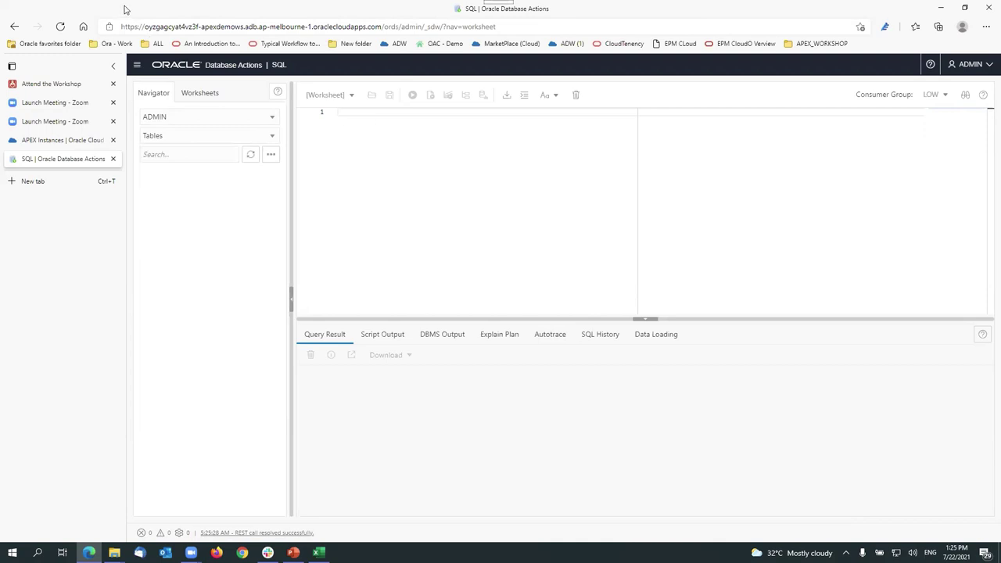
left_click(204, 29)
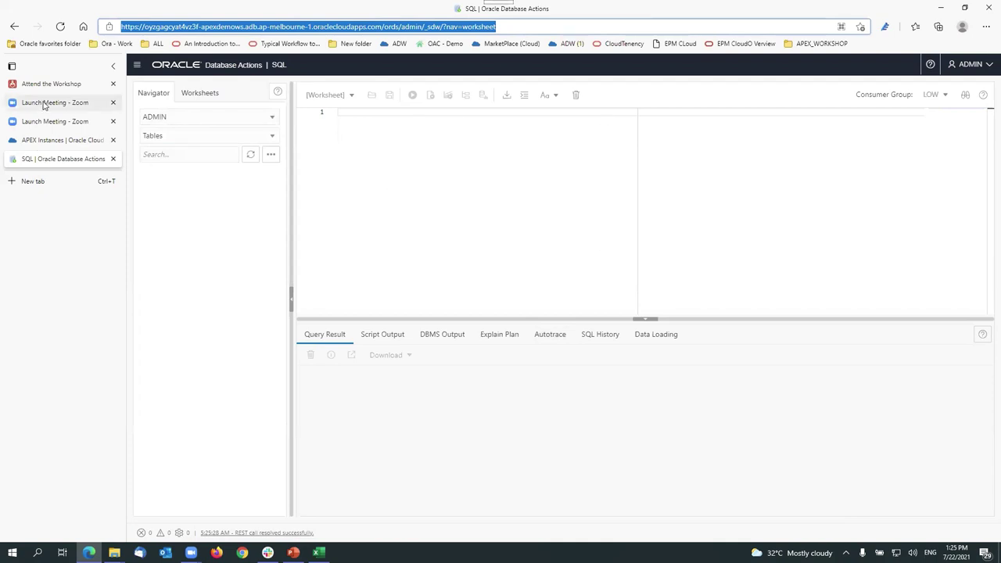
Step: Switch back to the 'APEX Instances | Oracle Cloud' browser tab
left_click(59, 140)
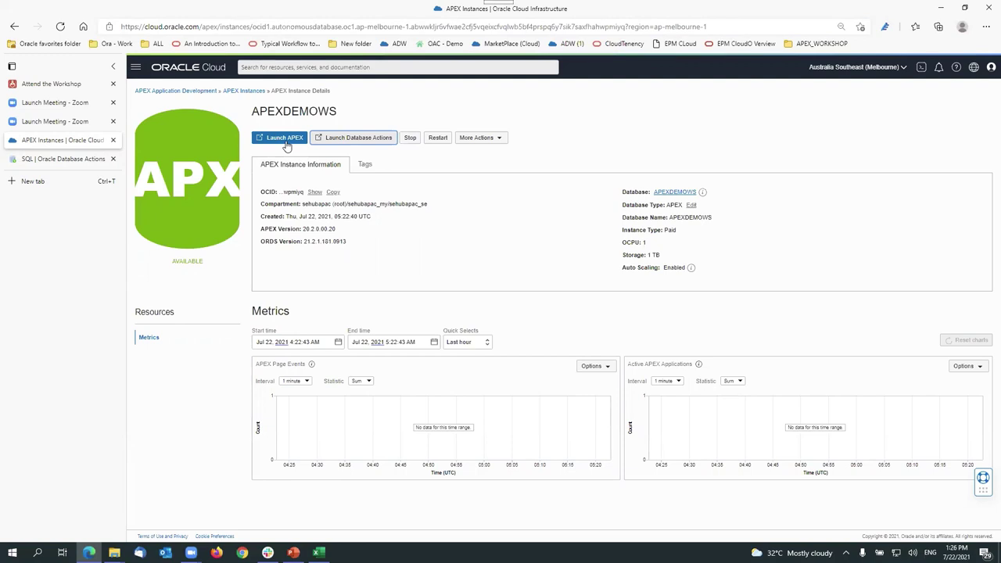
Step: Launch APEX for the APEXDEMOWS instance from its details page
left_click(285, 142)
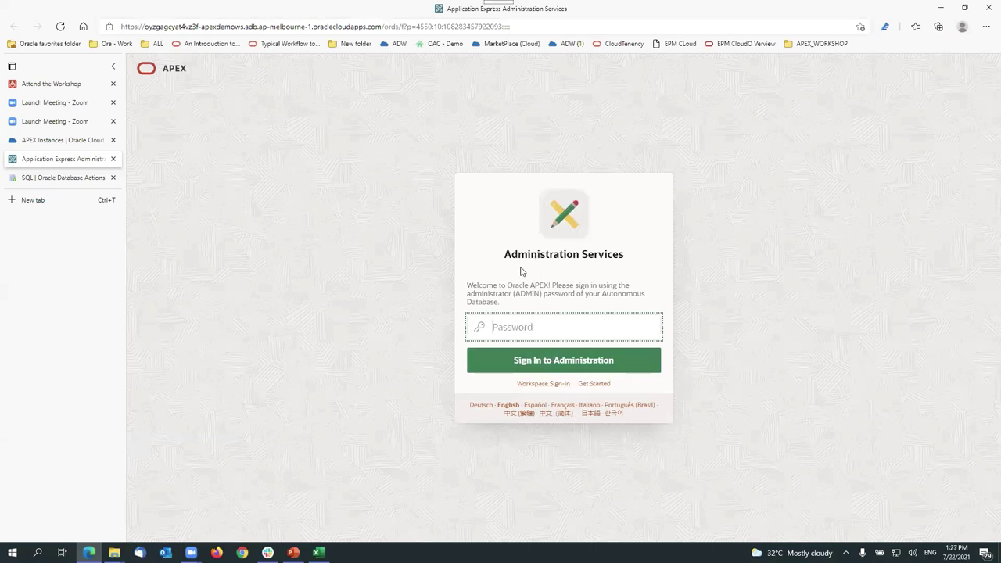
Step: Look at the workspace sign-in page, then return to the Administration Services sign-in
left_click_drag(506, 254, 647, 259)
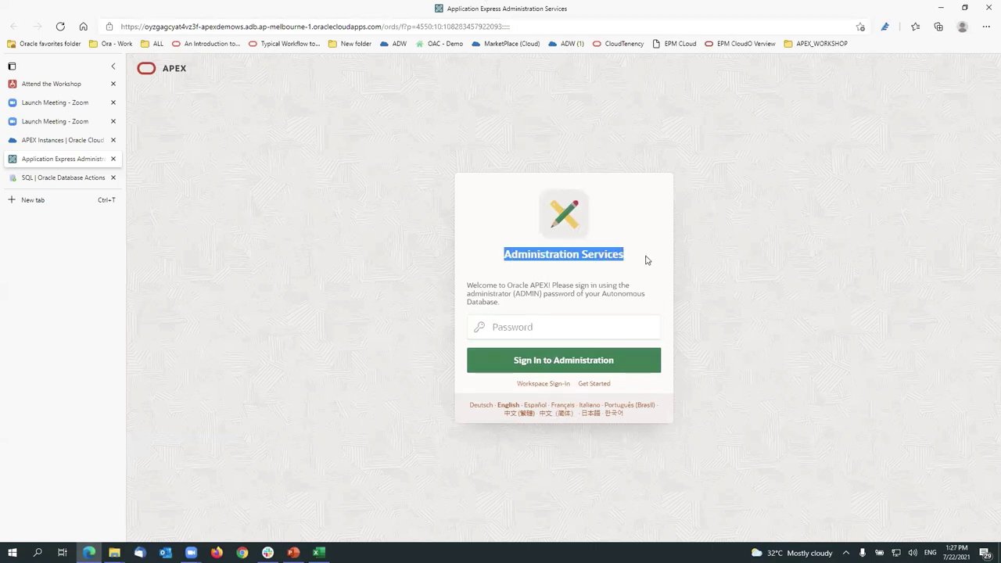
left_click(559, 386)
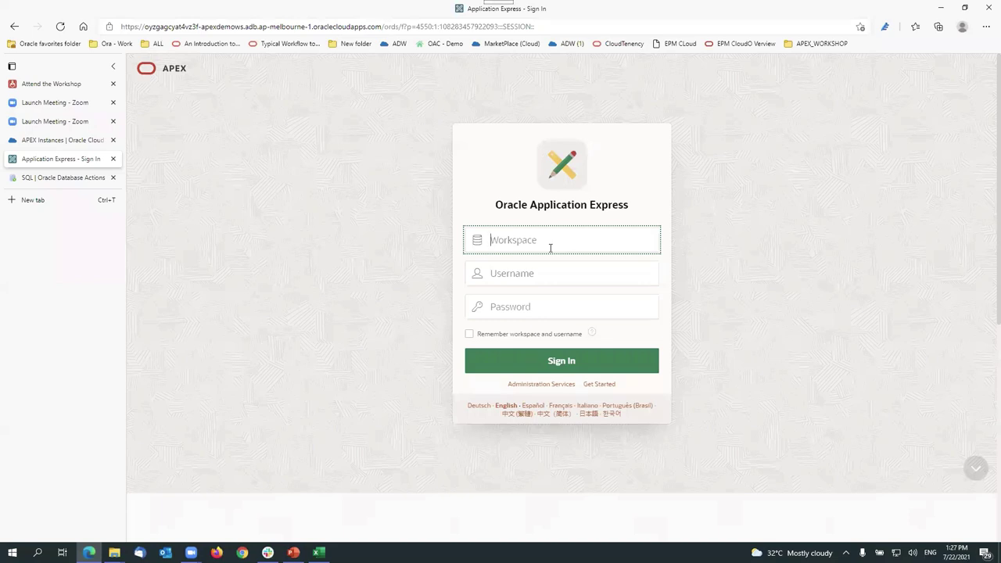
left_click(571, 387)
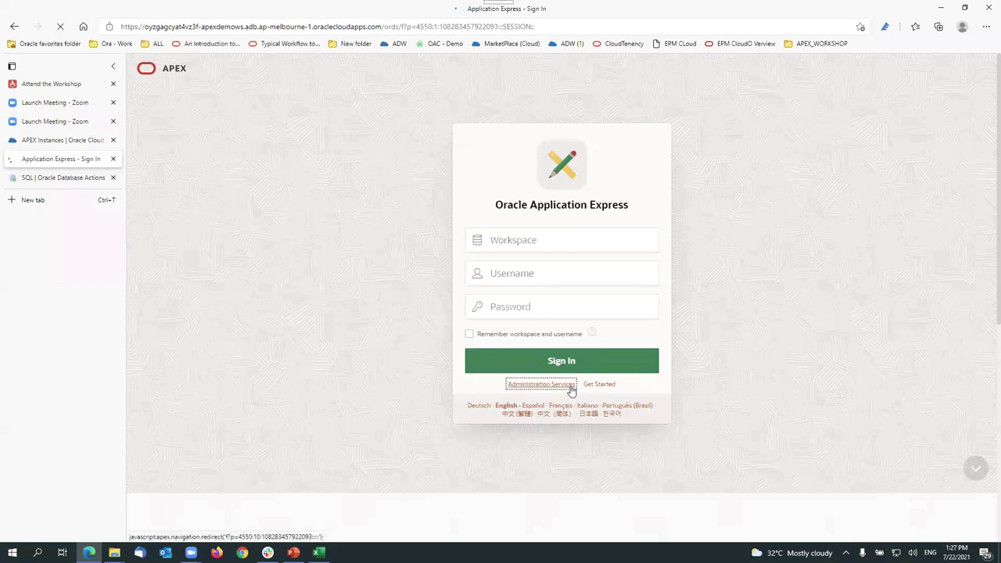
double_click(527, 293)
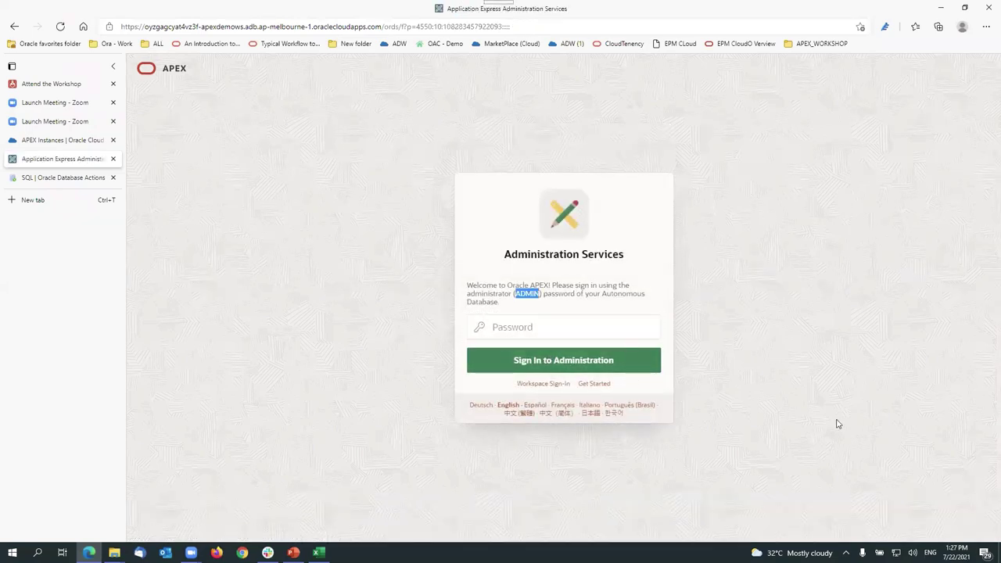
Step: Sign in to Administration Services with the ADMIN database password
left_click(558, 328)
type("admin")
key("BackSpace")
key("BackSpace")
key("BackSpace")
key("BackSpace")
key("BackSpace")
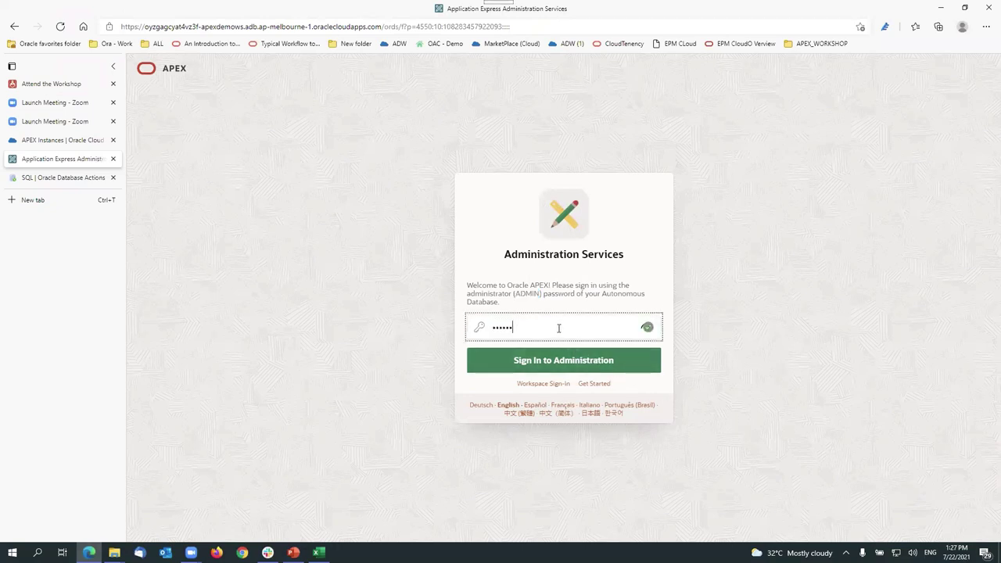
type("•••••••••••••")
left_click(648, 327)
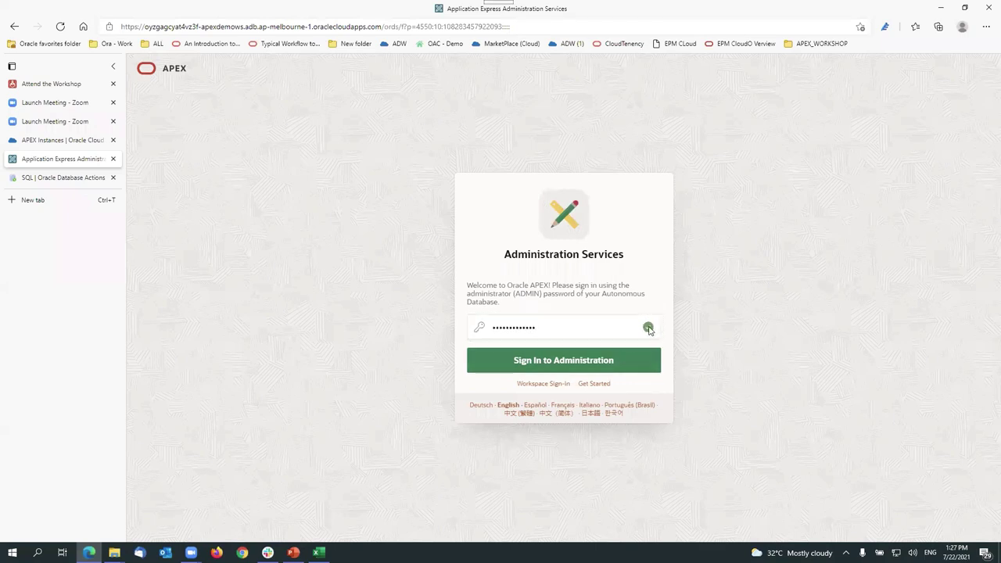
left_click(572, 369)
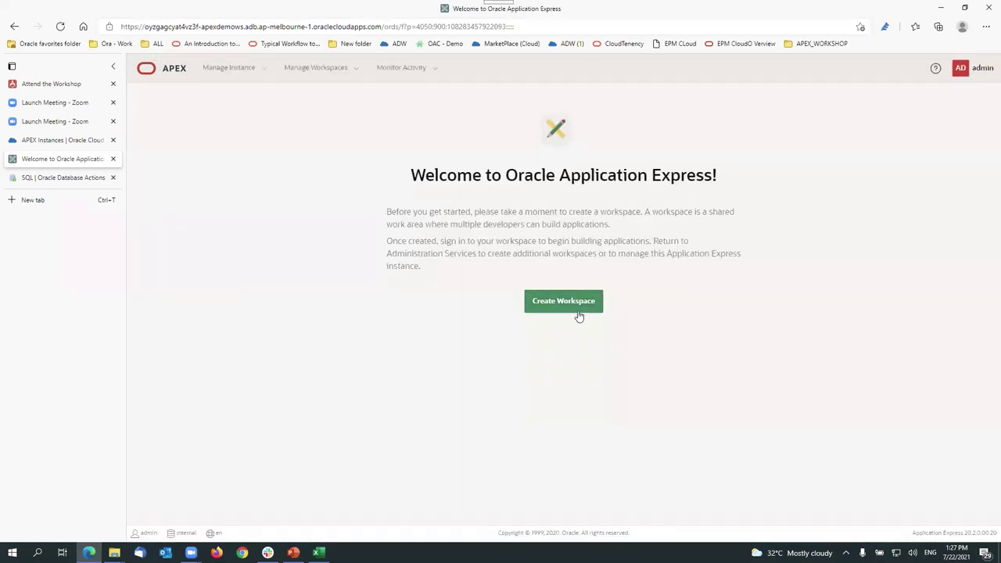
Step: Check the admin account menu, then start Create Workspace from the welcome page
left_click(982, 76)
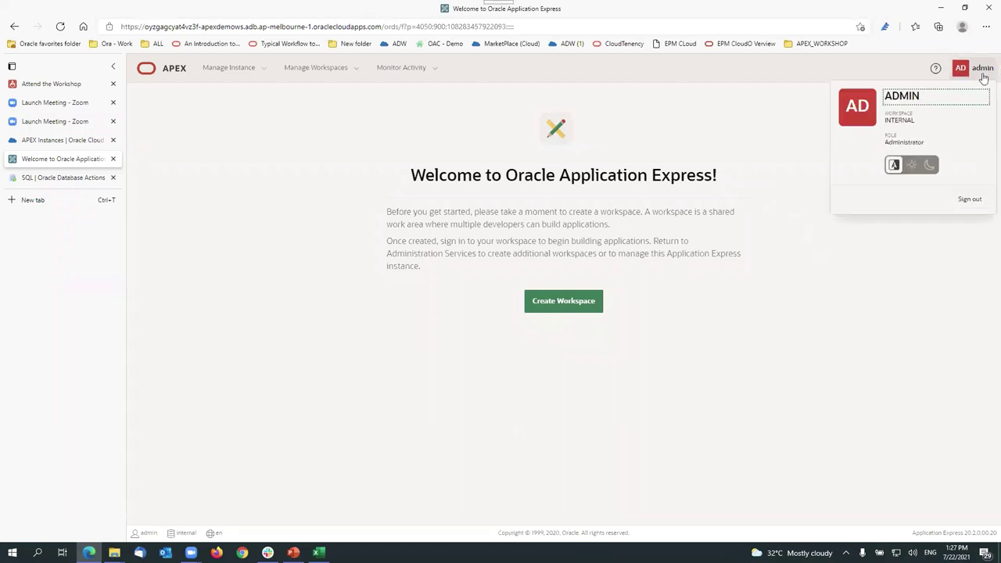
left_click(831, 69)
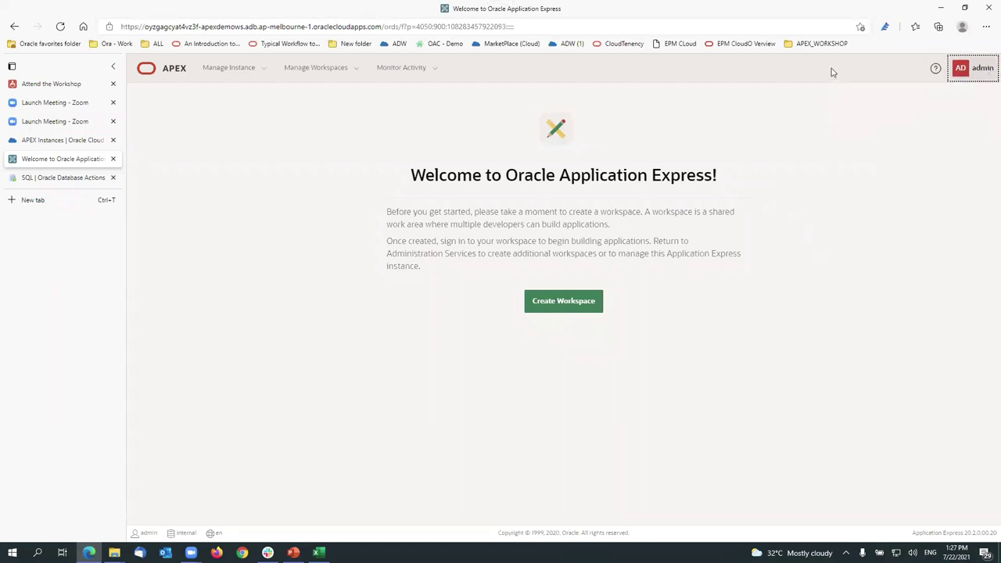
left_click(574, 308)
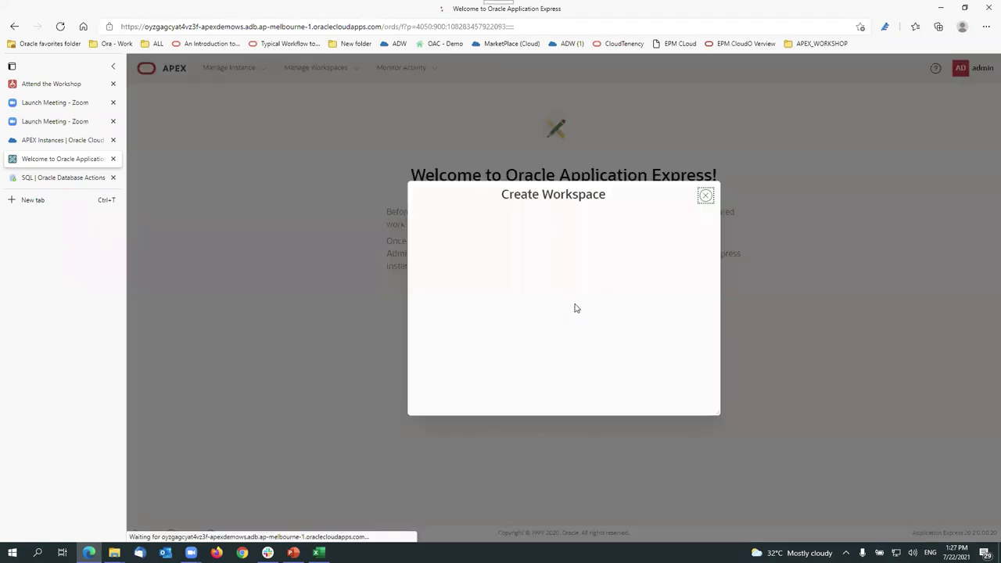
Step: Enter PAEXDEMOWS as the database user and check the auto-filled workspace name PAEXDEMOWS
left_click(538, 251)
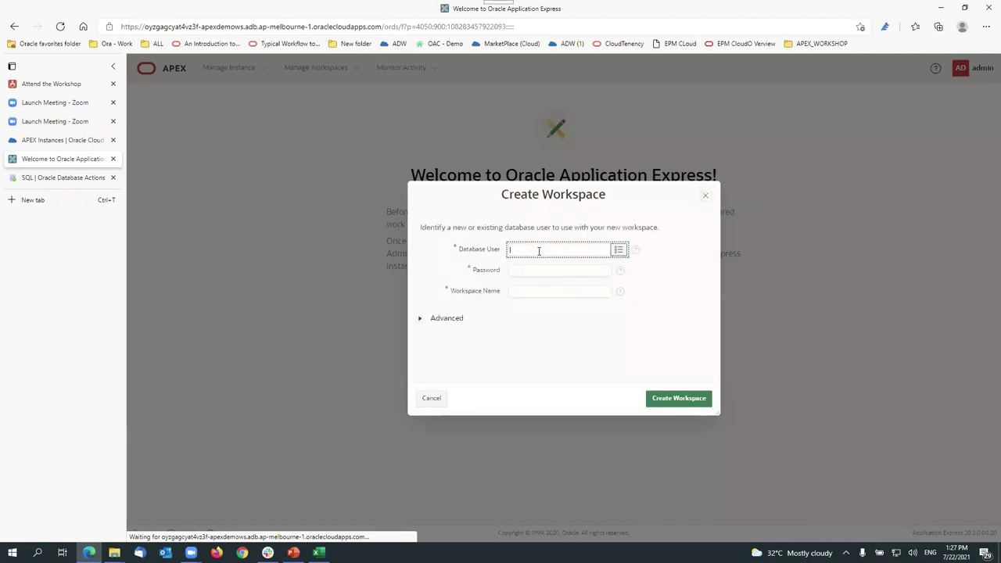
type("PAEXDEMO")
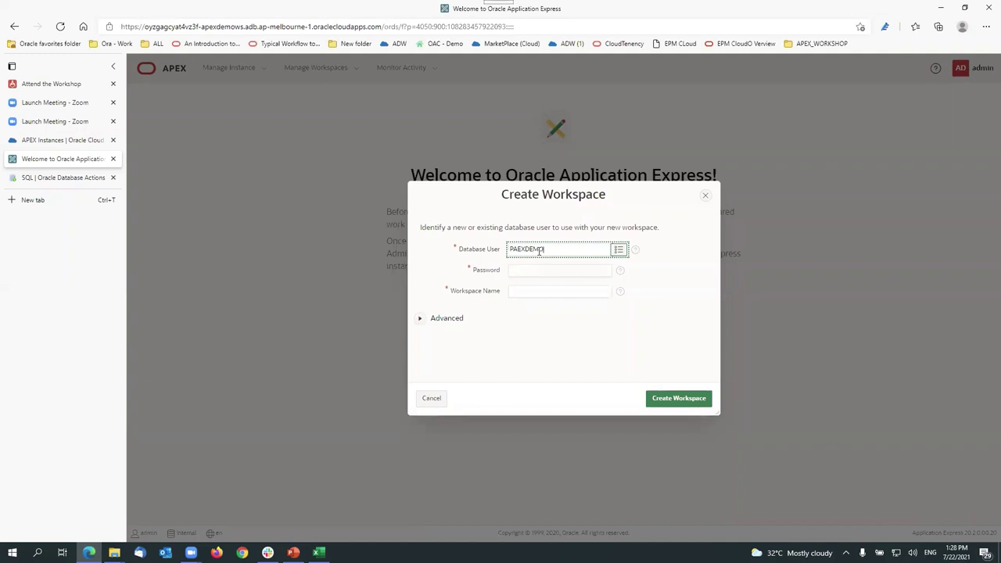
type("WS")
double_click(539, 250)
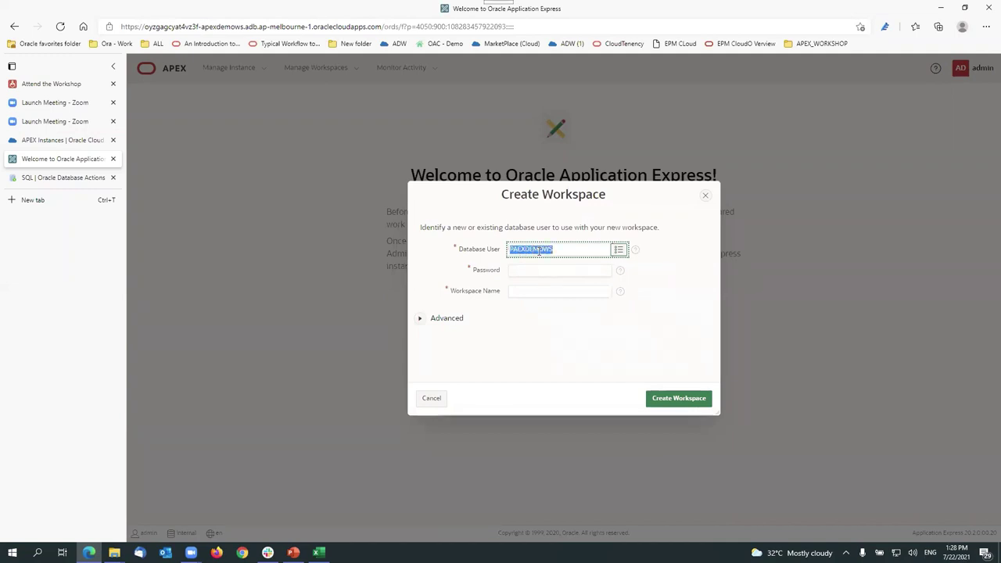
key("Tab")
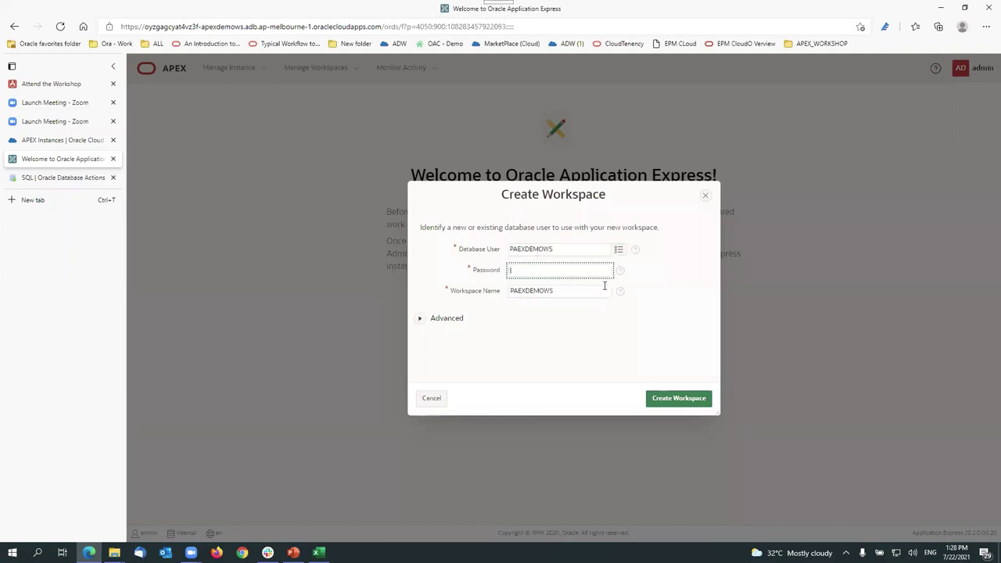
left_click(585, 297)
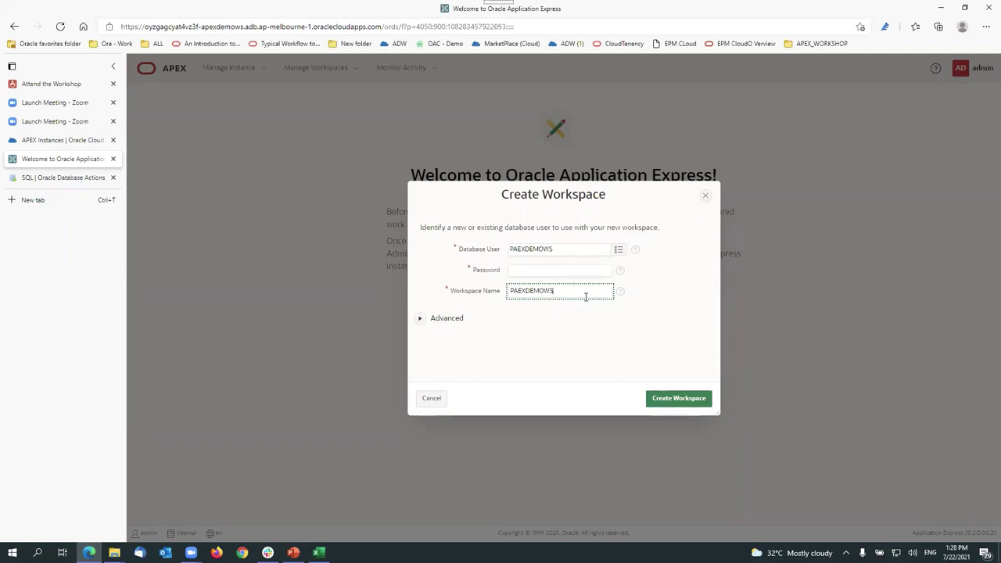
double_click(568, 247)
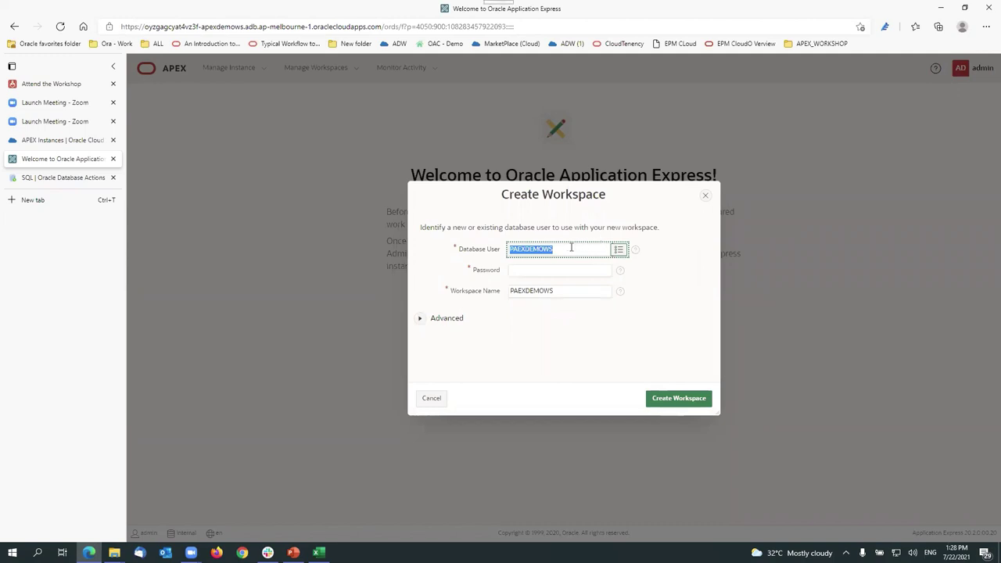
double_click(576, 286)
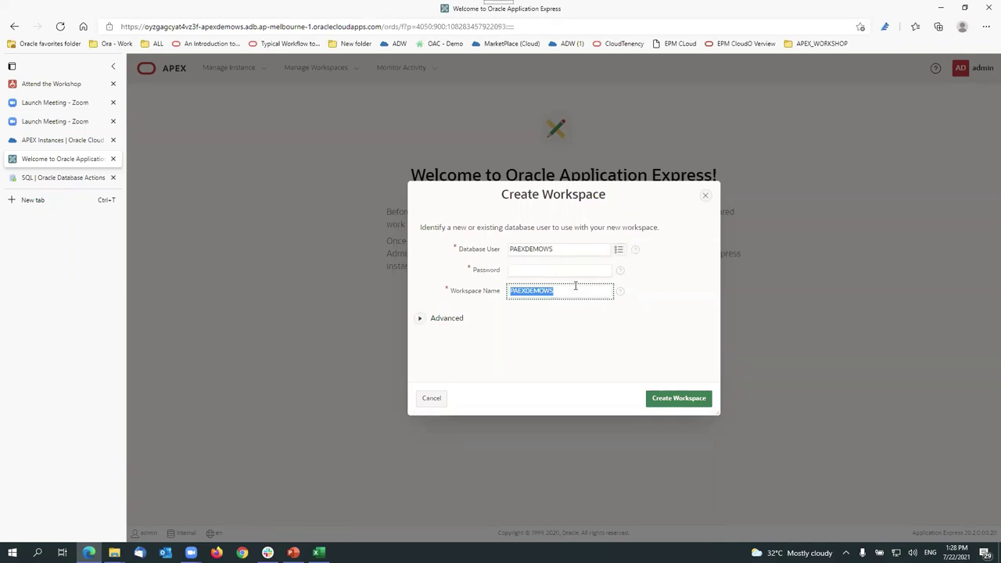
Step: Enter and verify the new database user's password, then create the PAEXDEMOWS workspace
left_click(571, 270)
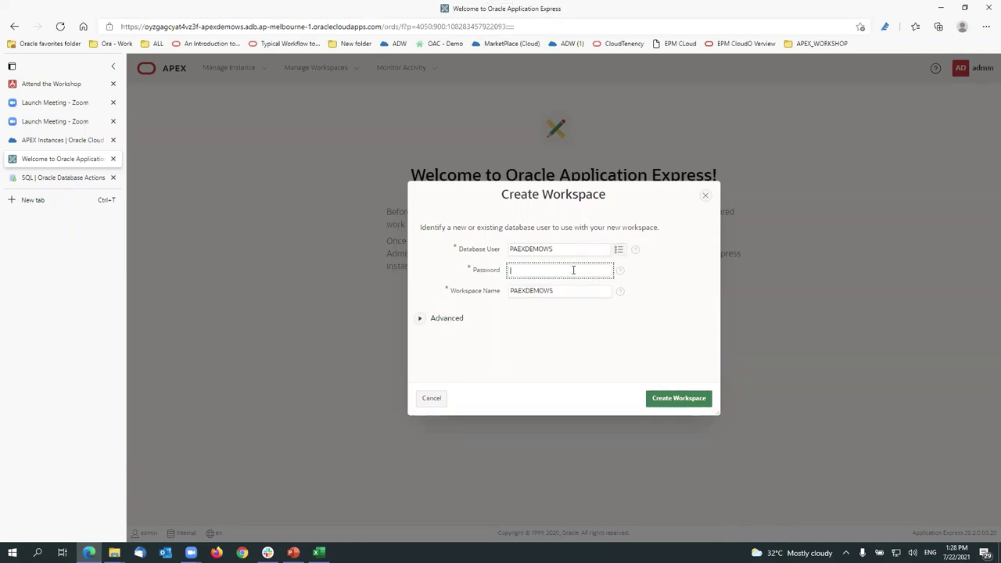
type("******")
key("BackSpace")
key("BackSpace")
key("BackSpace")
key("BackSpace")
type("**")
left_click(604, 270)
left_click(576, 249)
double_click(549, 249)
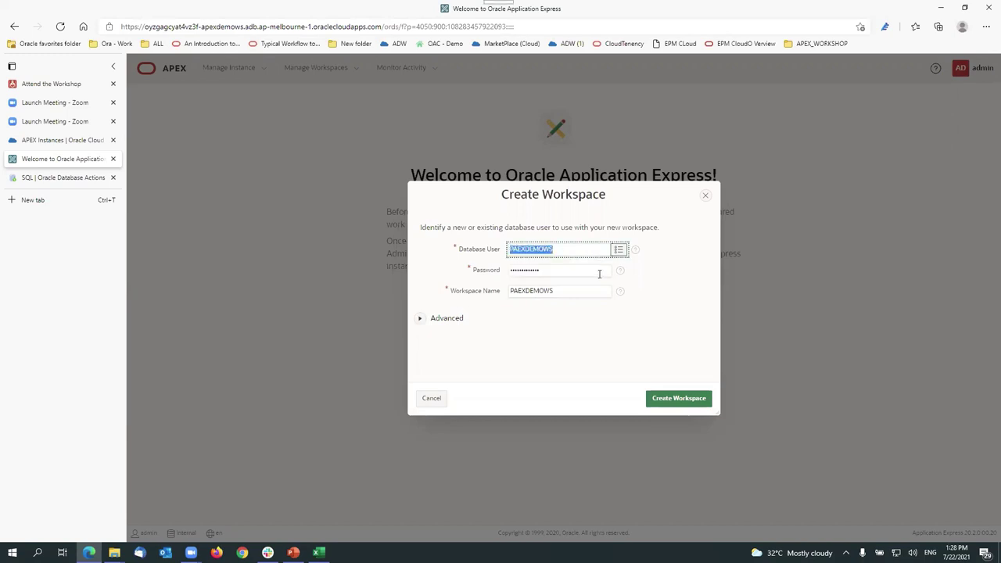
left_click(611, 271)
double_click(582, 293)
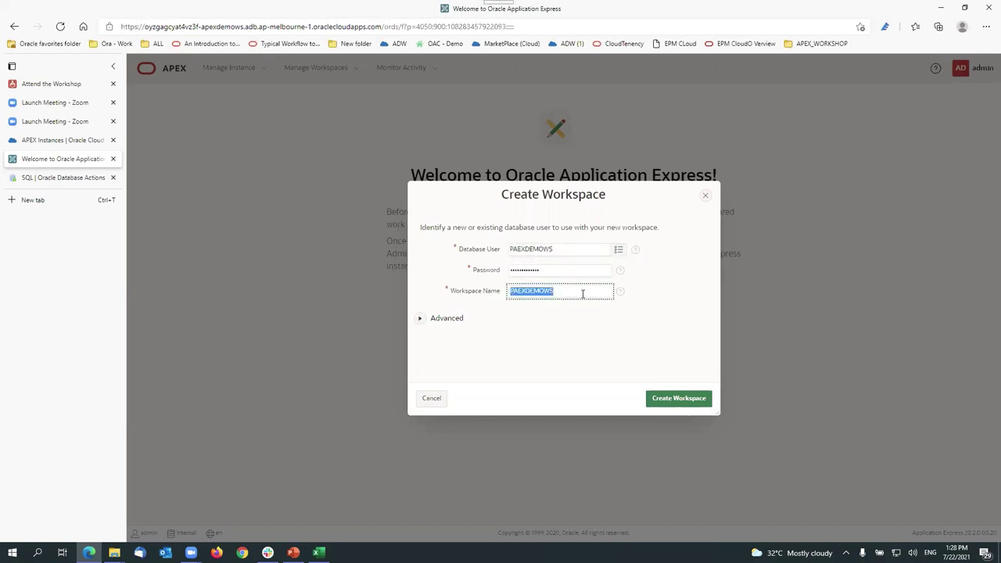
left_click(693, 401)
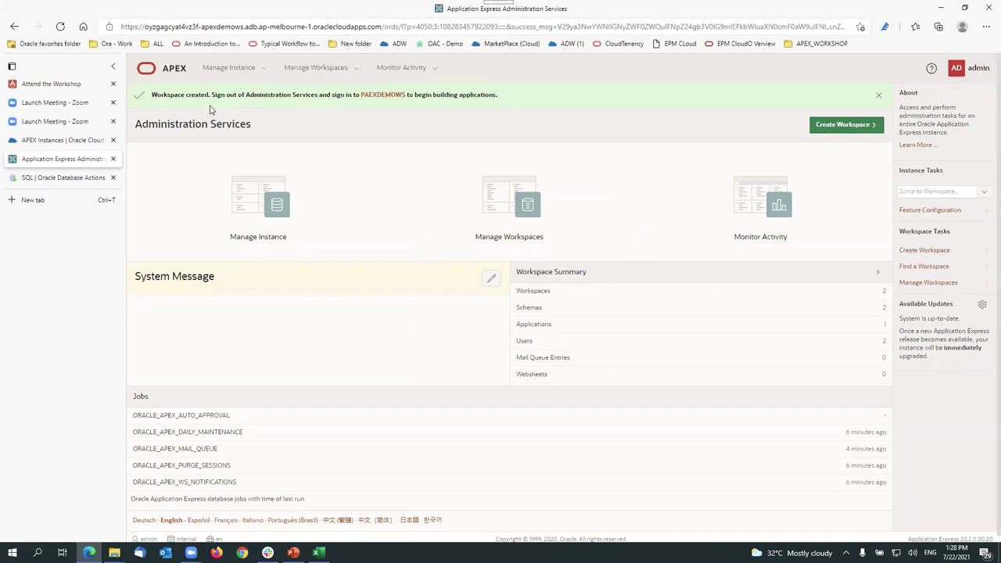
Step: Go through Manage Workspaces to the Workspace Details report and open the admin account menu
left_click(356, 68)
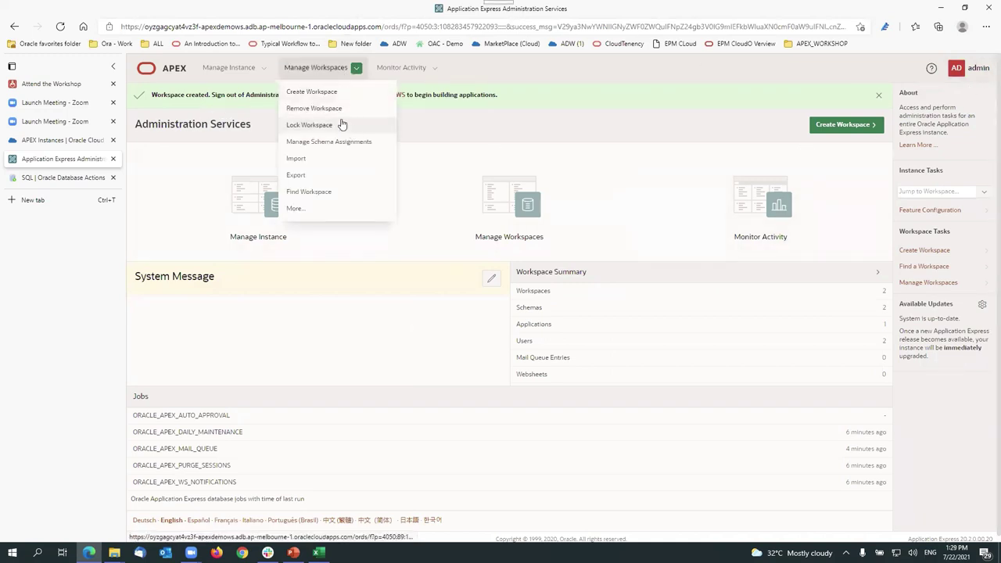
left_click(326, 72)
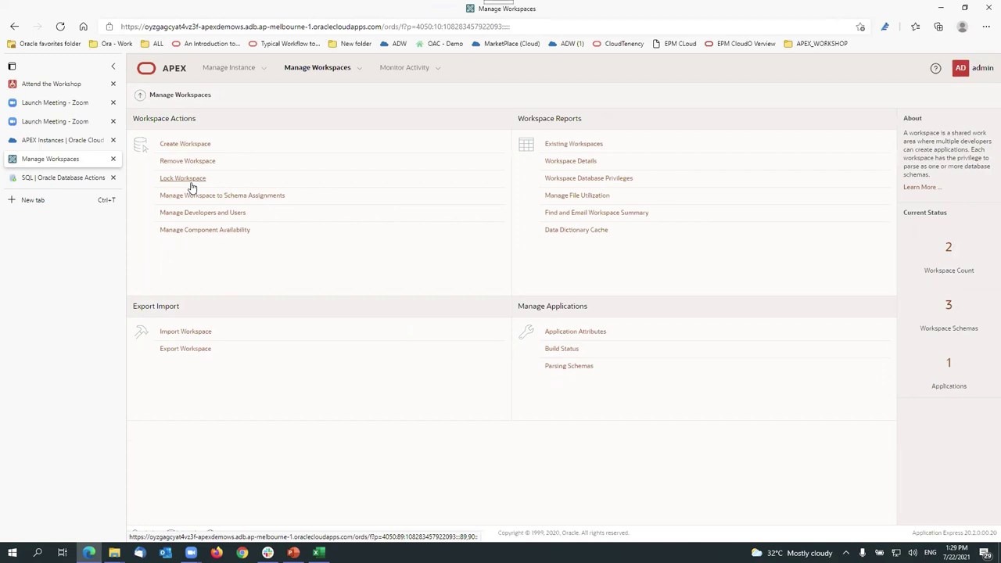
left_click(570, 162)
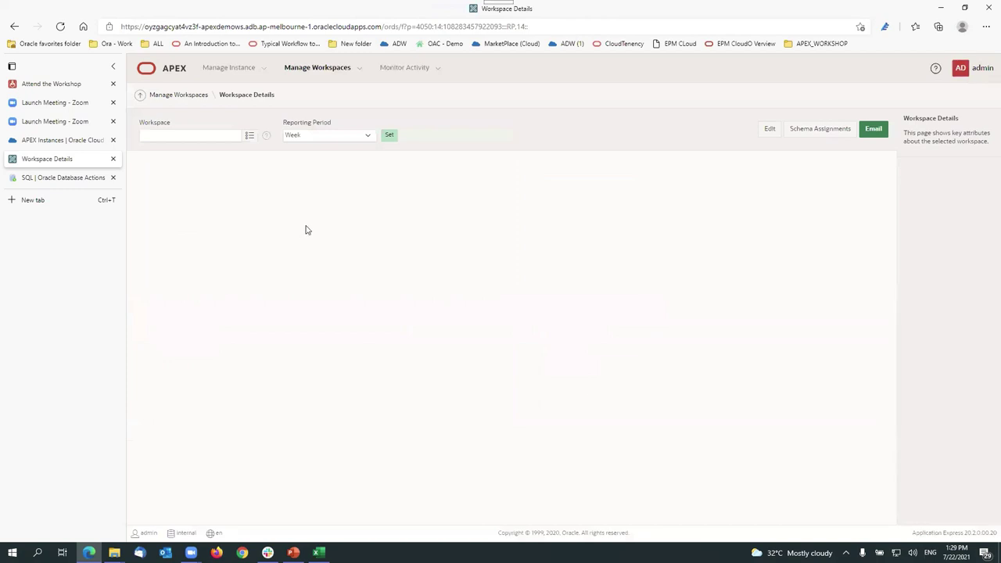
left_click(309, 72)
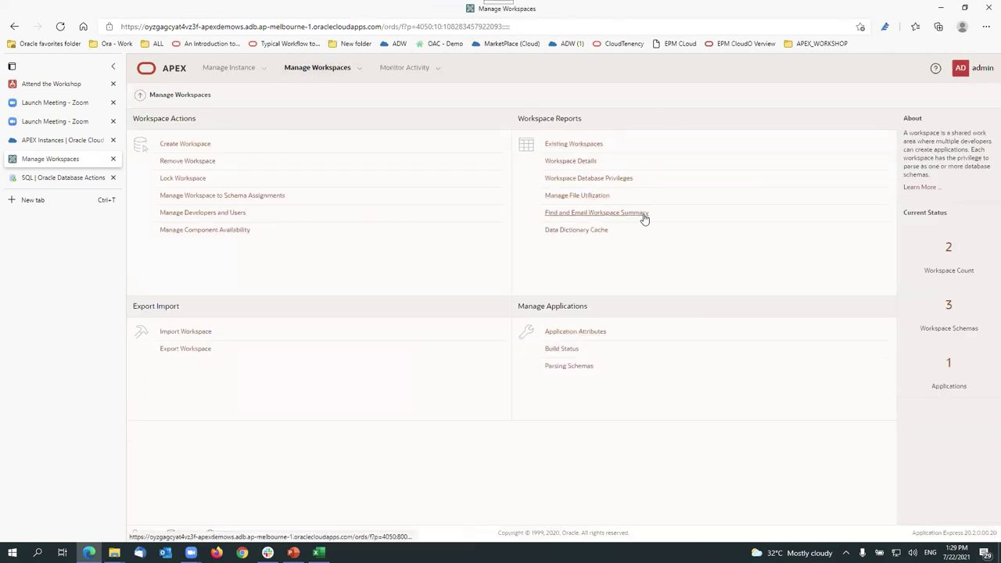
left_click(590, 164)
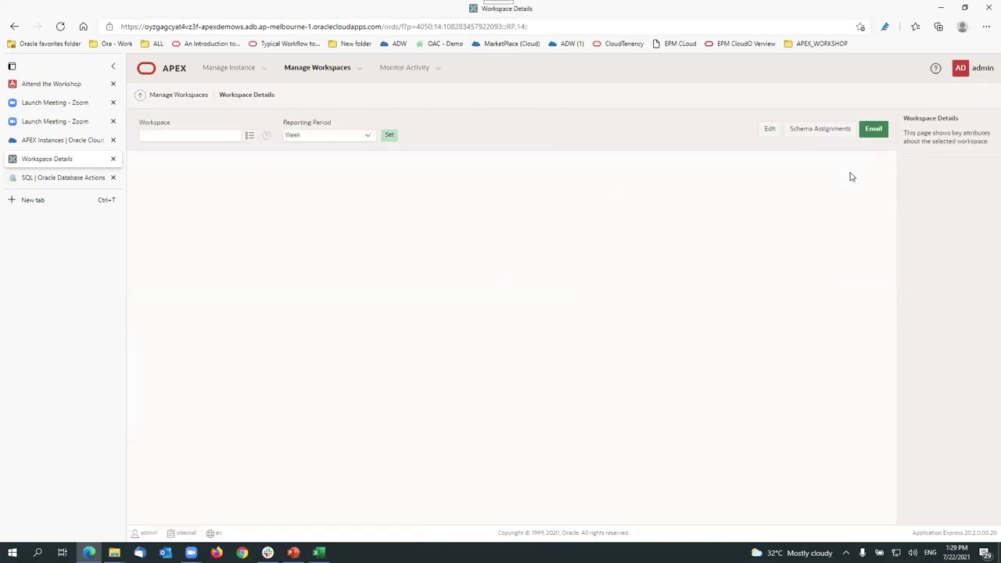
left_click(983, 70)
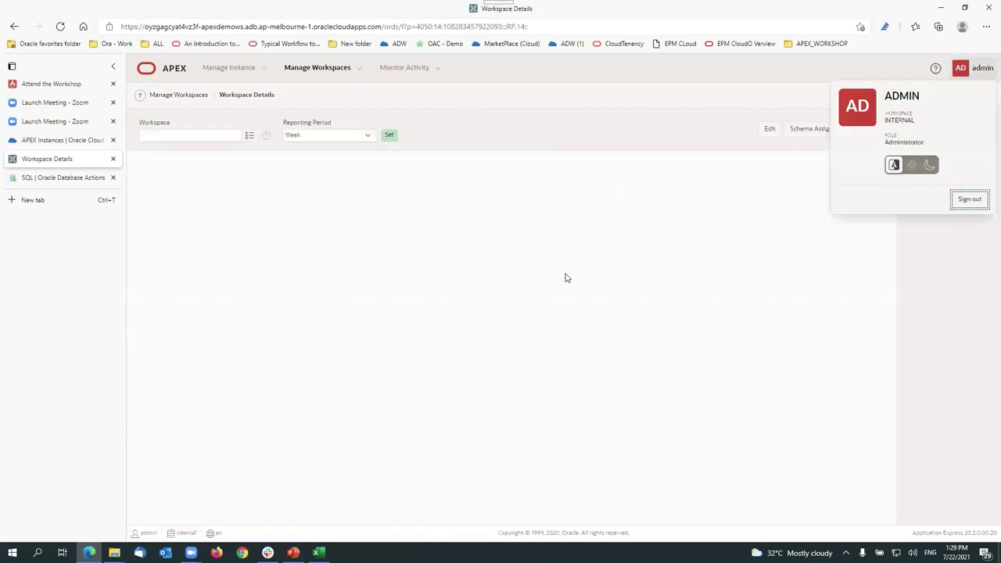
Step: Launch APEX from the Oracle Cloud instance details and return to the workspace sign-in form
left_click(53, 86)
left_click(55, 102)
left_click(63, 140)
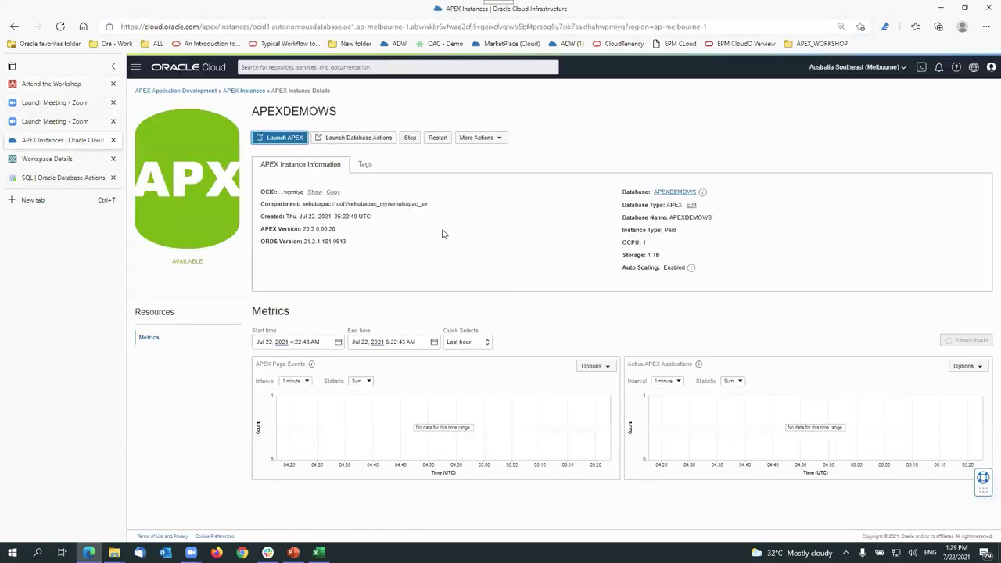
left_click(279, 139)
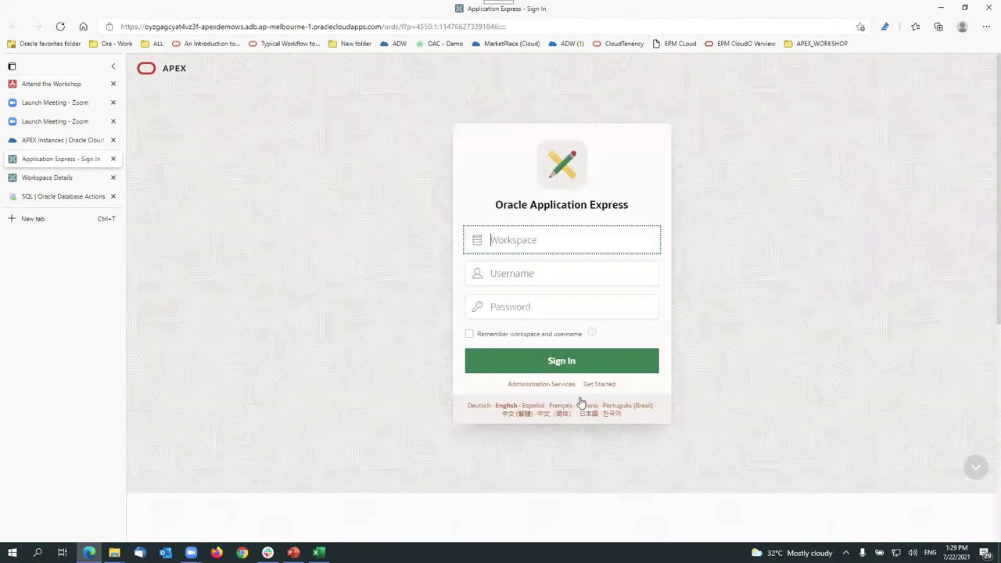
left_click(564, 386)
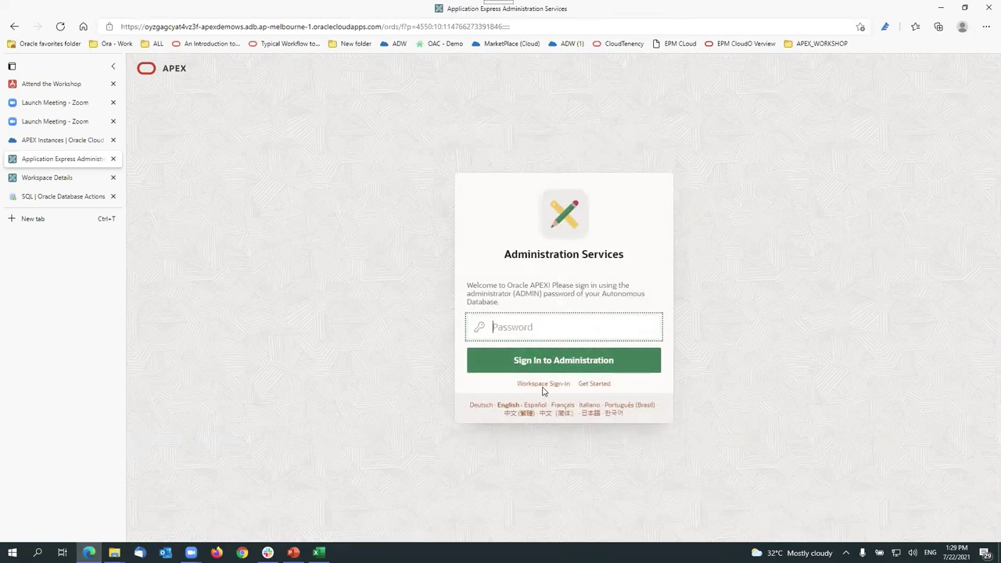
left_click(543, 386)
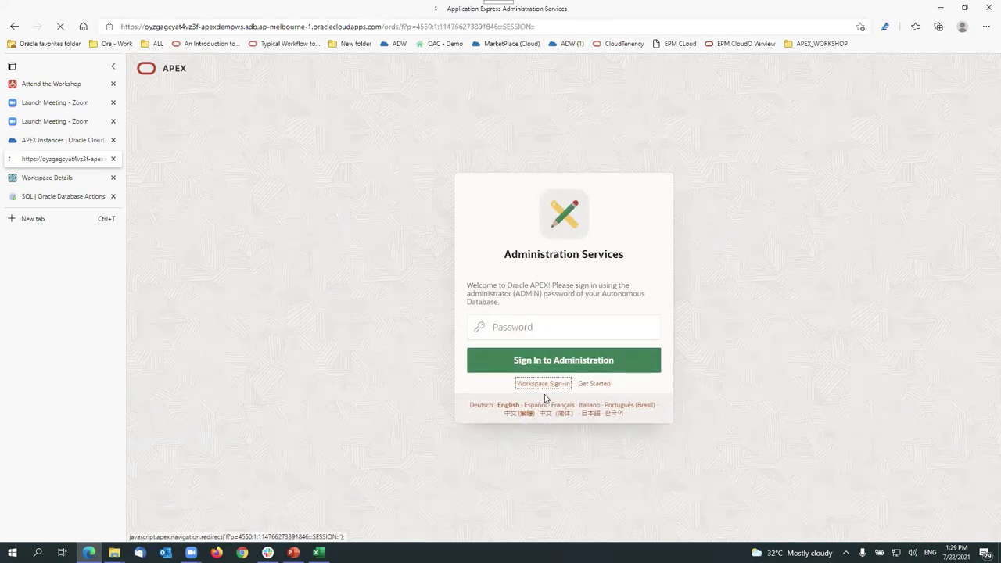
Step: Fill in PAEXDEMOWS as both workspace and username, correcting a mistaken username entry
type("PAEXDEMOWS")
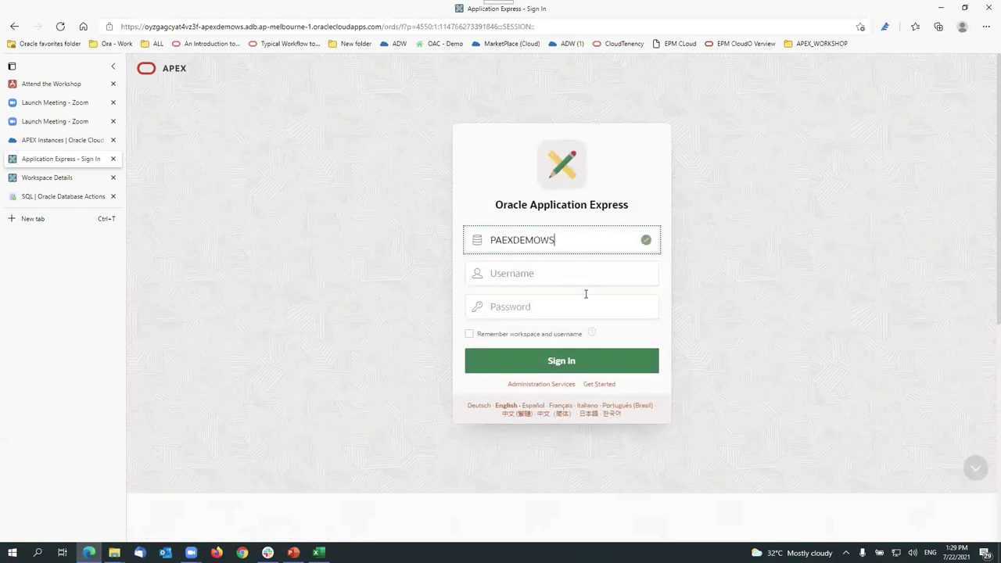
left_click(556, 275)
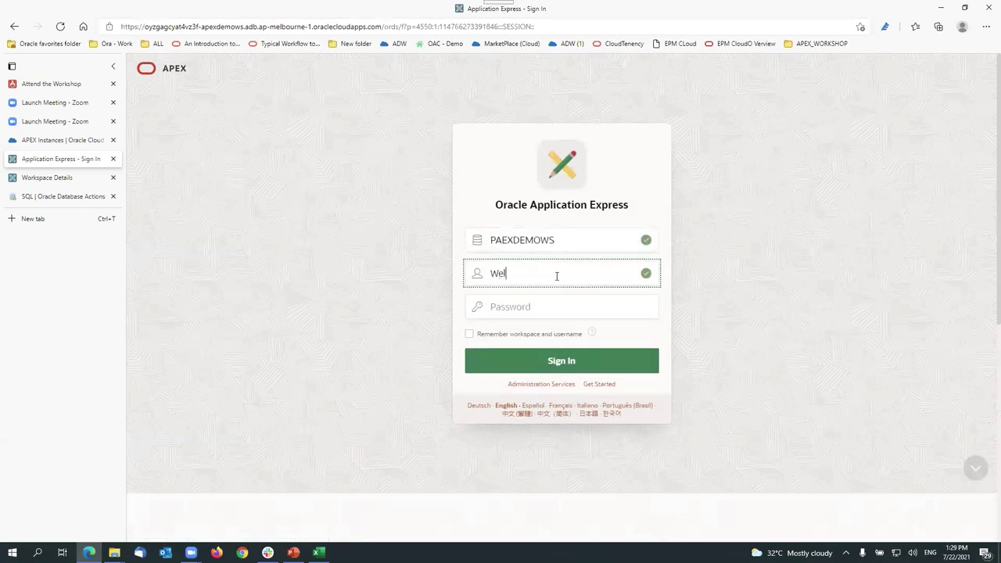
key("Tab")
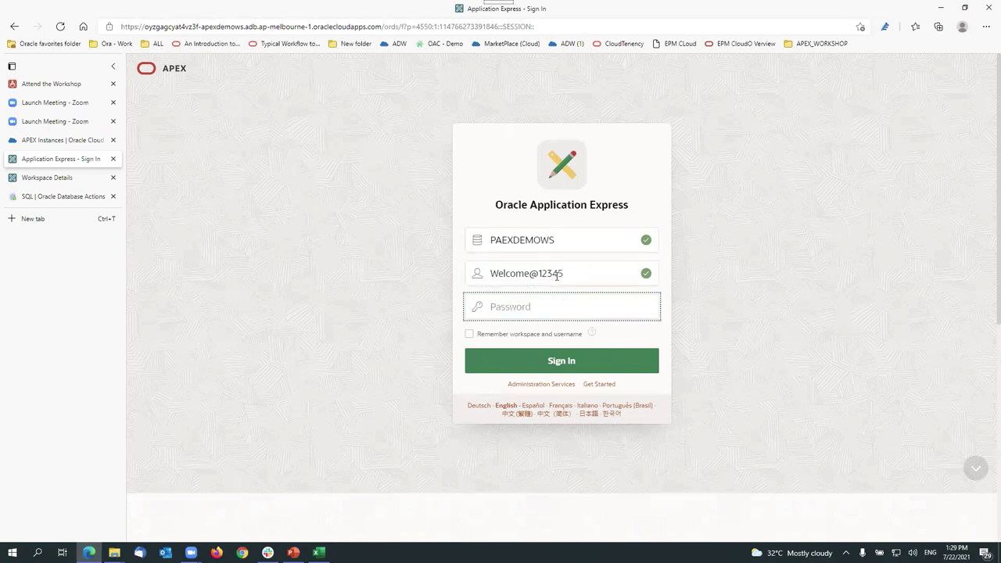
key("shift+Tab")
key("BackSpace")
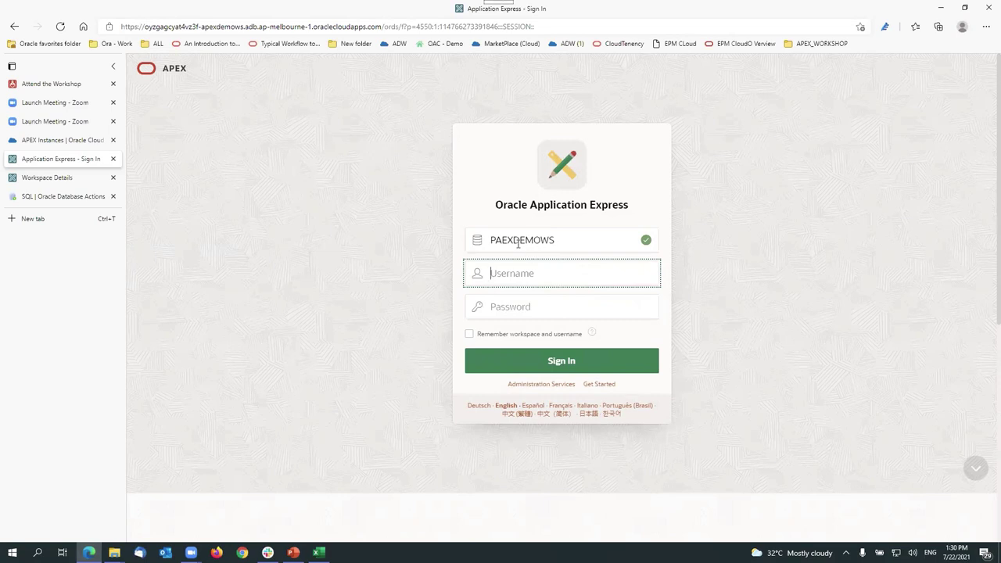
double_click(567, 239)
key("ctrl+c")
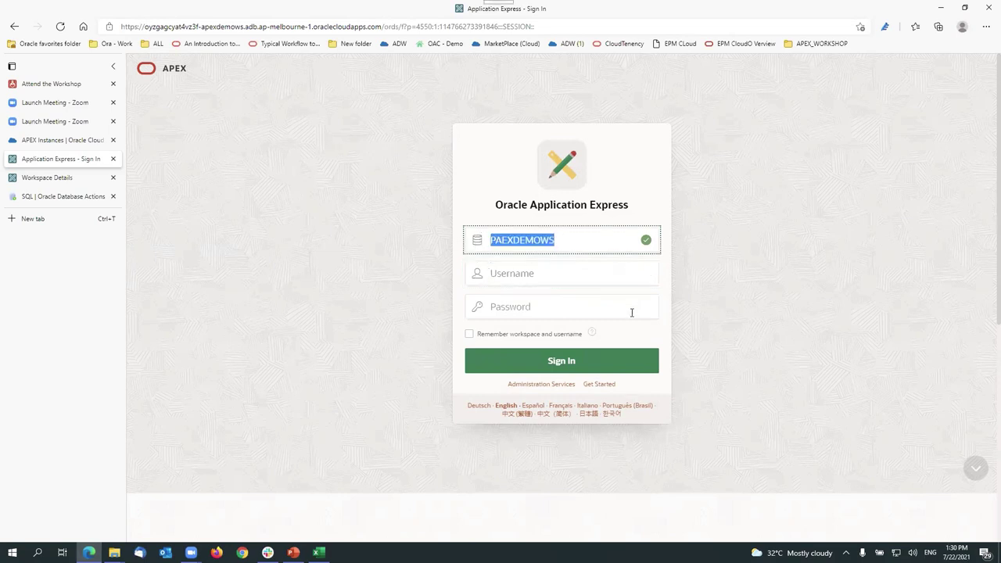
left_click(534, 282)
key("ctrl+v")
Step: Enter the workspace user's password, turn on Remember, and sign into PAEXDEMOWS
left_click(544, 311)
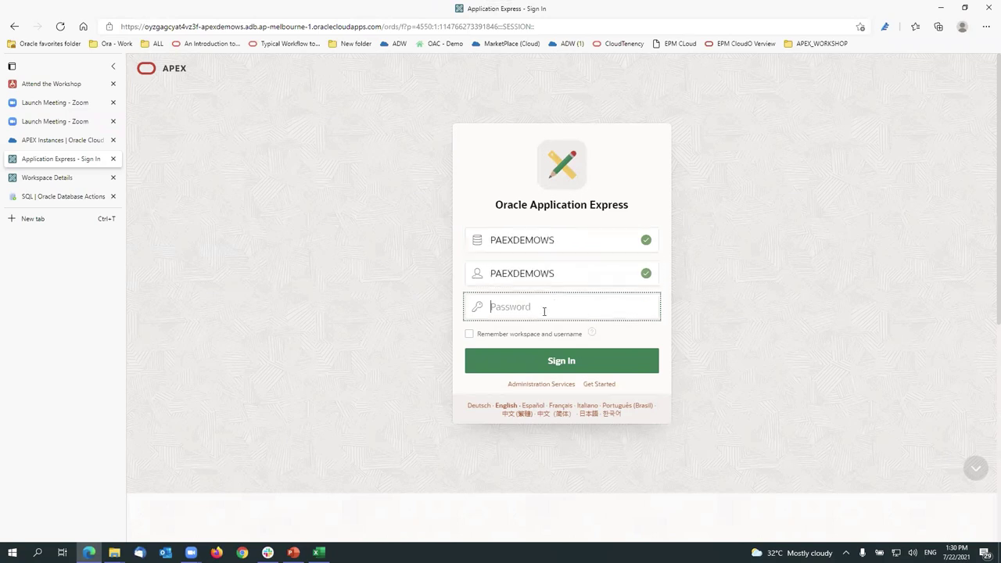
type("********")
key("BackSpace")
key("BackSpace")
key("BackSpace")
key("BackSpace")
key("BackSpace")
key("BackSpace")
key("BackSpace")
type("**************")
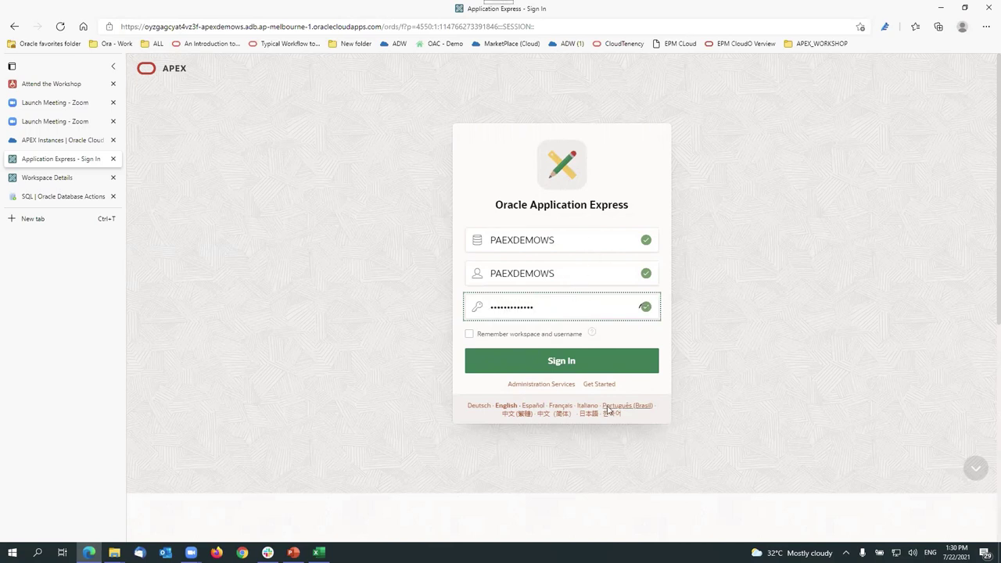
left_click(490, 337)
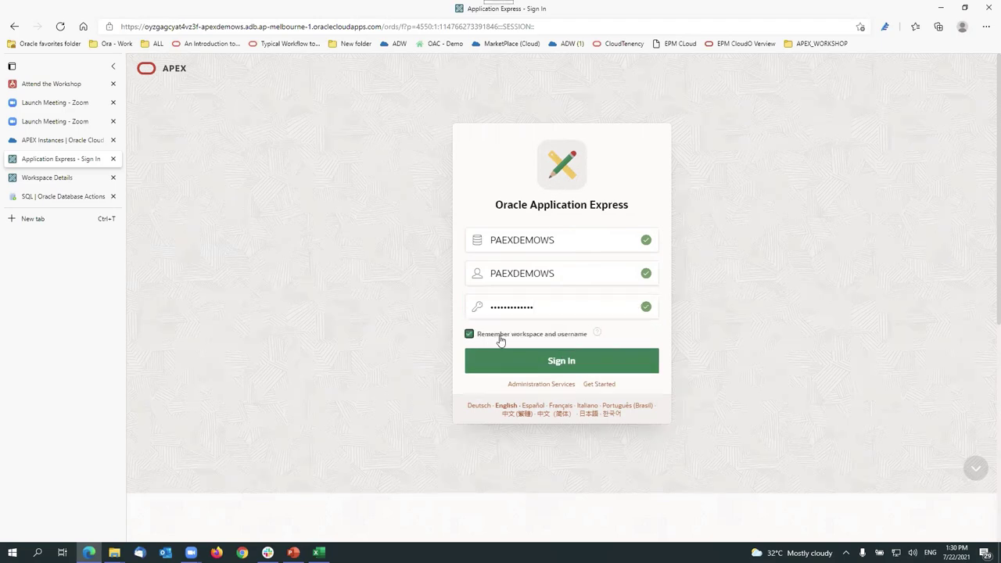
left_click(583, 362)
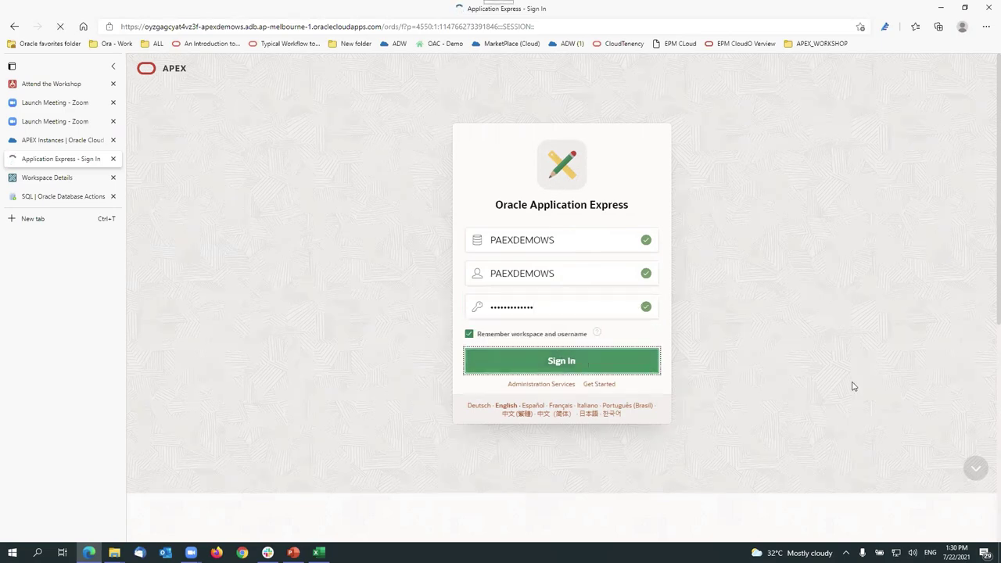
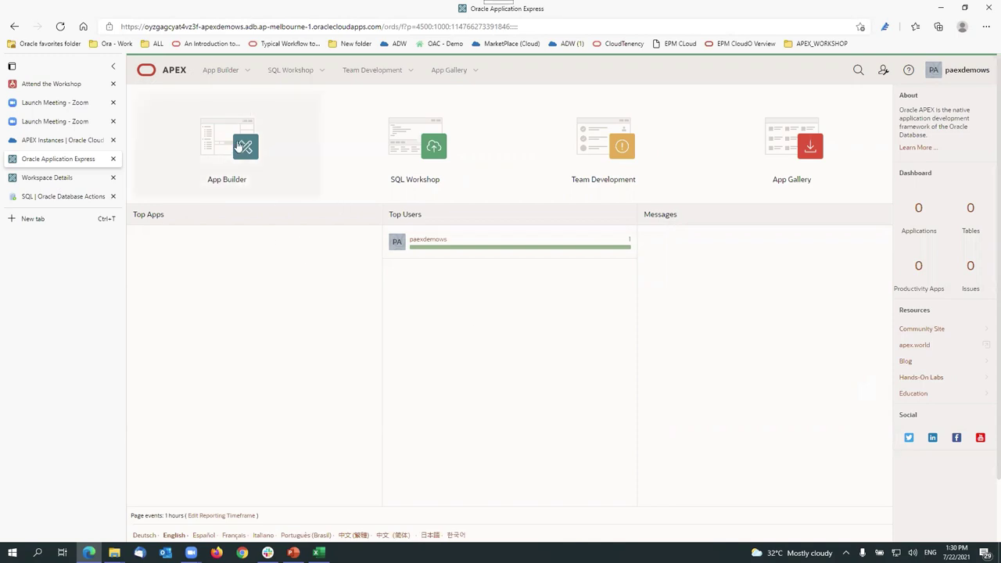
Step: Go from App Builder's Database Applications to the Create an Application page
left_click(246, 70)
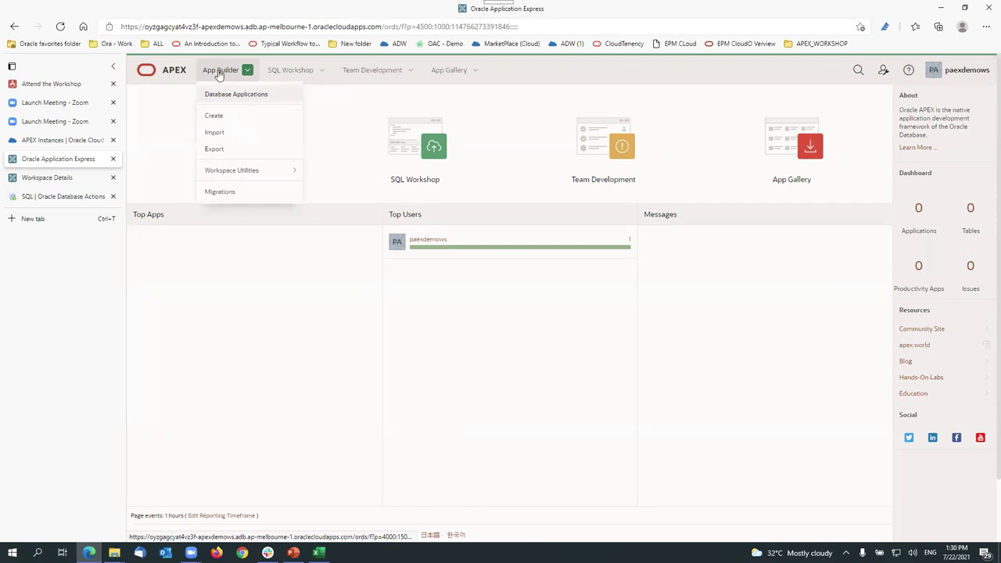
left_click(243, 97)
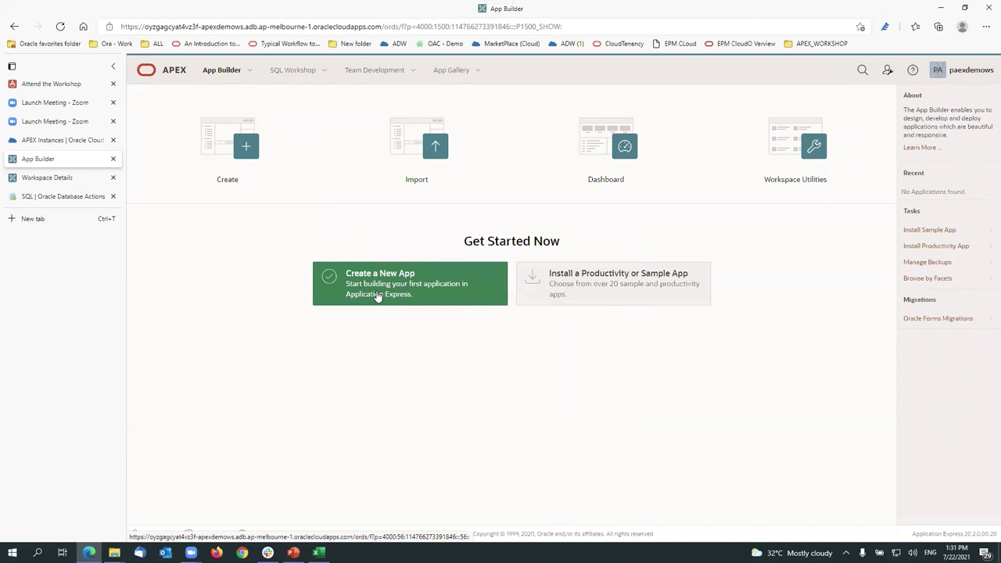
left_click(377, 295)
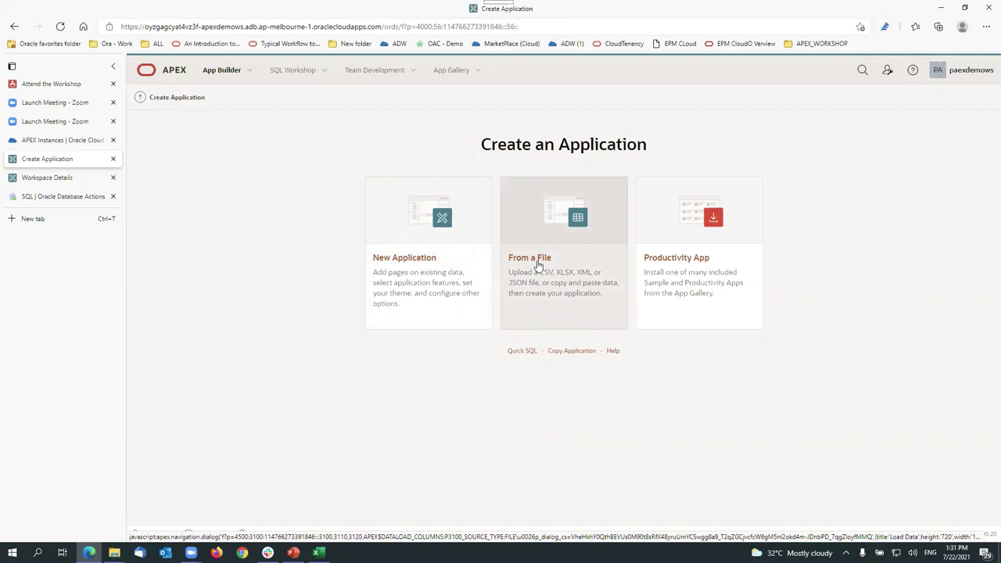
Step: For a From a File app, pick ProjectAndTasks.csv in WorkshopActivity, then switch to its Excel copy
left_click(538, 266)
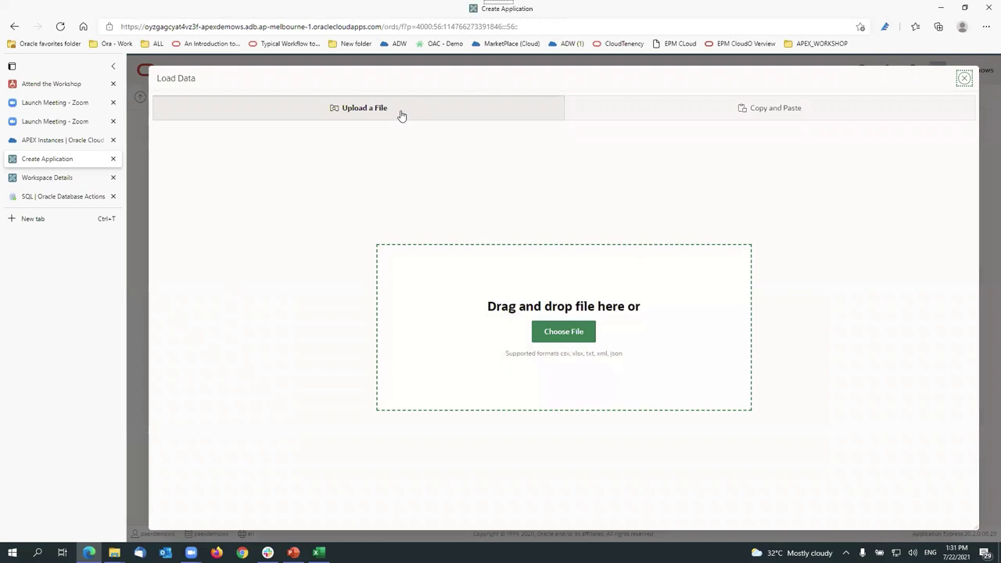
left_click(571, 332)
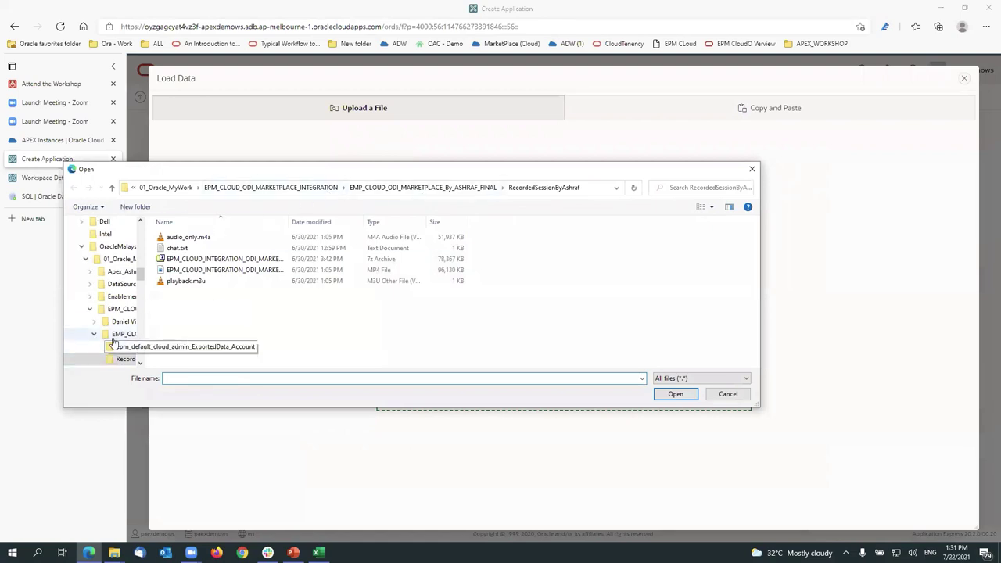
scroll(113, 329, "up", 2)
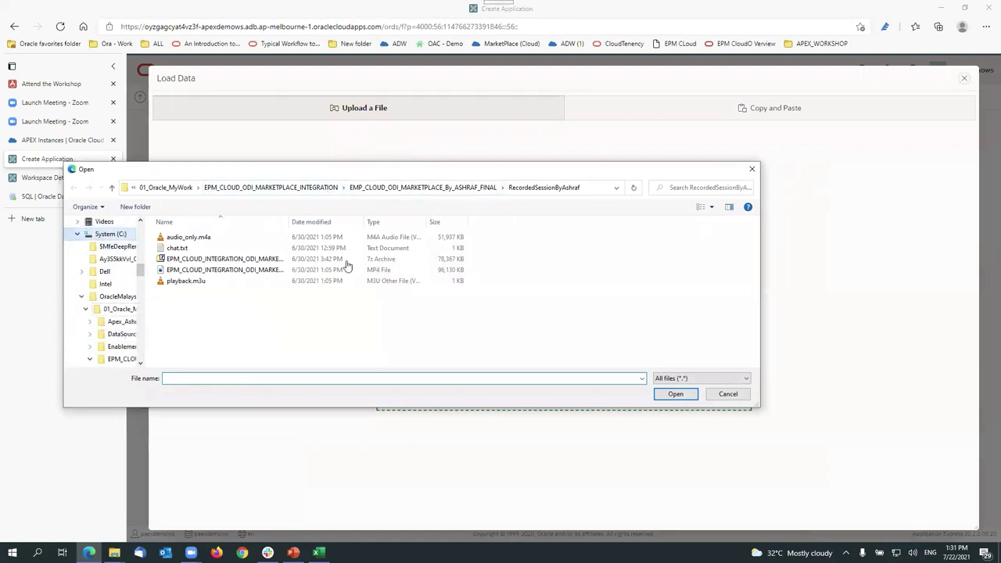
left_click(110, 234)
left_click(213, 247)
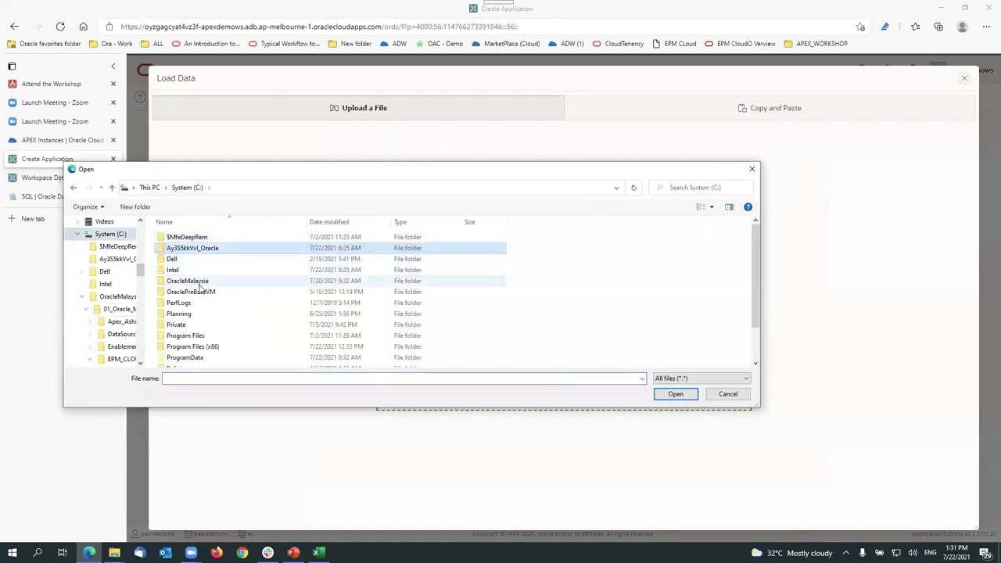
double_click(192, 281)
double_click(195, 237)
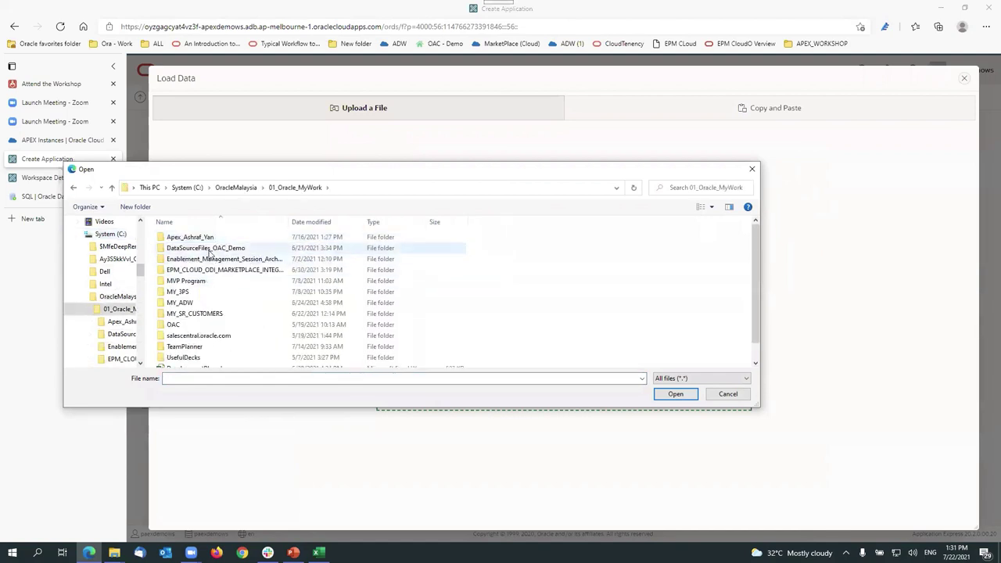
double_click(195, 237)
double_click(199, 236)
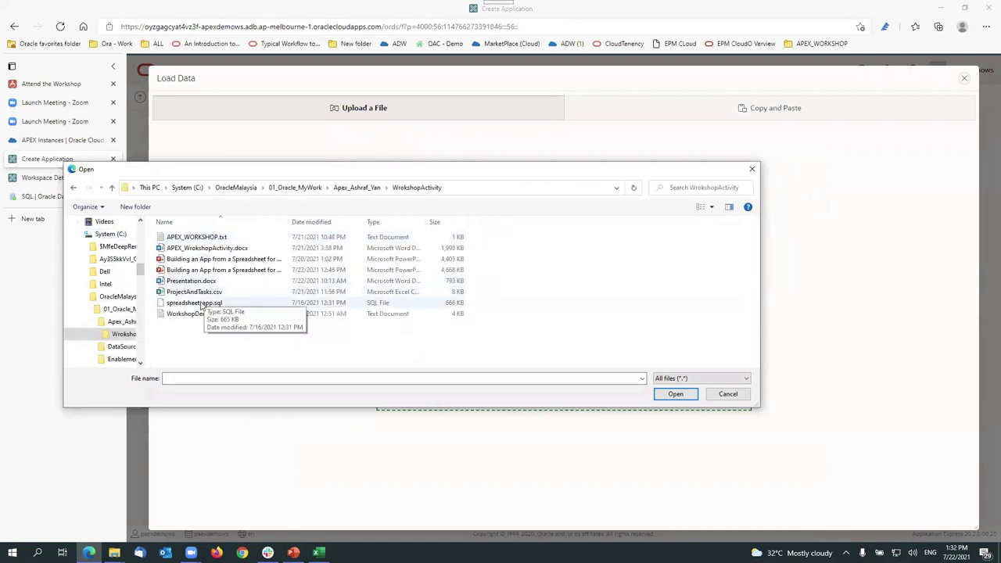
left_click(197, 293)
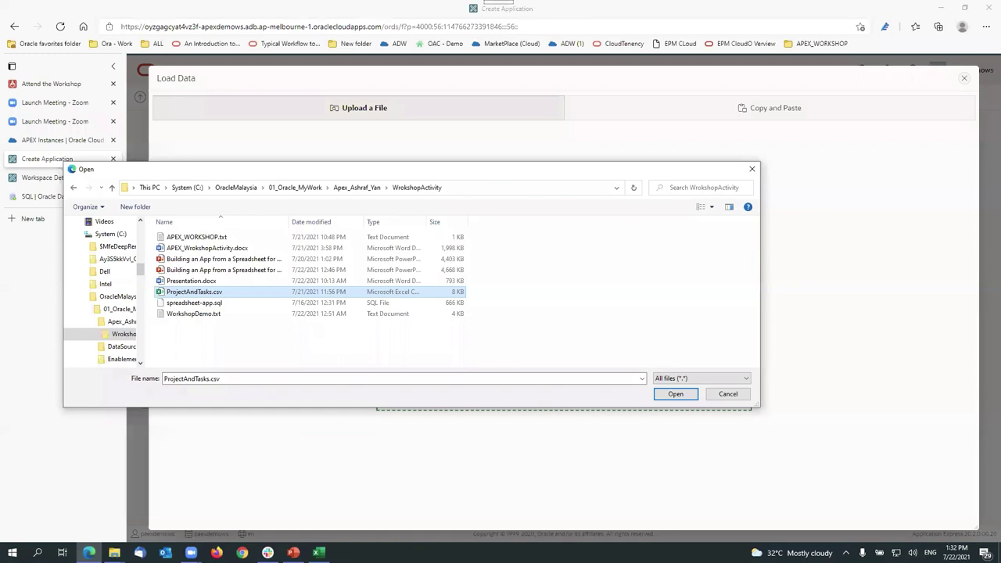
left_click(368, 472)
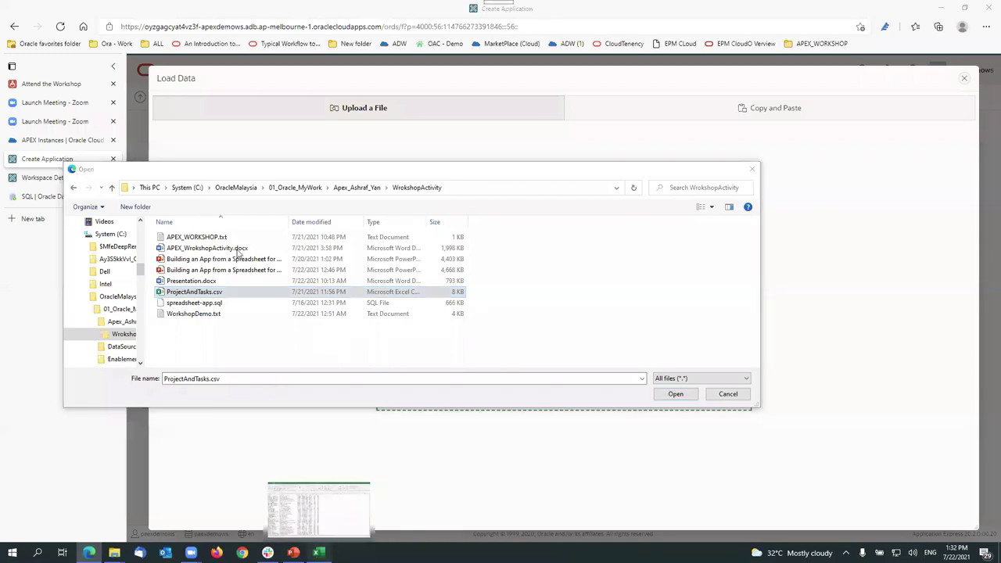
Step: Inspect row 2's project, task, end date, status and assignee, autofitting the Assigned To column
left_click(540, 297)
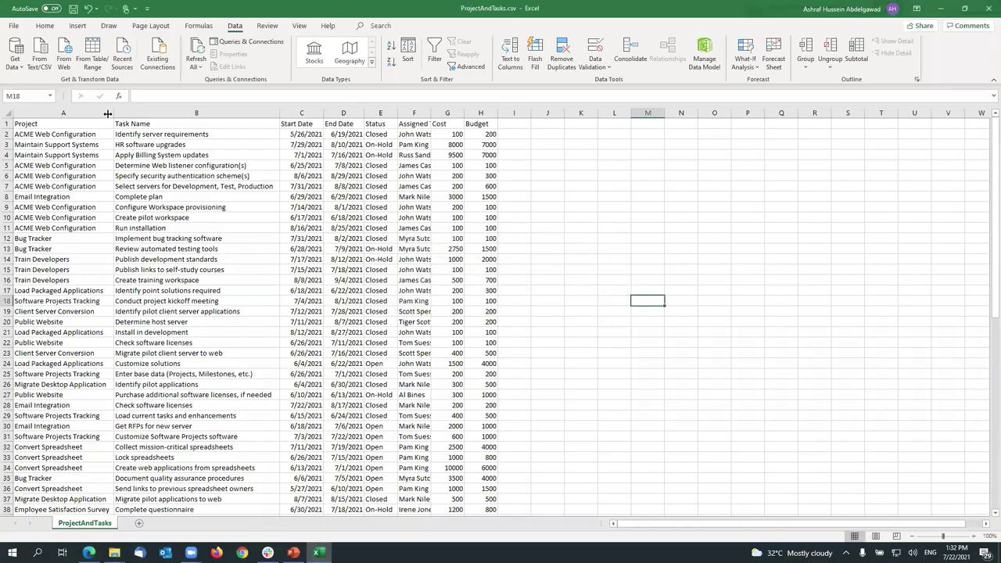
left_click(76, 134)
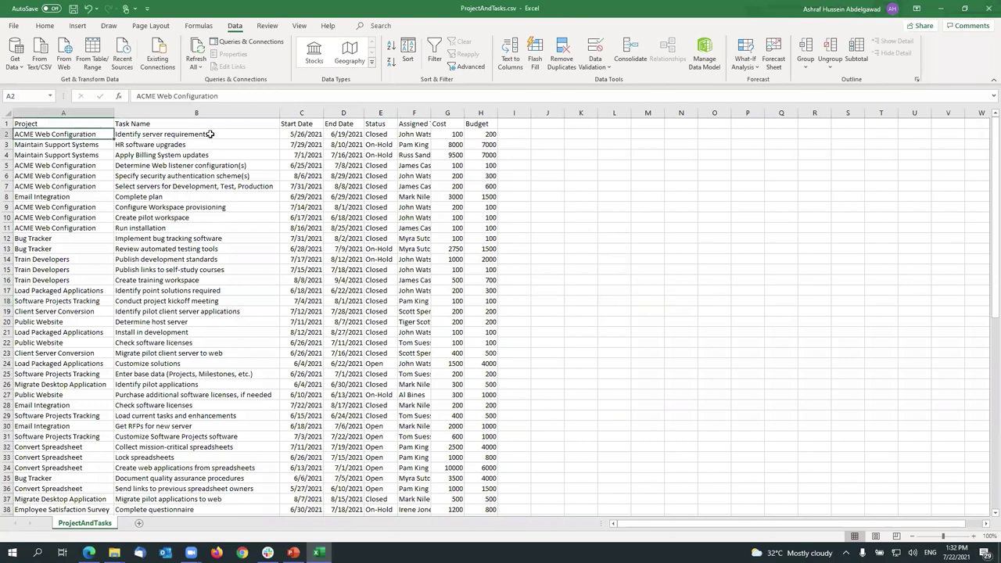
left_click(210, 135)
key("Right")
key("Right")
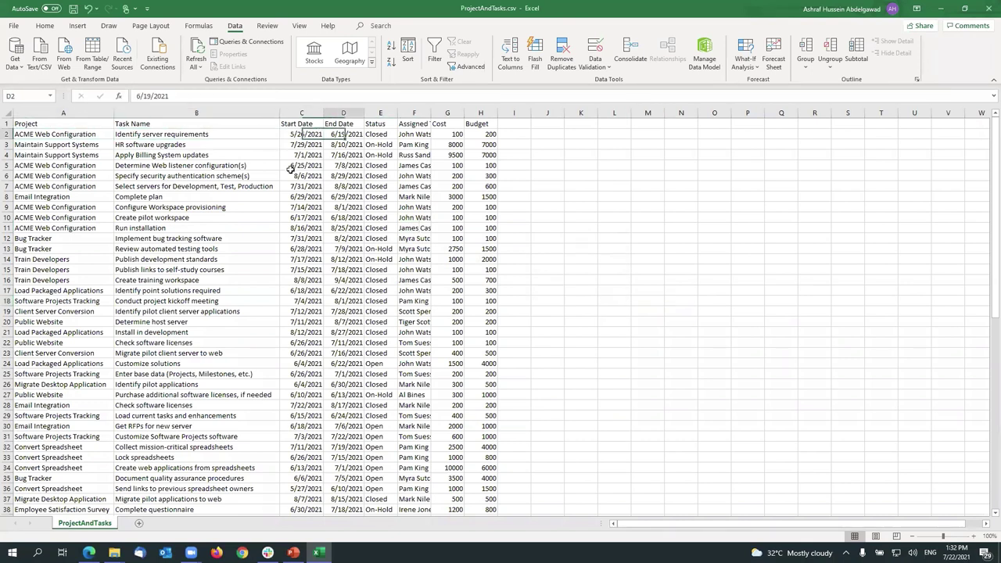
key("Right")
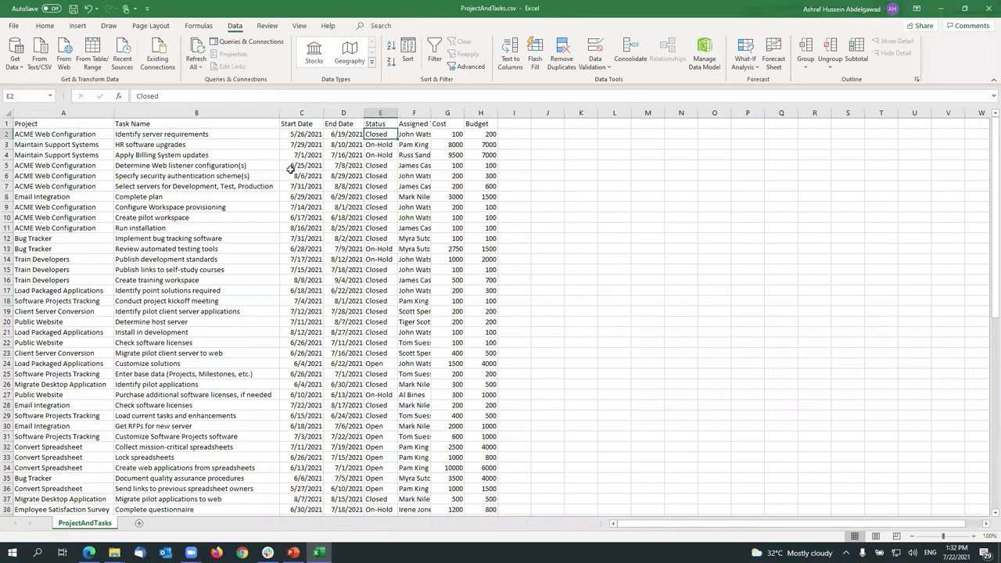
key("Right")
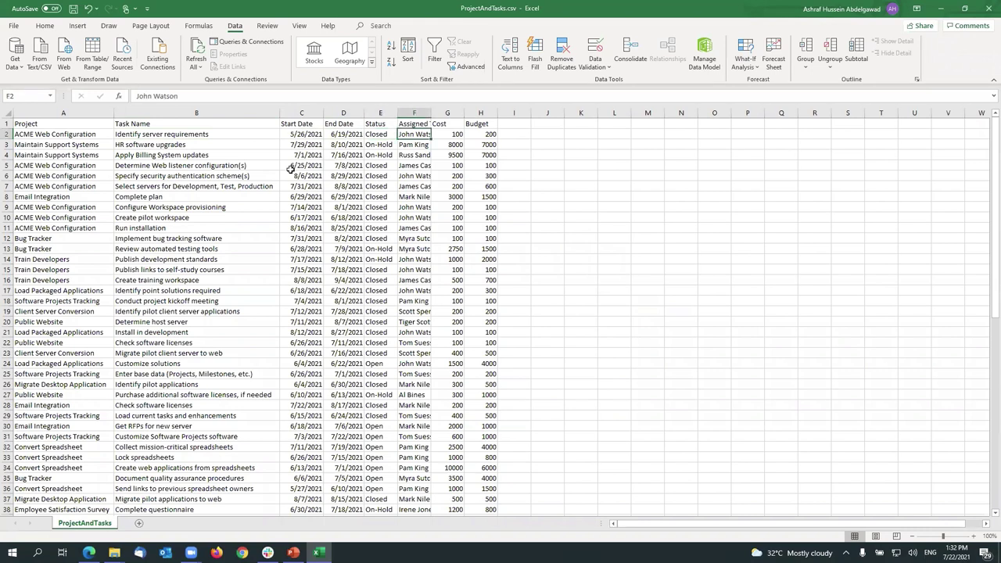
double_click(430, 113)
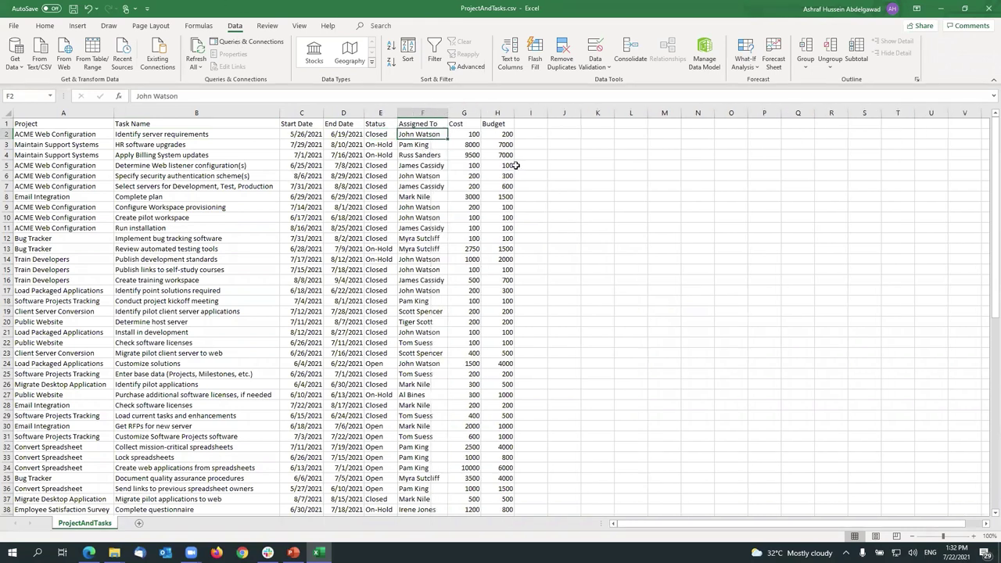
Step: Check the cost and budget cells, then close the workbook without saving
key("Right")
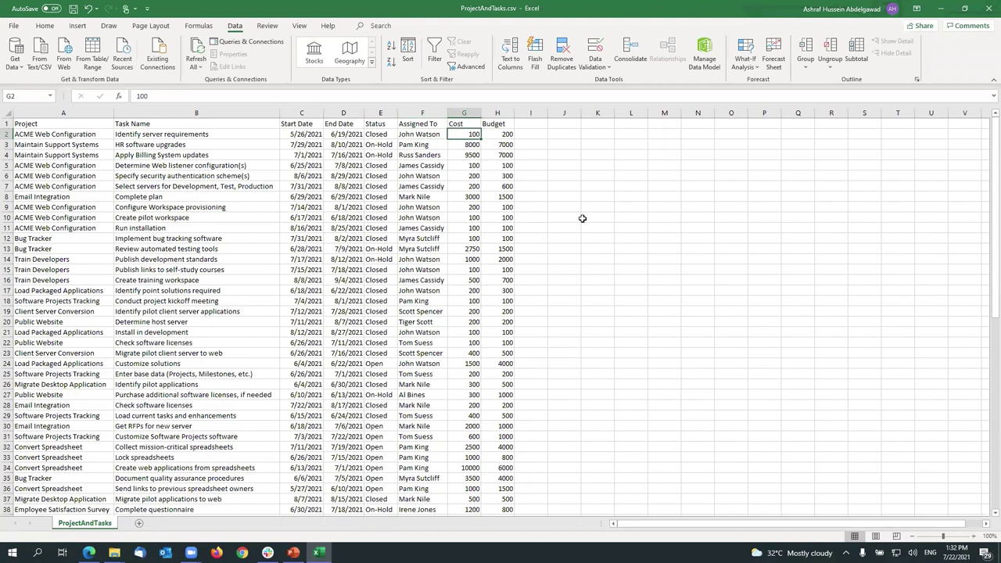
key("Right")
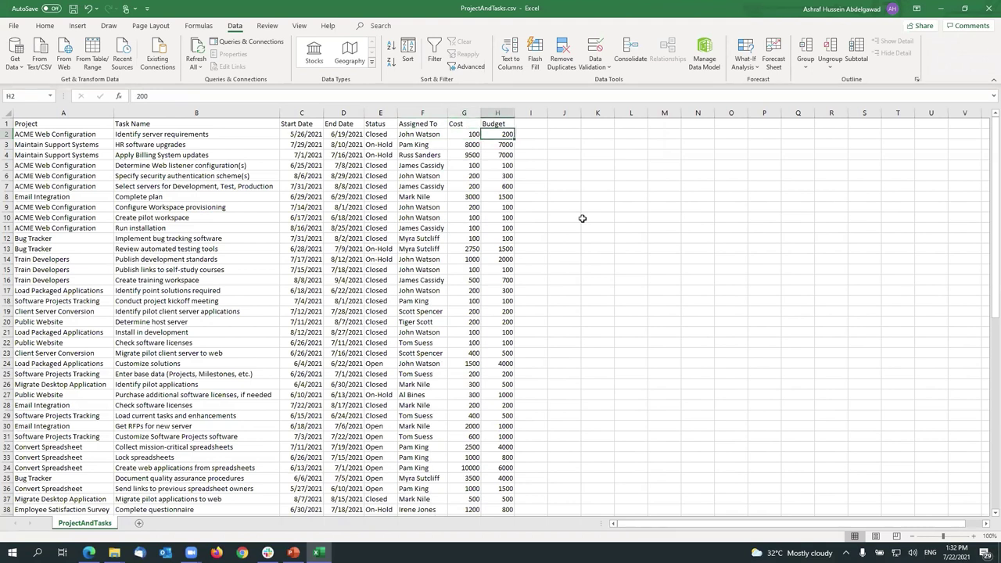
key("Left")
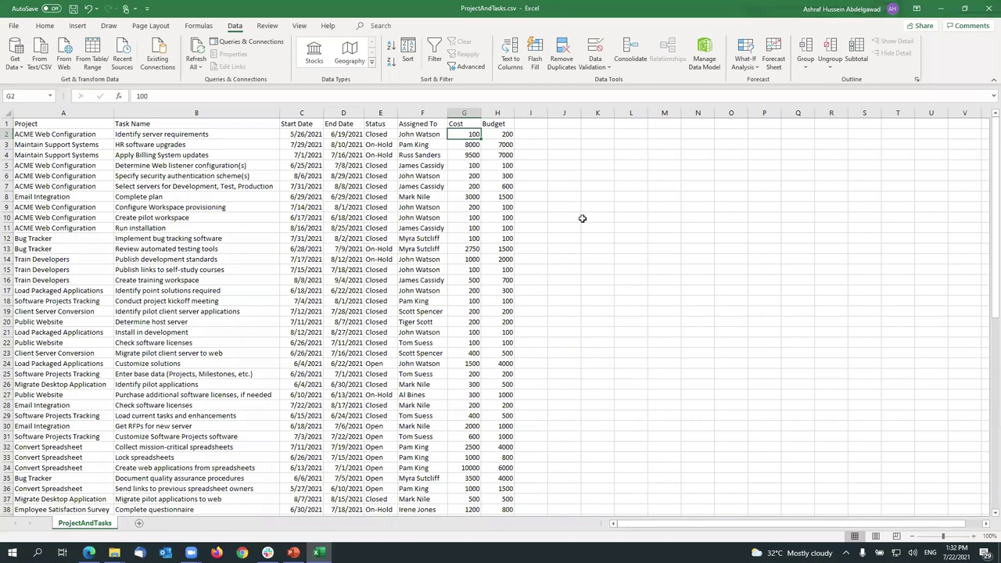
left_click(984, 9)
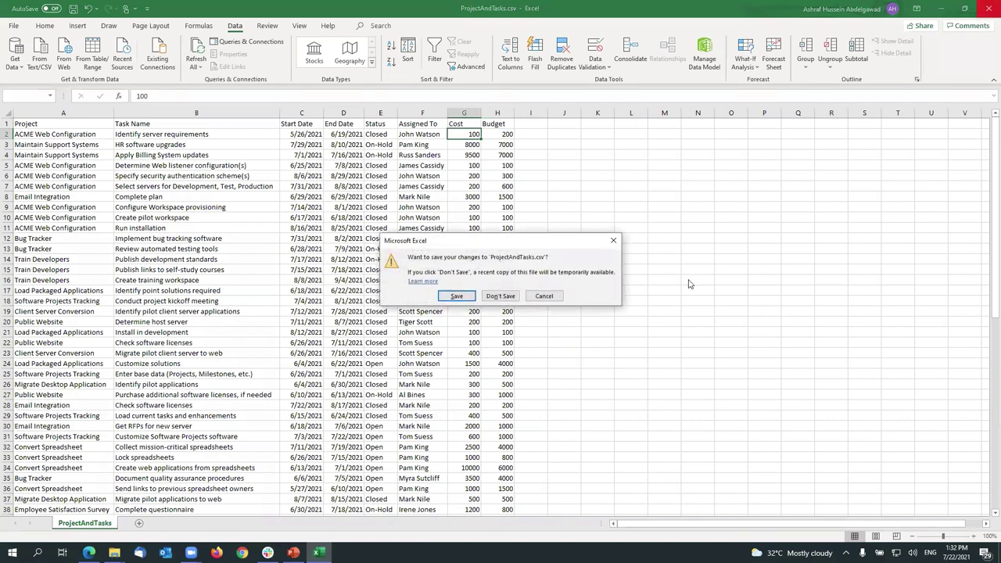
left_click(499, 297)
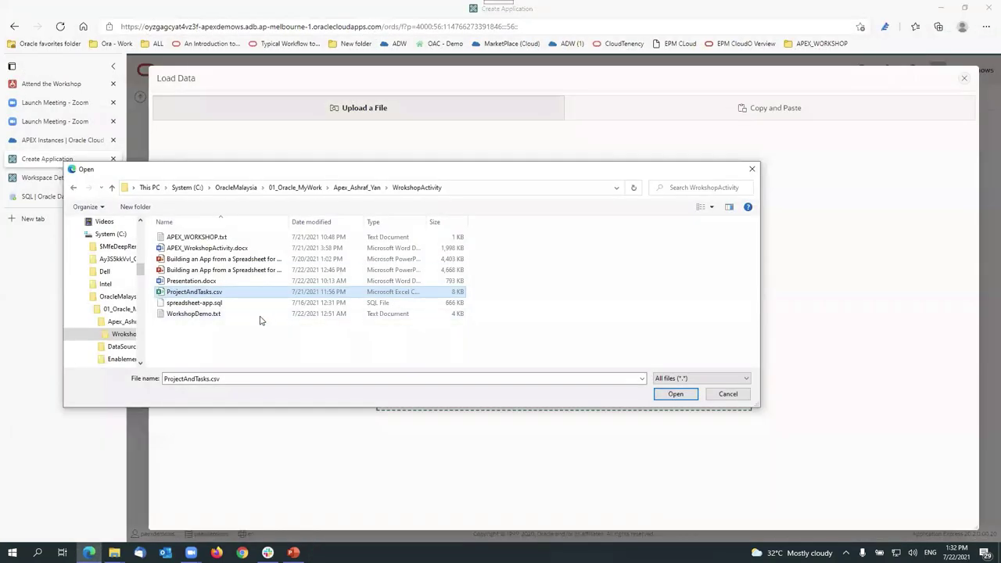
Step: Cancel the upload and fill Copy and Paste with the Project and Tasks sample data
left_click(728, 394)
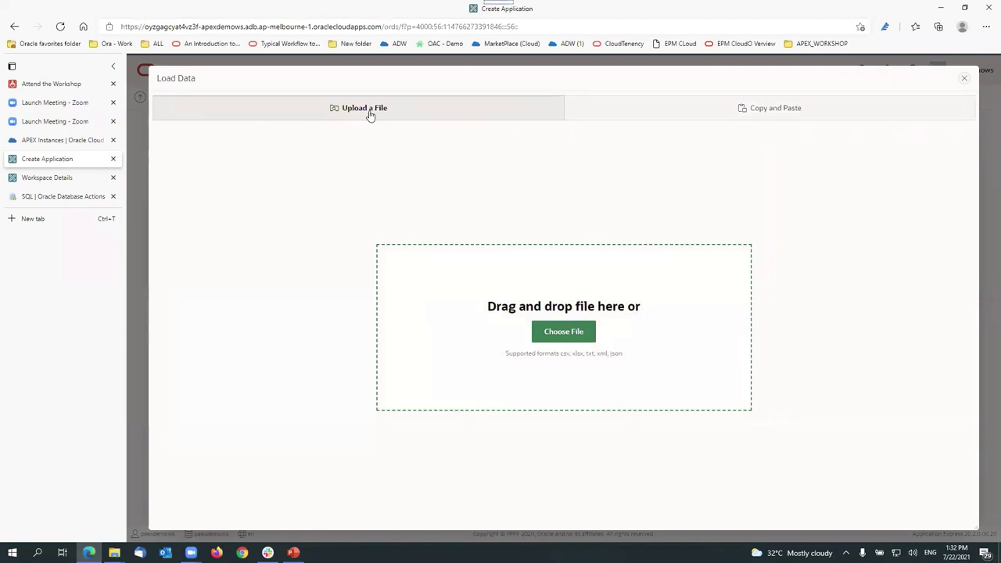
left_click(770, 115)
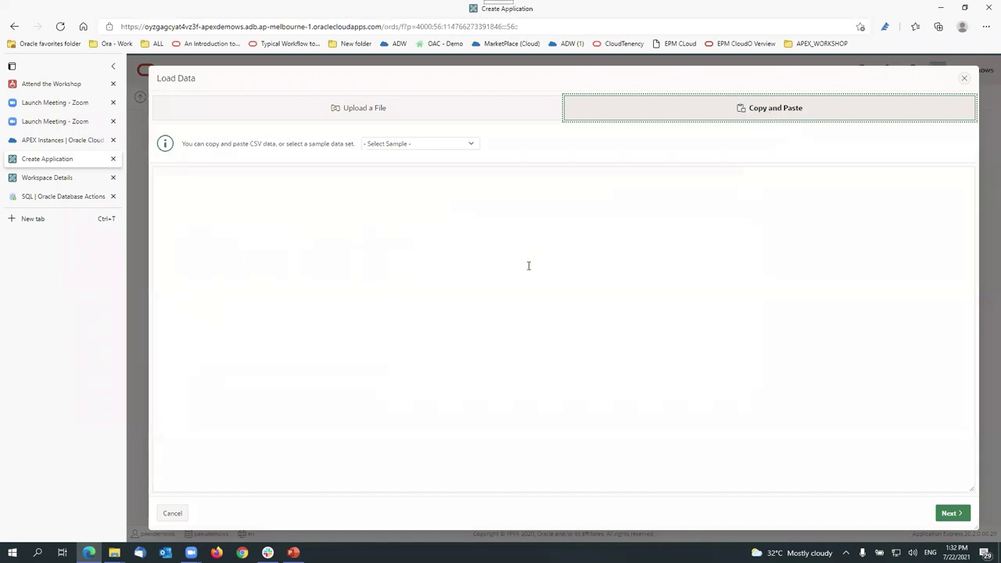
left_click(472, 146)
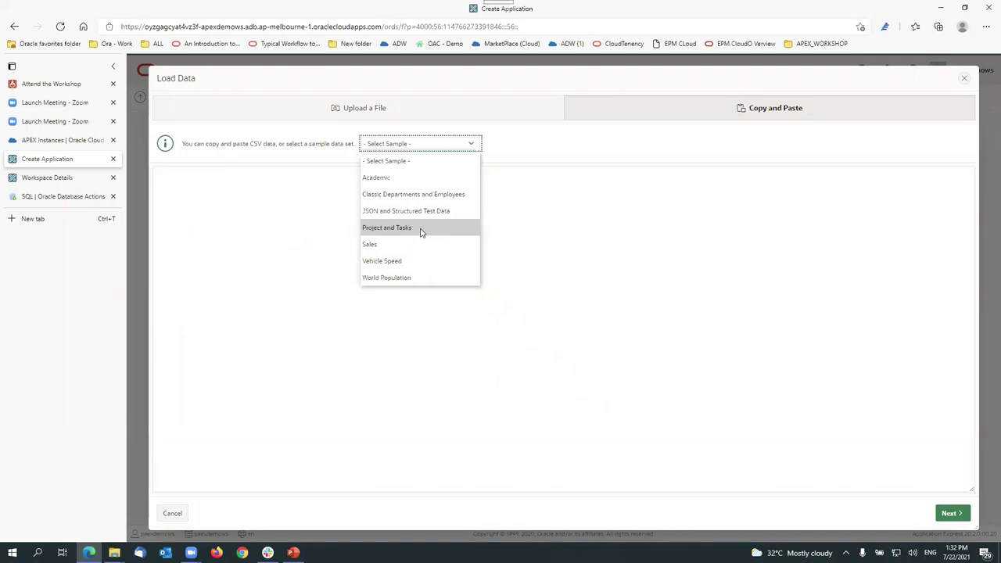
left_click(400, 230)
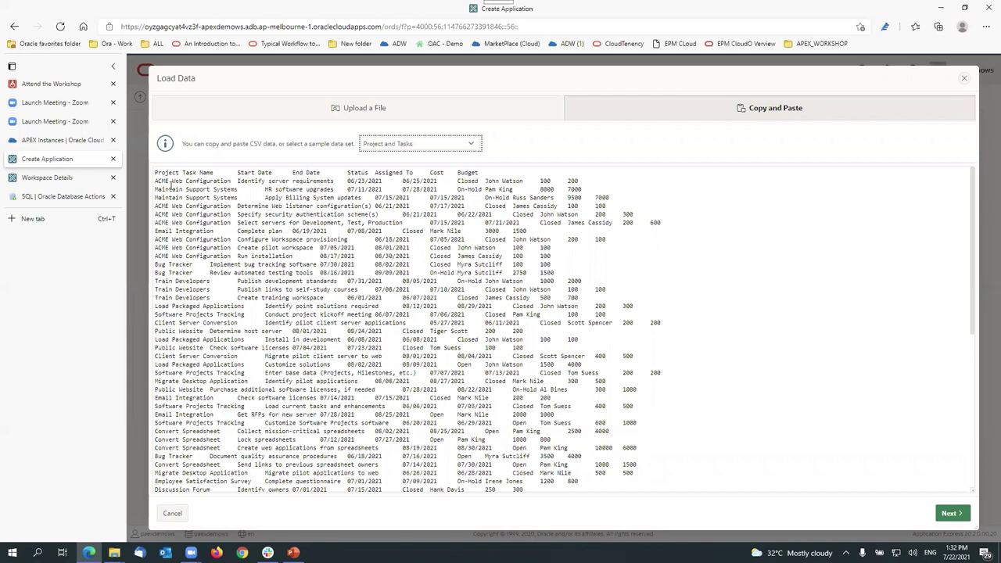
left_click_drag(155, 171, 666, 462)
scroll(680, 426, "down", 4)
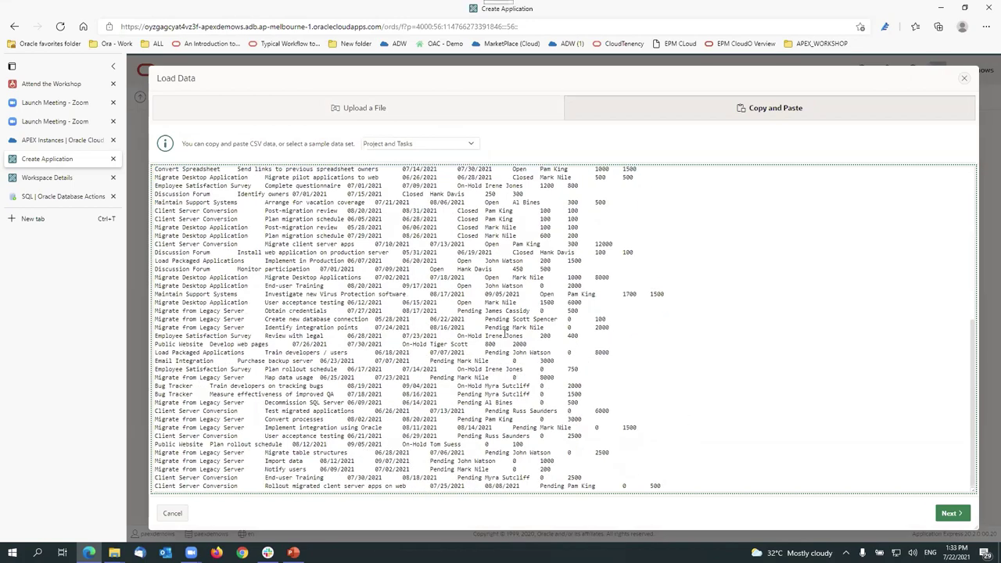
scroll(504, 334, "up", 4)
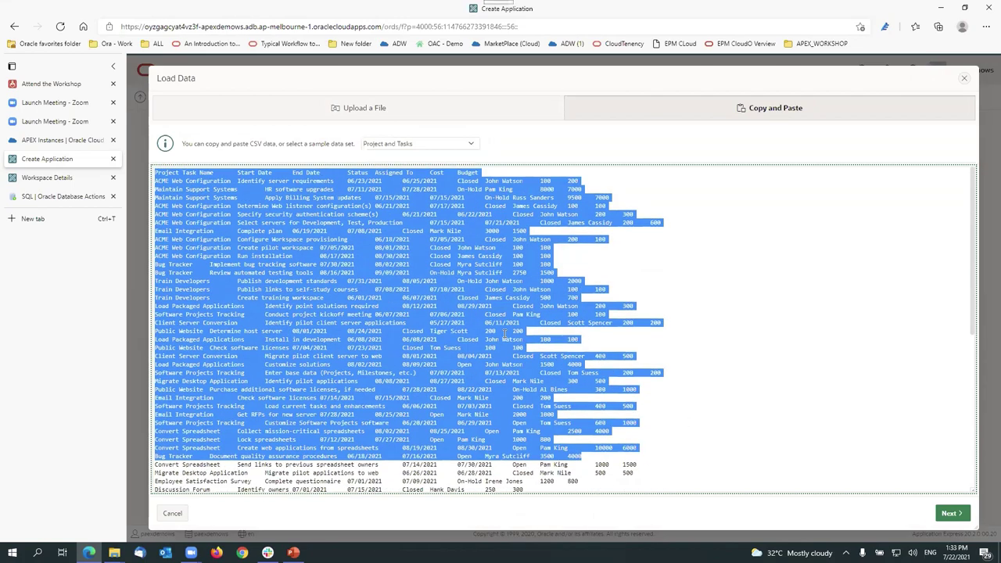
Step: Load the pasted data into a new table named PROJECT_TASK rather than an existing one
left_click(949, 513)
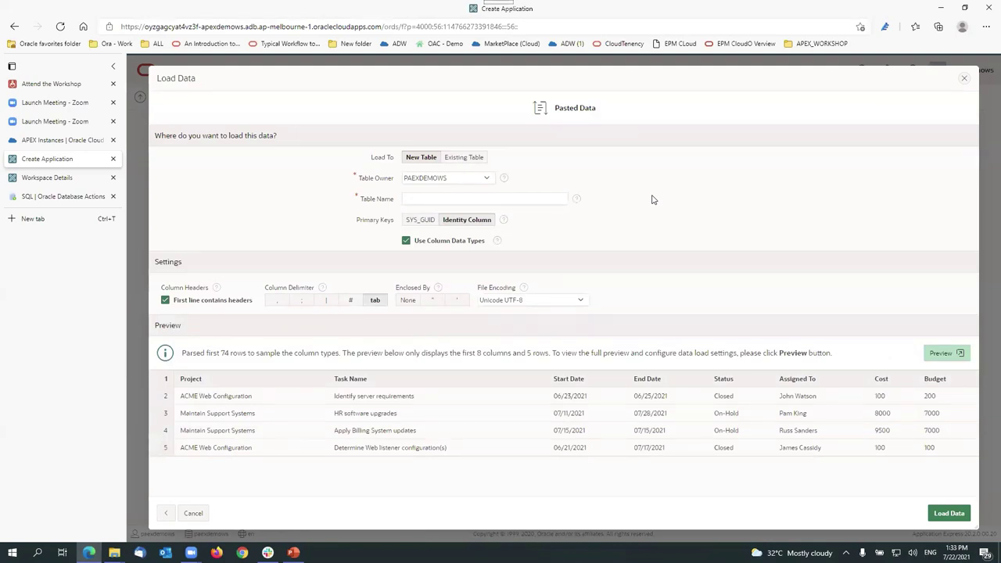
left_click(464, 157)
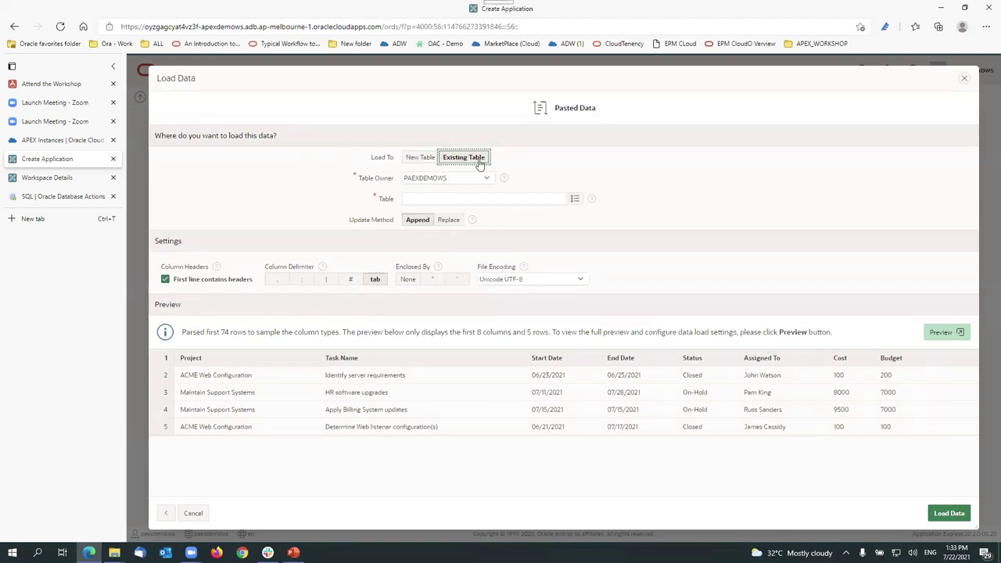
left_click(437, 197)
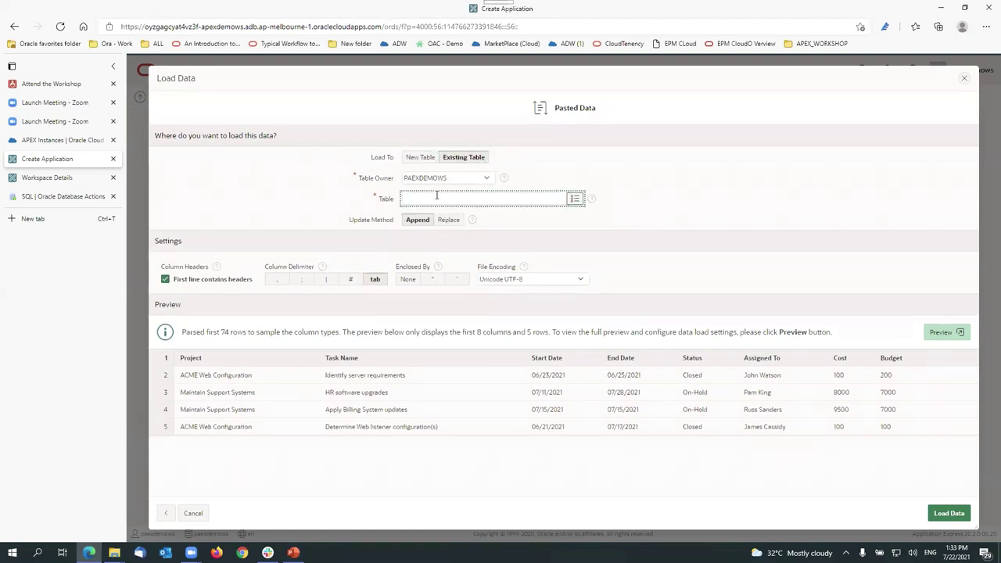
left_click(576, 199)
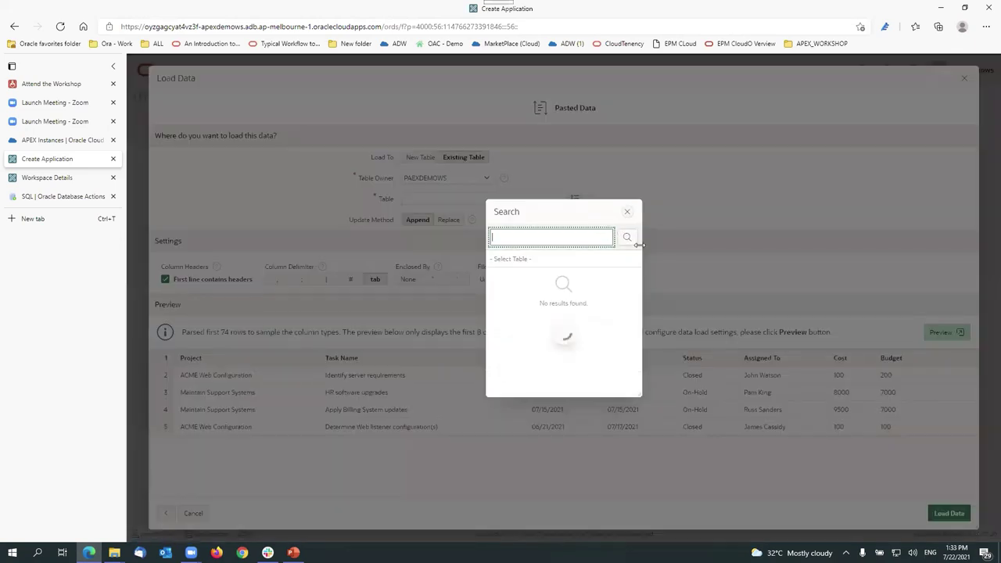
left_click(629, 213)
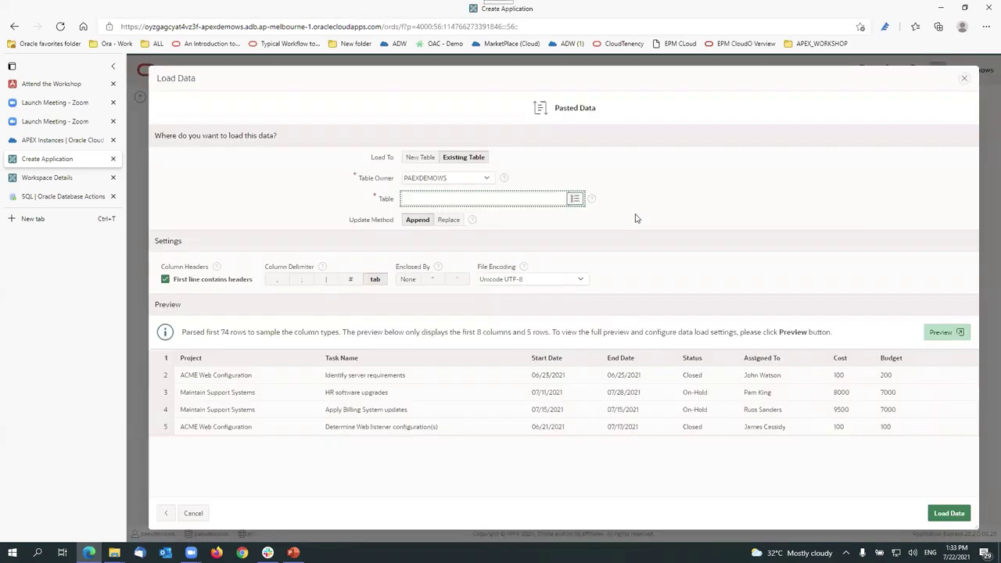
left_click(422, 157)
left_click(435, 200)
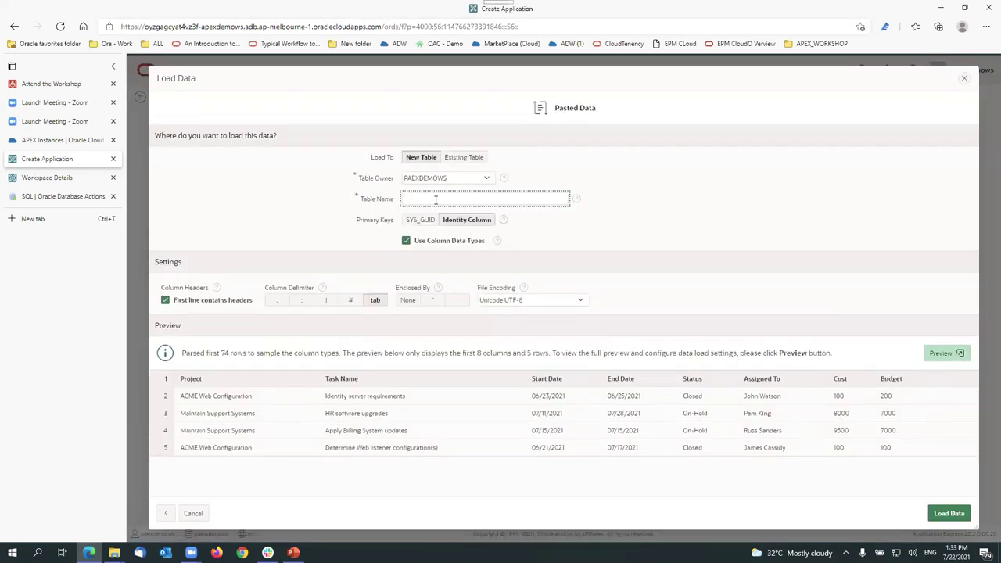
type("PROJECT_TASK")
left_click(694, 198)
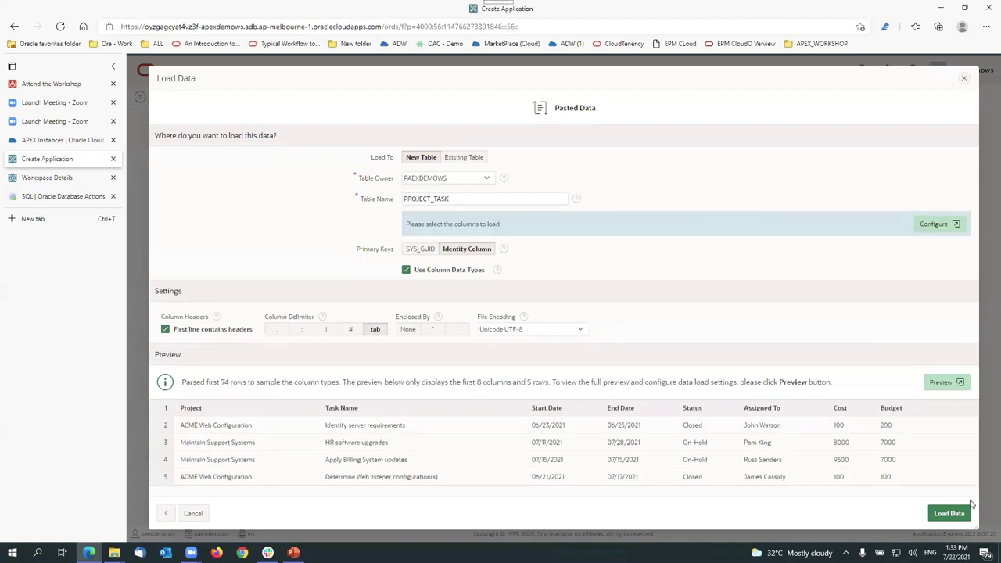
left_click(949, 513)
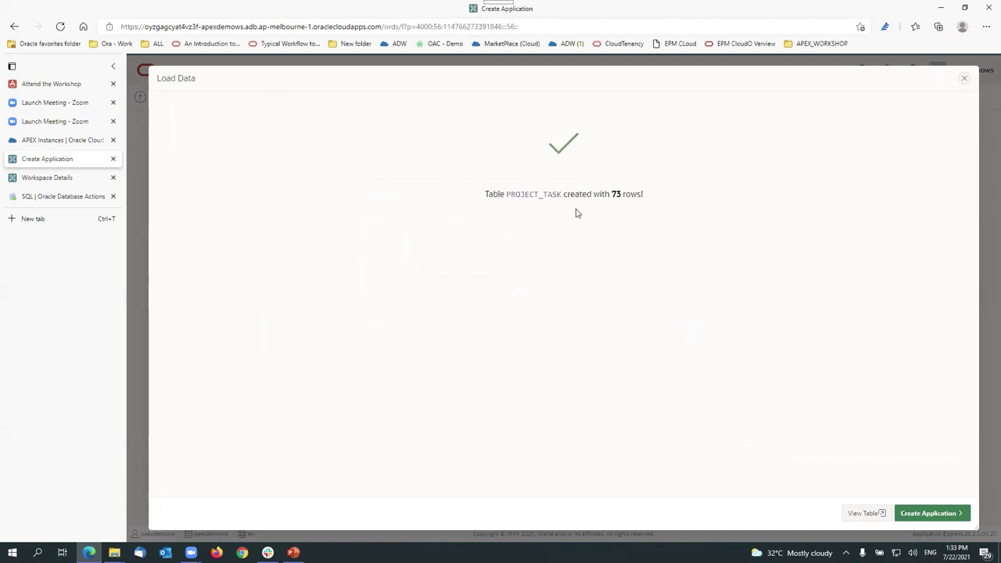
Step: Note the 73 loaded rows and open PROJECT_TASK in Object Browser
left_click_drag(612, 193, 667, 198)
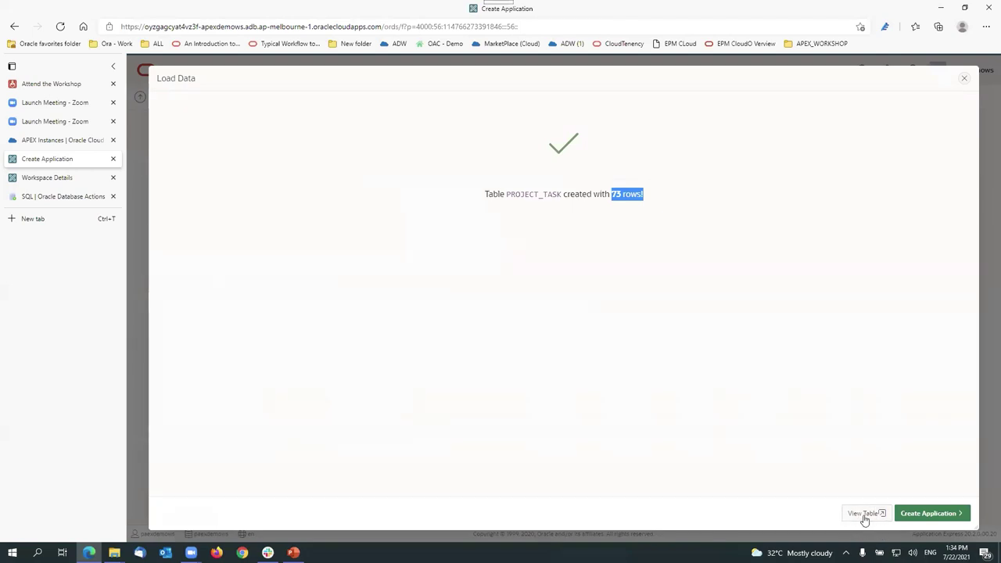
left_click(865, 518)
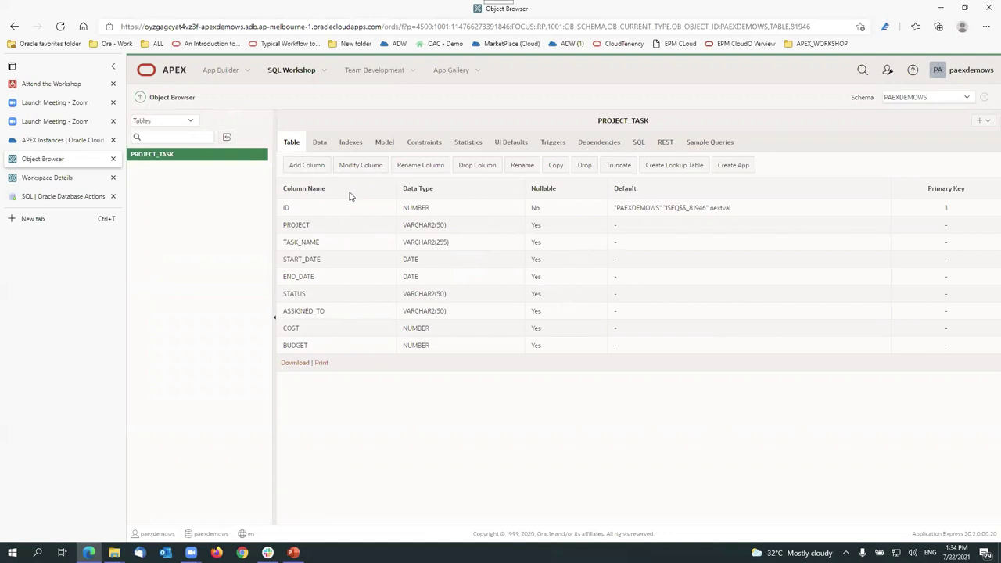
left_click(320, 141)
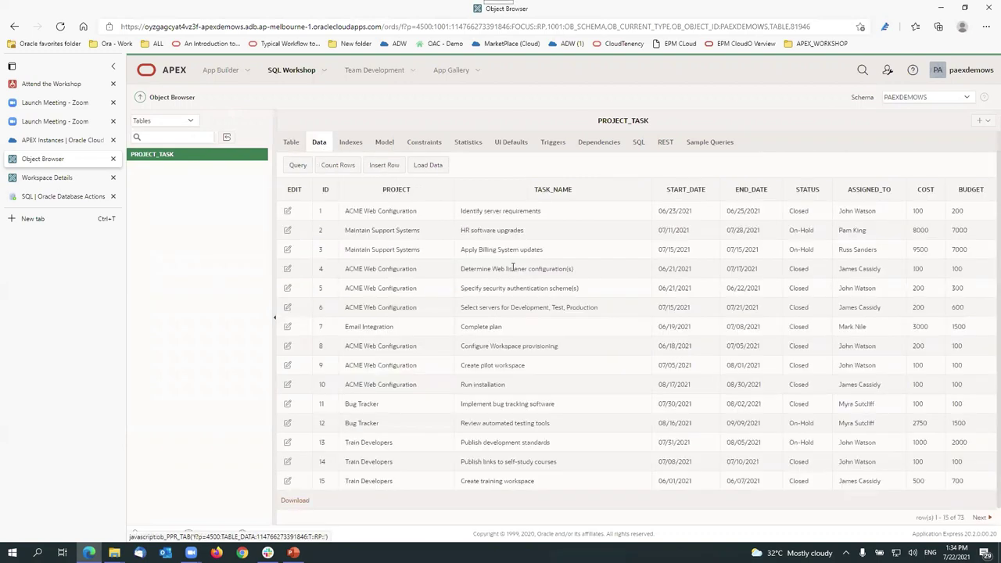
scroll(594, 357, "down", 1)
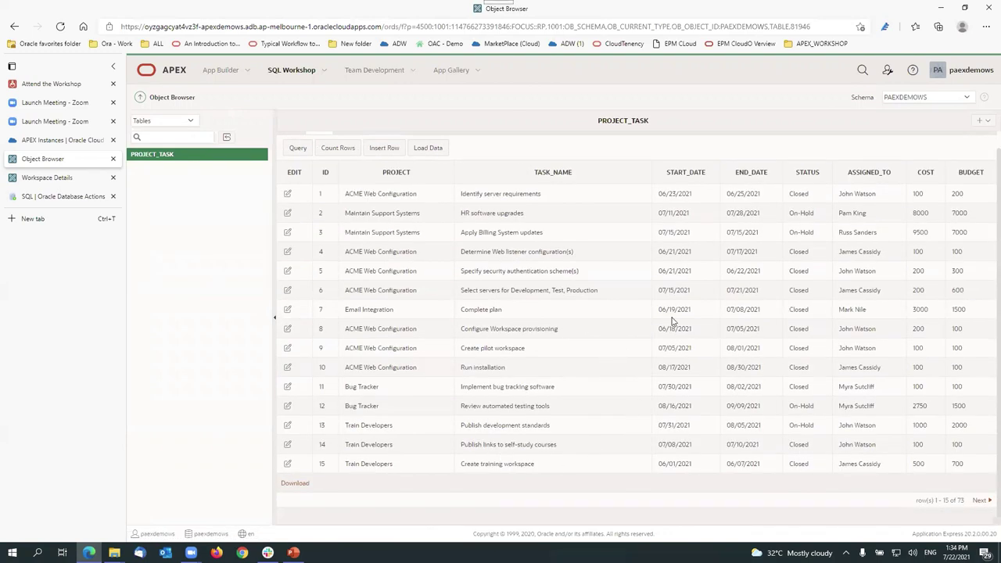
scroll(979, 282, "up", 1)
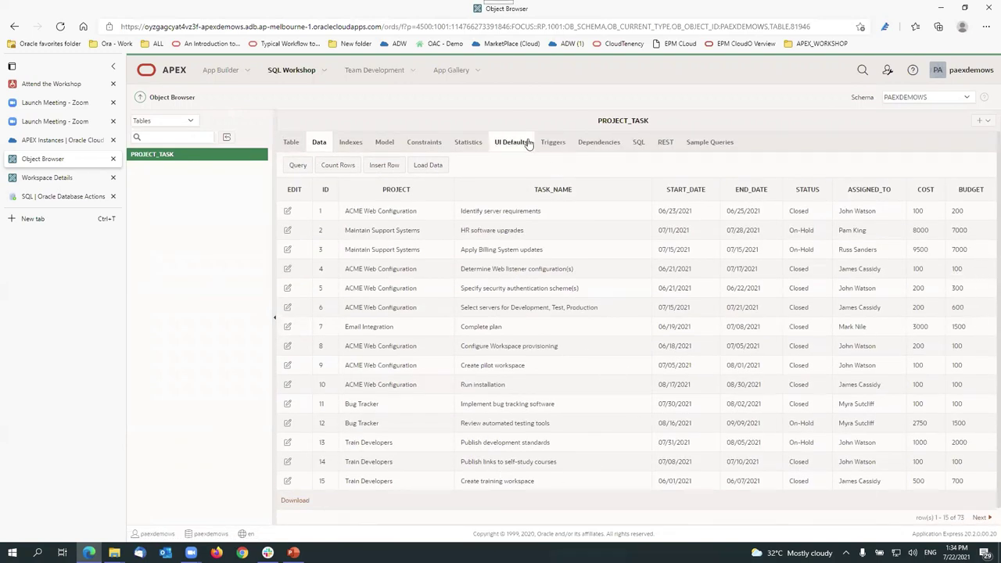
left_click(291, 144)
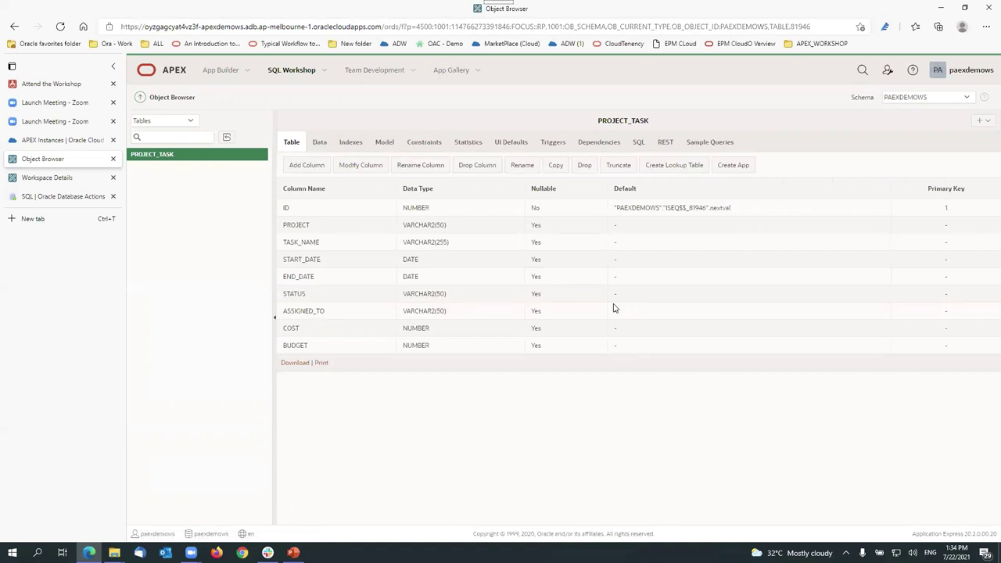
Step: Create an app from PROJECT_TASK and review the proposed Project Task name and pages
left_click(741, 171)
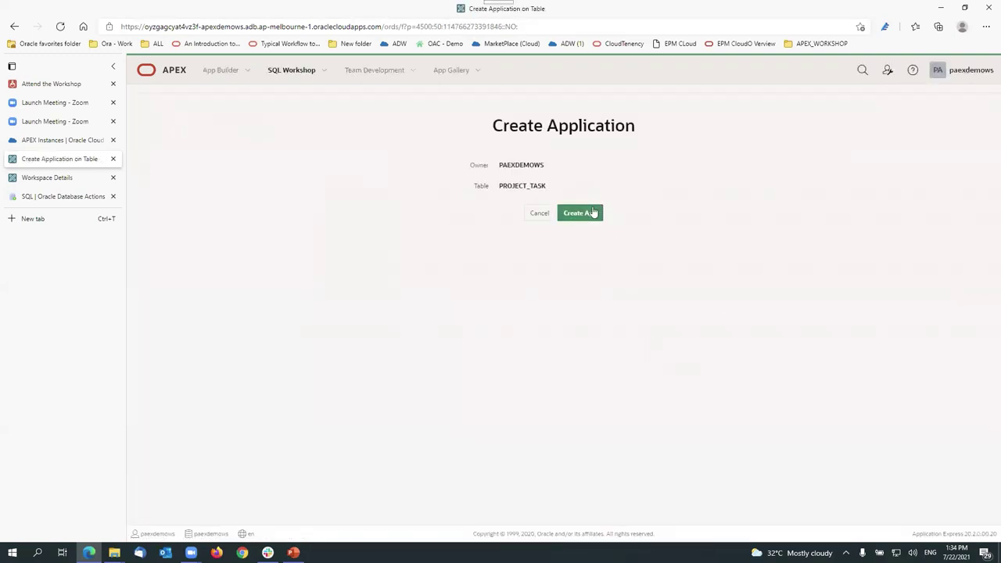
left_click(591, 214)
left_click(591, 214)
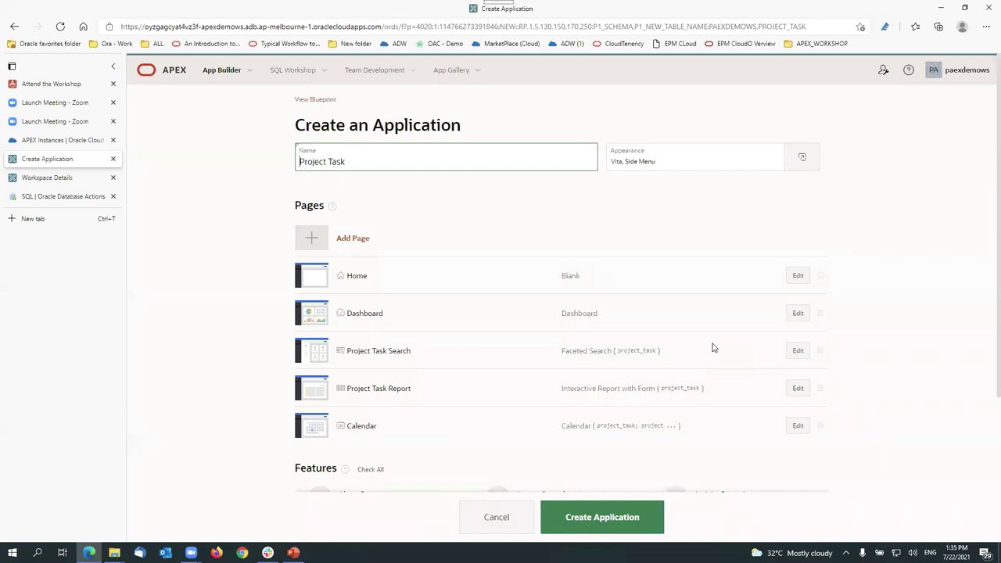
scroll(713, 347, "down", 1)
scroll(469, 240, "down", 1)
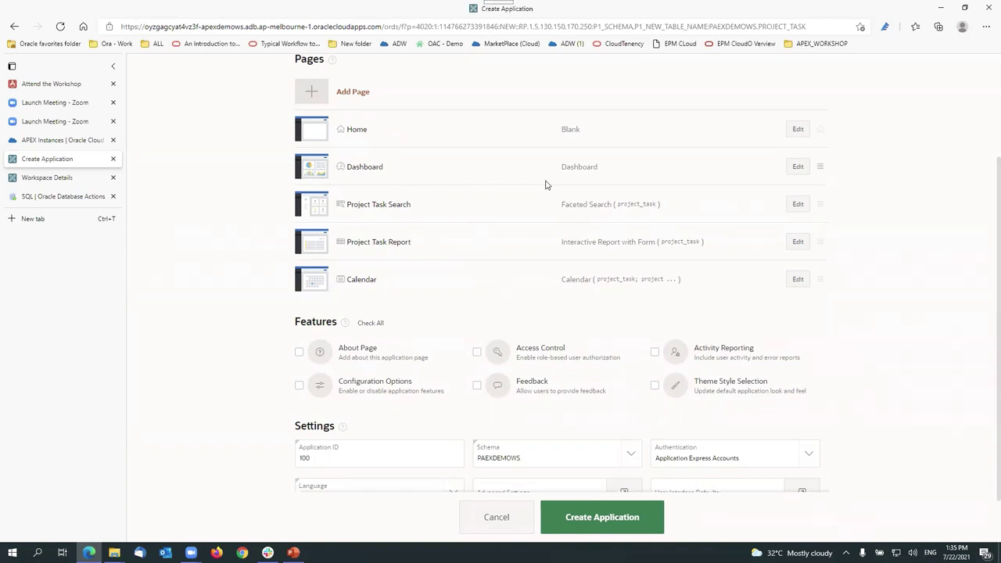
scroll(398, 239, "down", 1)
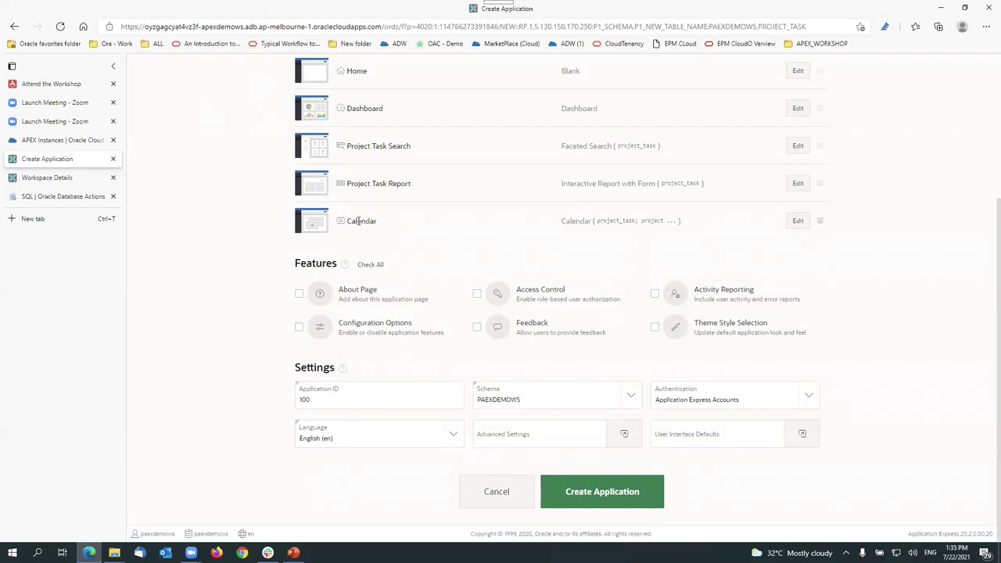
scroll(399, 243, "up", 2)
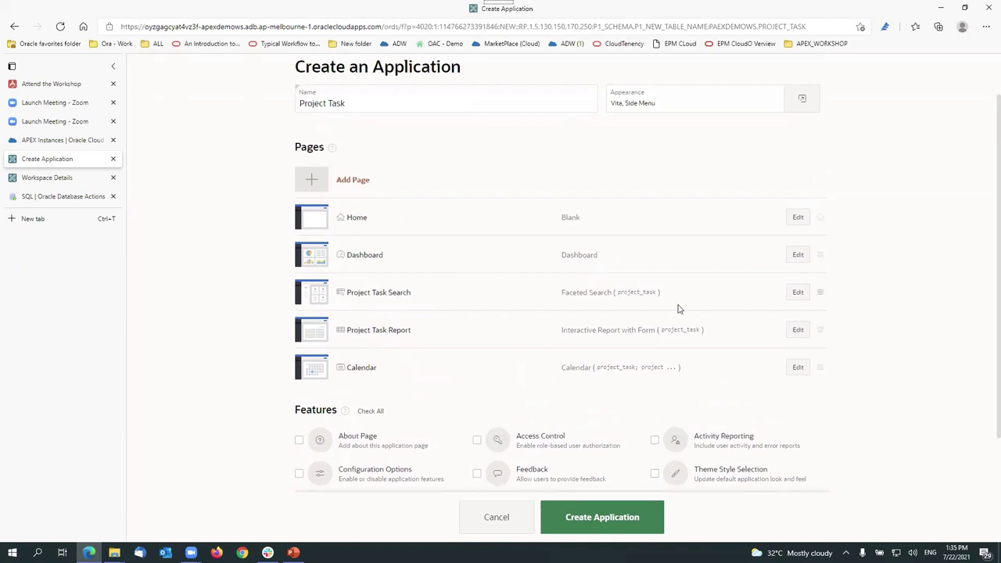
left_click(369, 106)
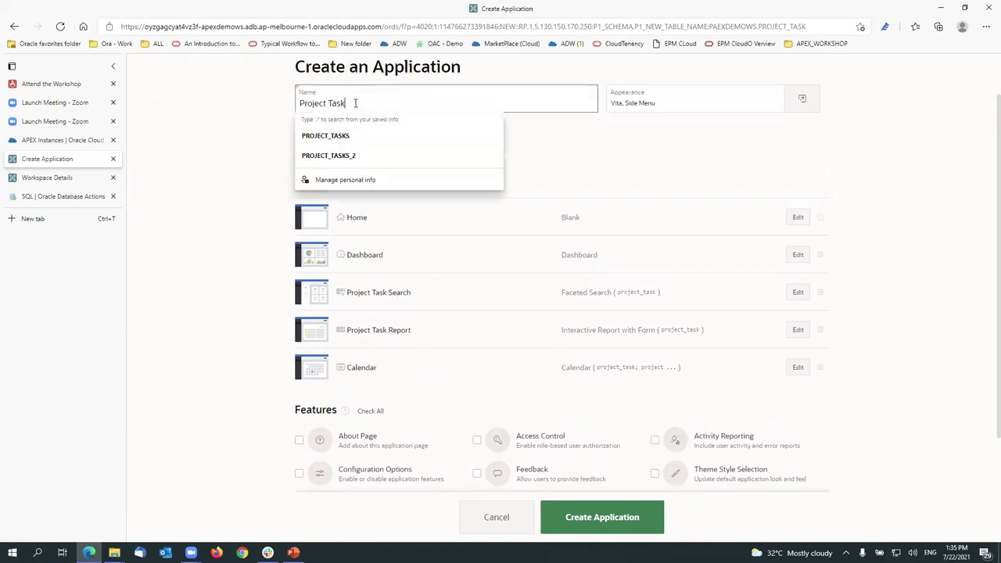
left_click(578, 175)
scroll(594, 234, "down", 2)
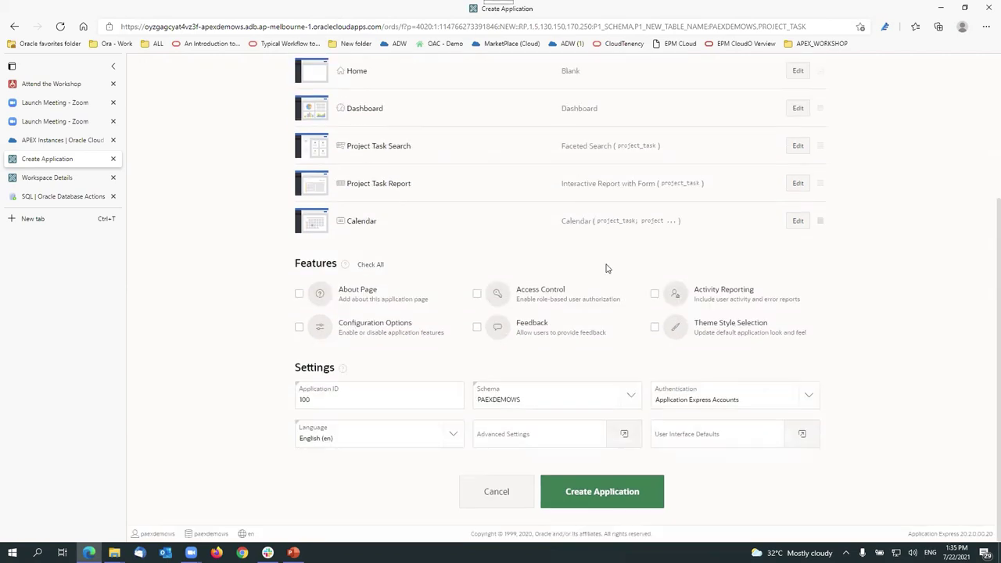
Step: Check all six features, keep PAEXDEMOWS as schema, and create the Project Task application
left_click(371, 265)
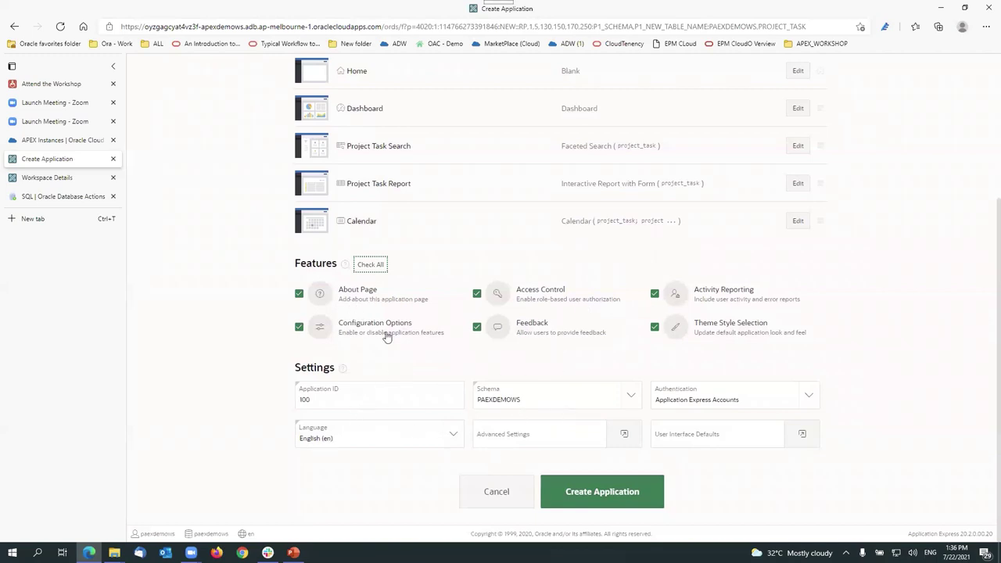
scroll(469, 244, "up", 3)
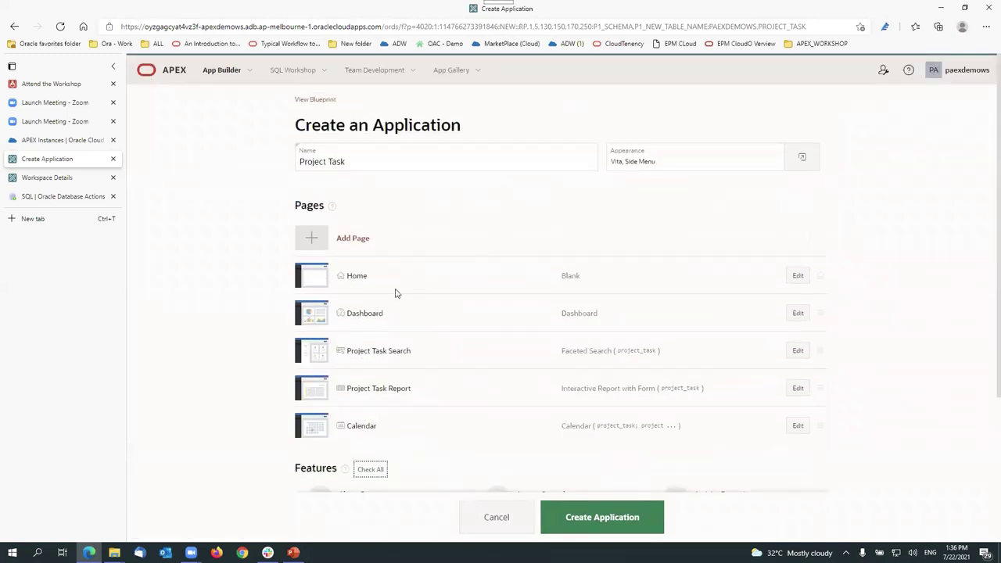
scroll(396, 293, "down", 3)
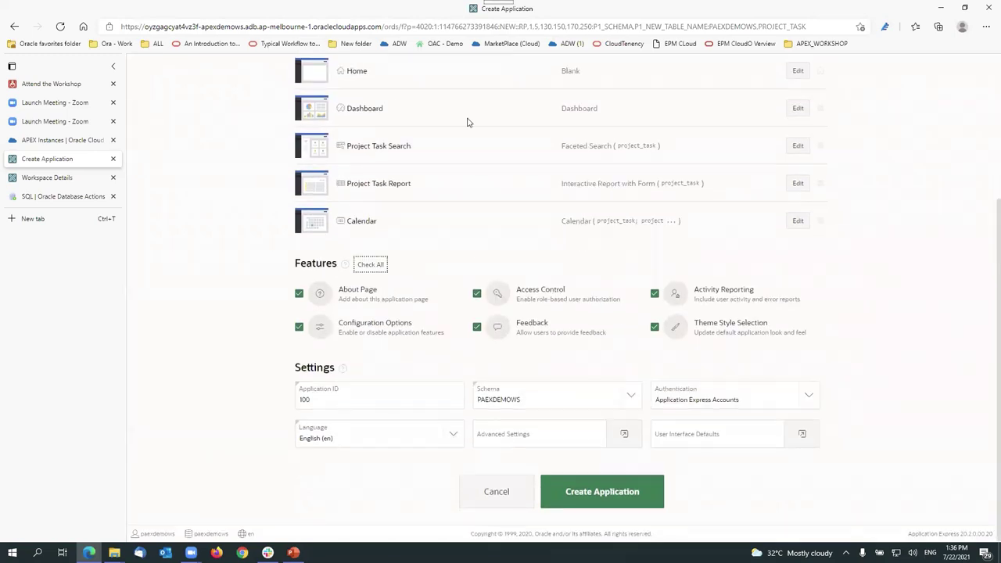
left_click(560, 406)
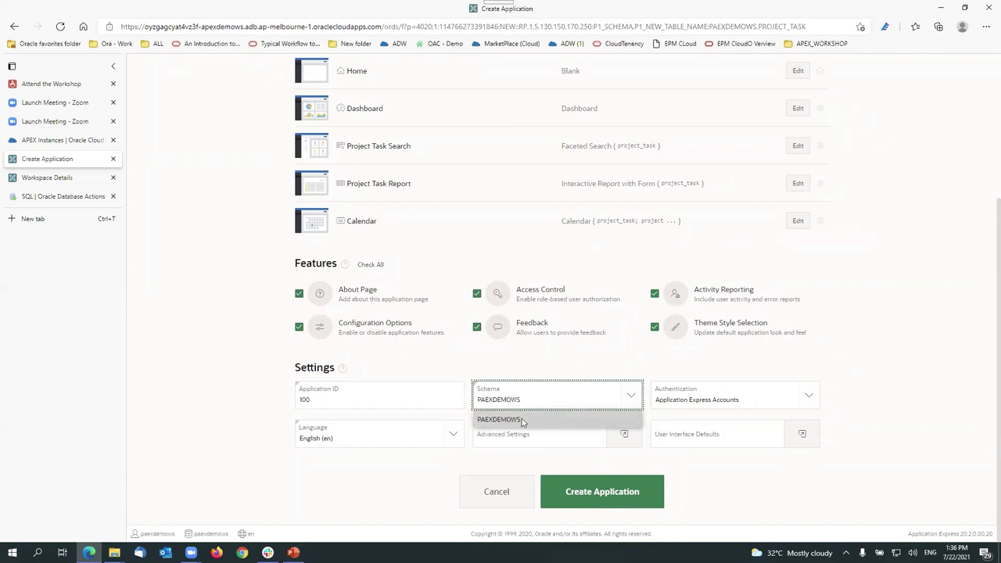
left_click(521, 421)
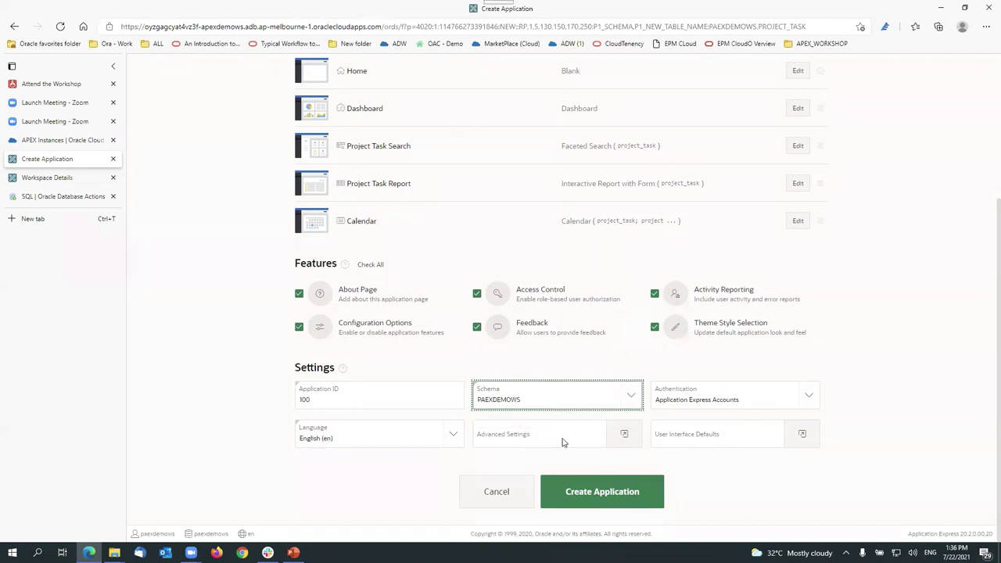
left_click(617, 499)
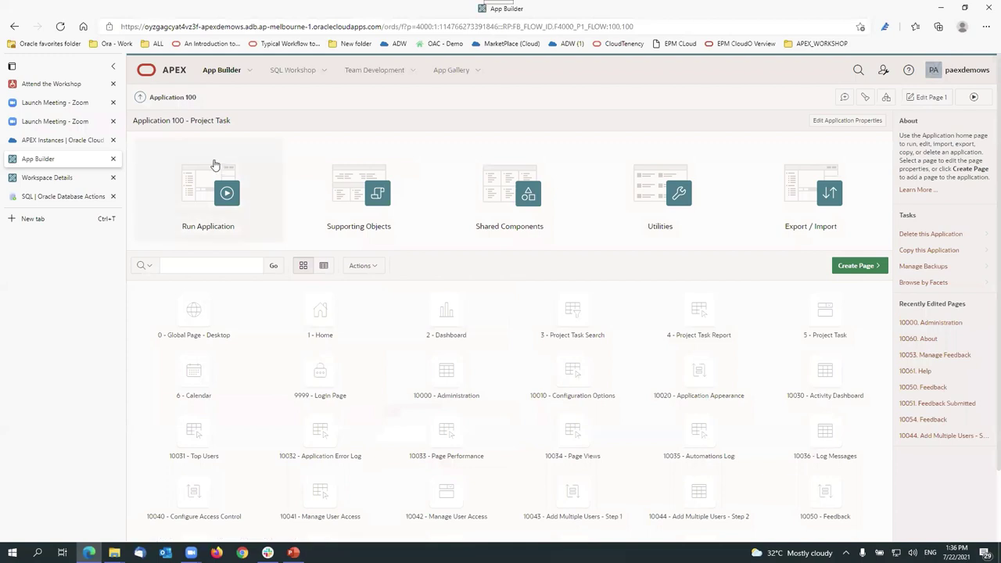
Step: Run Application 100 from App Builder to reach its sign-in page
scroll(617, 313, "down", 1)
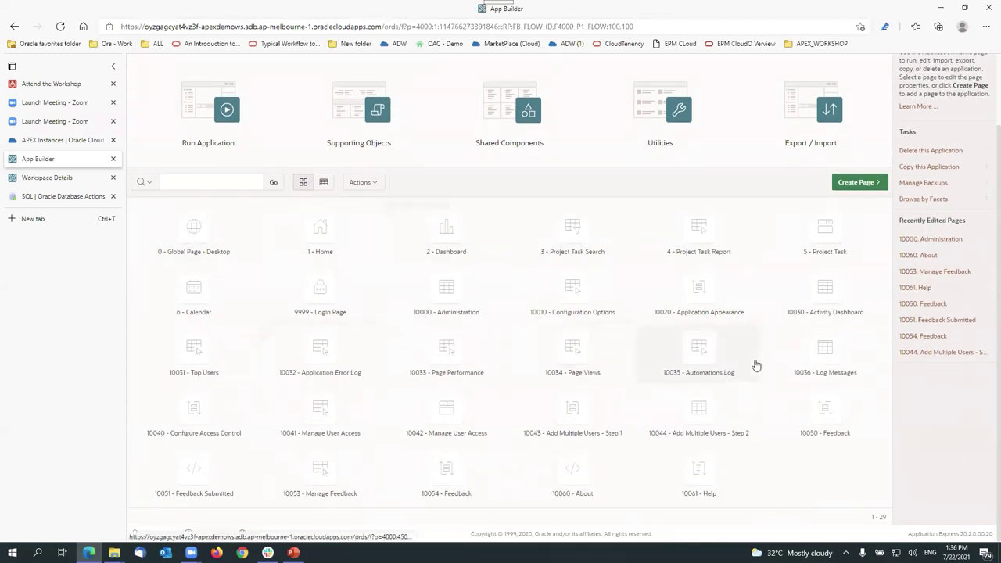
scroll(756, 365, "up", 1)
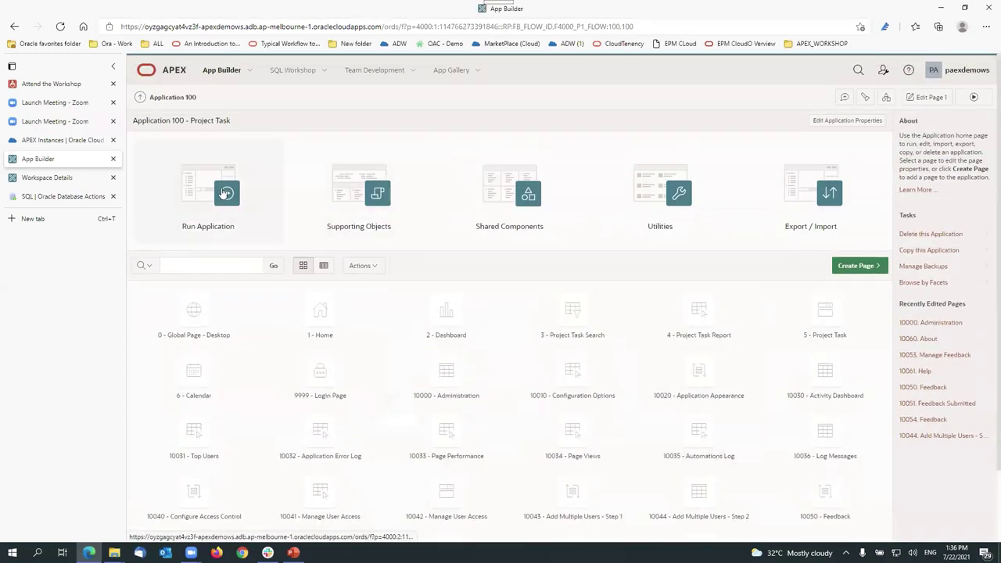
left_click(226, 193)
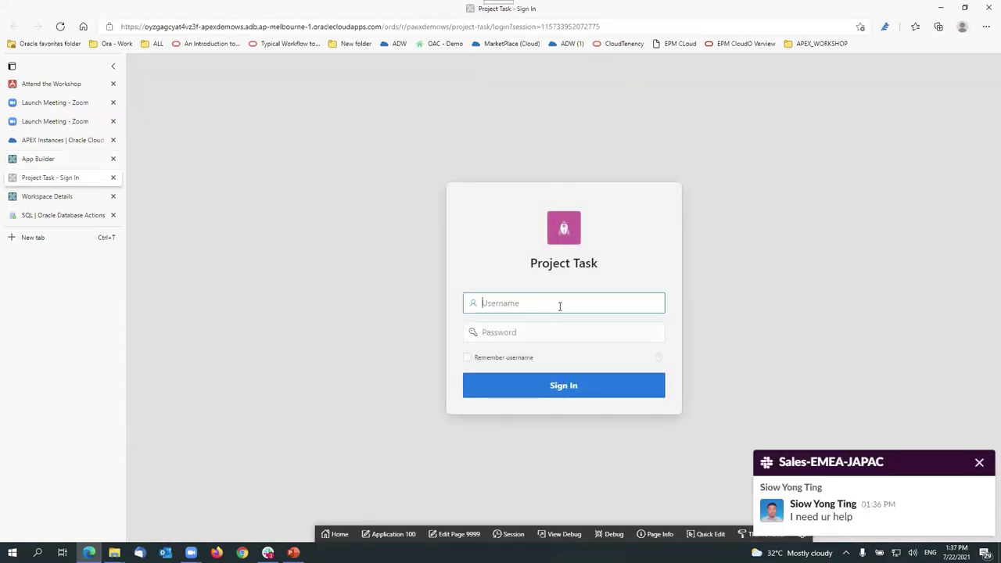
Step: Paste the username, then close the Slack window and the chat notification
key("ctrl+v")
left_click(547, 332)
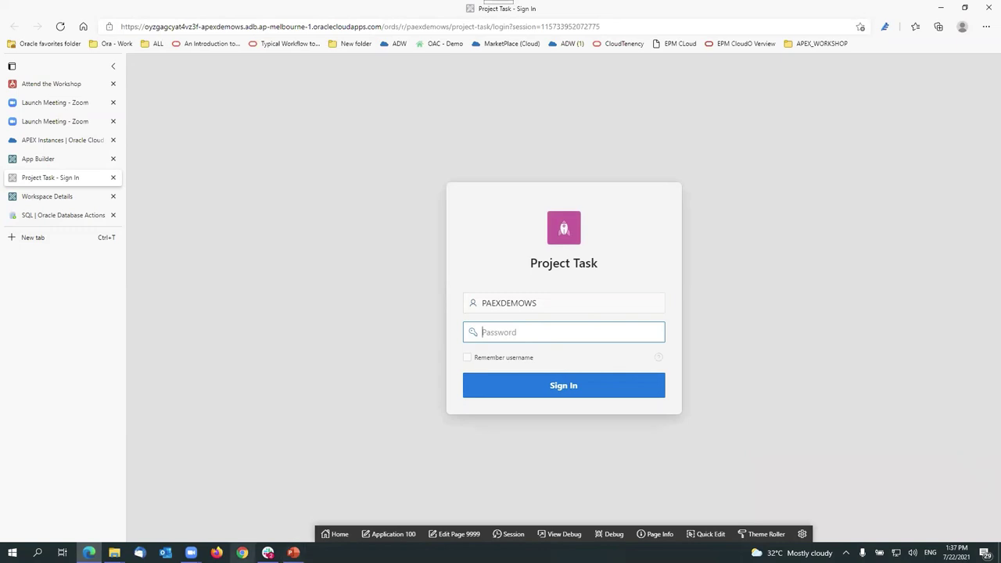
mouse_move(267, 552)
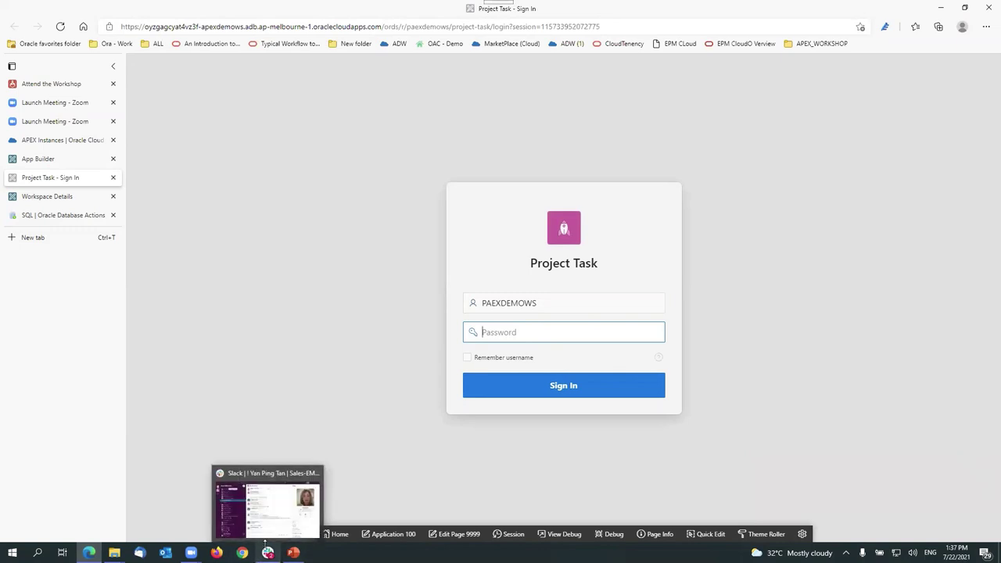
left_click(316, 474)
left_click(978, 462)
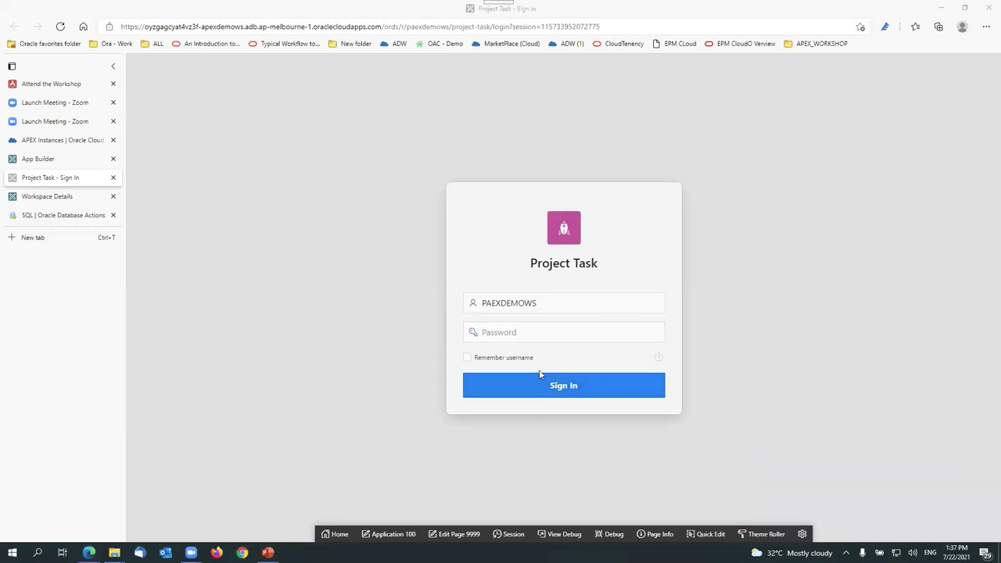
Step: Enter the account password, tick Remember username, and sign in
left_click(528, 332)
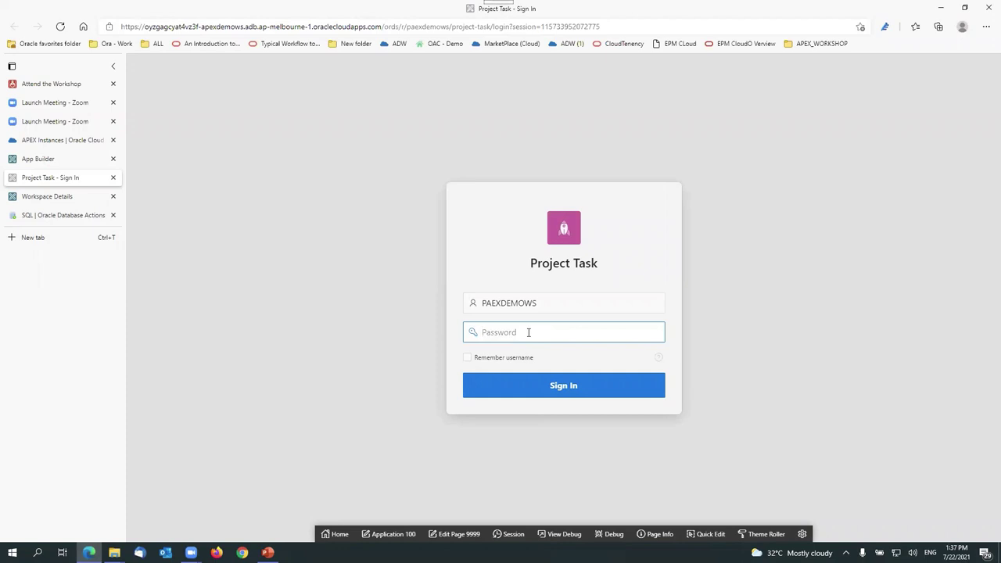
type("••••••••••••")
left_click(530, 358)
left_click(594, 394)
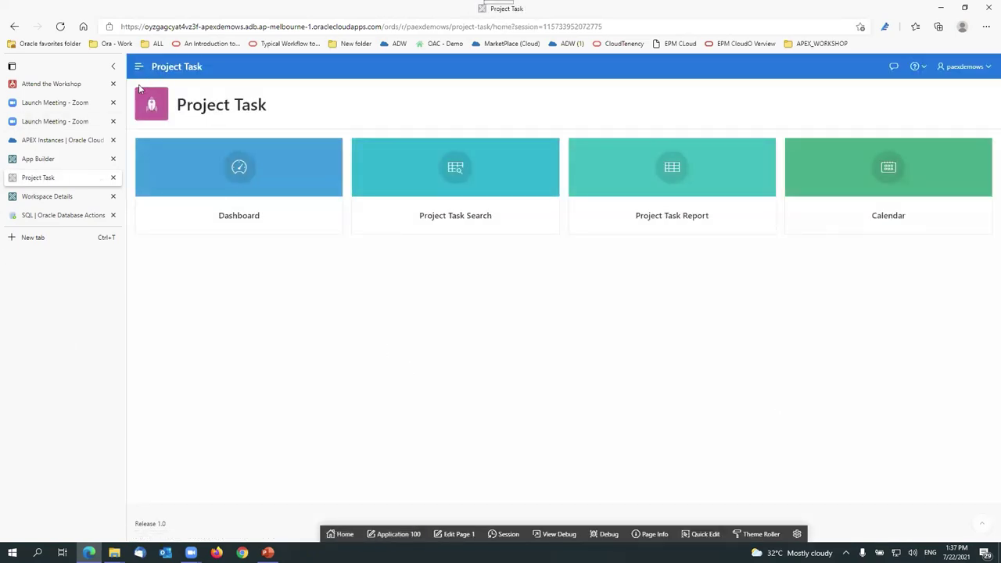
Step: Open the Project Task Dashboard and read the values on its upper charts
left_click(287, 175)
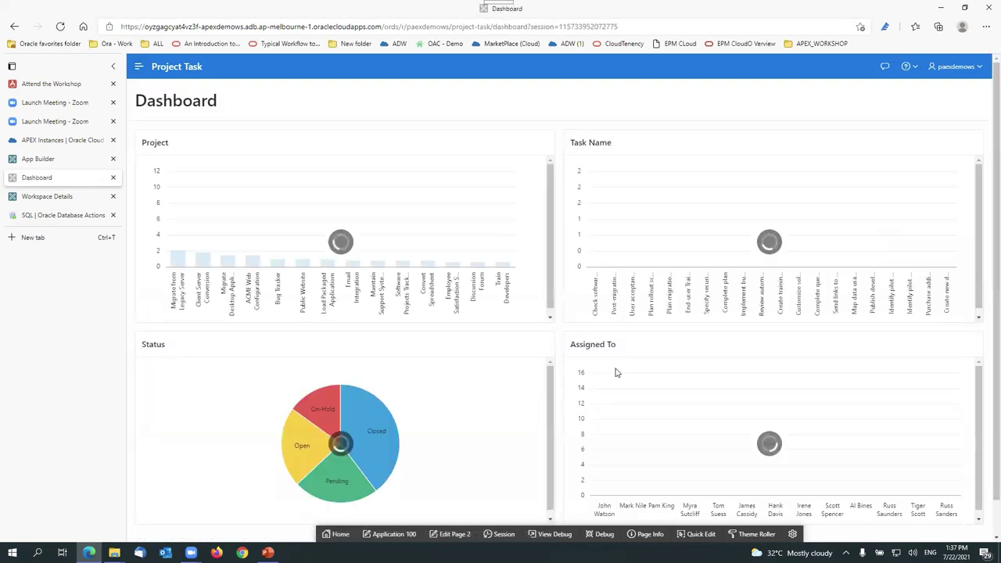
mouse_move(233, 215)
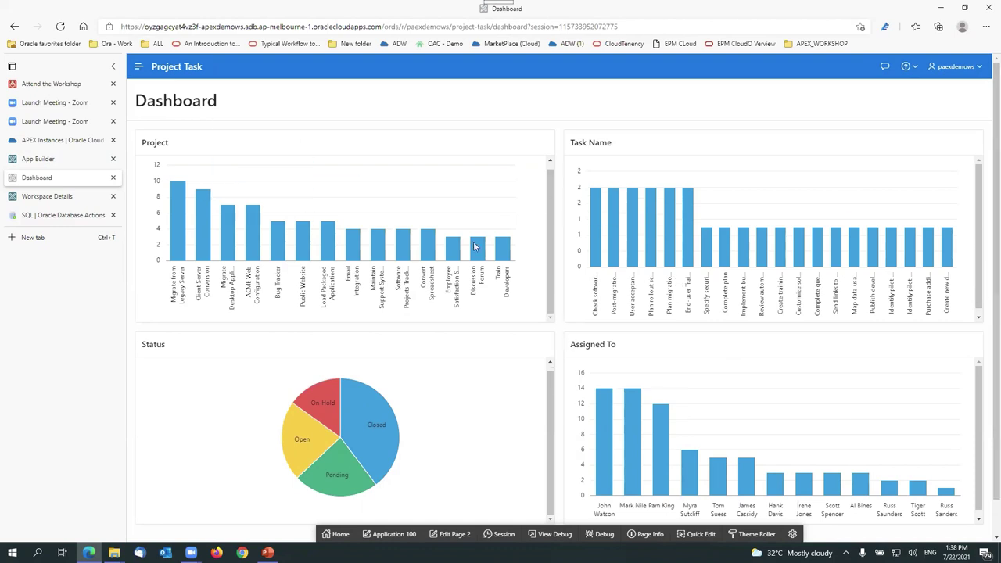
scroll(531, 396, "down", 1)
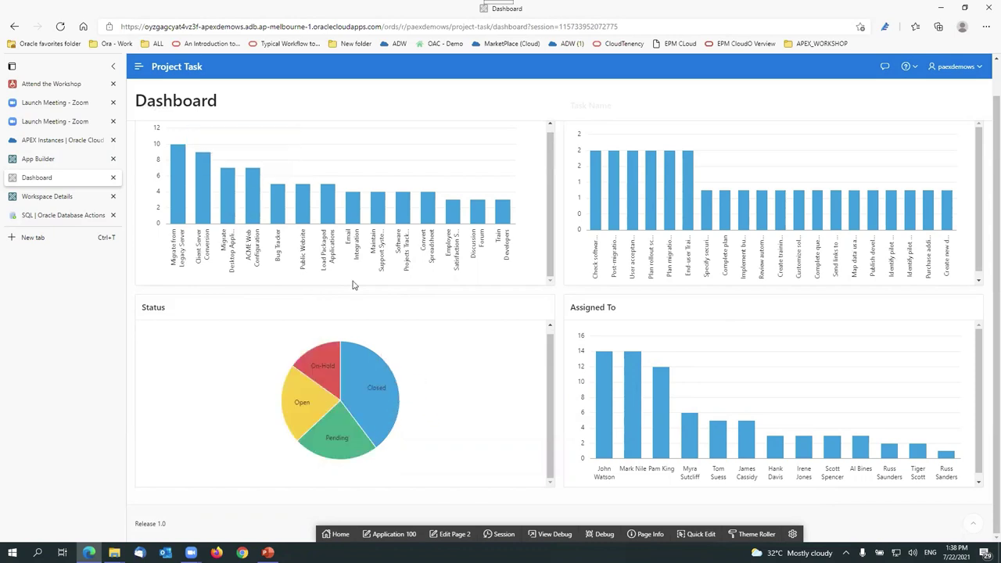
scroll(250, 172, "up", 2)
mouse_move(178, 218)
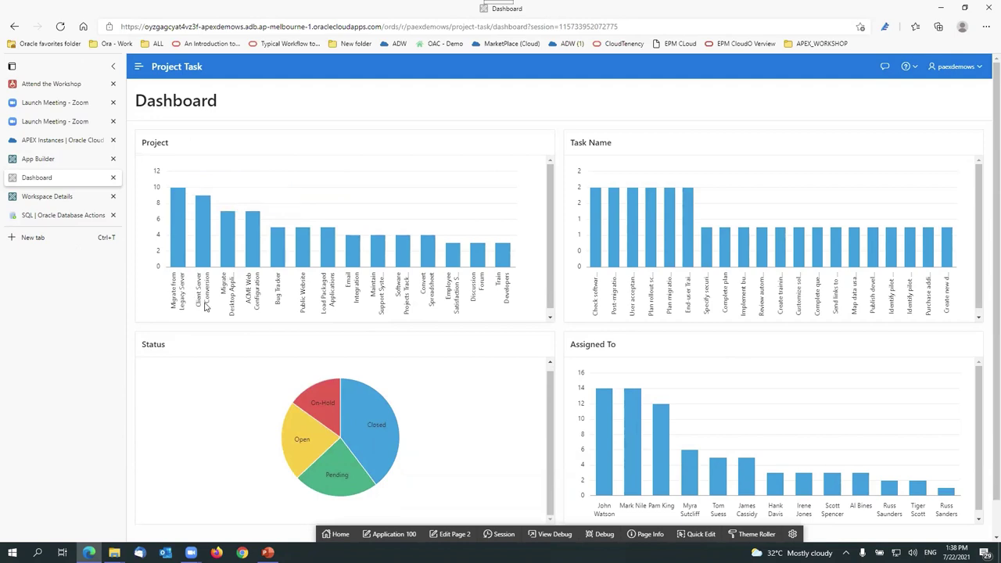
mouse_move(351, 260)
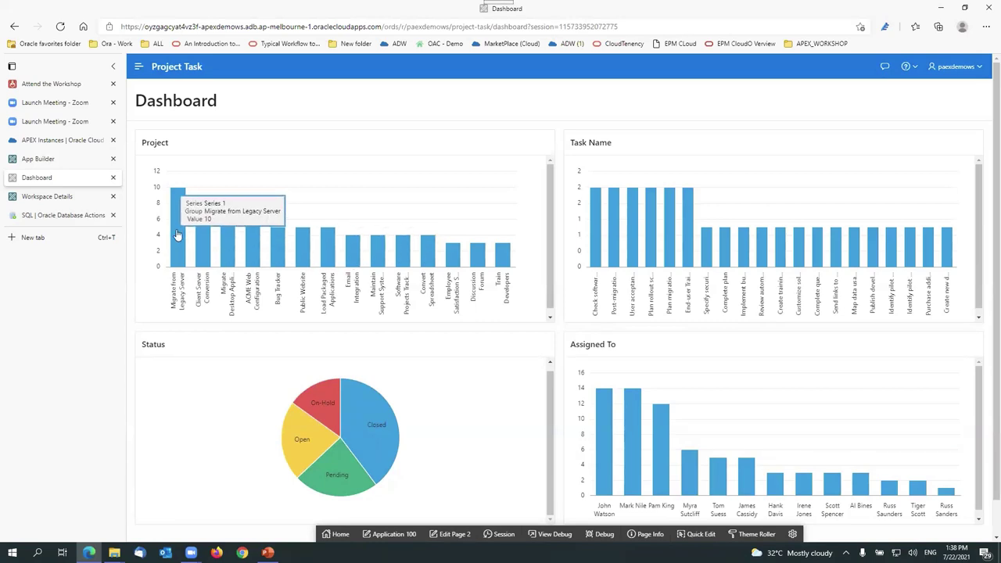
Step: Read the values on the remaining Dashboard charts, then open the navigation menu
mouse_move(592, 217)
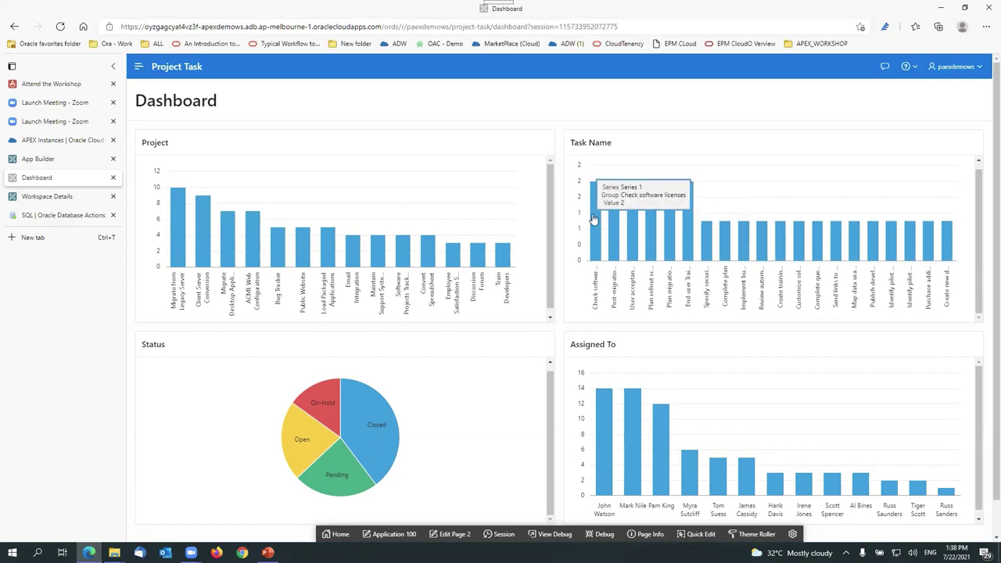
scroll(593, 220, "down", 1)
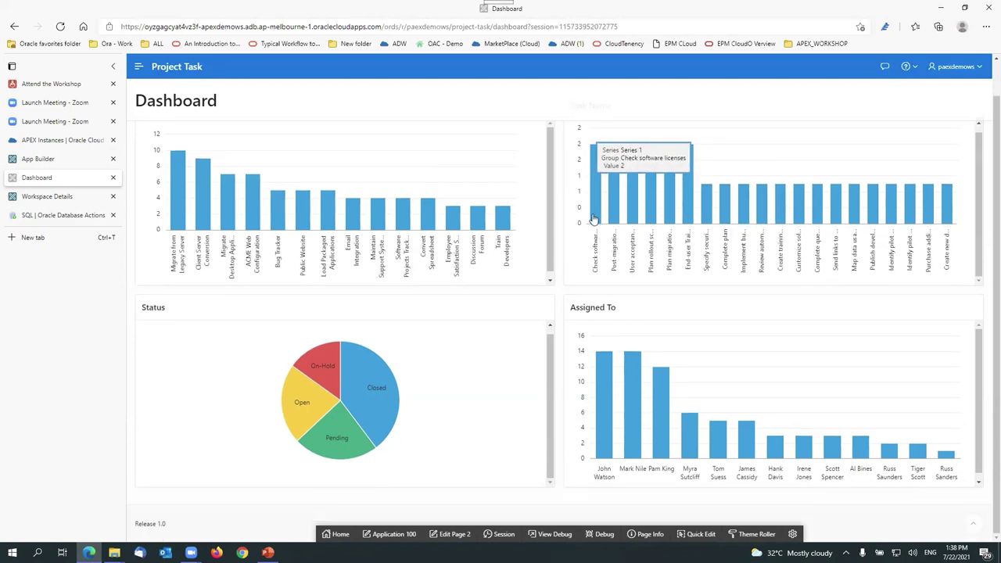
mouse_move(630, 434)
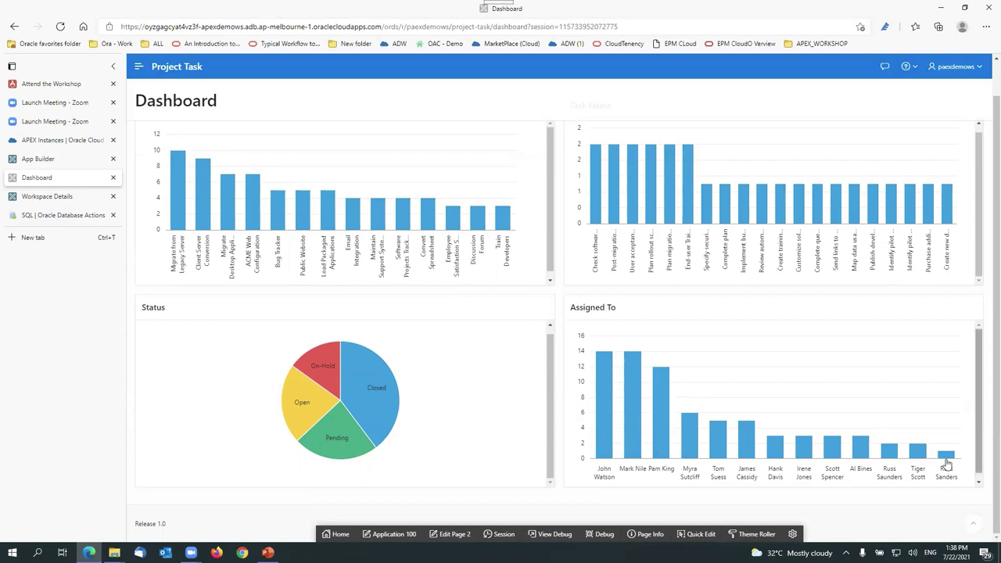
mouse_move(914, 455)
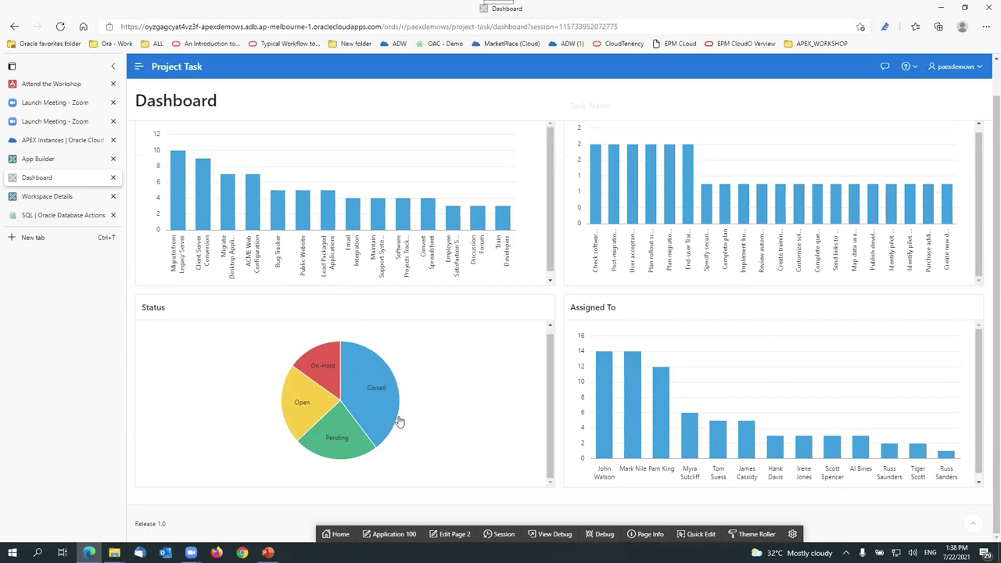
mouse_move(389, 401)
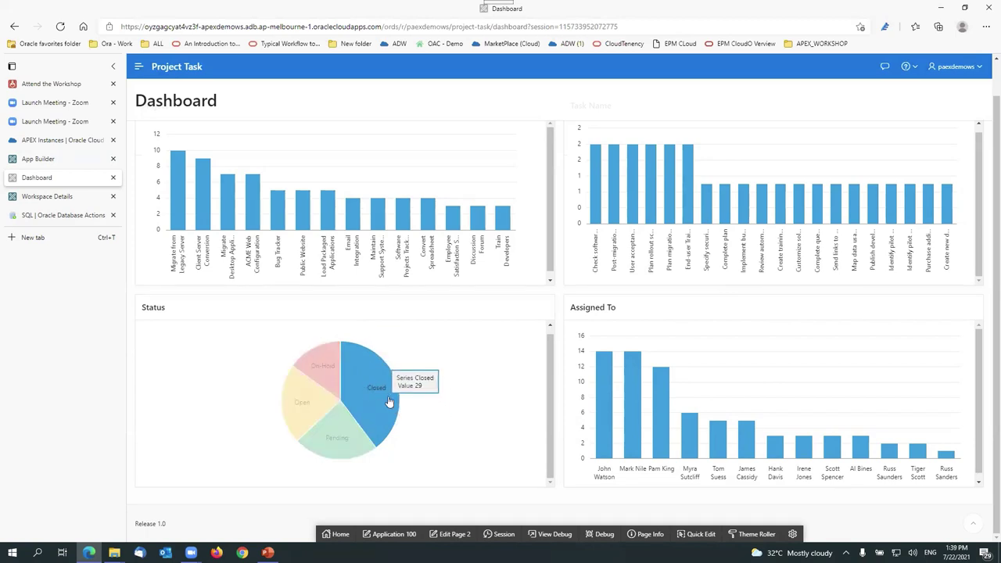
mouse_move(302, 420)
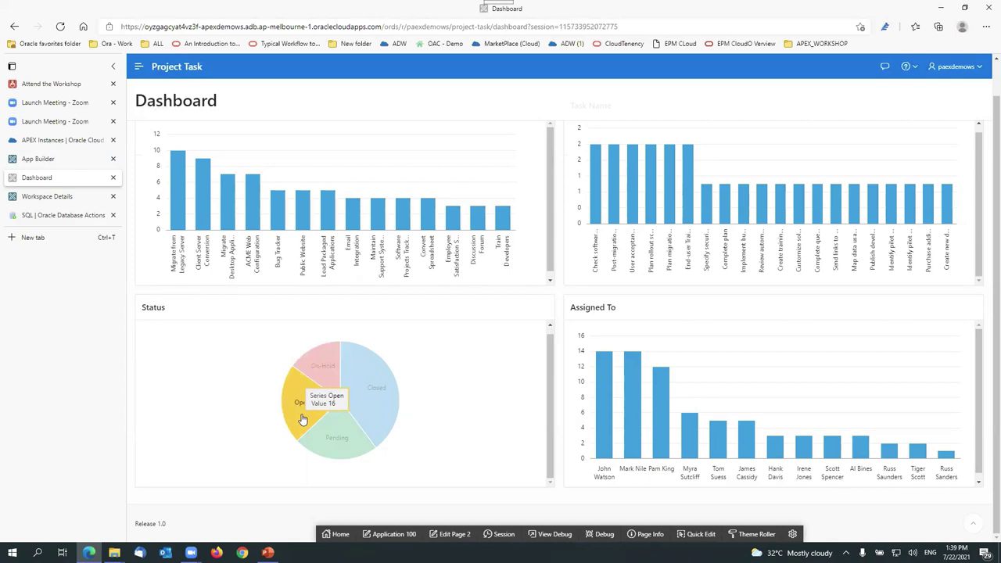
mouse_move(351, 456)
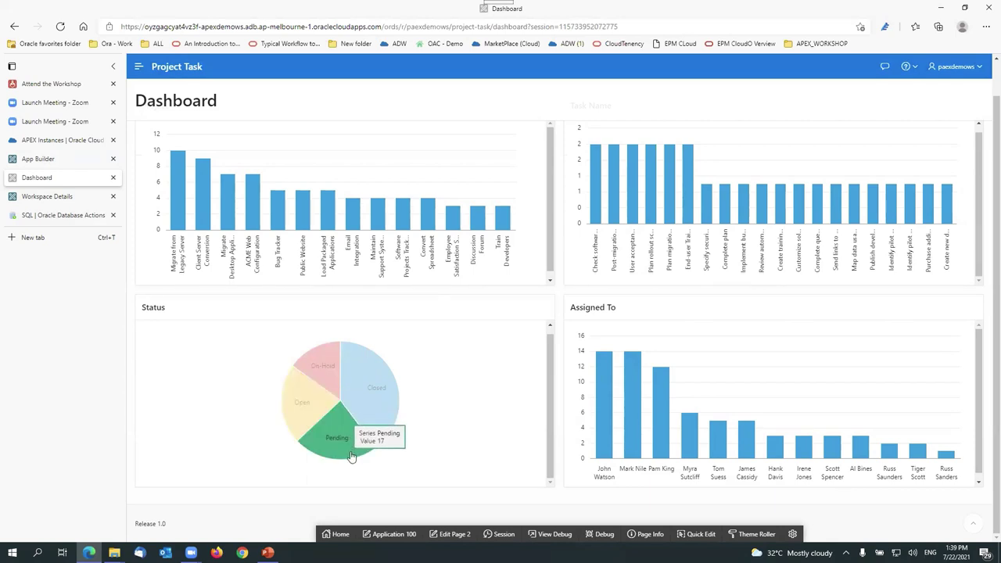
scroll(279, 431, "up", 2)
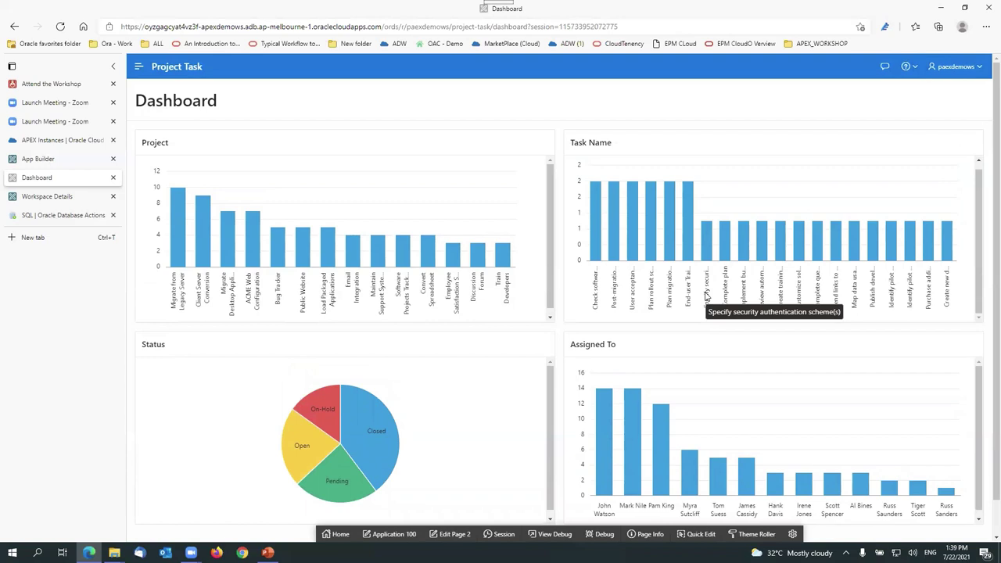
left_click(139, 68)
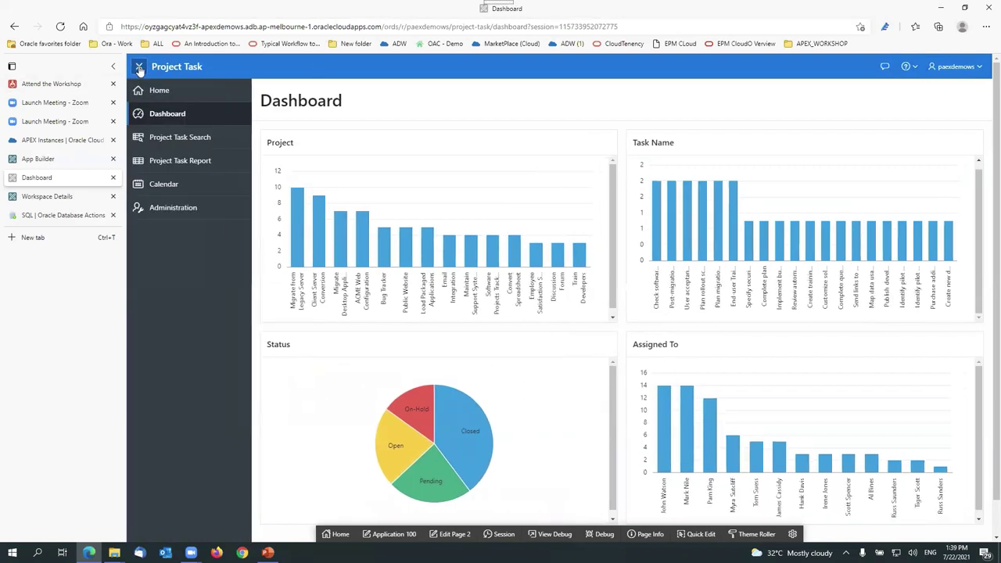
Step: Go back to the app's home page and open the Project Task Search page
left_click(160, 89)
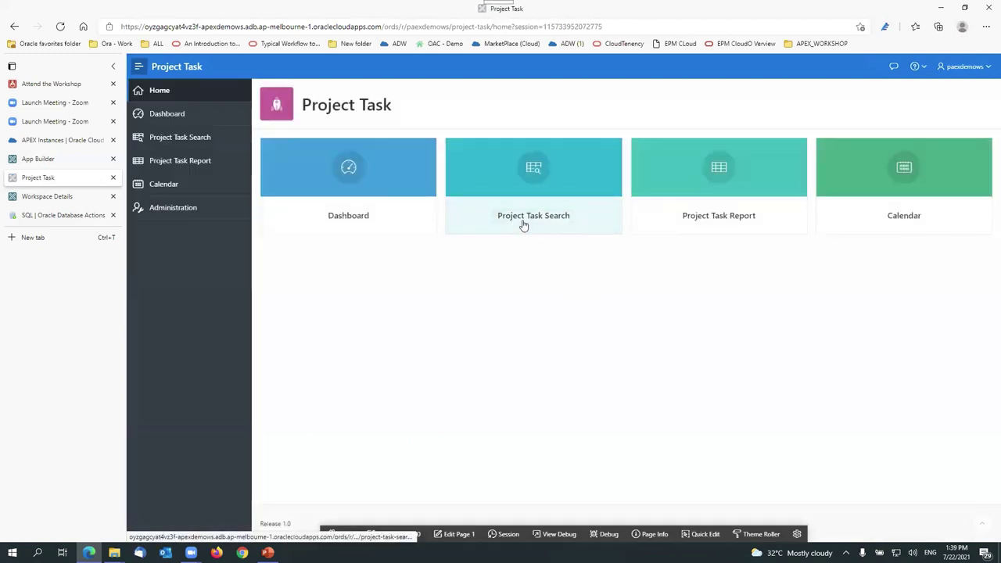
left_click(597, 185)
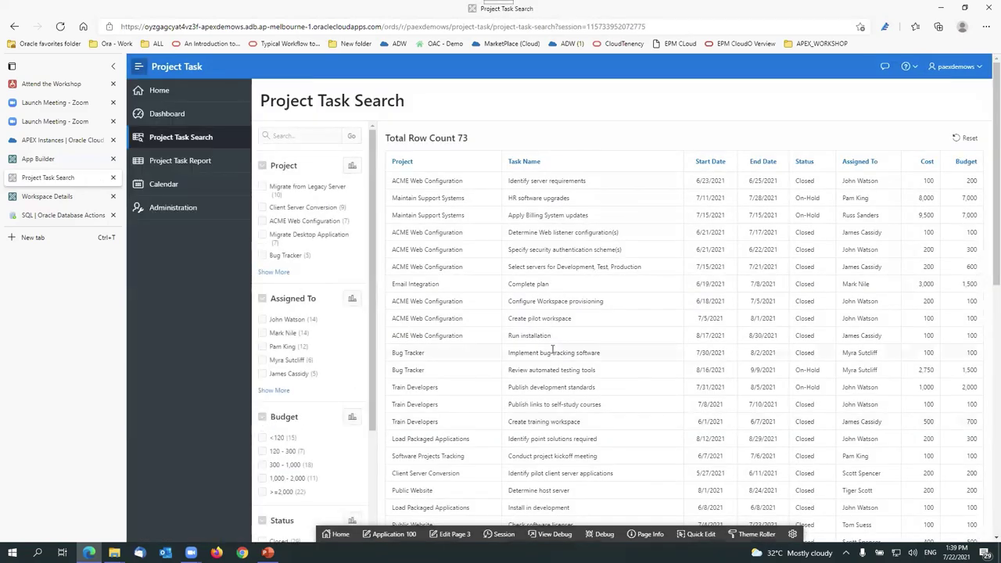
scroll(548, 328, "down", 3)
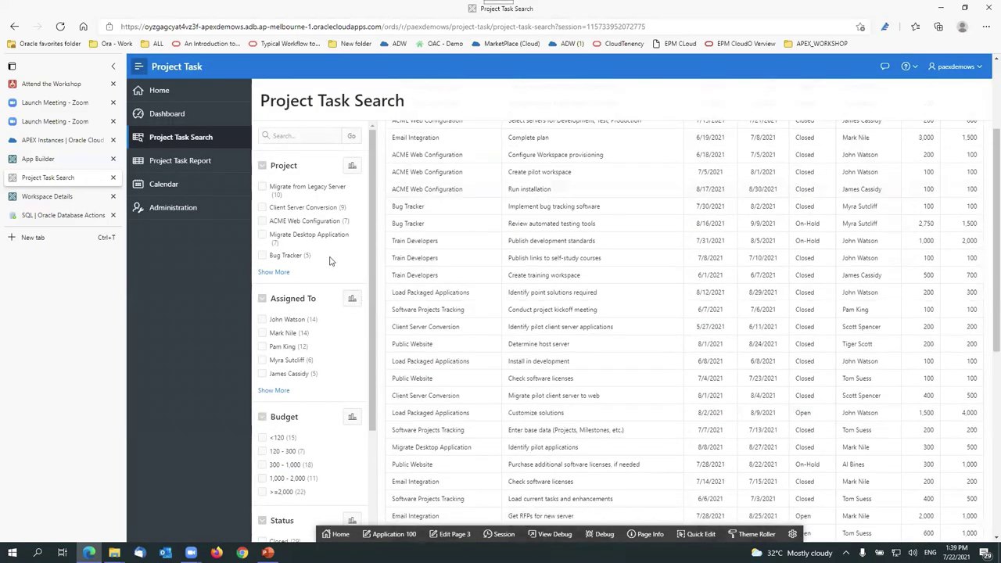
scroll(301, 250, "down", 5)
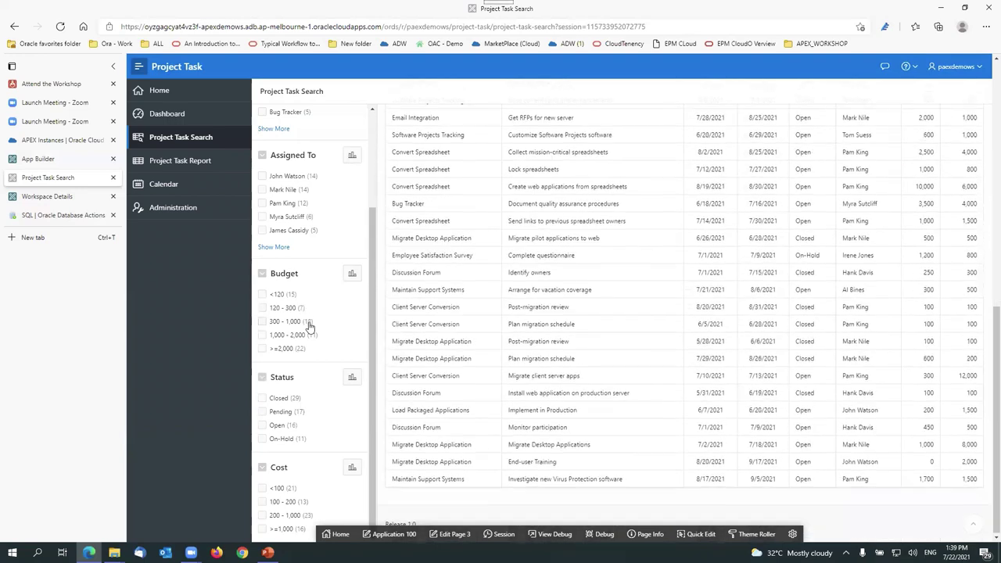
scroll(277, 428, "up", 5)
scroll(661, 252, "up", 15)
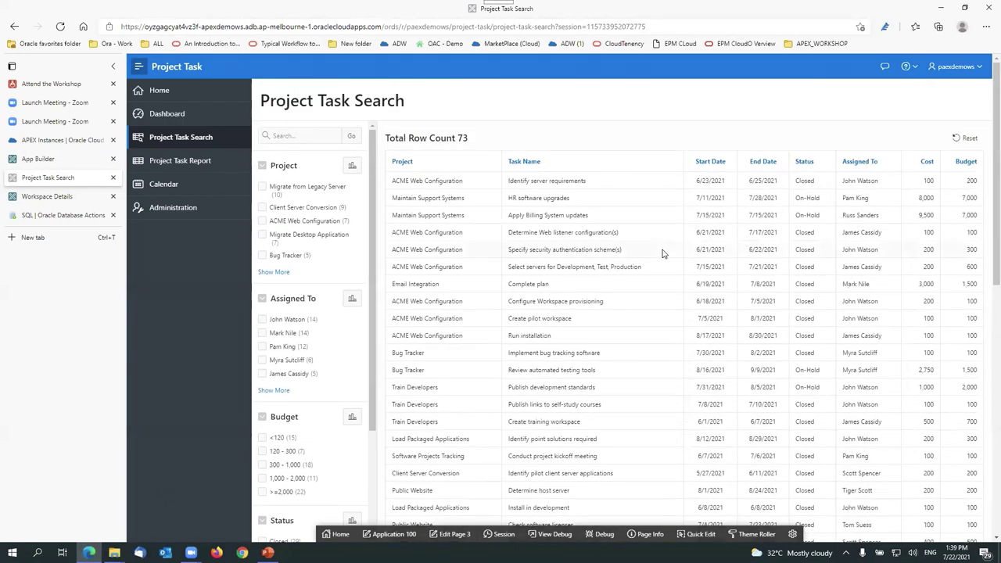
Step: Filter to three projects, including Migrate from Legacy Server and ACME Web Configuration, three assignees, and Closed status
left_click(261, 187)
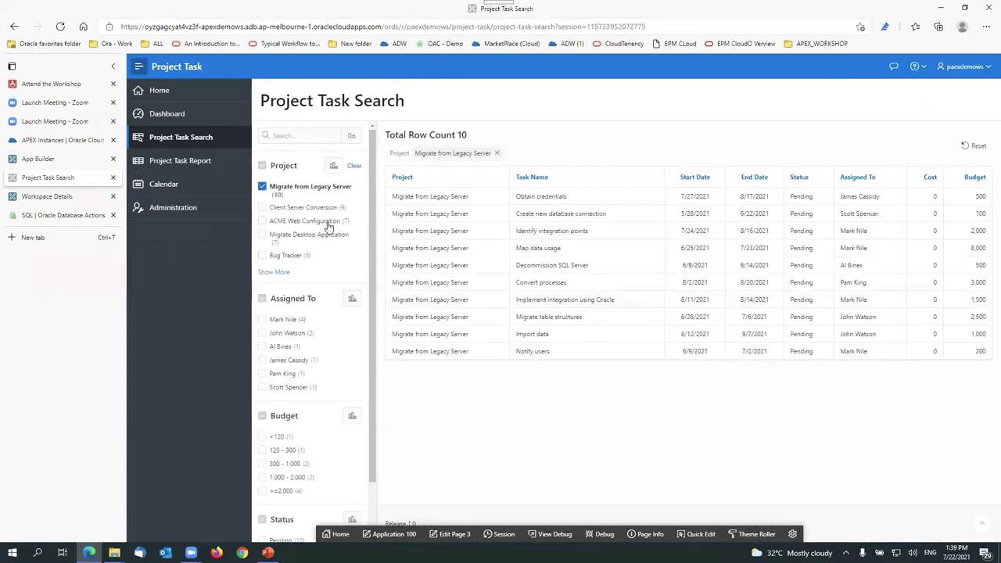
left_click(262, 207)
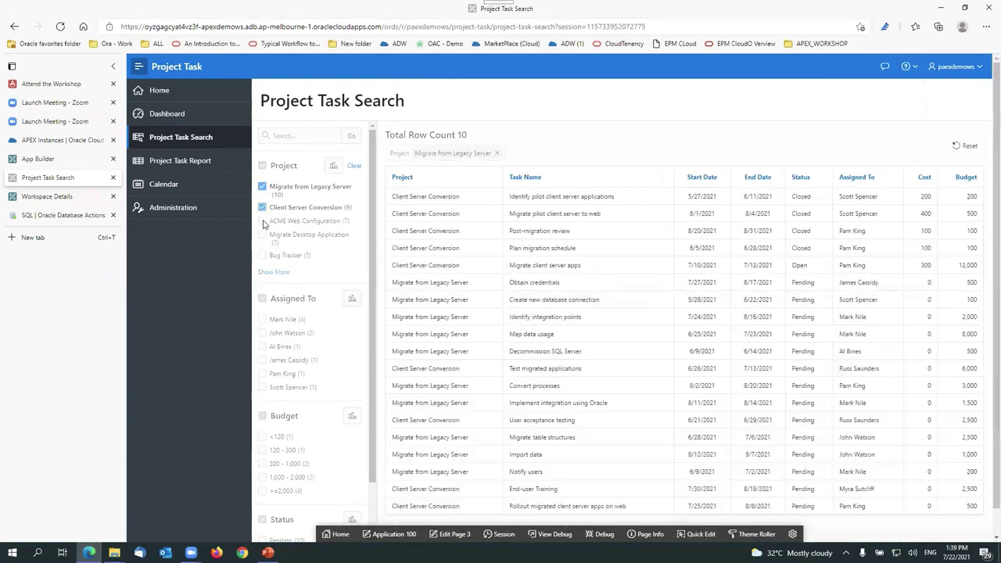
left_click(262, 220)
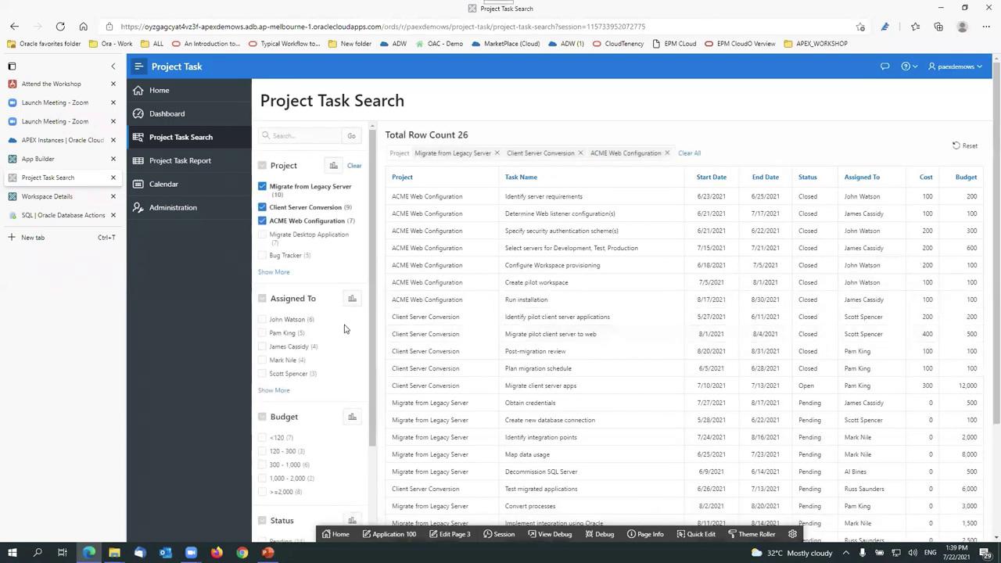
scroll(346, 327, "down", 1)
left_click(263, 257)
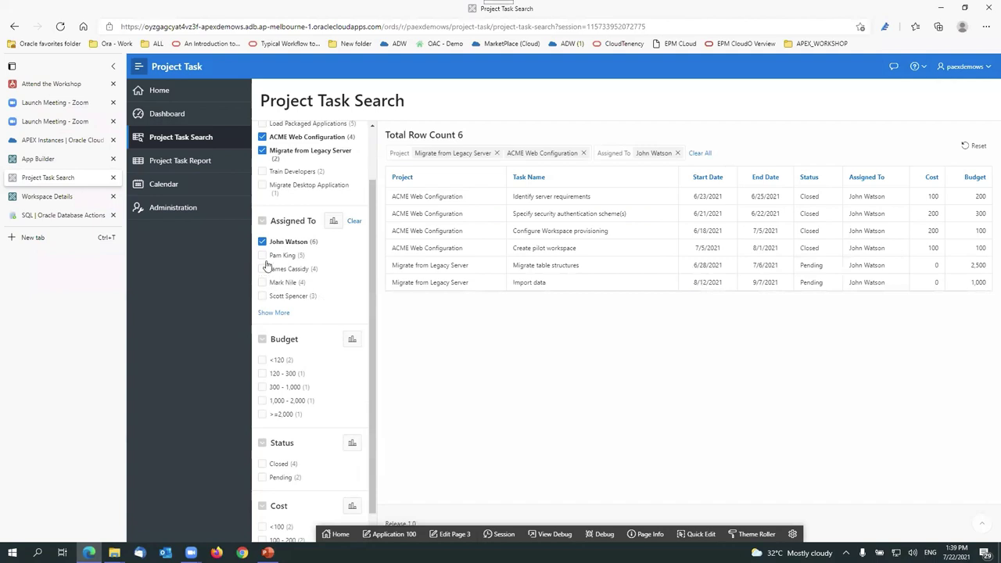
left_click(262, 282)
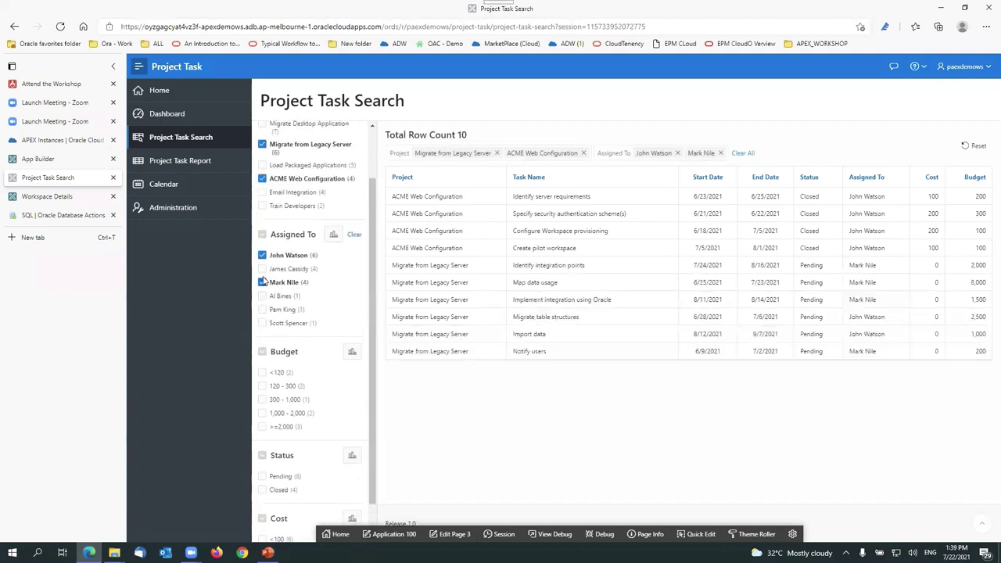
left_click(262, 269)
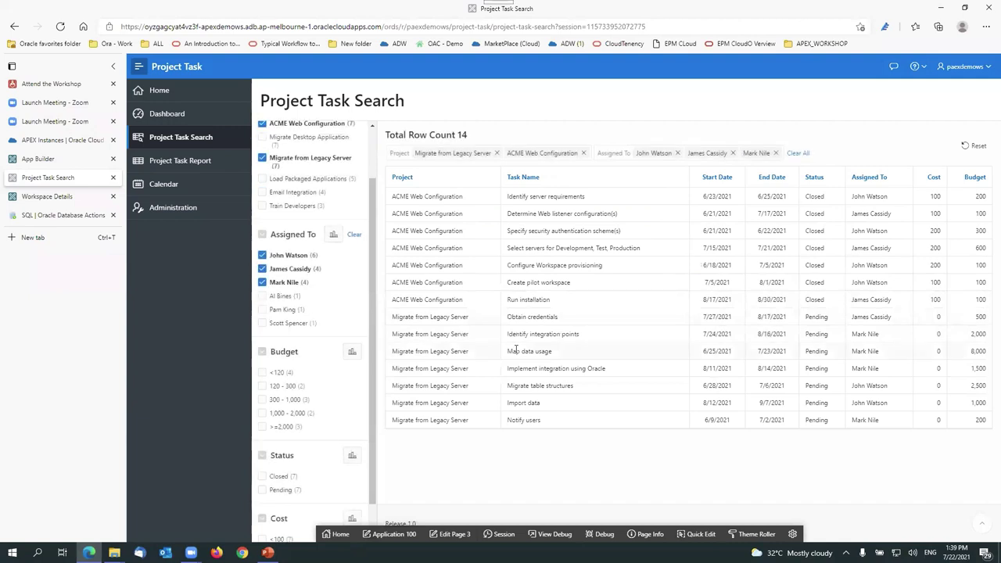
left_click(263, 476)
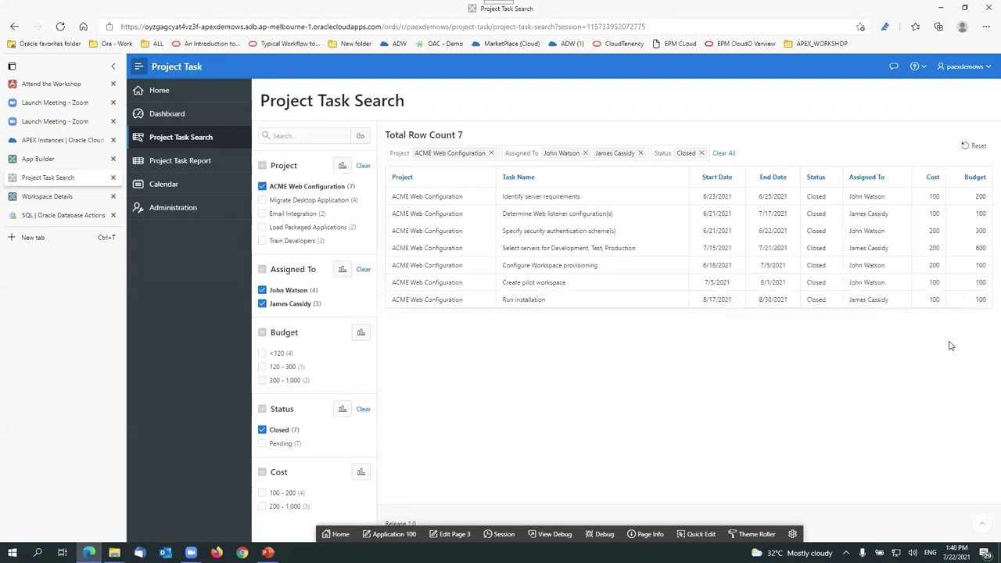
Step: Remove the Closed, both assignee and ACME Web Configuration filter chips
left_click(701, 153)
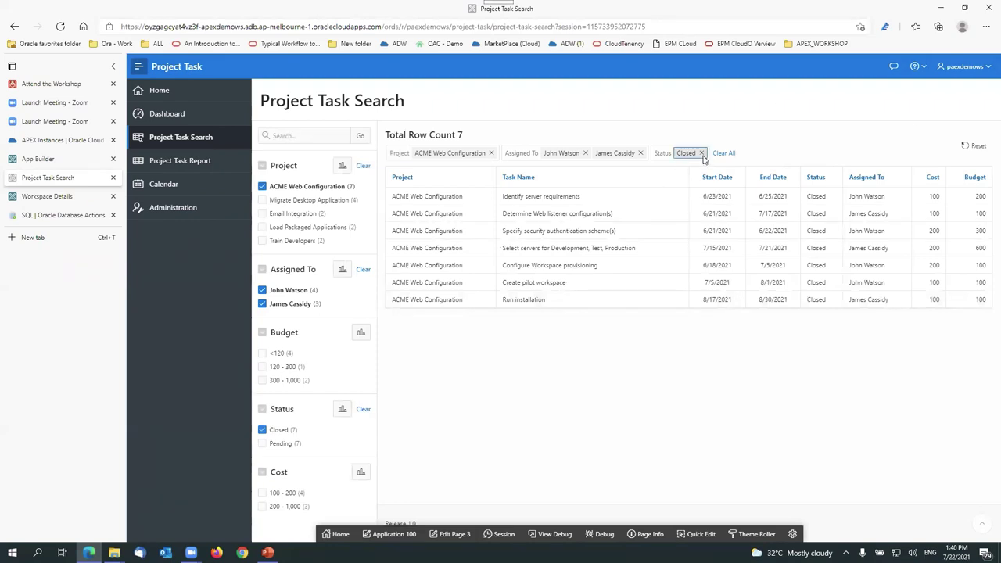
left_click(640, 152)
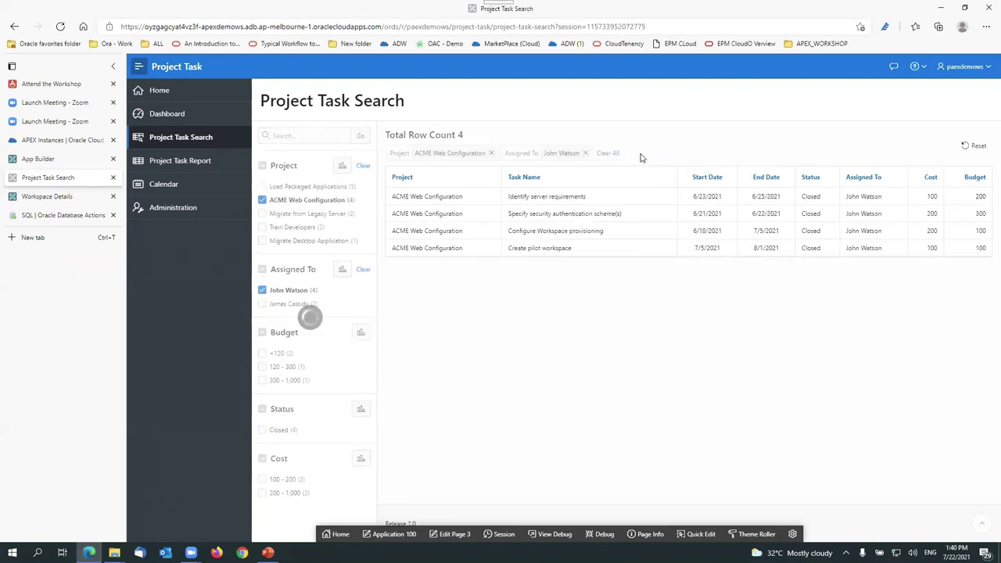
left_click(585, 153)
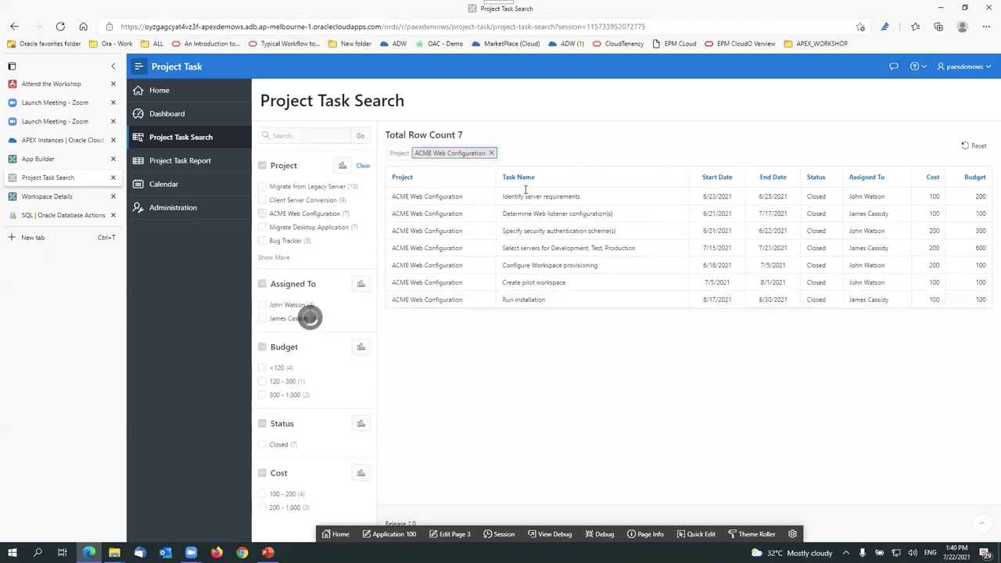
left_click(491, 153)
scroll(309, 423, "down", 10)
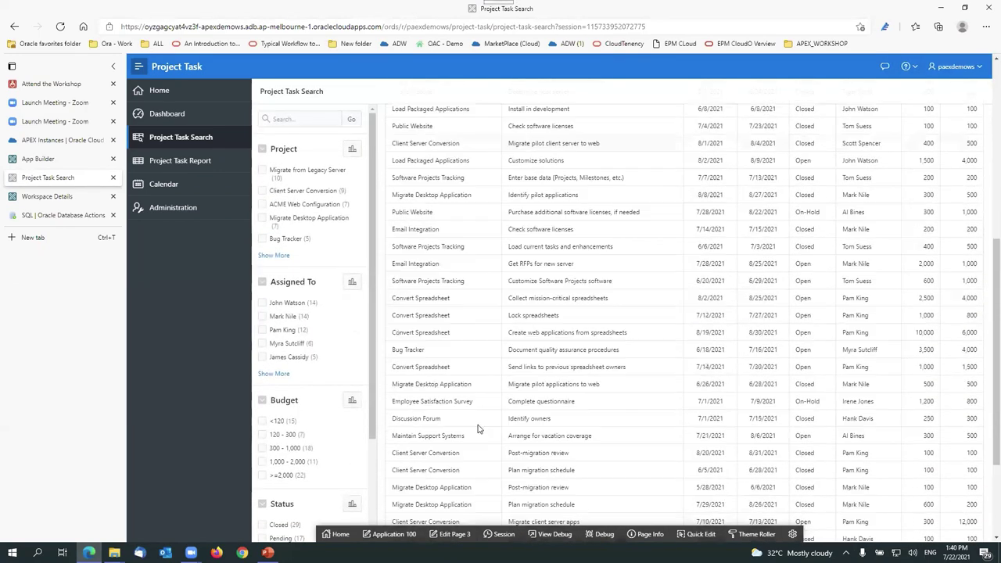
Step: Review the unfiltered facet counts and open Page 3 in the Page Designer
scroll(309, 422, "down", 2)
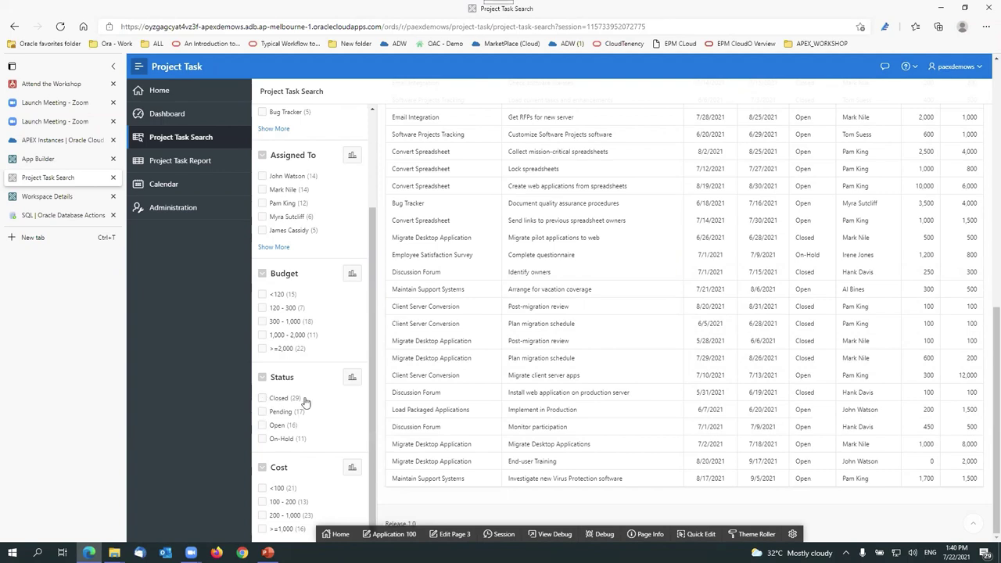
scroll(277, 430, "up", 1)
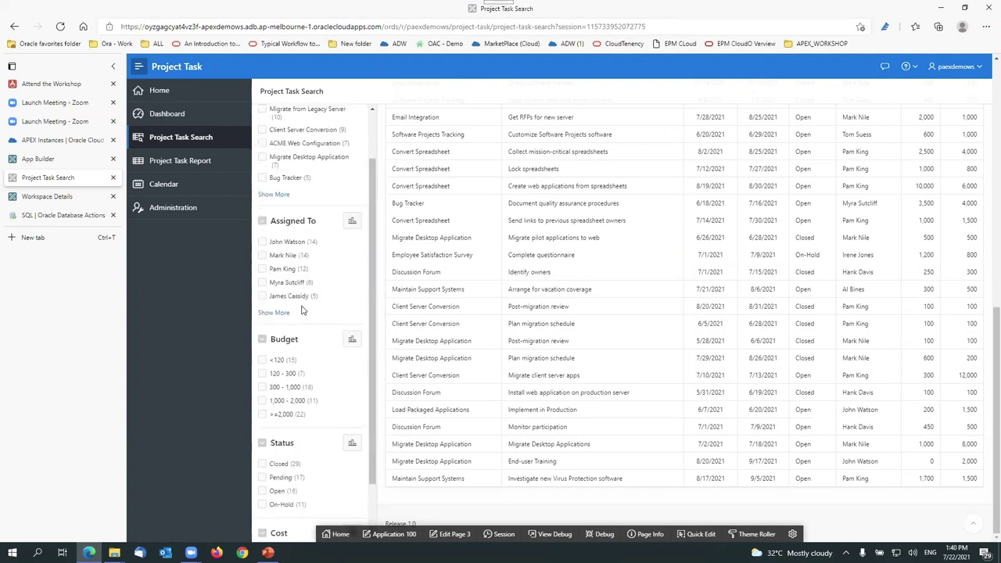
scroll(303, 309, "up", 1)
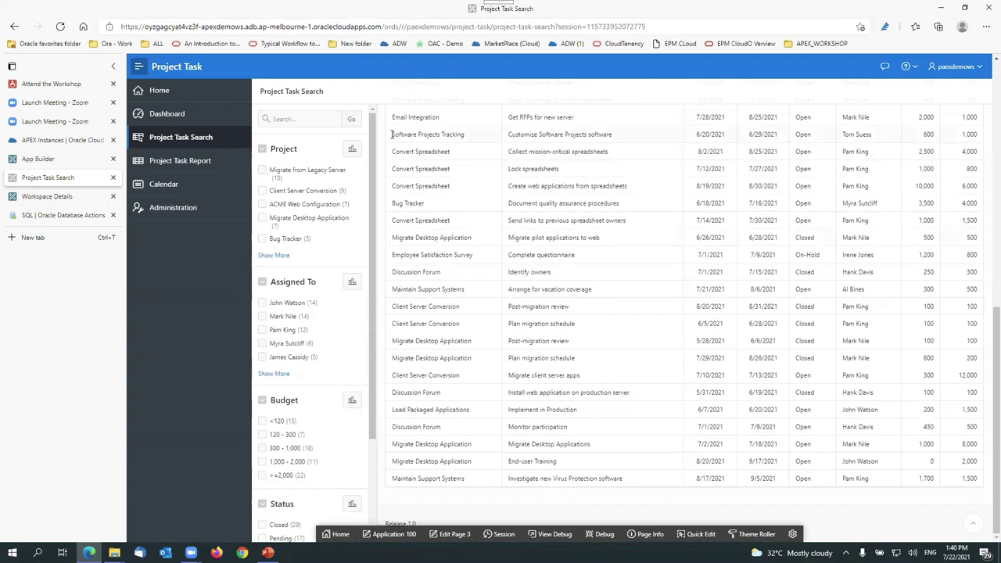
scroll(372, 336, "down", 2)
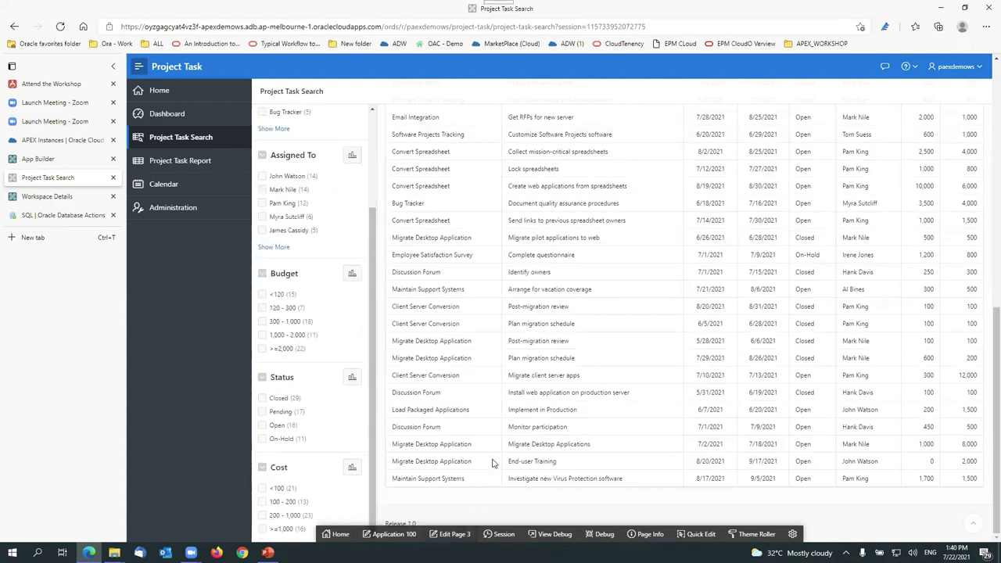
left_click(455, 537)
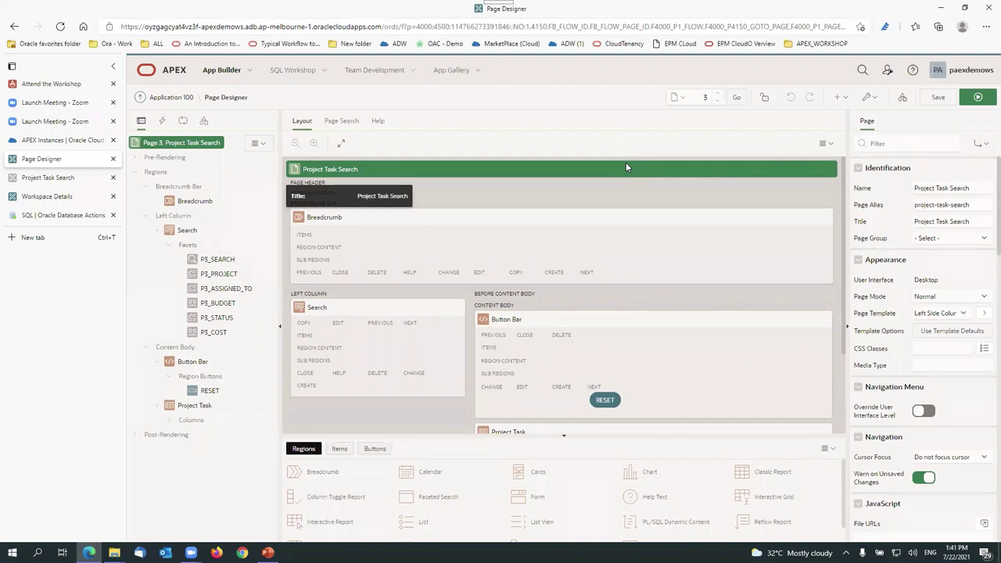
Step: Move P3_STATUS directly below P3_PROJECT in the Rendering tree and save the page
scroll(942, 307, "down", 3)
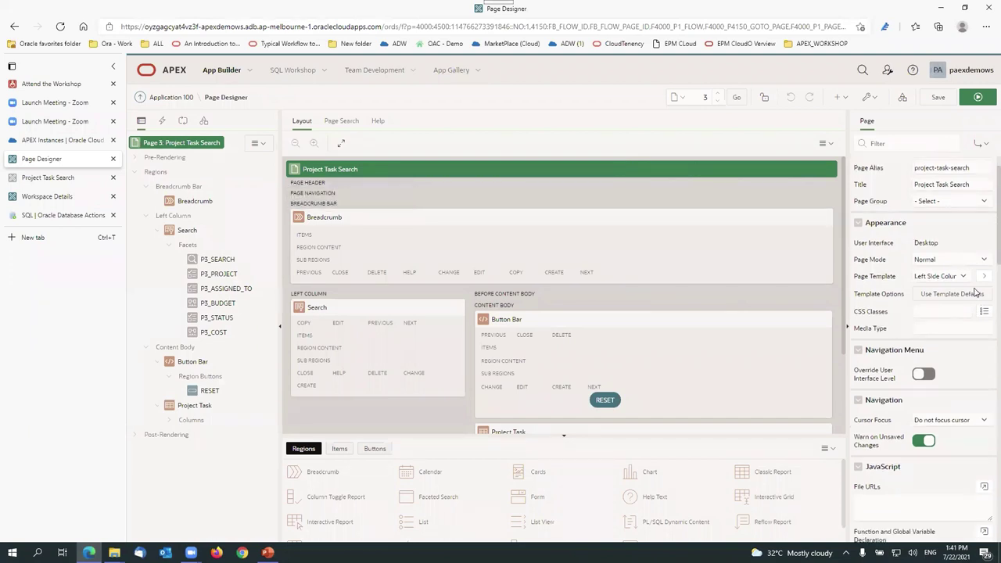
left_click(218, 317)
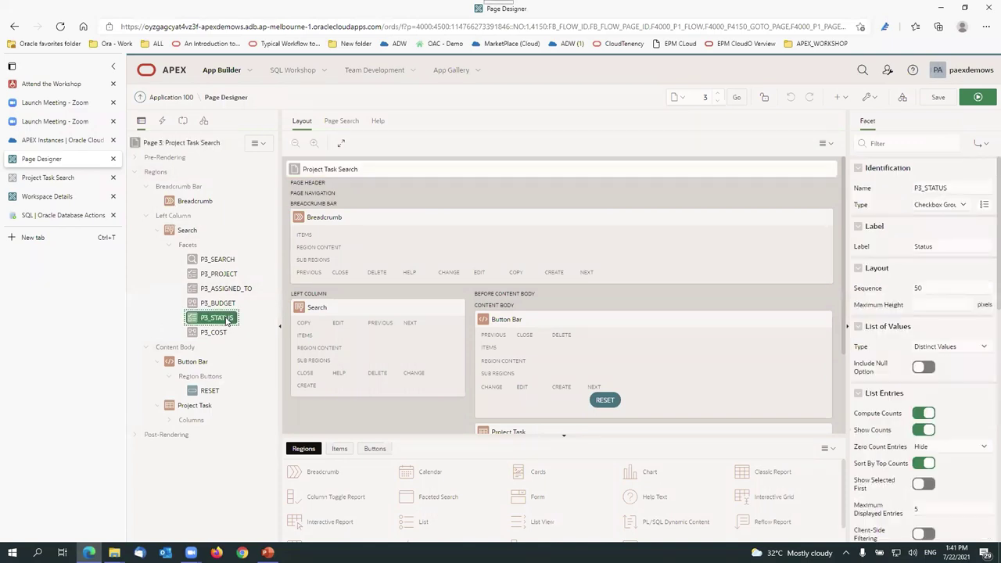
left_click_drag(227, 321, 221, 288)
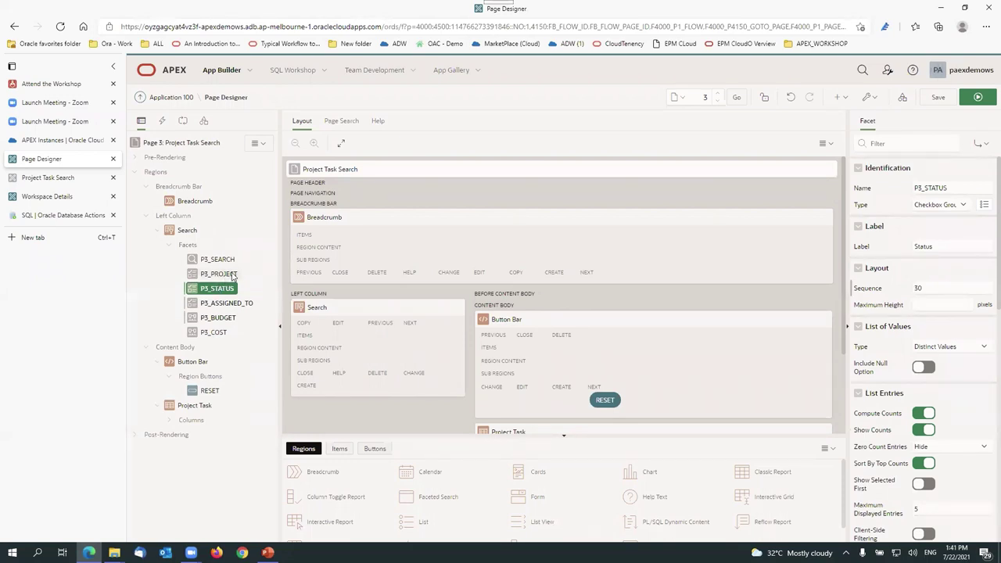
left_click(936, 98)
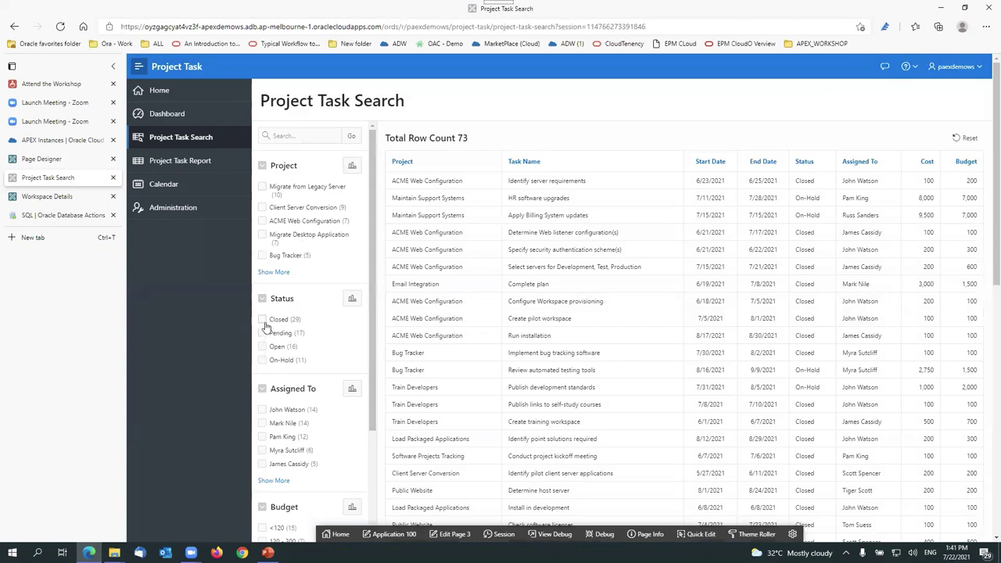
Step: Change the P3_STATUS facet Type to Radio Group, save, and run the page
left_click(452, 534)
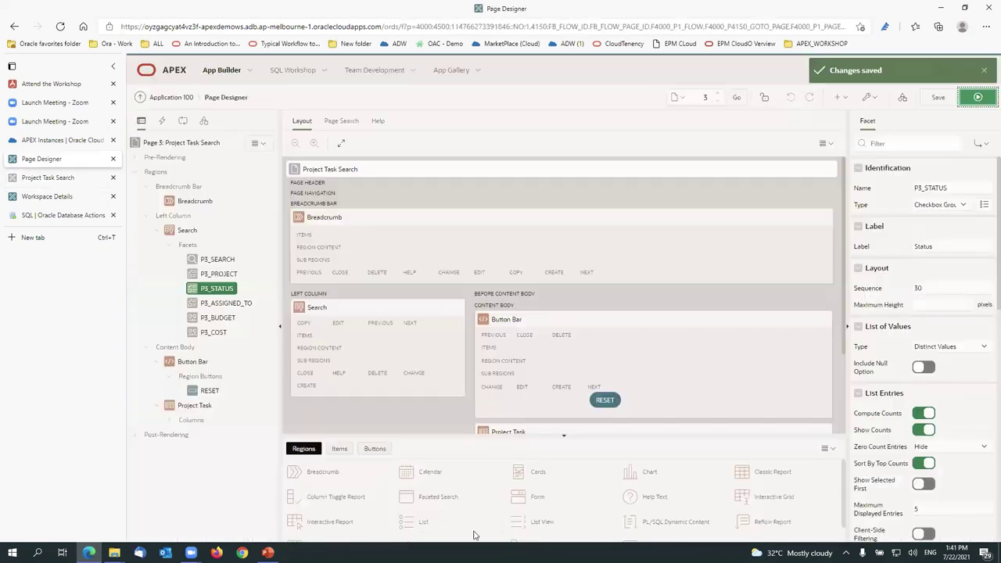
left_click(217, 288)
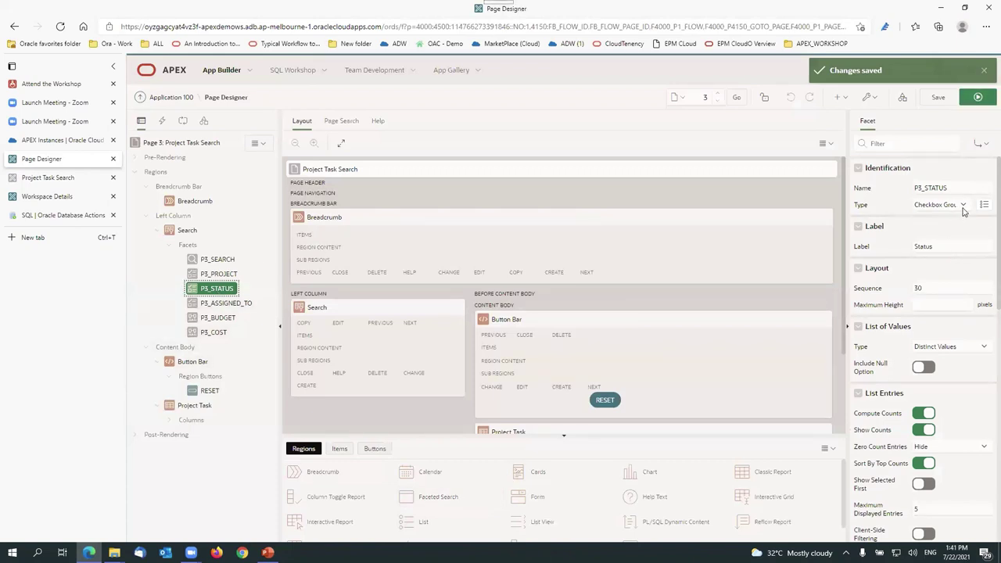
left_click(964, 206)
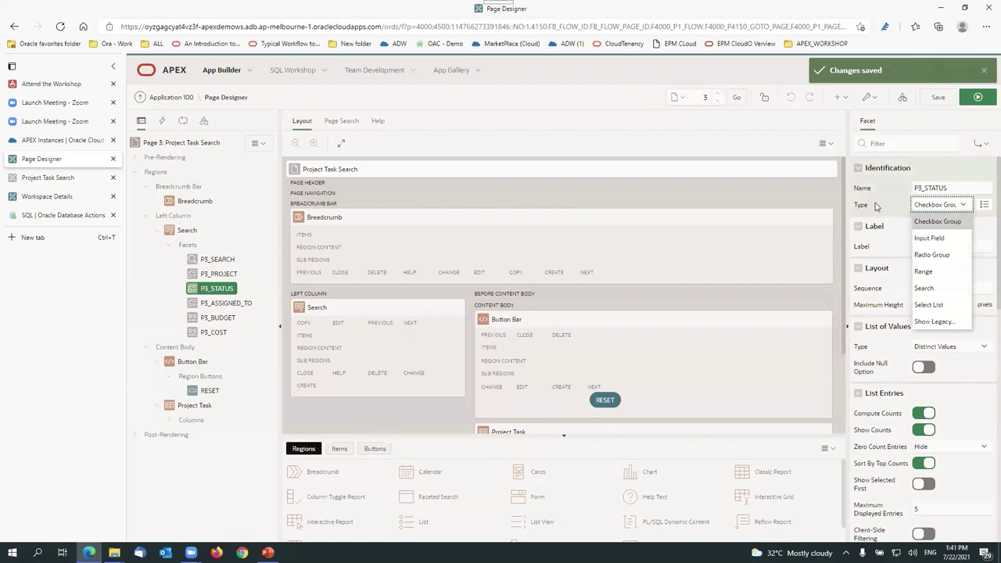
left_click(958, 255)
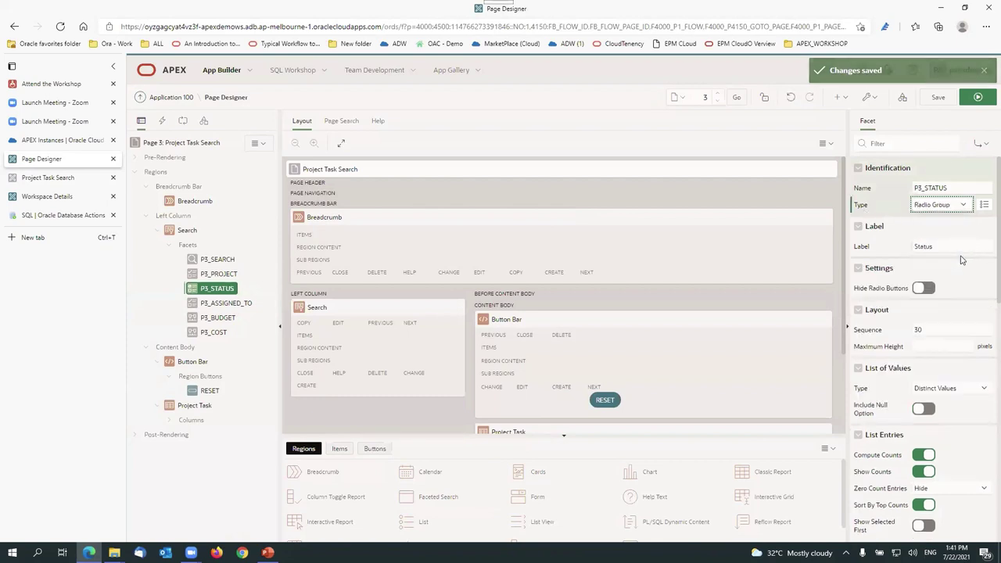
left_click(938, 97)
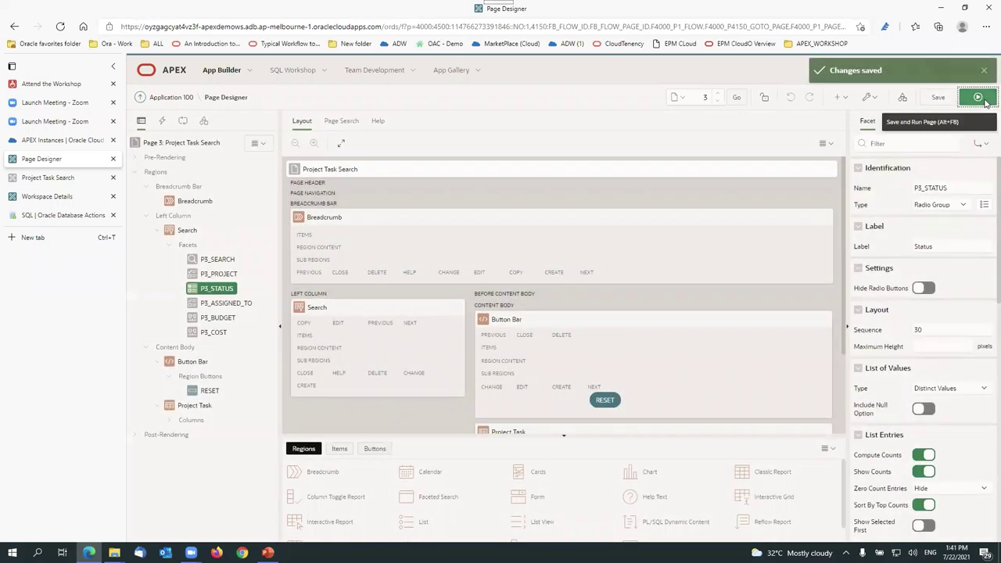
left_click(977, 97)
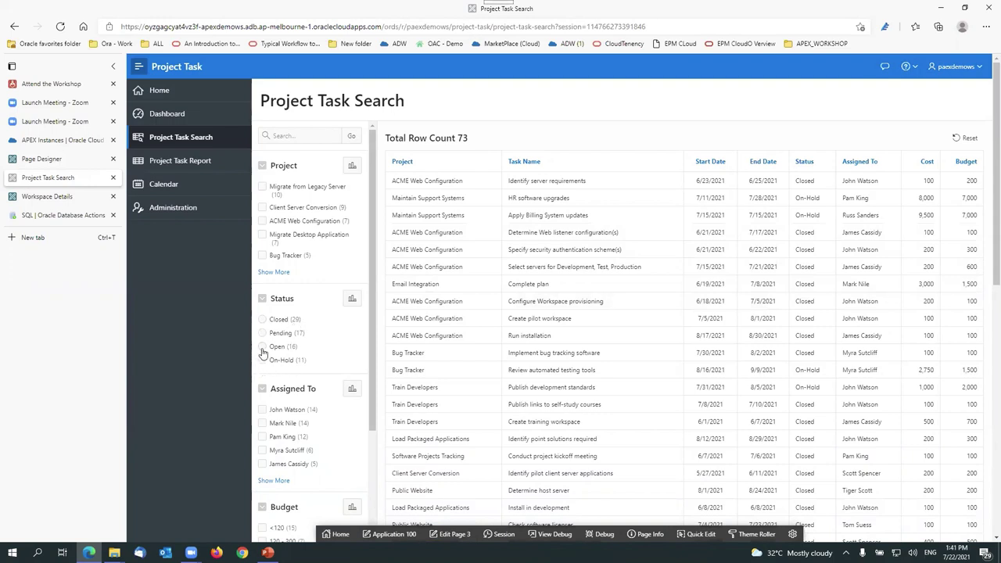
Step: Try the Status radio filter with Open, then Closed, clearing each, and return to Page 3 editing
left_click(262, 348)
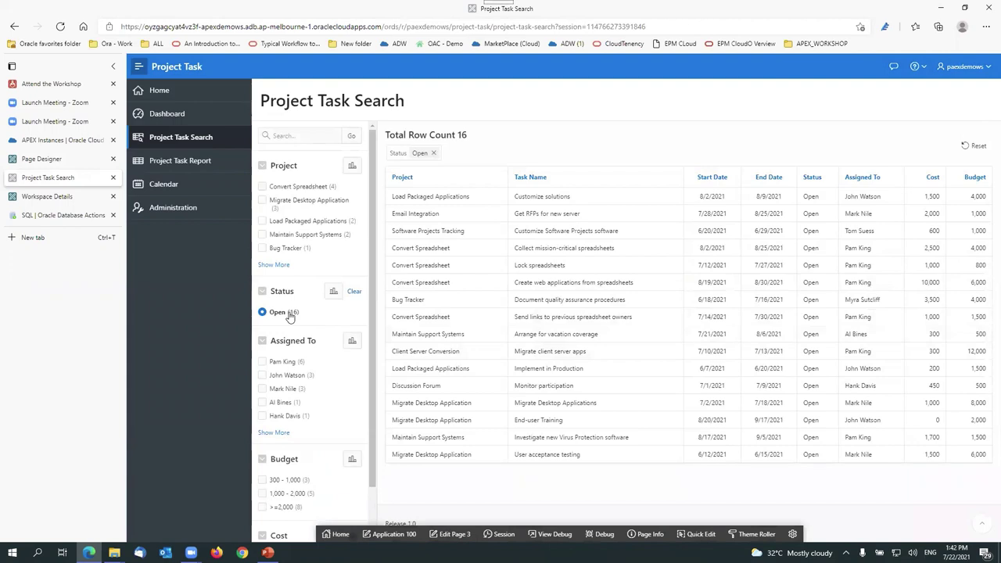
left_click(353, 291)
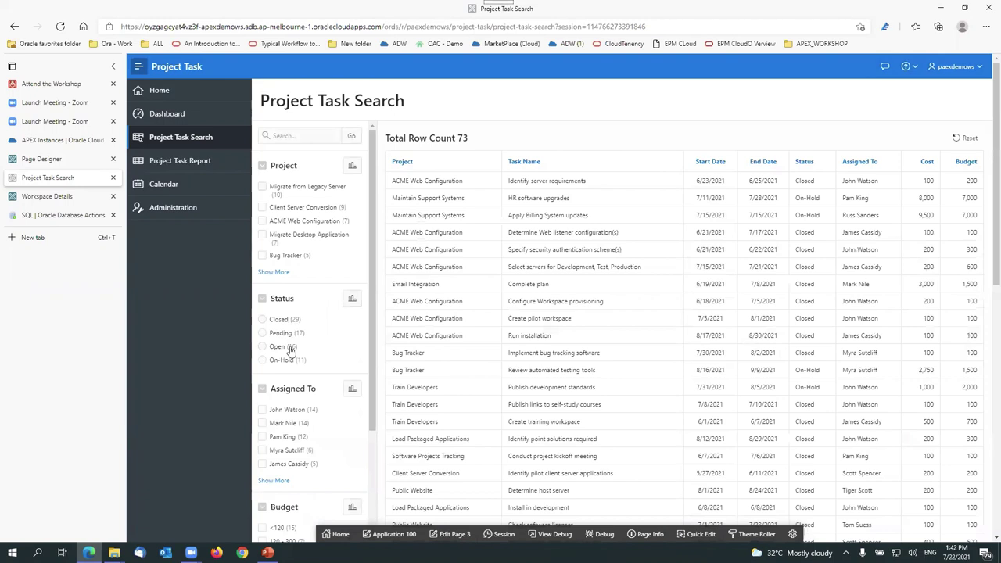
left_click(263, 319)
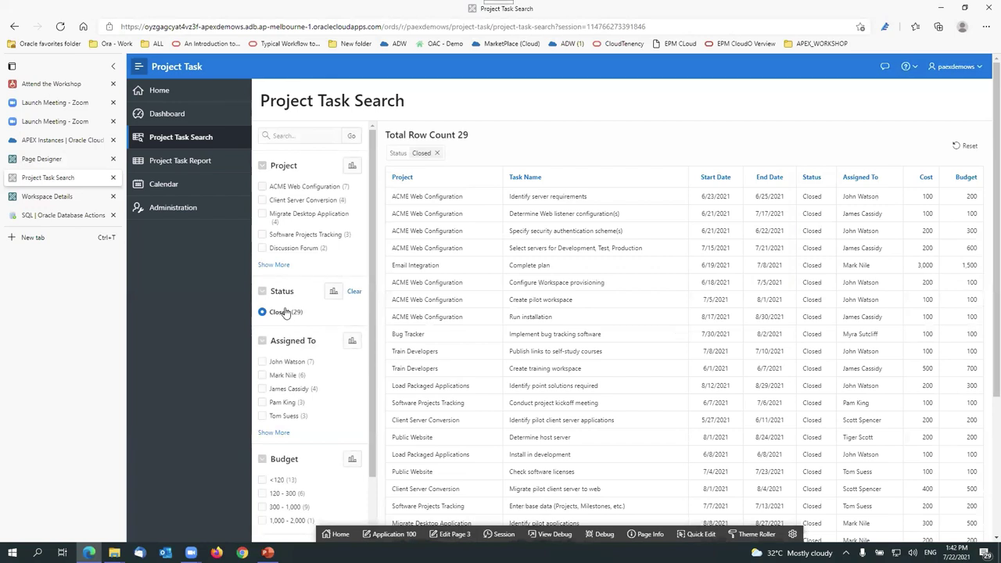
left_click(353, 292)
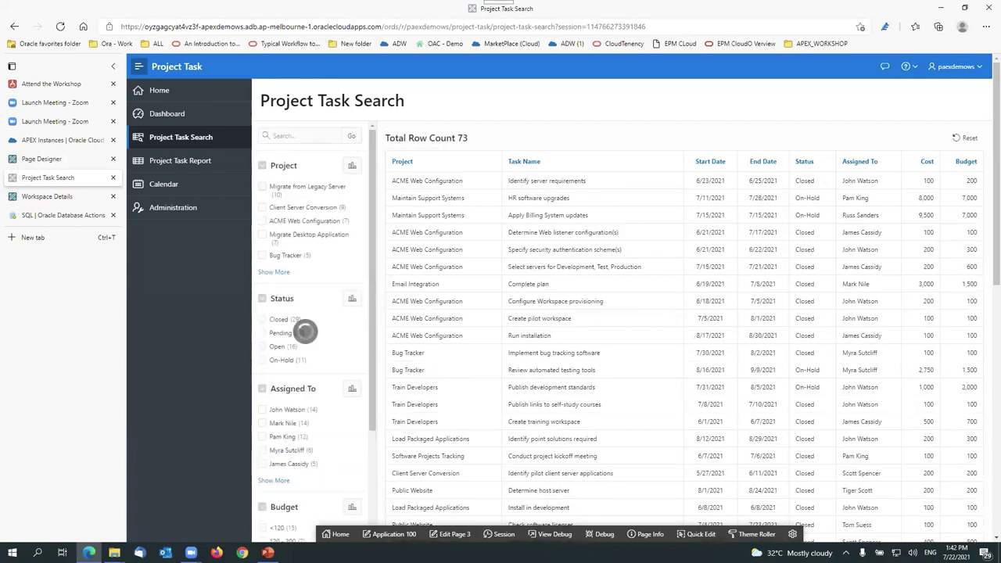
left_click(455, 534)
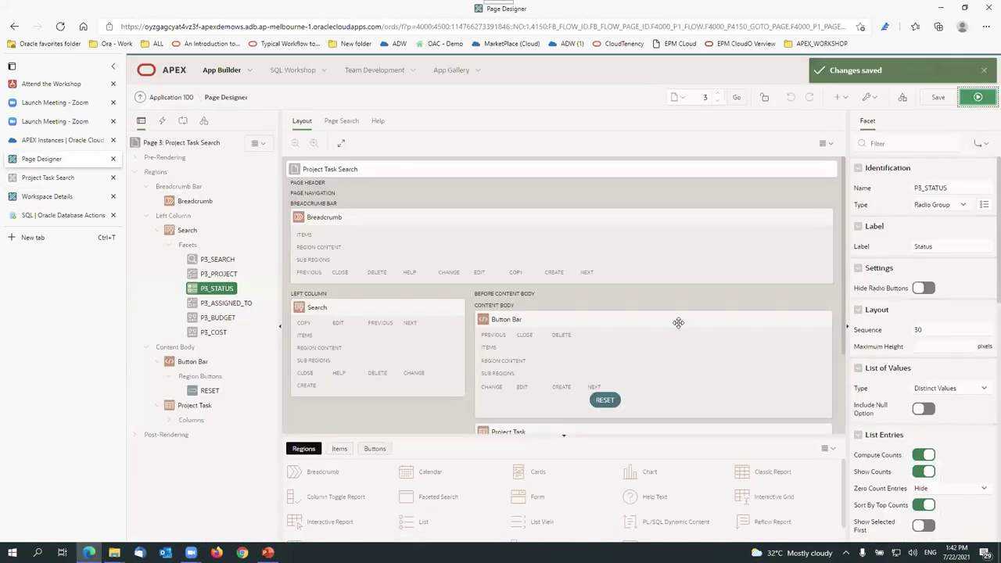
Step: Set P3_STATUS Zero Count Entries to Show Last, save, and run the page
left_click(227, 290)
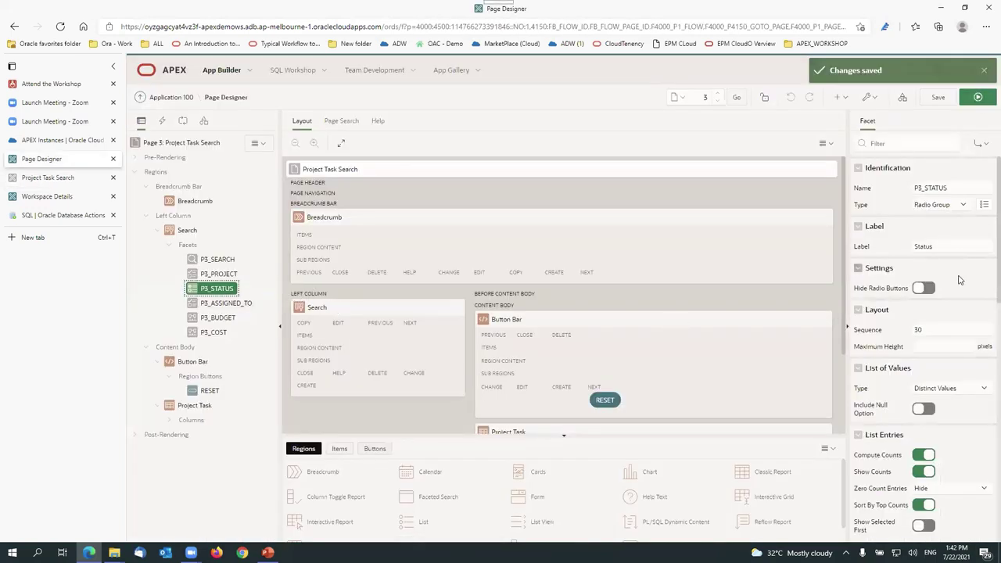
scroll(948, 310, "down", 3)
scroll(938, 334, "down", 1)
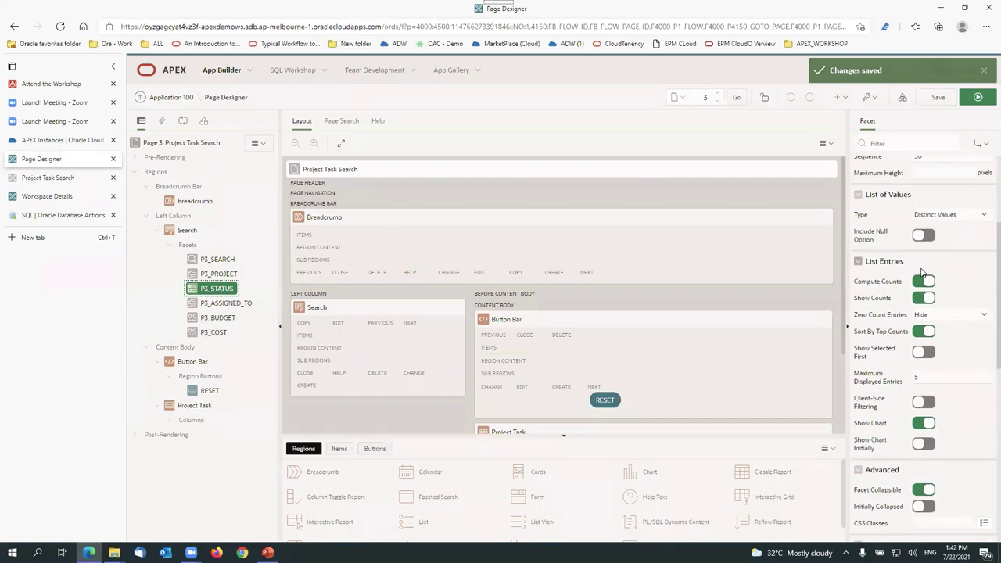
scroll(913, 314, "down", 1)
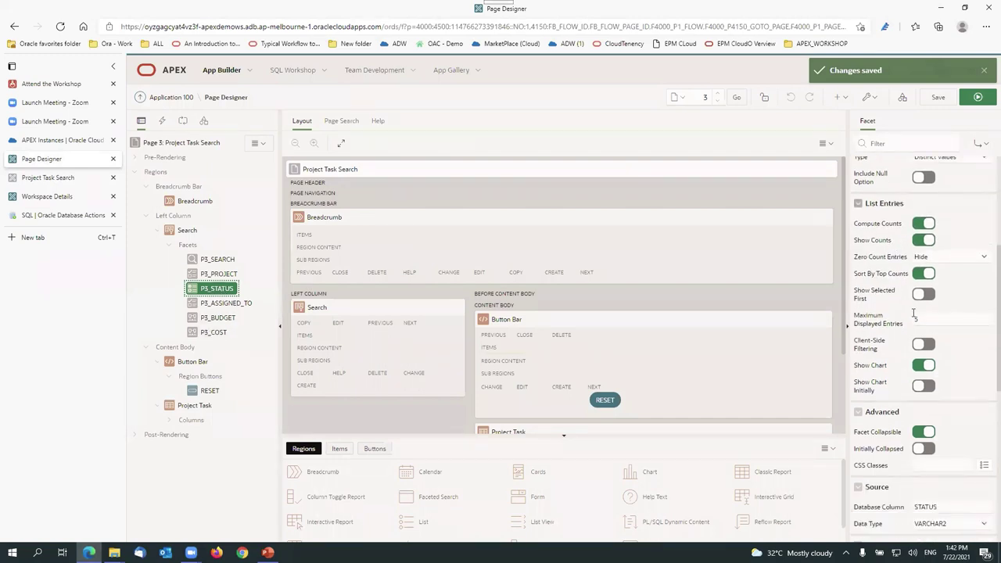
left_click(945, 258)
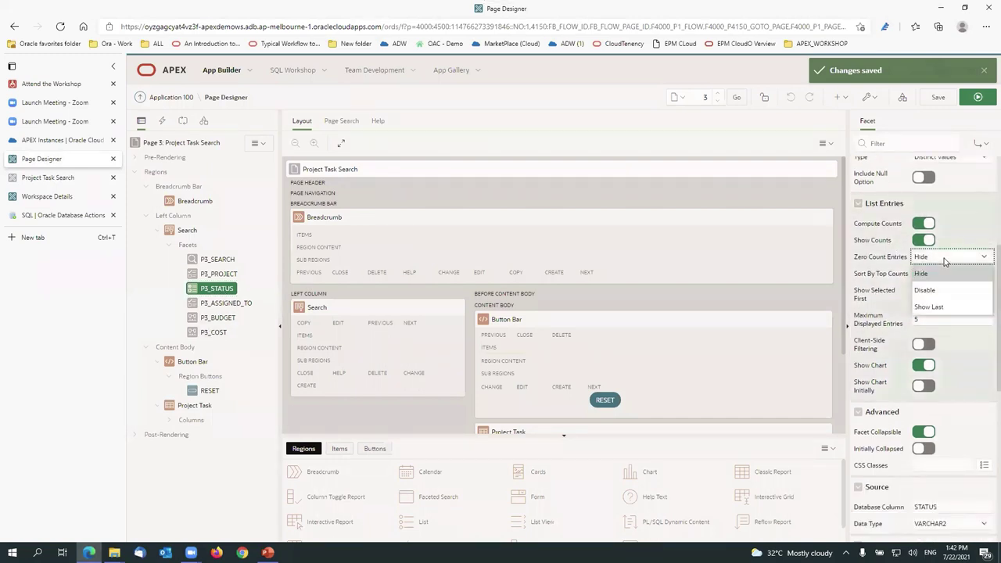
left_click(955, 308)
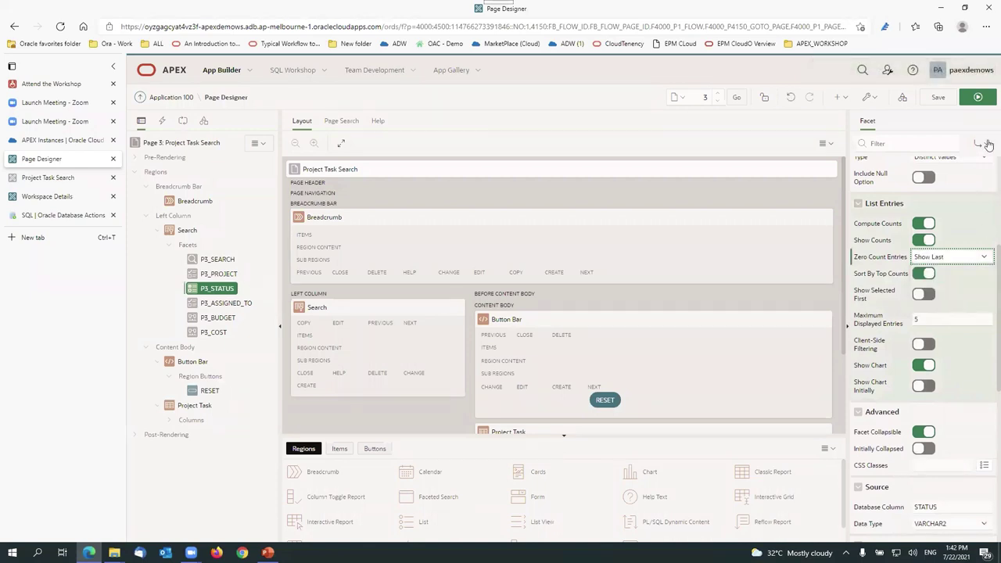
left_click(952, 97)
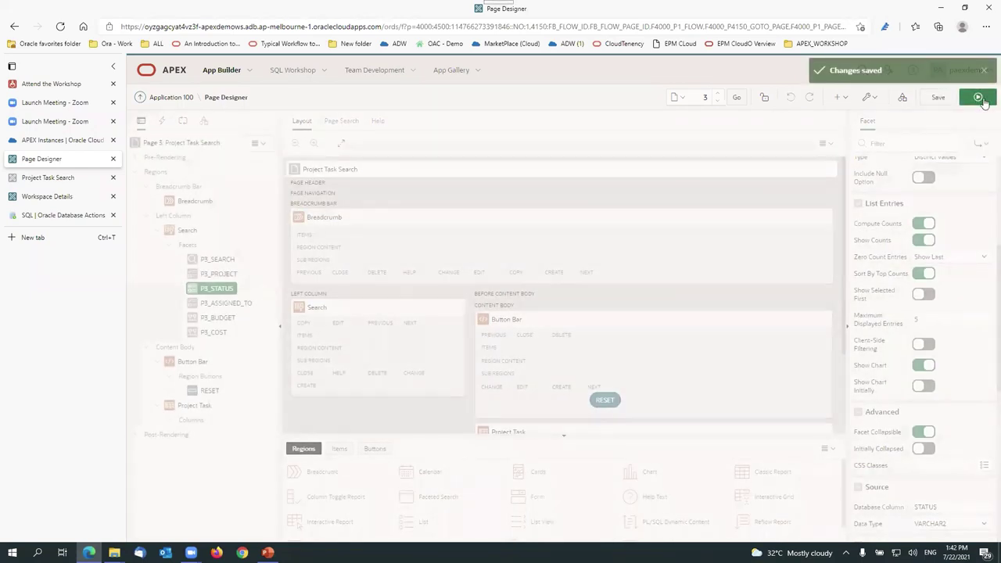
left_click(980, 98)
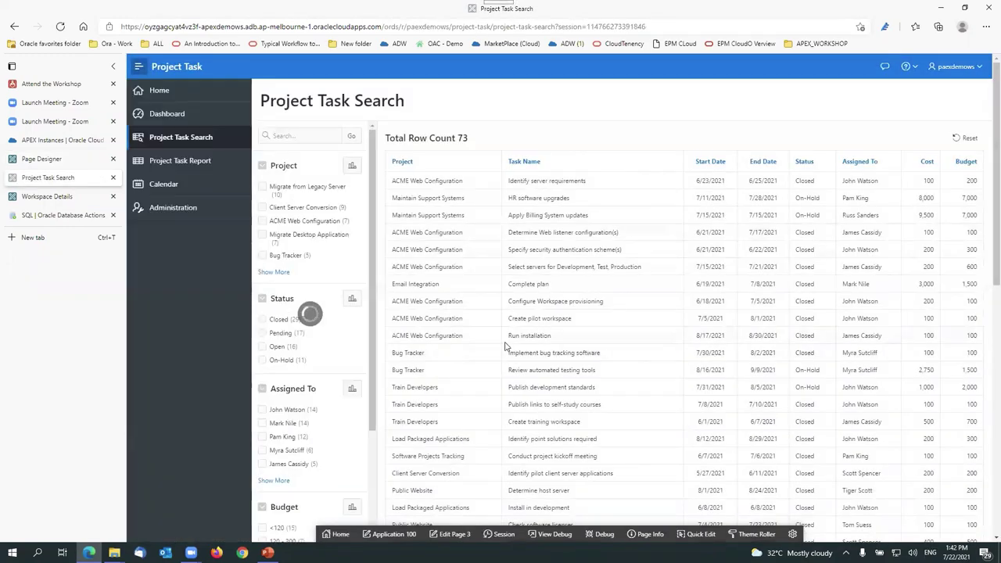
Step: Toggle the Status facet between Pending and On-Hold, then settle on Closed for 29 tasks
left_click(279, 334)
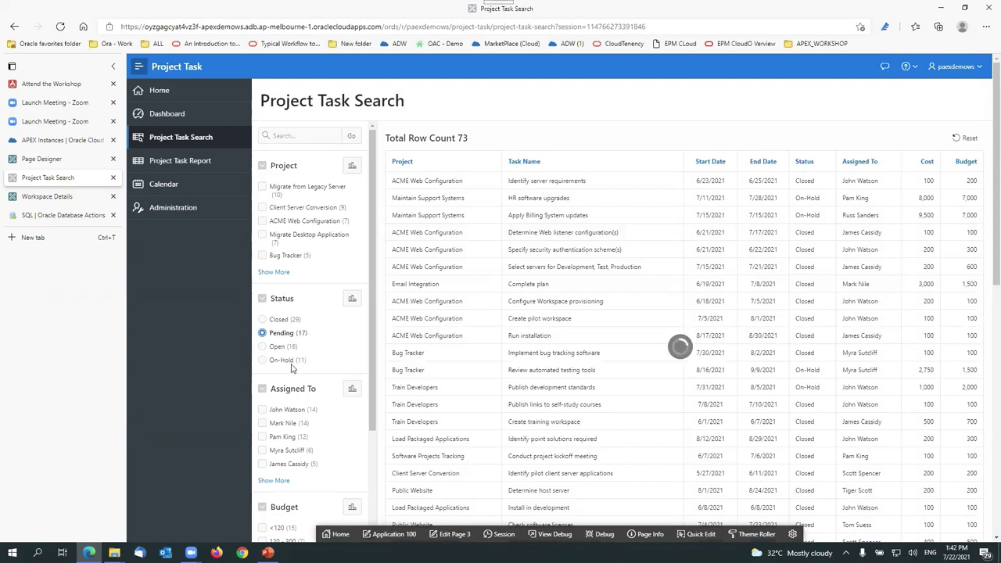
left_click(269, 325)
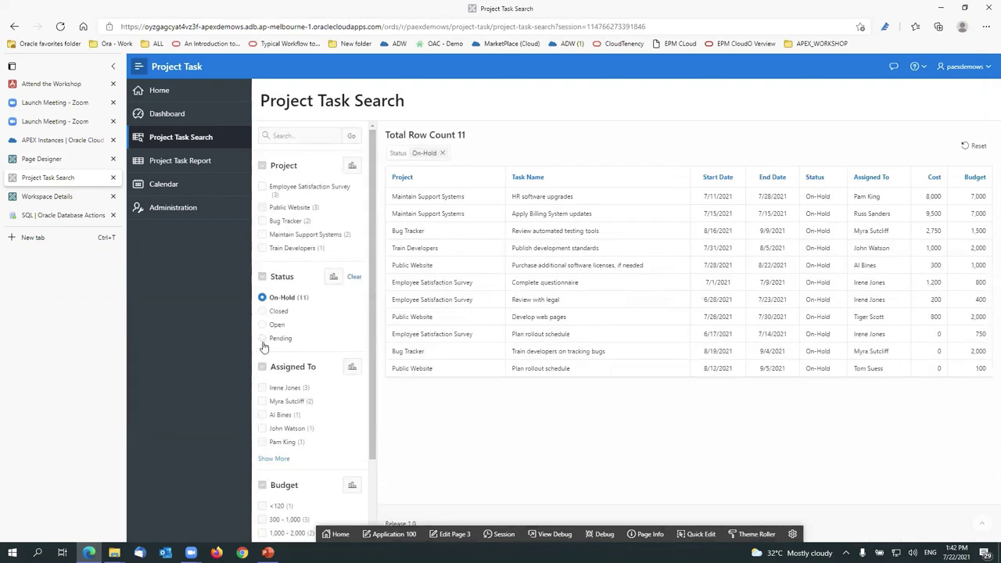
left_click(262, 339)
left_click(263, 325)
left_click(262, 311)
scroll(755, 290, "down", 2)
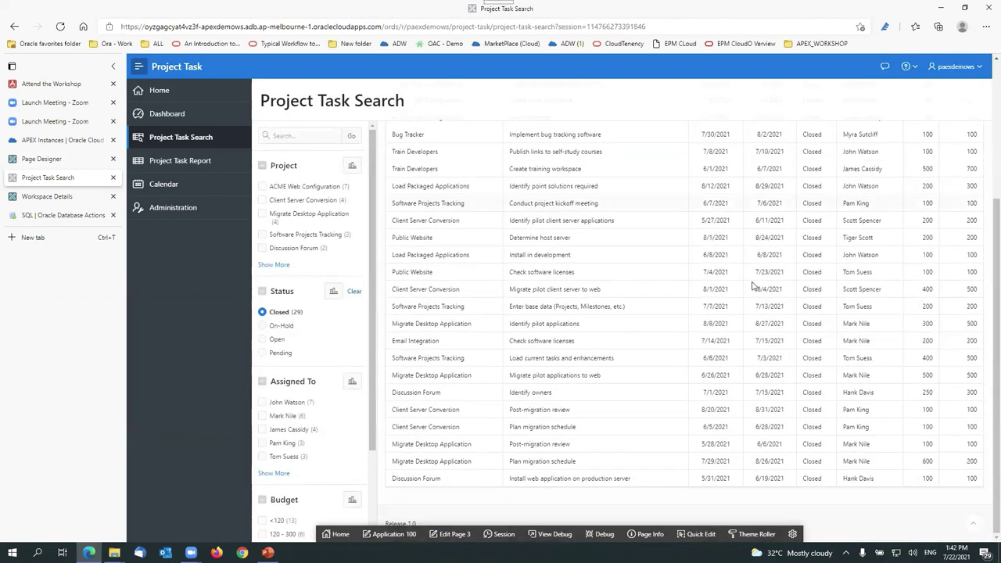
scroll(706, 273, "up", 2)
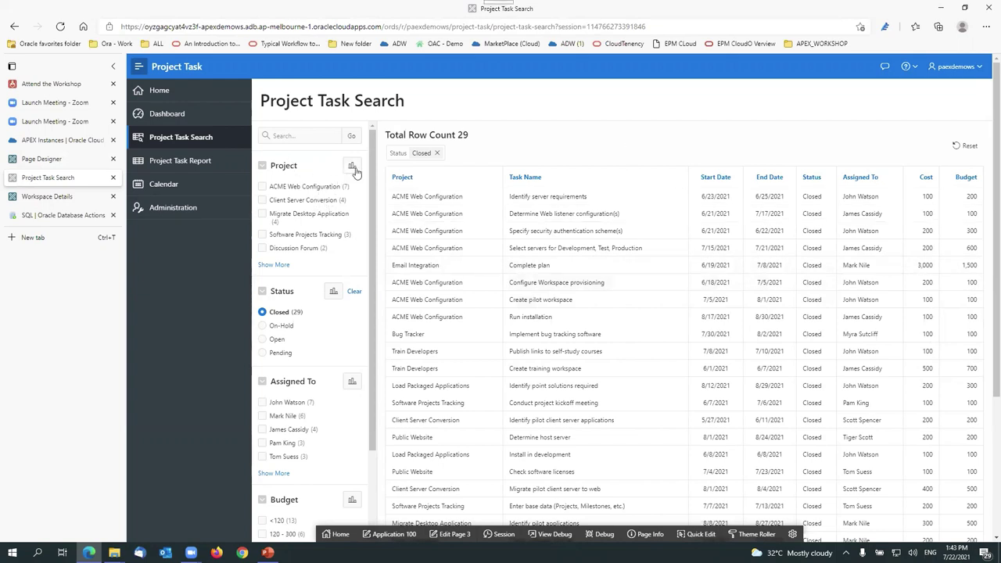
Step: Chart task counts per project, switch the chart to a pie, and close it
left_click(352, 167)
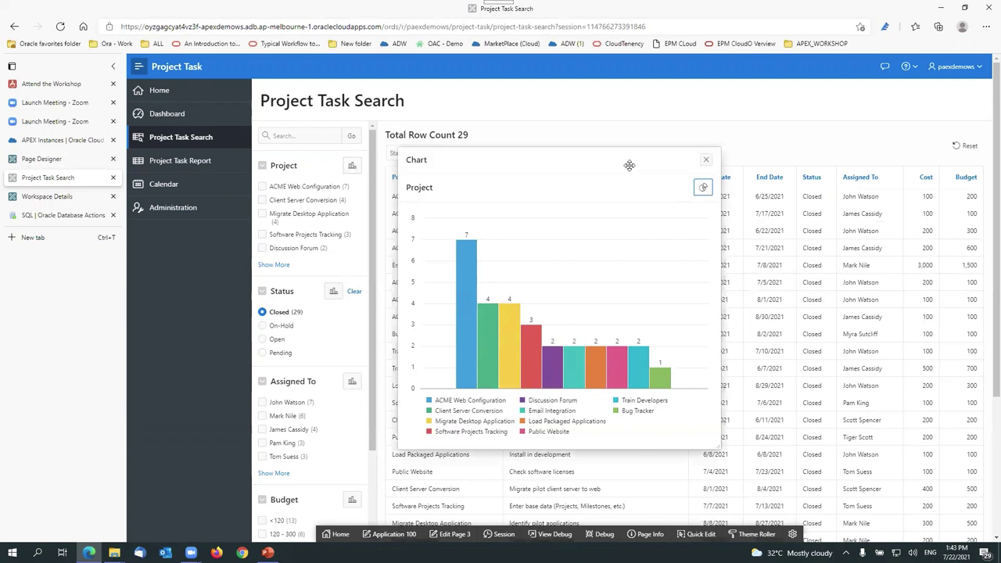
left_click_drag(630, 164, 812, 130)
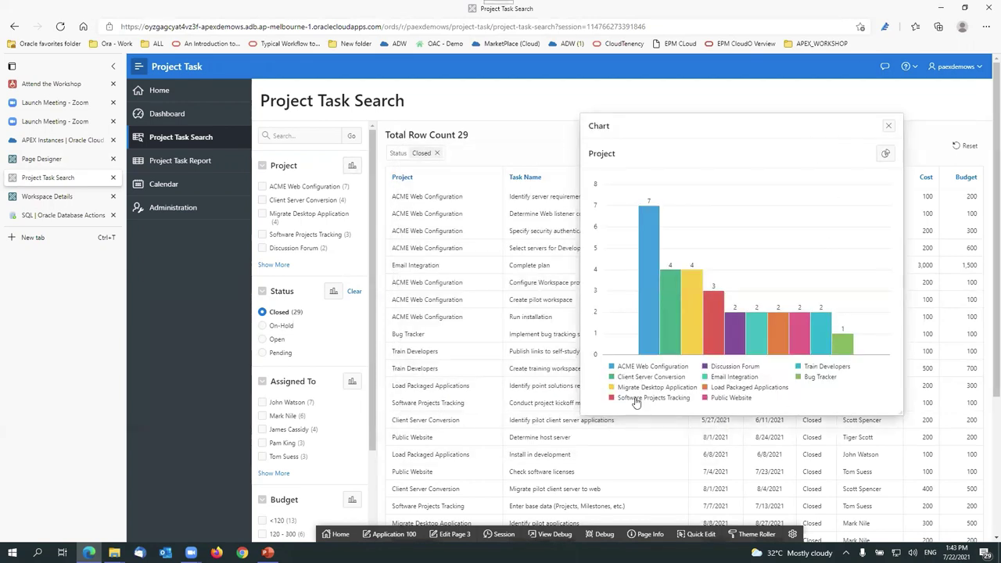
left_click(885, 153)
scroll(821, 281, "down", 3)
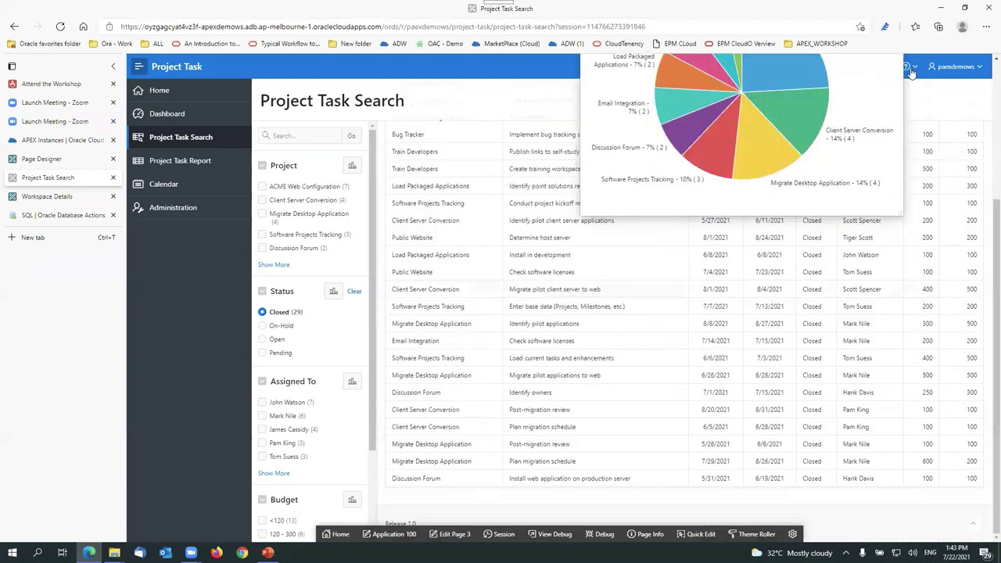
scroll(821, 285, "up", 3)
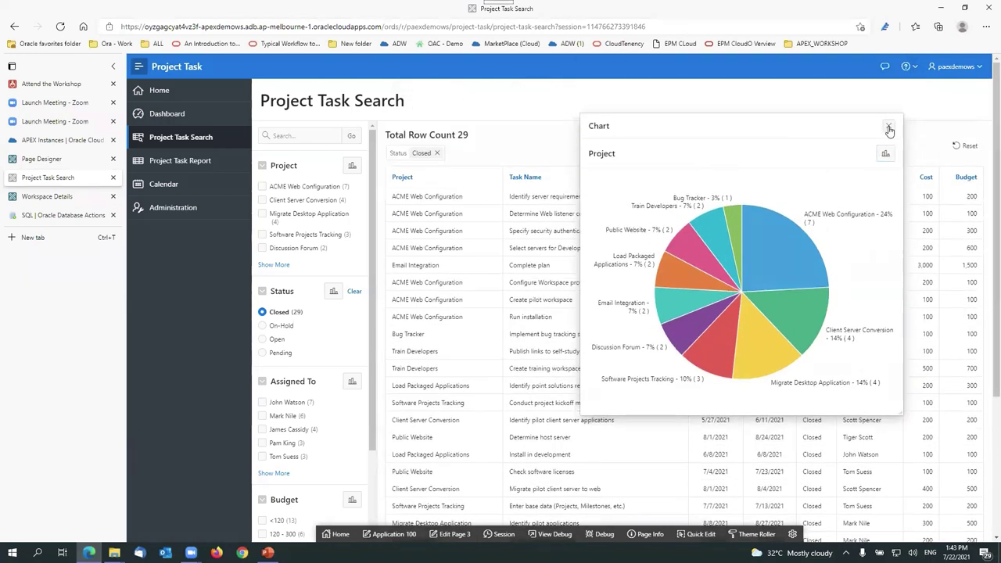
left_click(892, 126)
Step: Chart task counts per status (29/17/16/11), clear the Closed filter, and close the chart
left_click(333, 291)
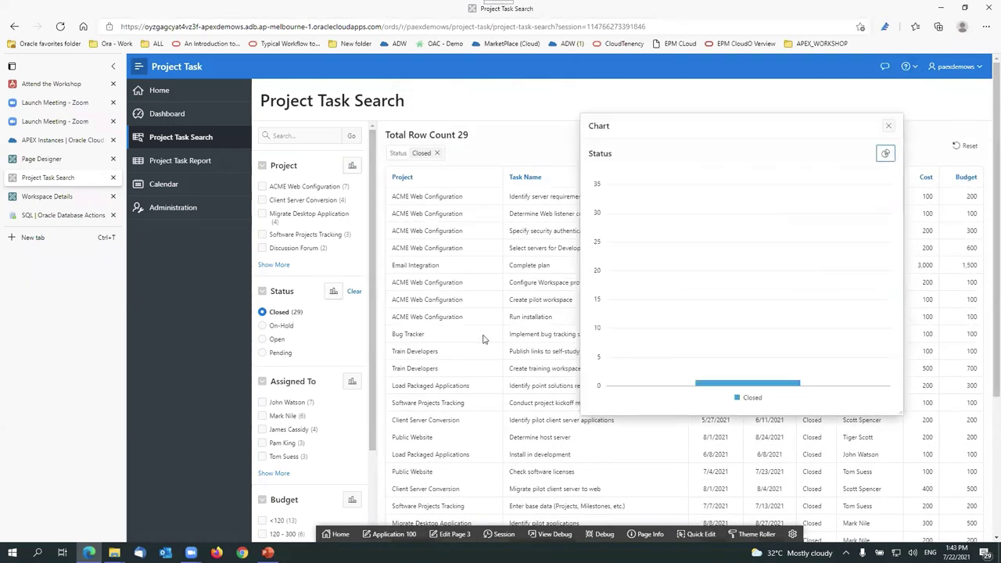
left_click(354, 292)
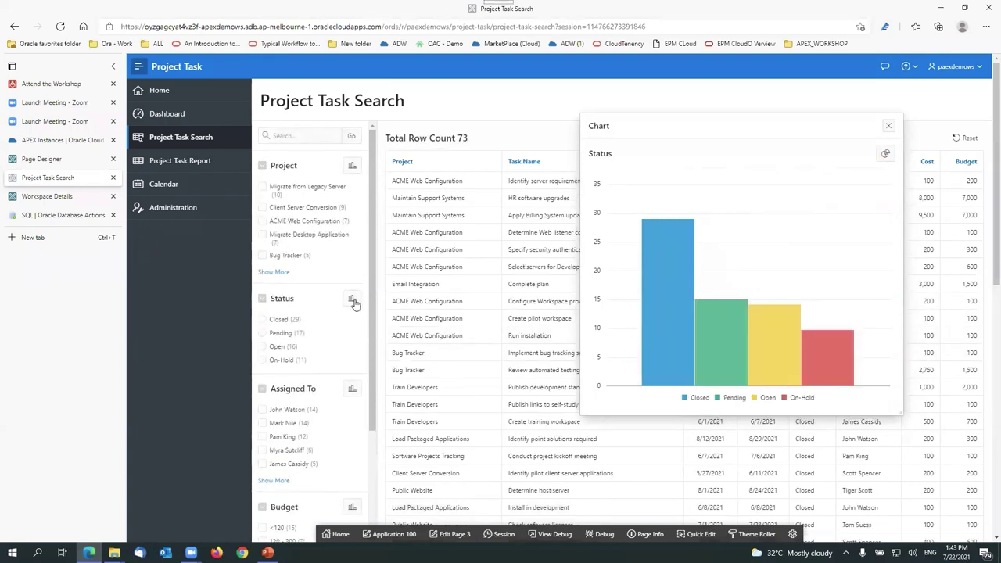
mouse_move(657, 294)
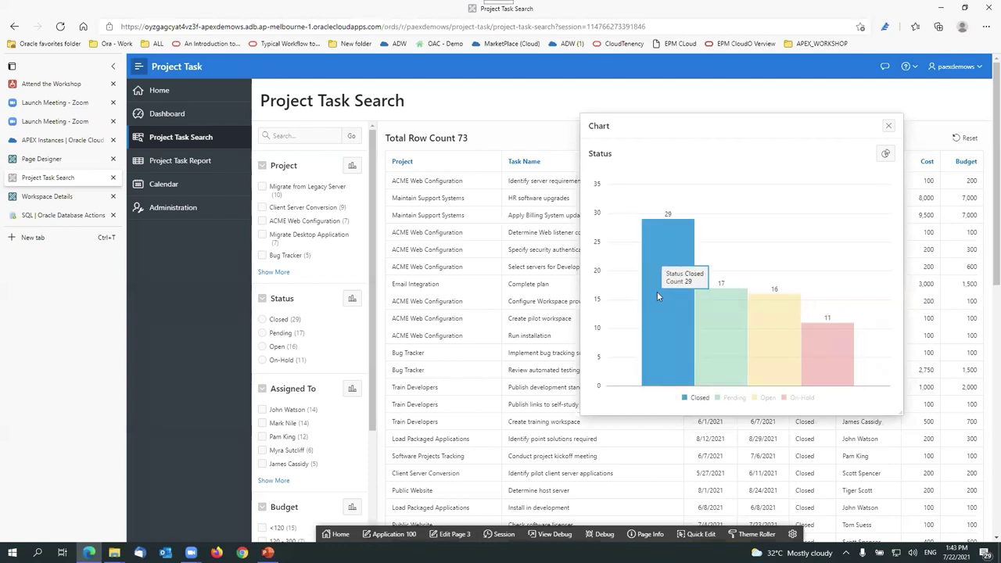
mouse_move(766, 337)
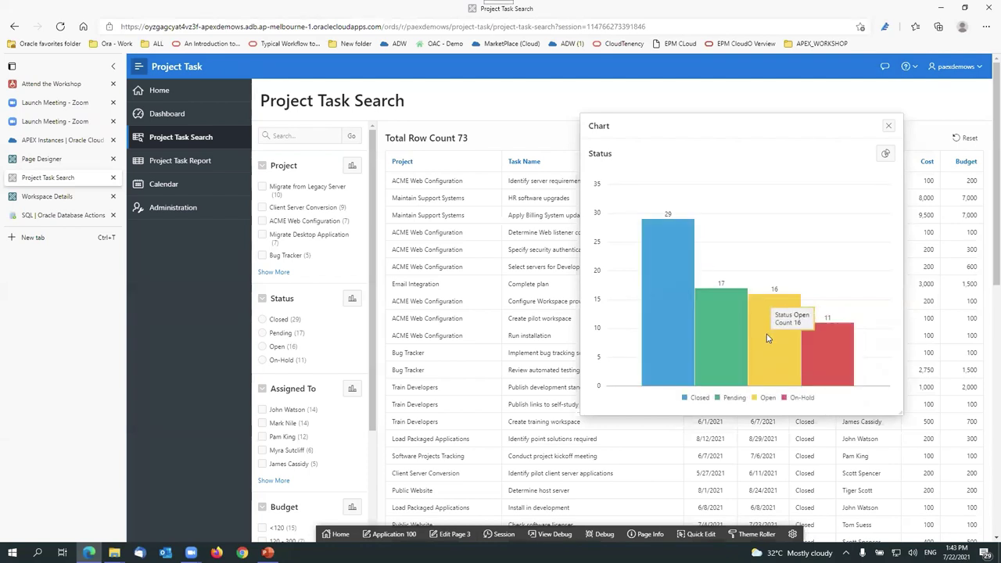
mouse_move(683, 279)
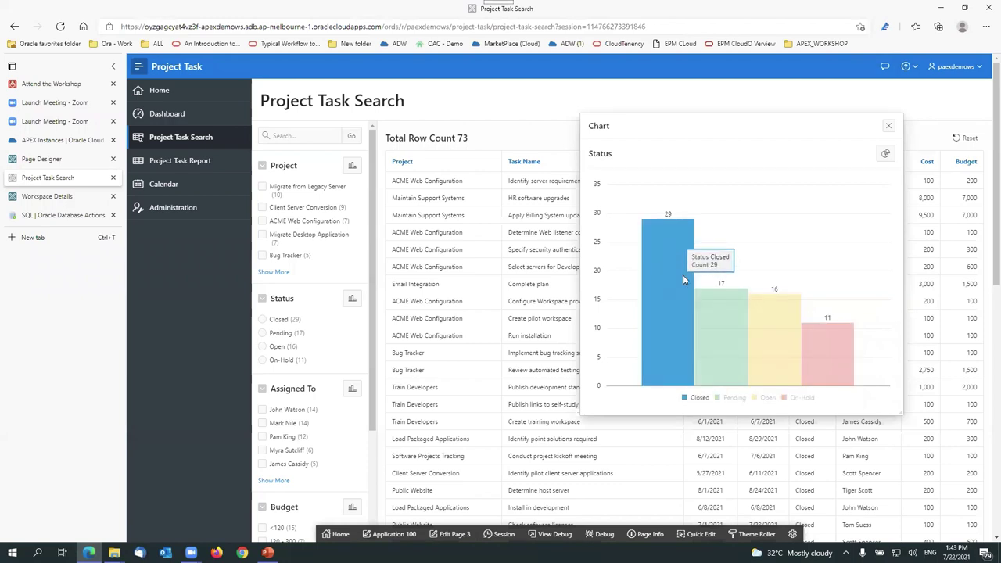
mouse_move(842, 367)
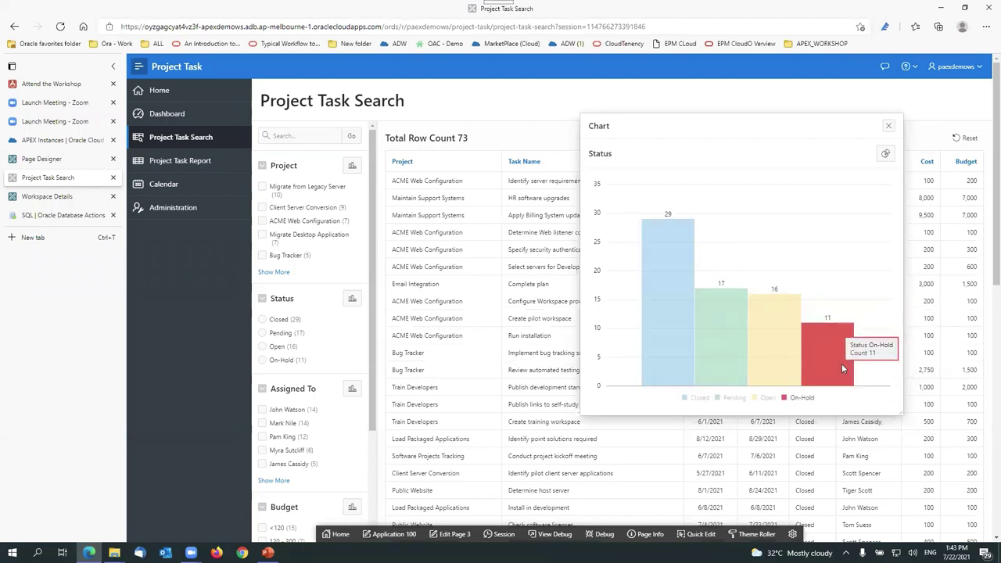
left_click(889, 126)
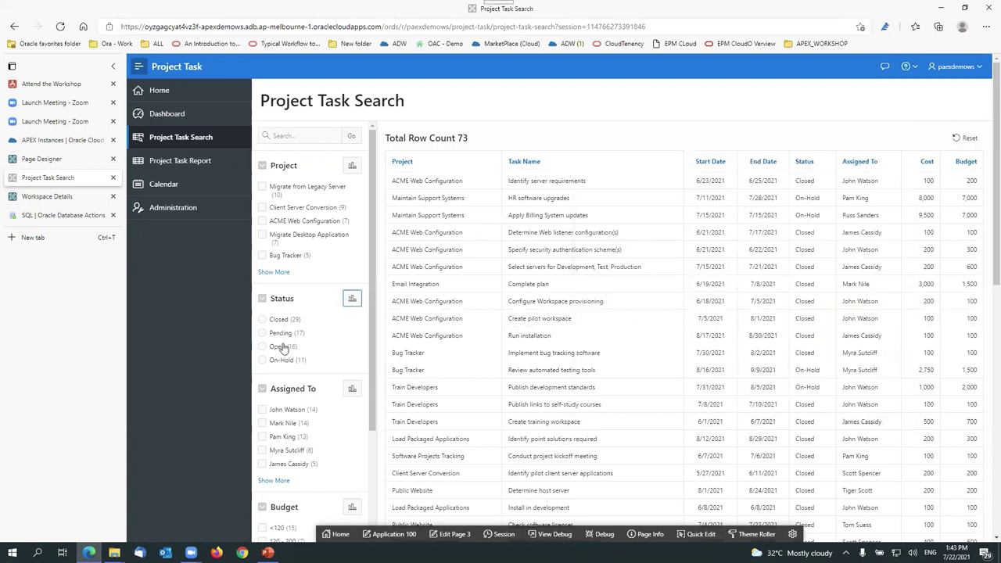
scroll(285, 352, "down", 2)
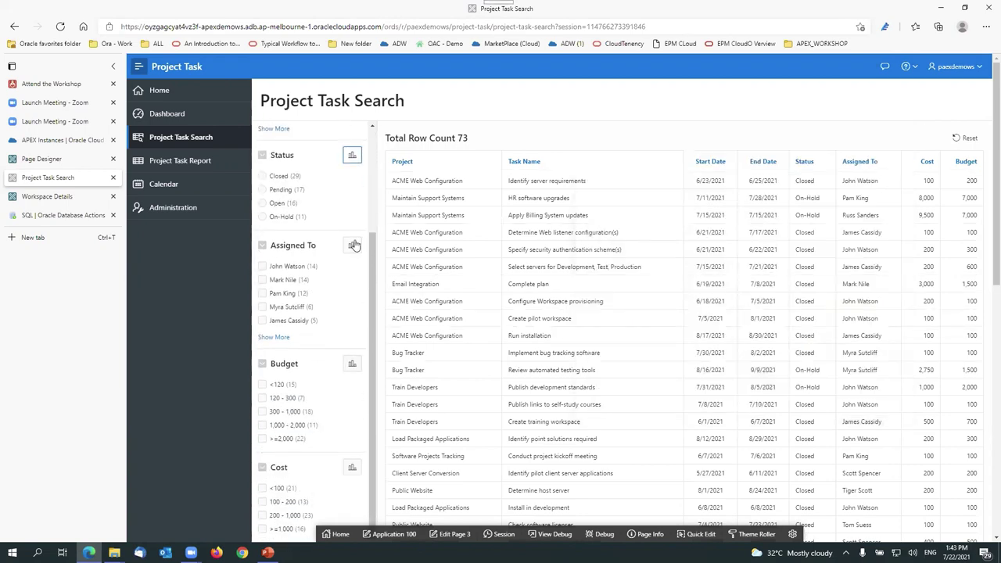
left_click(353, 245)
mouse_move(658, 350)
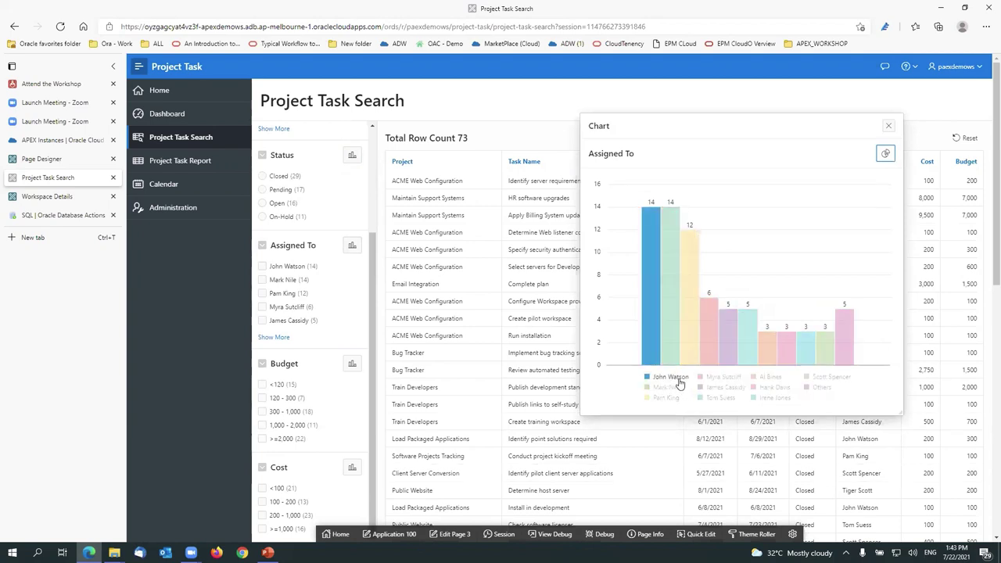
left_click(666, 377)
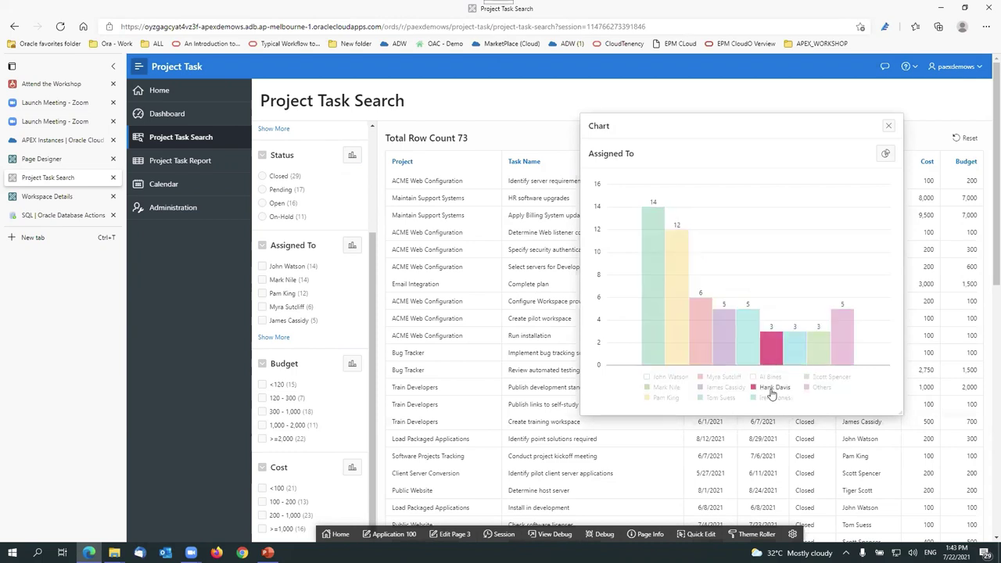
left_click(664, 398)
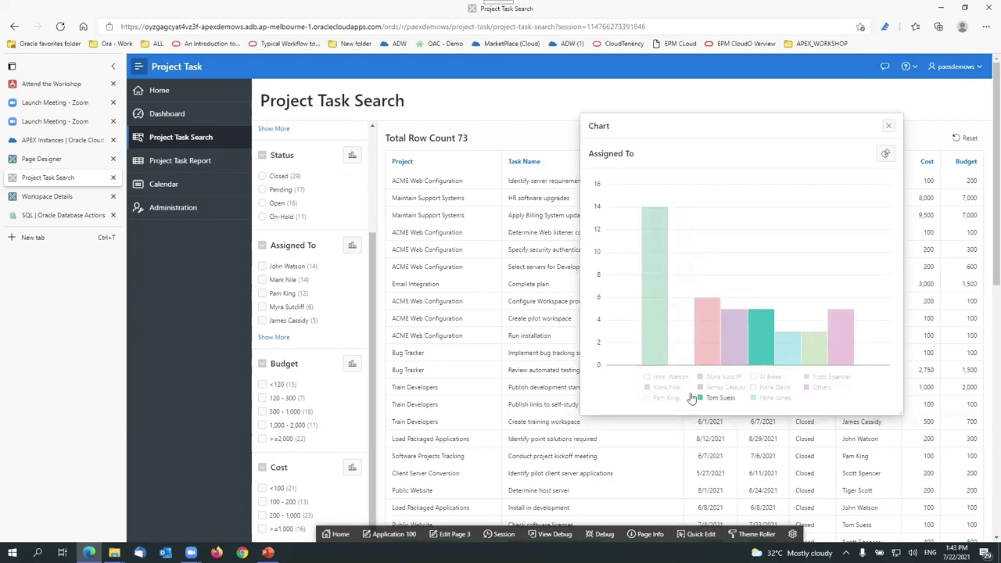
left_click(666, 387)
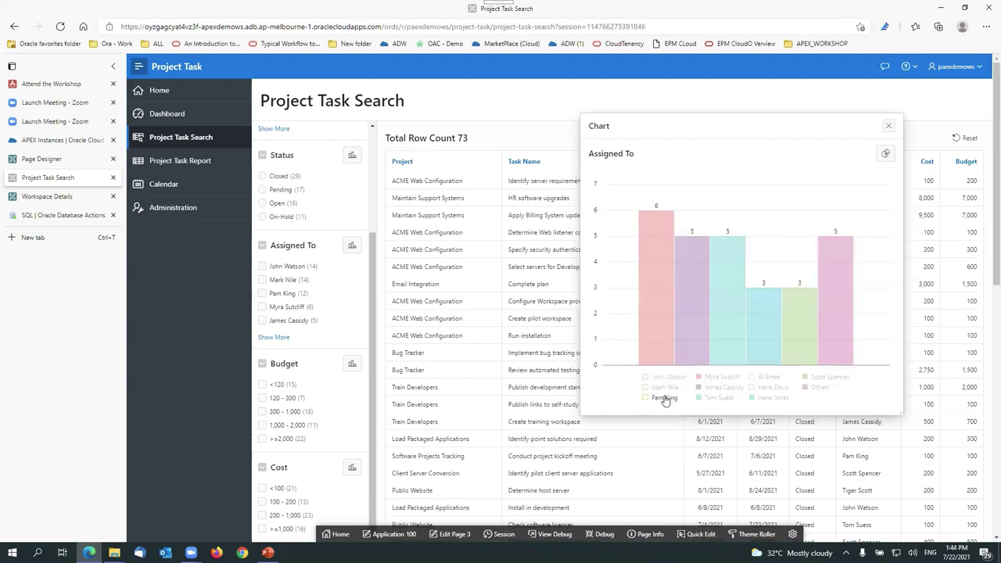
left_click(889, 127)
scroll(451, 340, "down", 10)
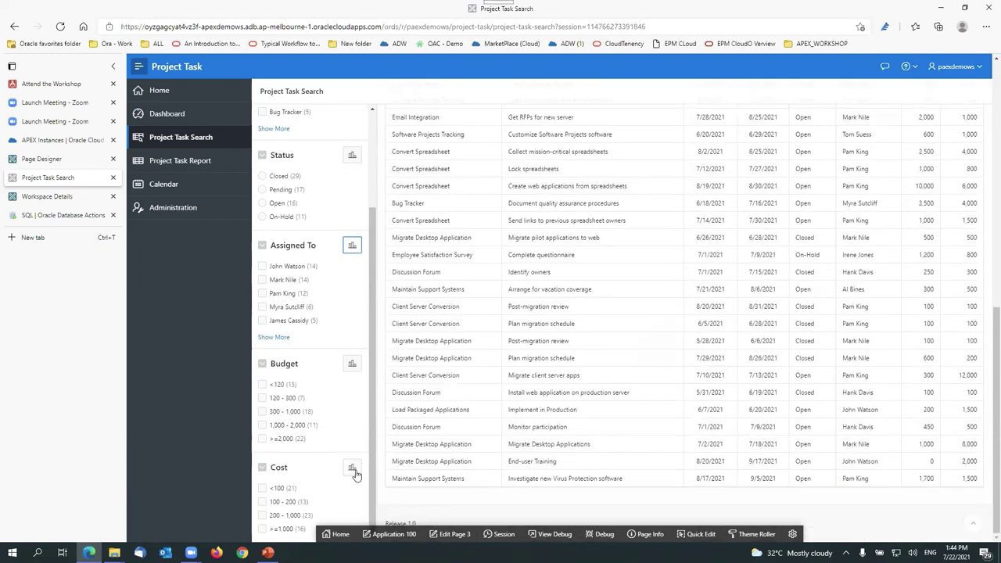
left_click(352, 468)
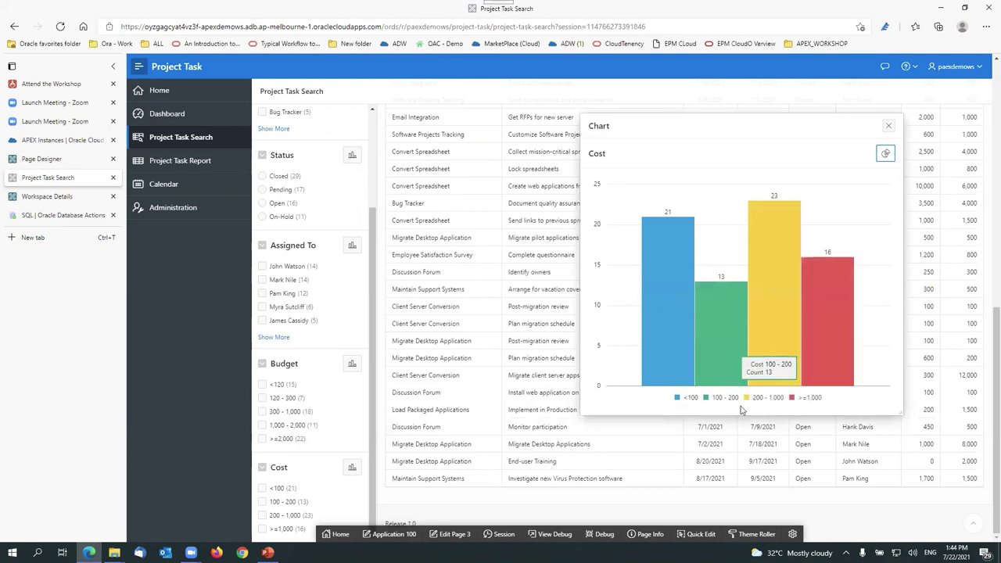
mouse_move(725, 374)
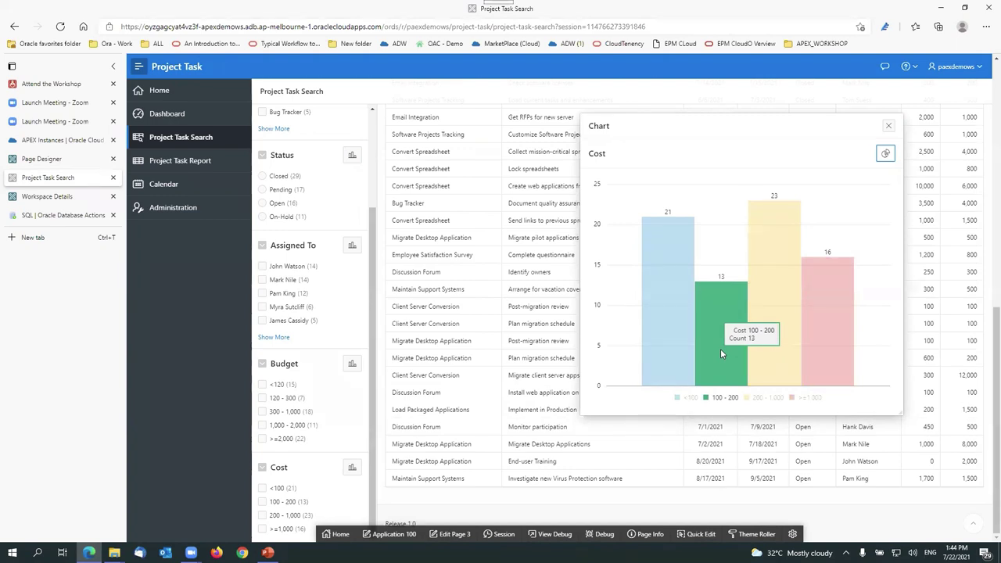
left_click(888, 126)
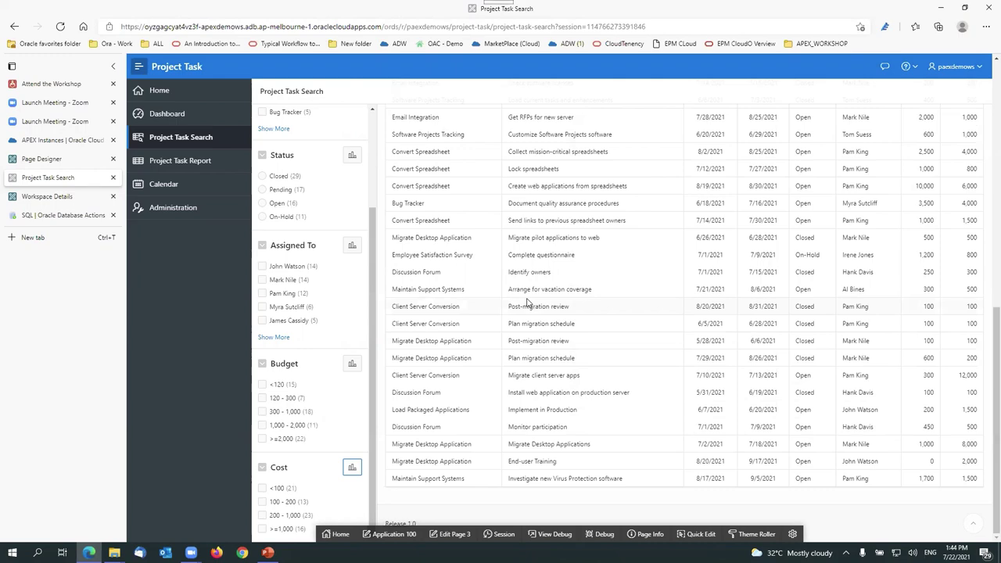
scroll(527, 303, "up", 12)
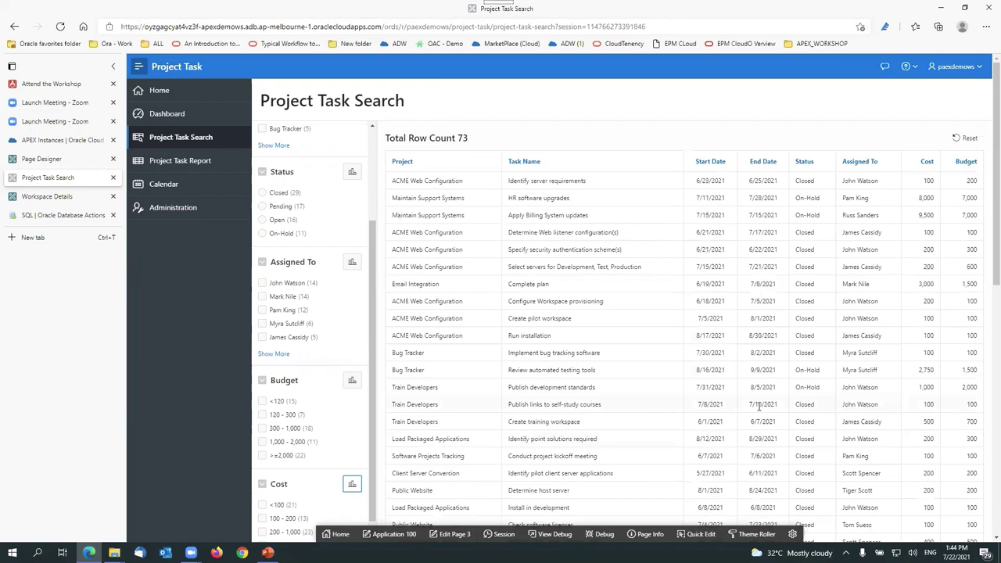
Step: Open the Project Task Report, open the Identify server requirements task, and cancel without saving
left_click(198, 163)
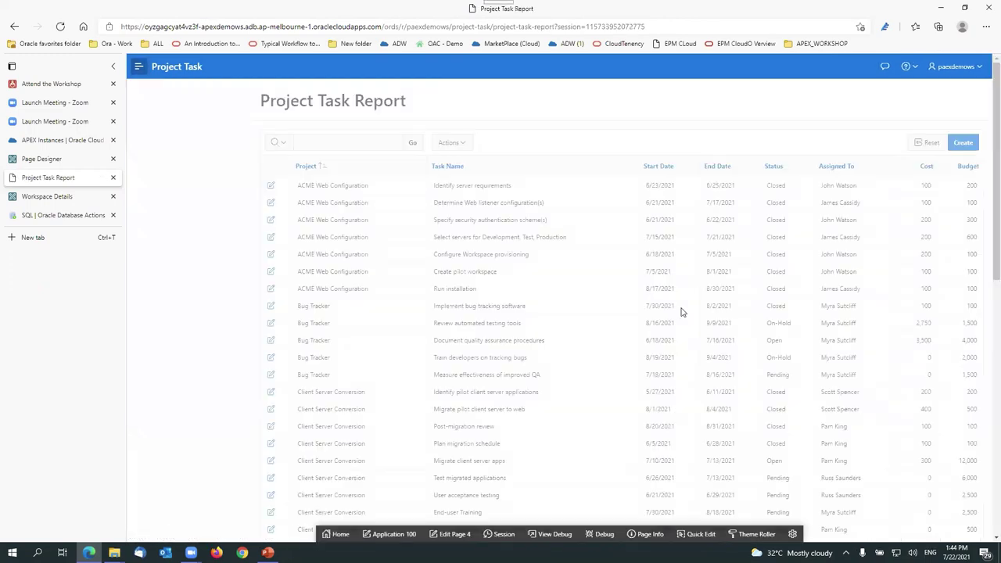
scroll(582, 278, "down", 1)
scroll(580, 278, "up", 1)
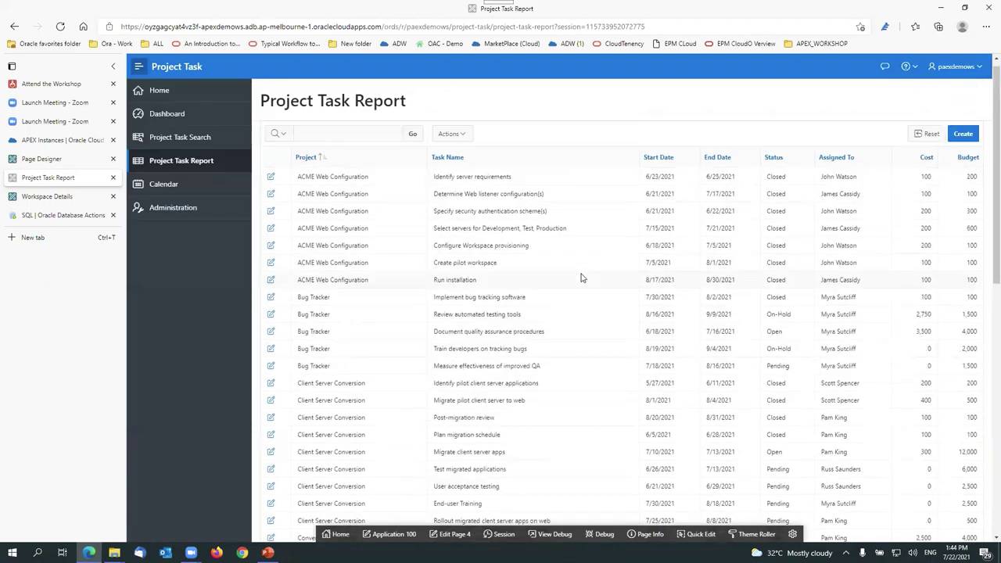
left_click(271, 186)
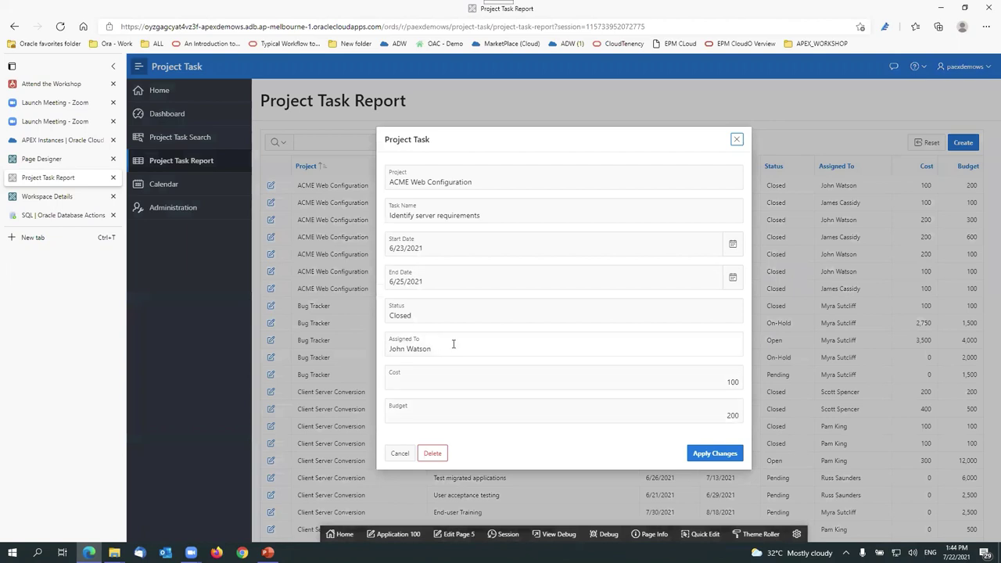
left_click(461, 316)
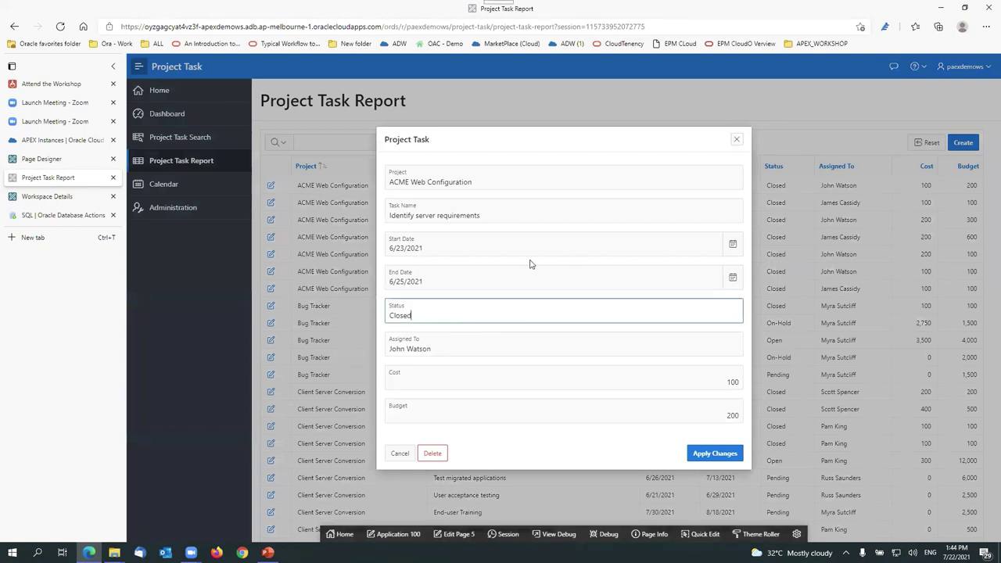
left_click(472, 177)
left_click(512, 212)
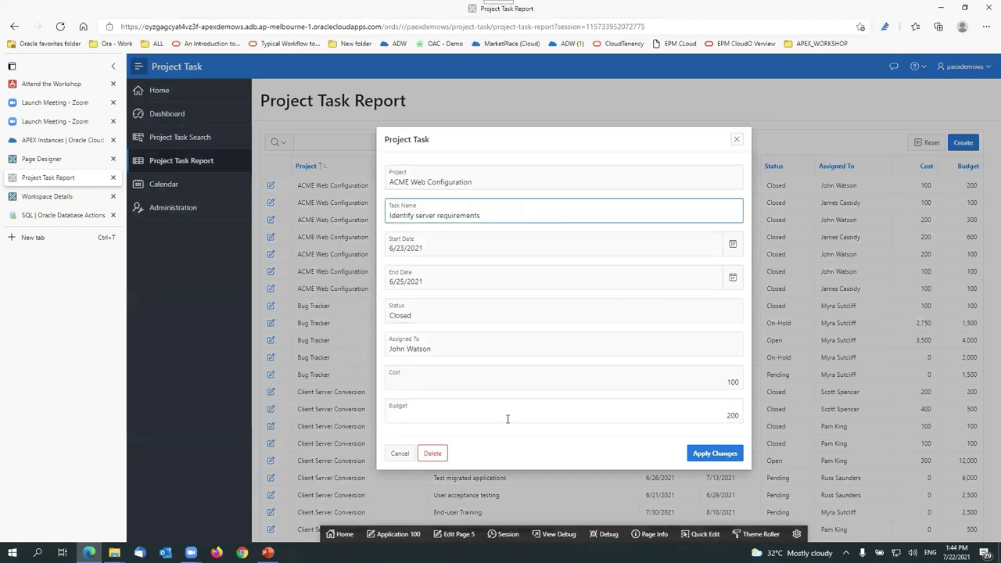
left_click(399, 453)
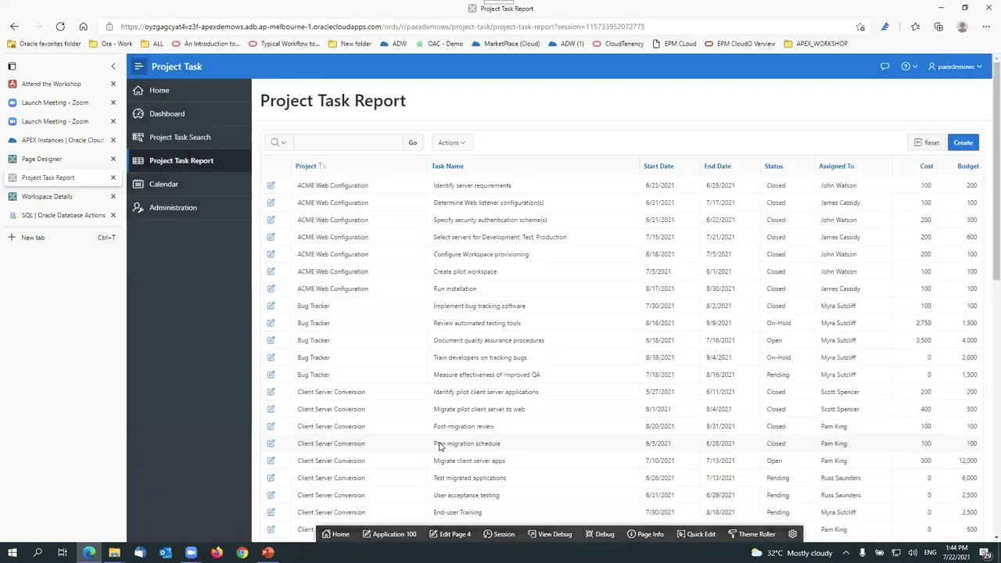
Step: Start a new task for Project 1 named 'Task 1', running 7/22/2021 to 7/30/2021
left_click(963, 143)
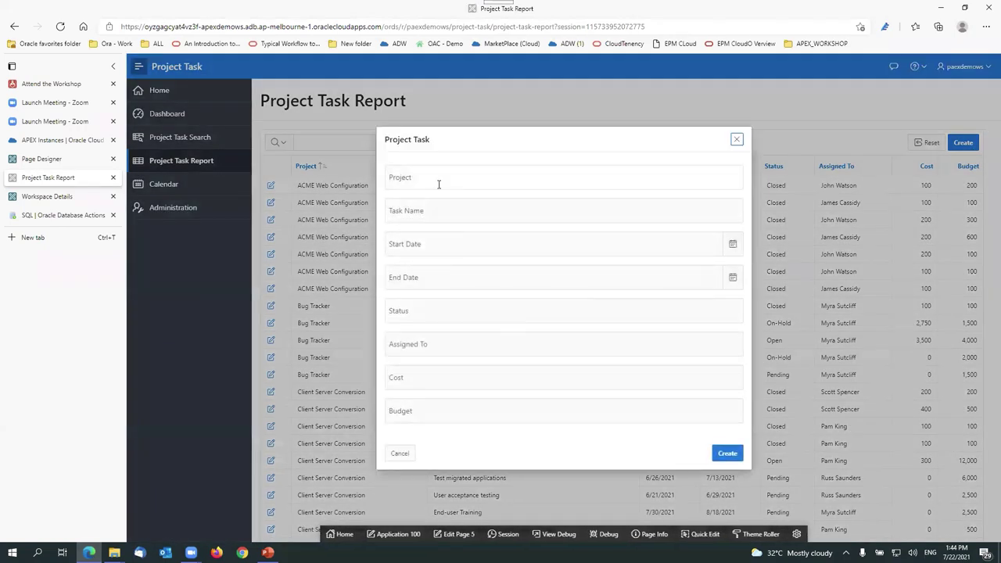
left_click(438, 184)
type("Project 1")
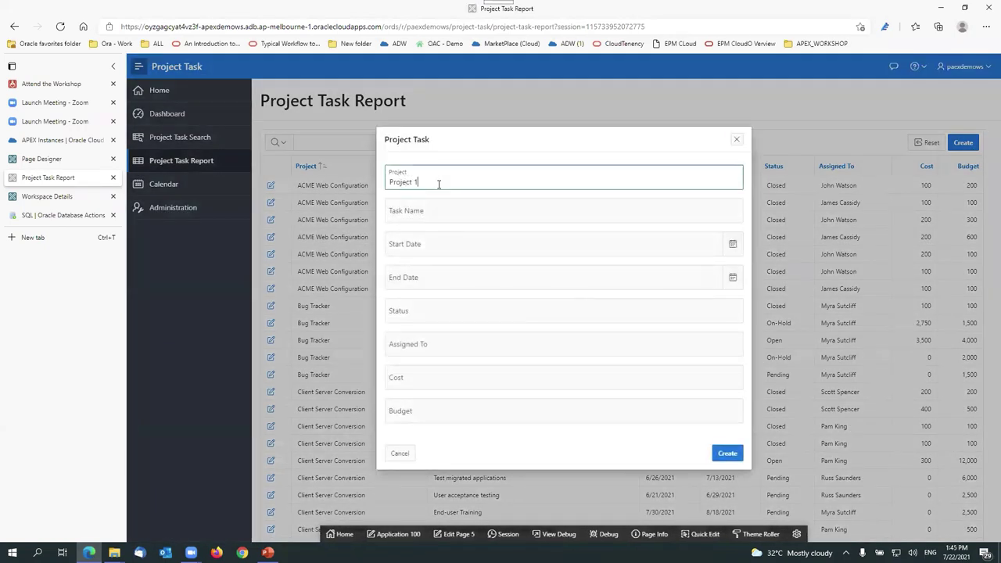
left_click(430, 203)
type("Ta")
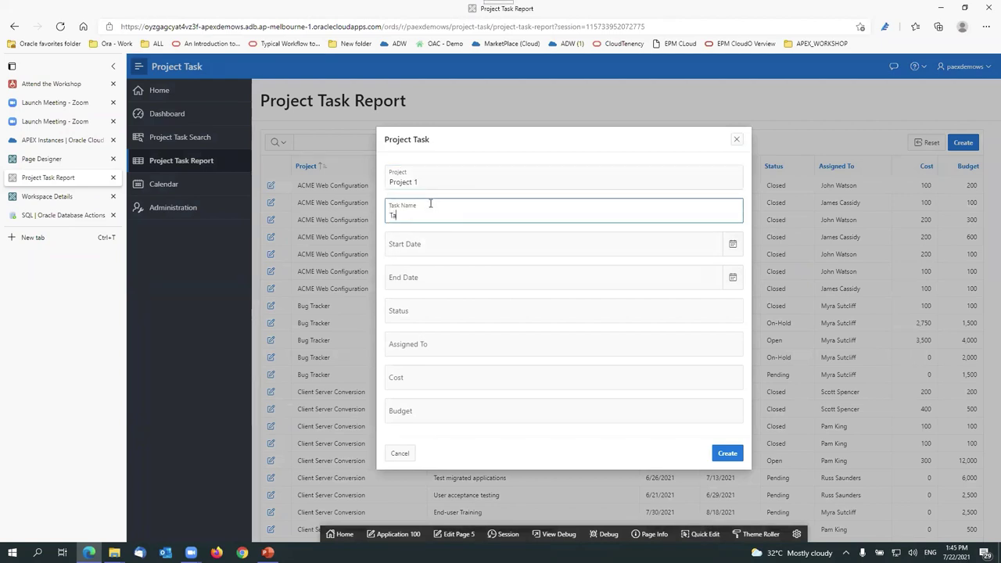
type("sk 1")
left_click(732, 244)
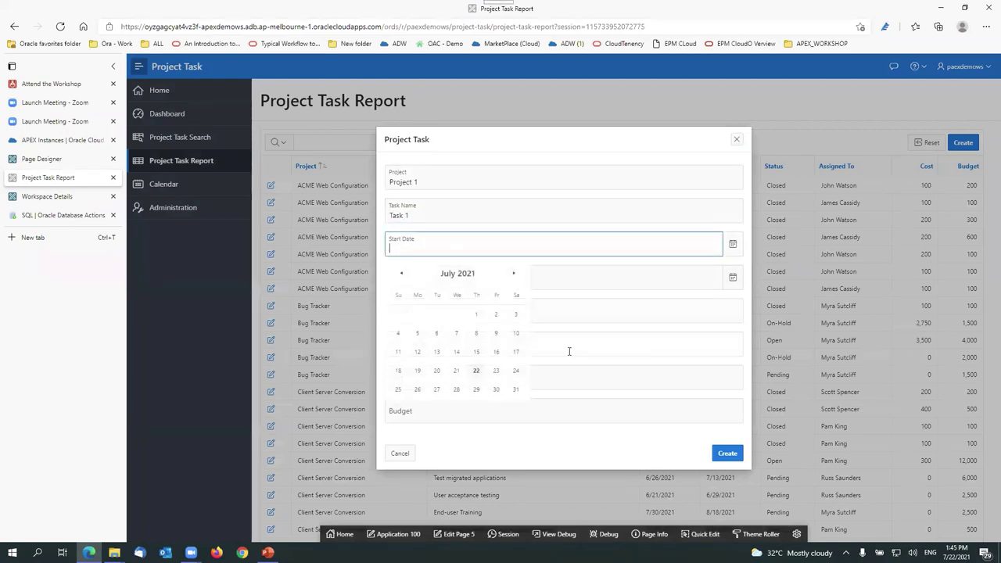
left_click(476, 370)
left_click(733, 278)
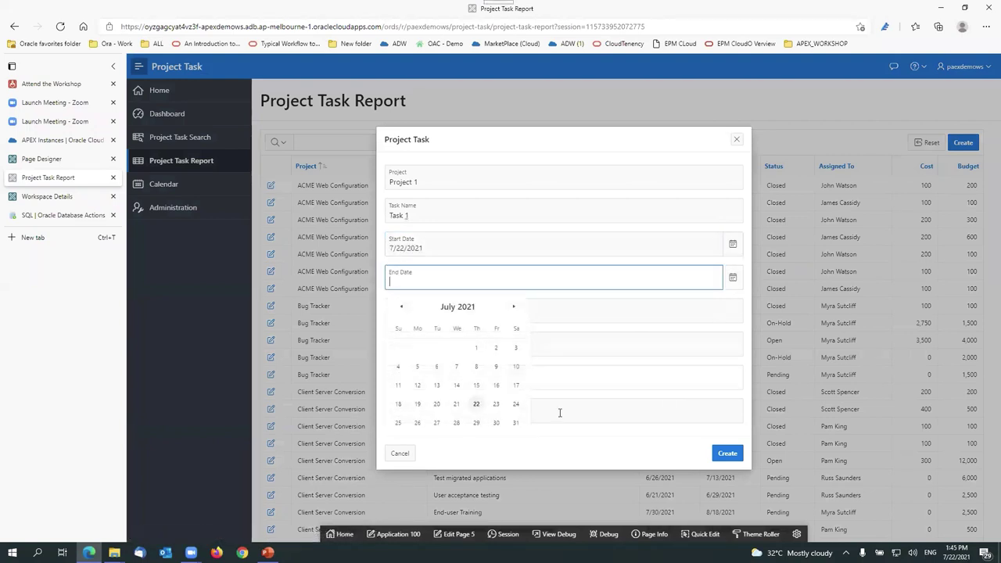
left_click(495, 422)
Step: Fill in the status, the assignee's e-mail, cost 1000 and budget 12000, then create the task
left_click(438, 309)
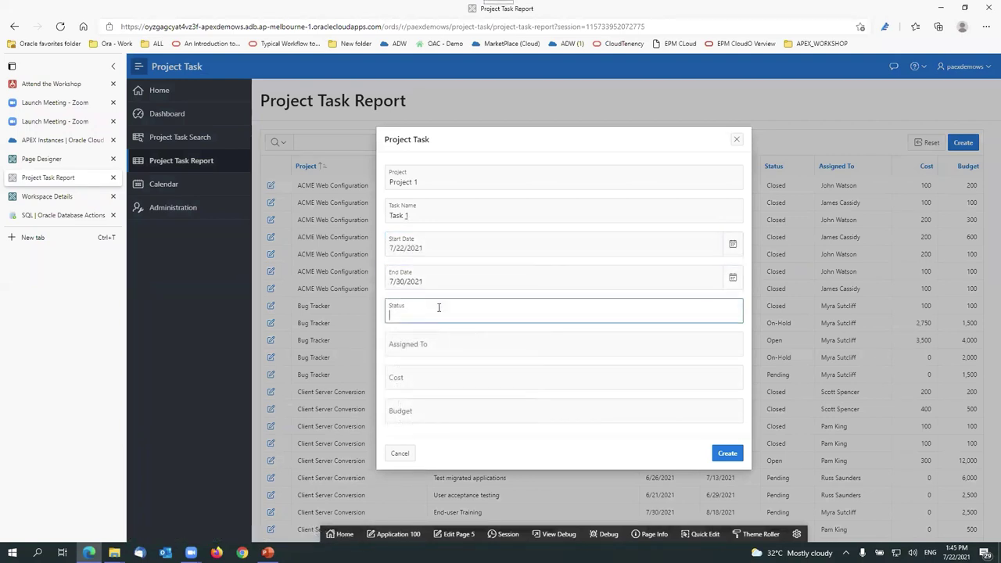
type("Opeb")
left_click(469, 349)
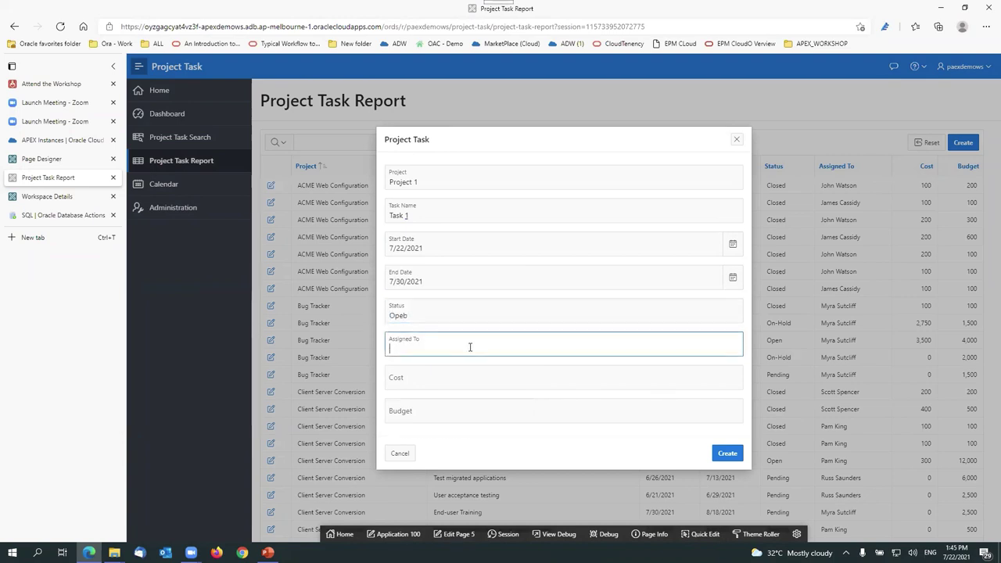
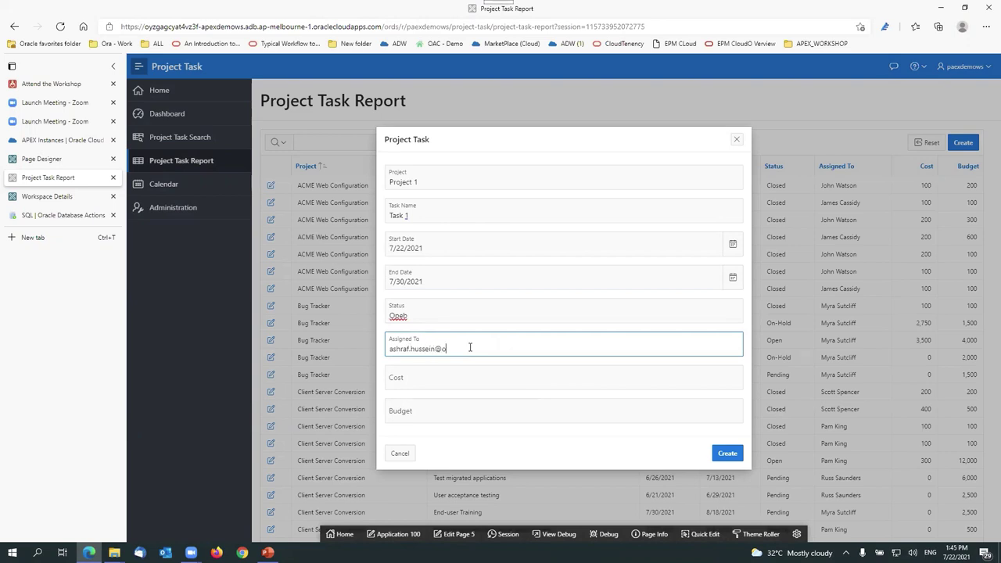
key("Tab")
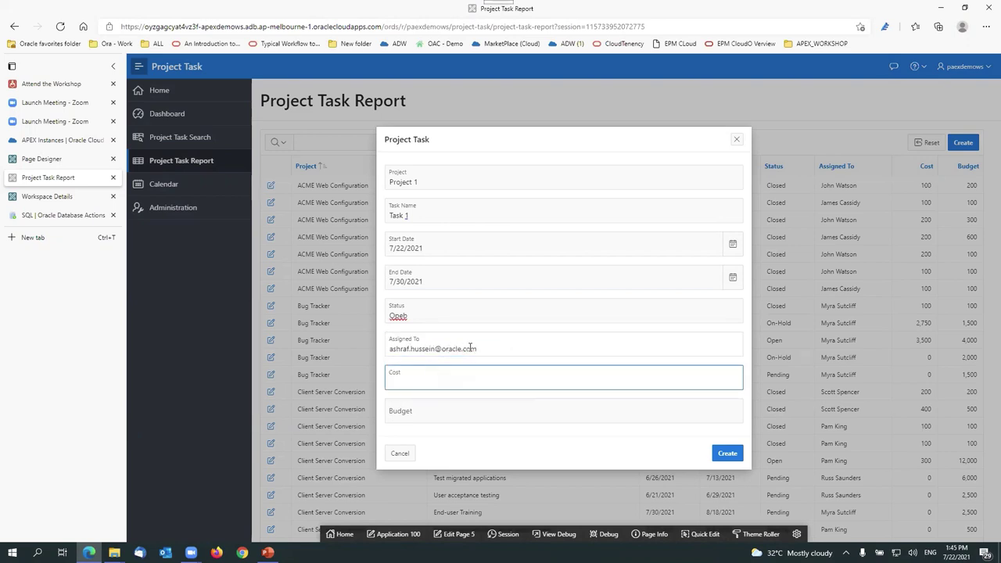
left_click(431, 411)
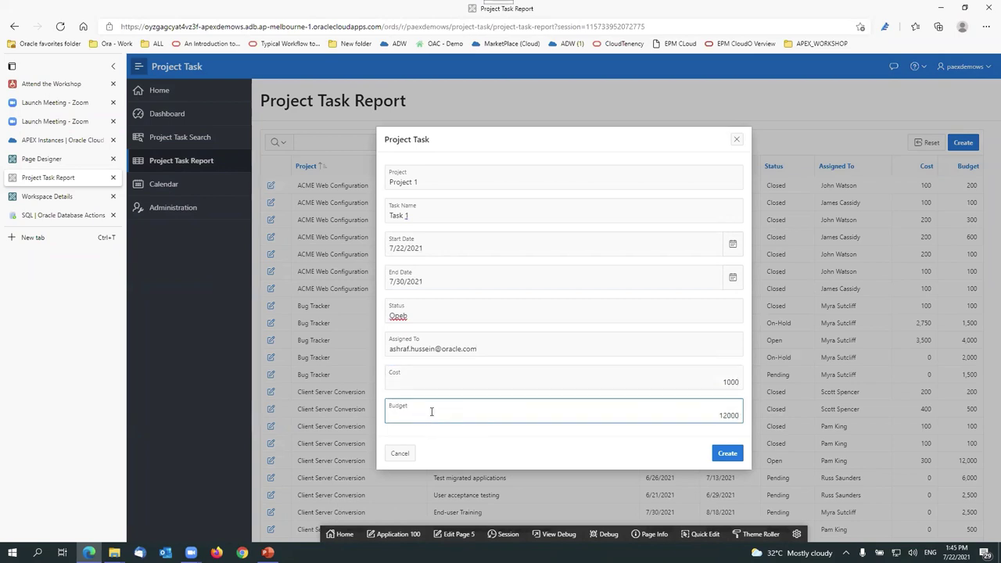
left_click(724, 454)
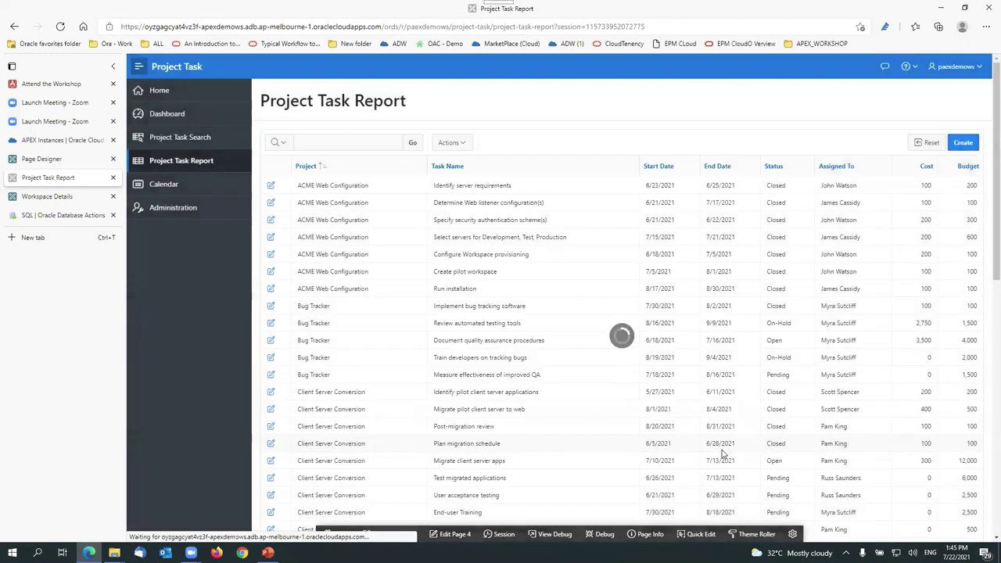
scroll(369, 291, "down", 10)
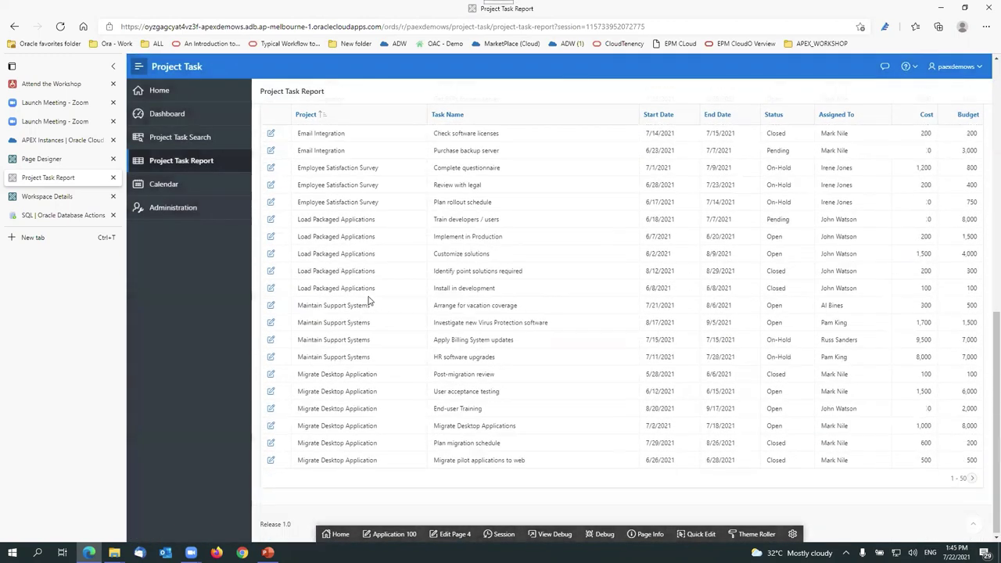
scroll(469, 368, "up", 6)
scroll(520, 371, "up", 3)
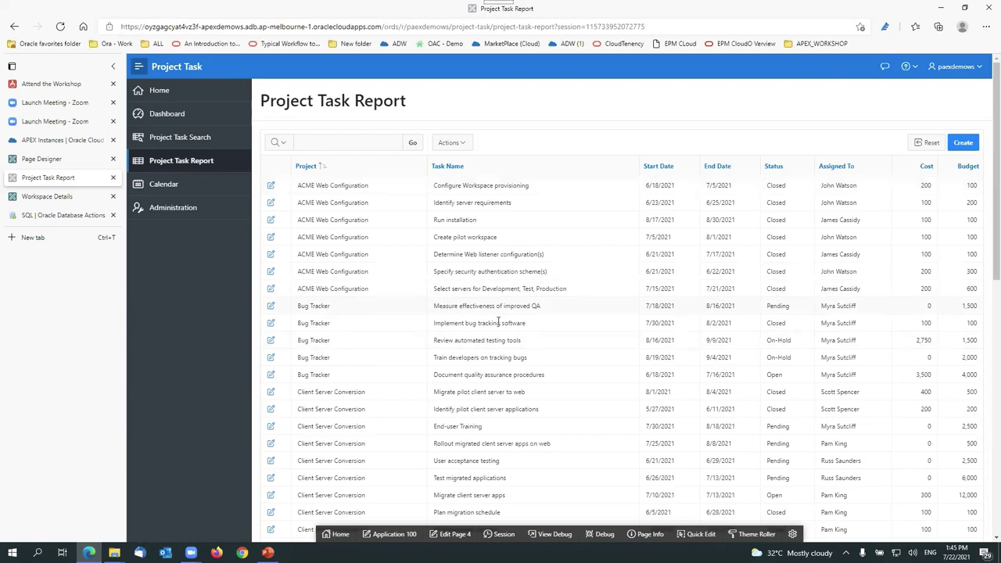
scroll(671, 363, "down", 10)
scroll(672, 360, "up", 10)
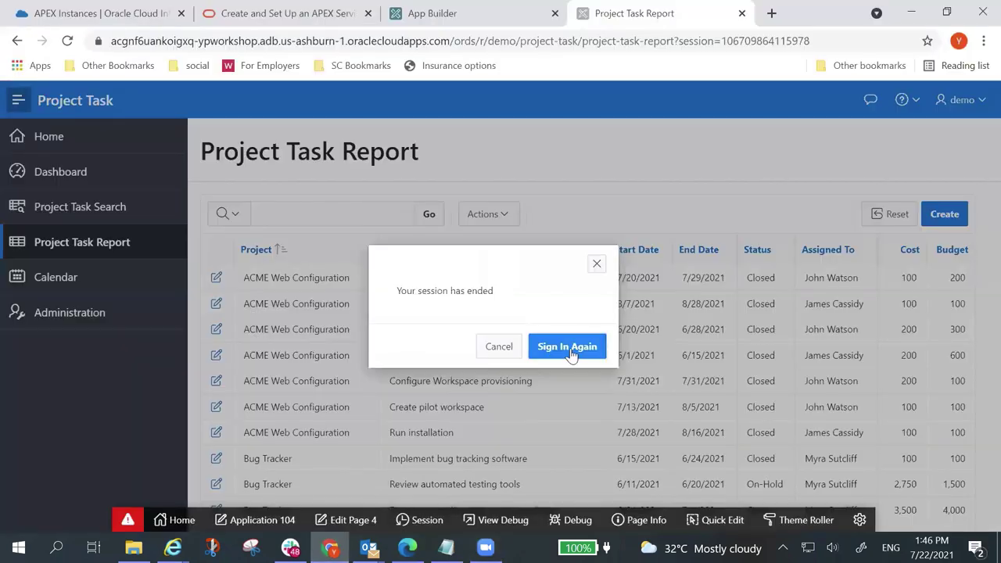
Step: Sign in again with the account username and password, retrying after the first attempt fails
left_click(569, 349)
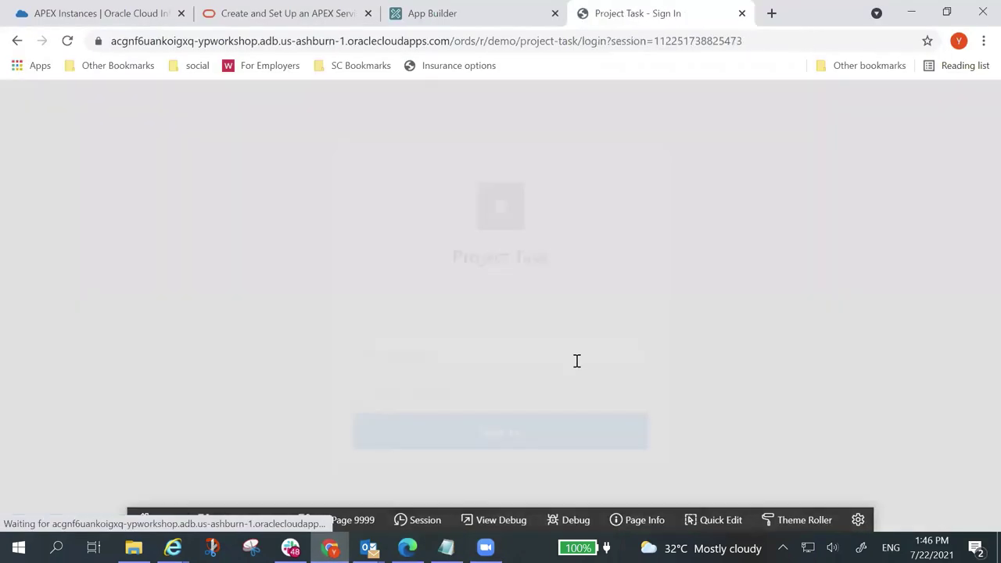
type("demo")
key("Tab")
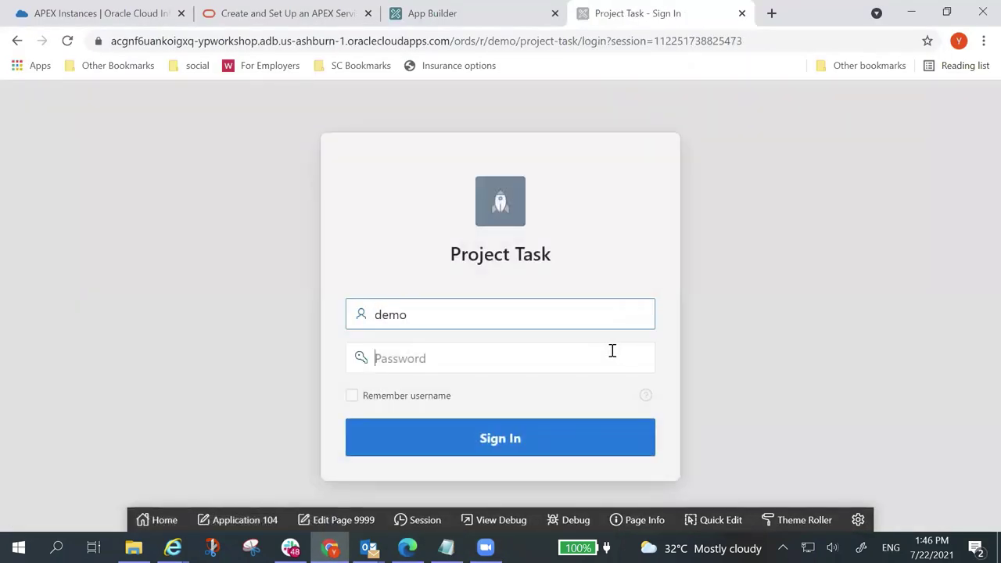
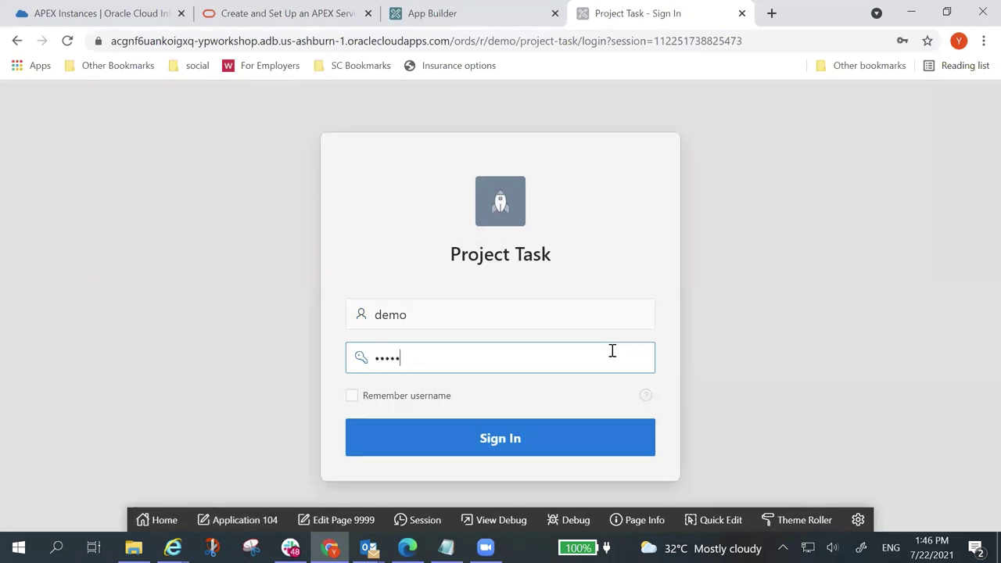
key("Return")
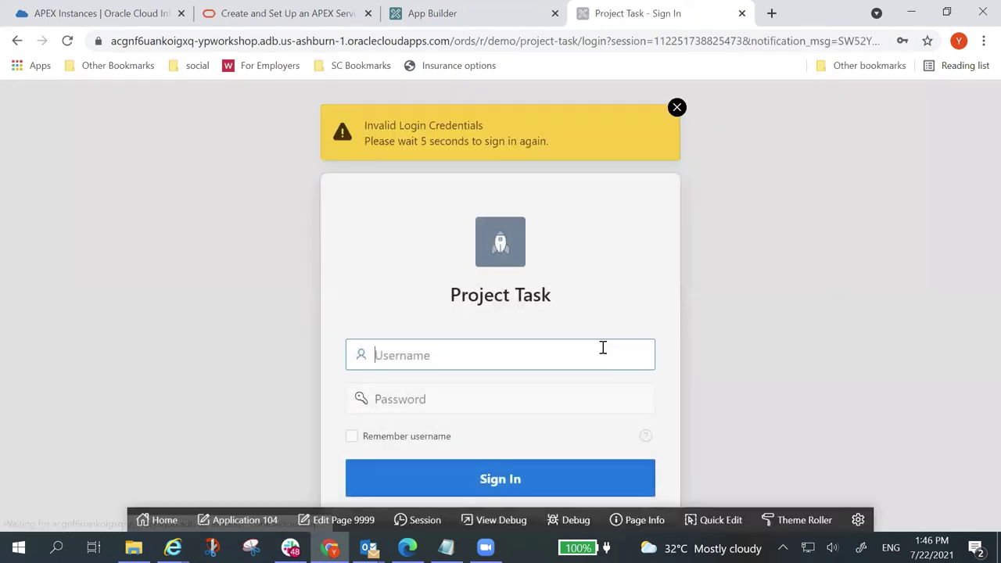
type("demo")
key("Tab")
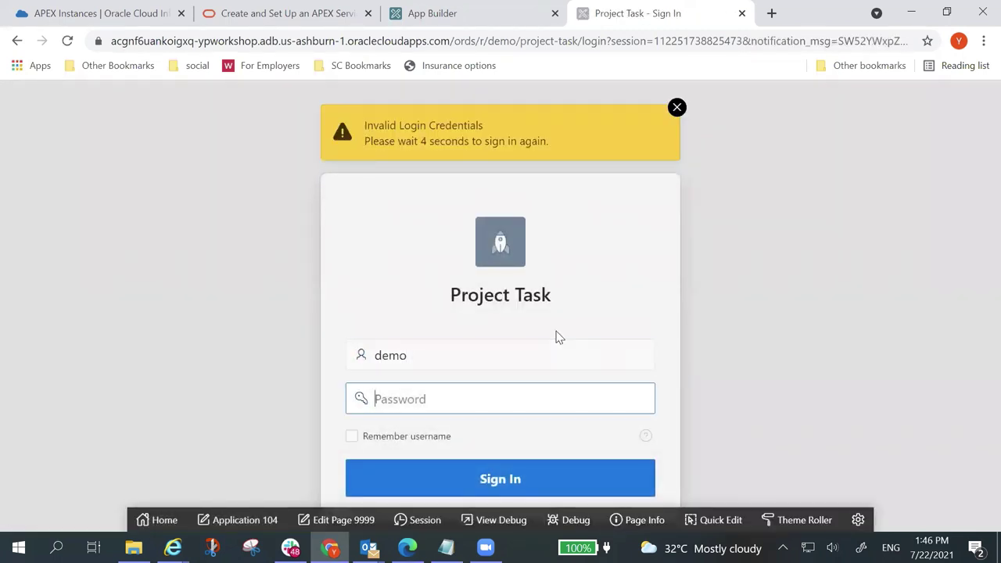
type("•••••••")
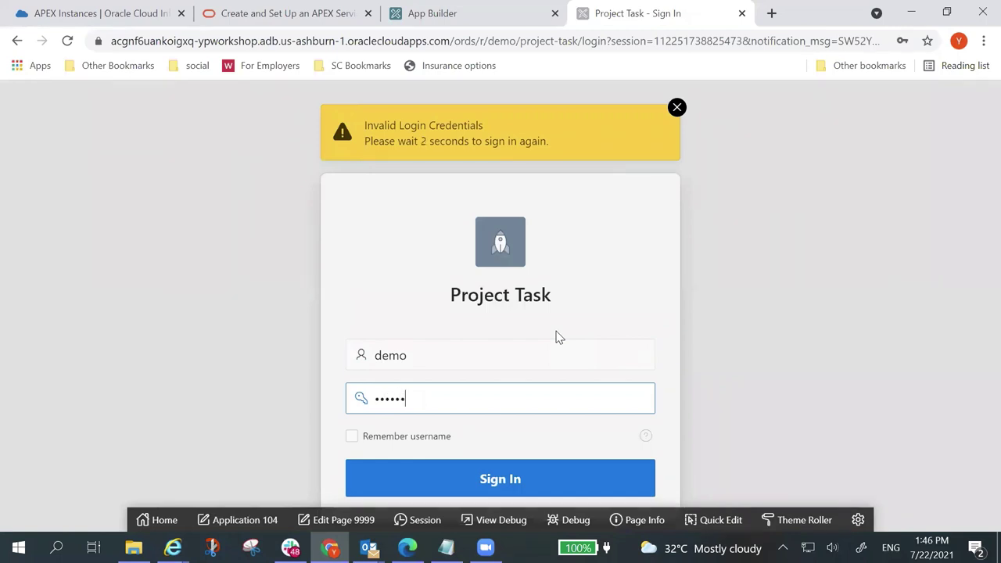
type("•••••••")
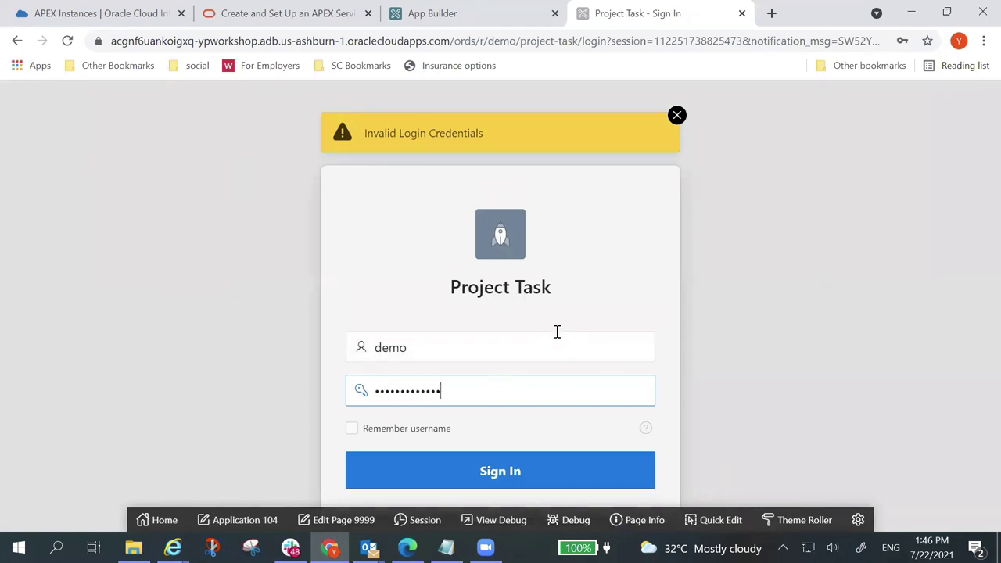
key("Return")
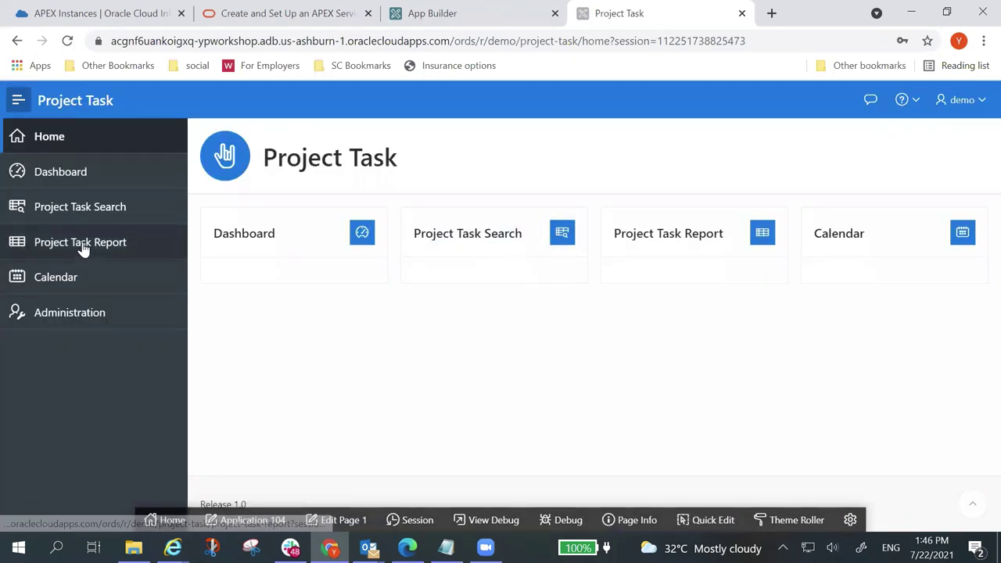
Step: Go to the Project Task Report page, view the Create form, and close it unsaved
left_click(84, 246)
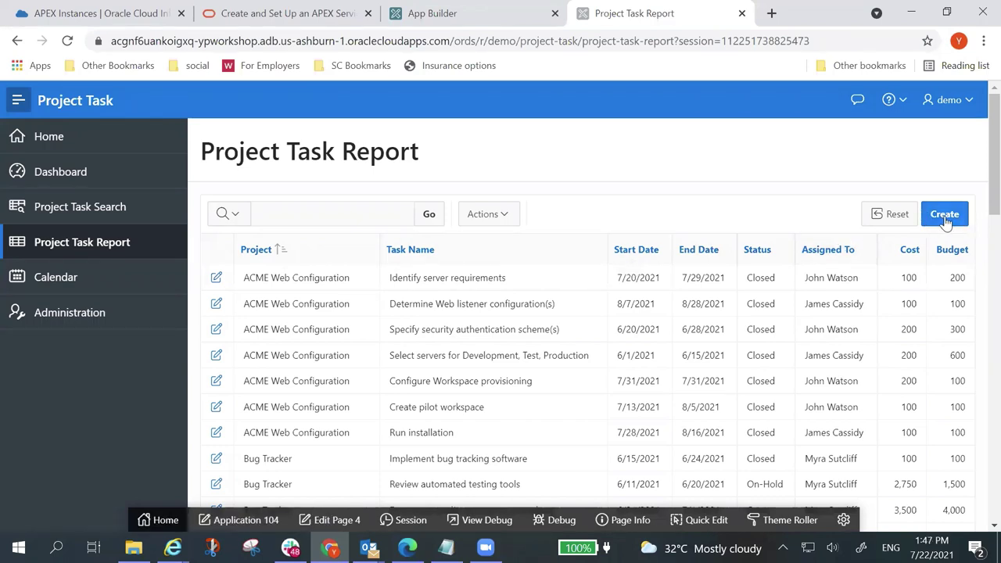
left_click(944, 214)
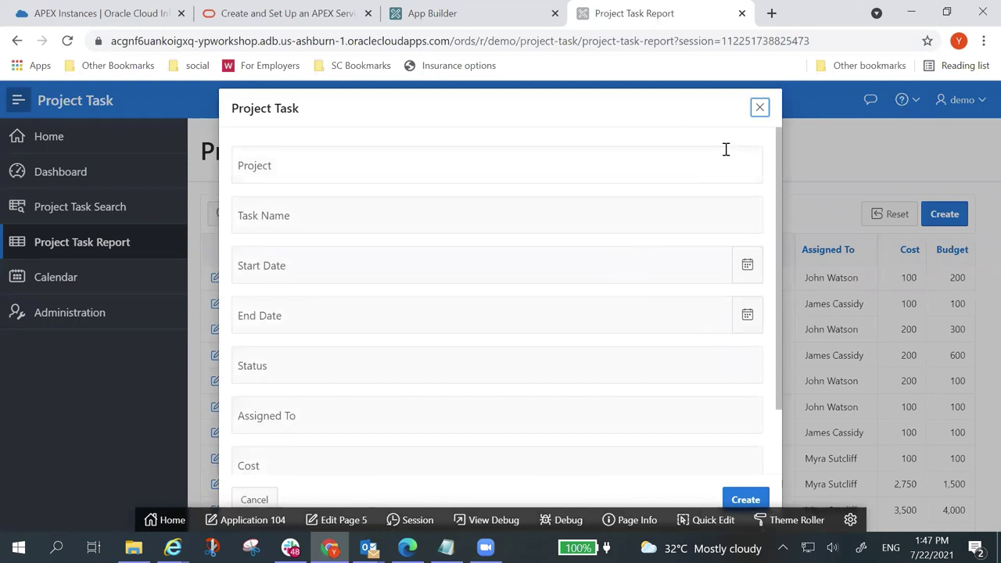
left_click(758, 109)
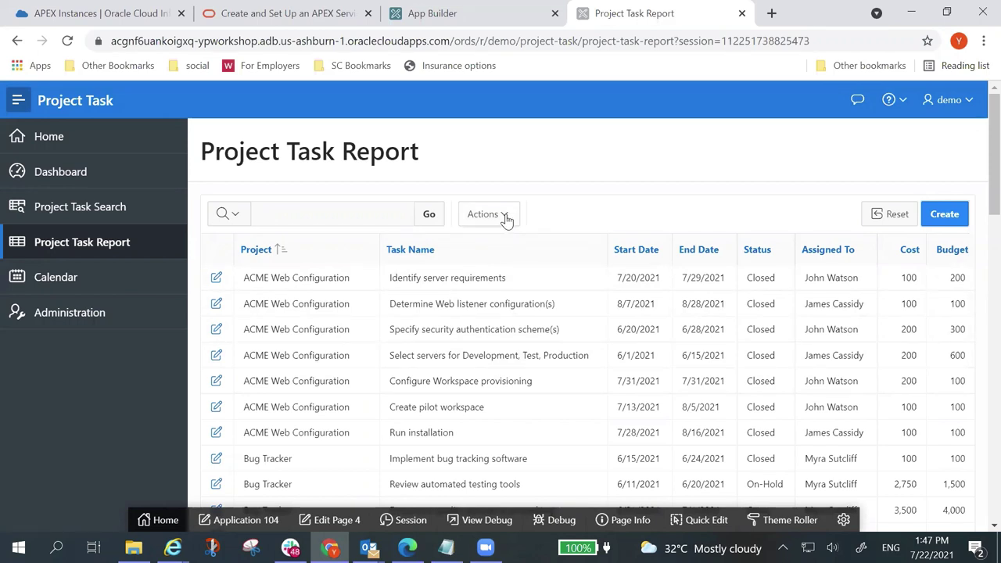
Step: Browse the Actions menu's Format and Data entries, then open the Project column's heading menu
left_click(506, 219)
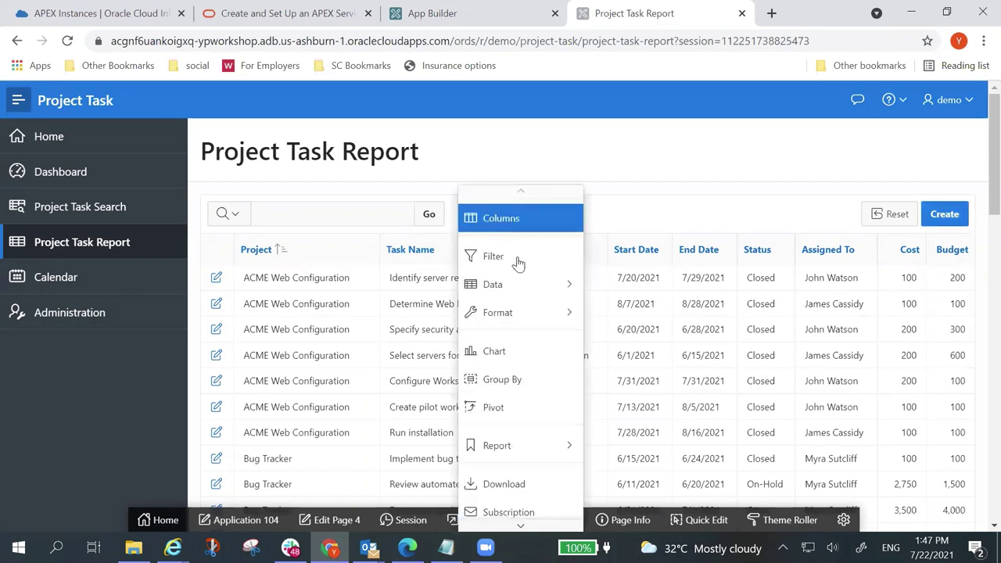
mouse_move(538, 311)
mouse_move(539, 286)
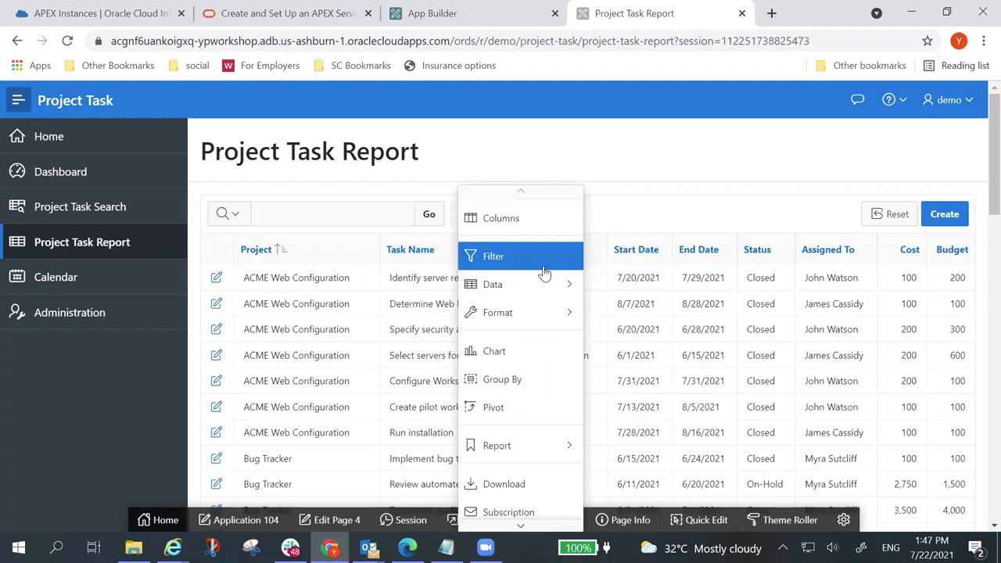
left_click(334, 253)
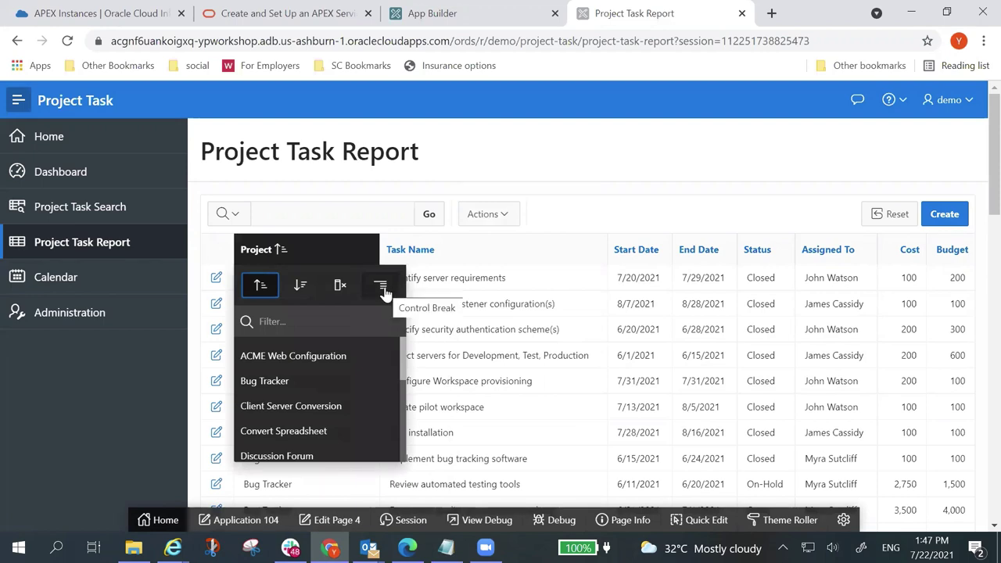
Step: Apply a Project control break, scroll through the project groups, then remove the break
left_click(382, 286)
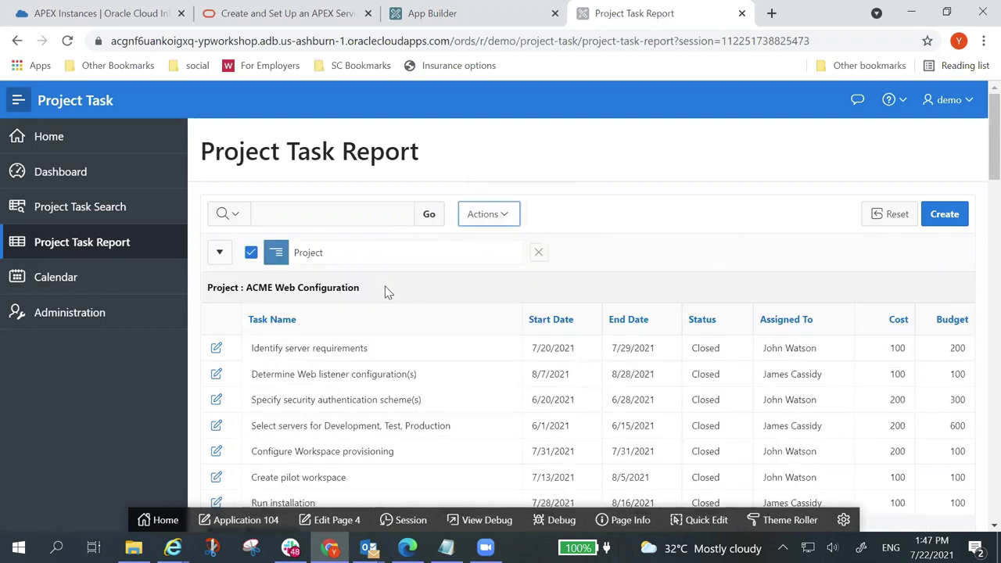
scroll(696, 313, "down", 2)
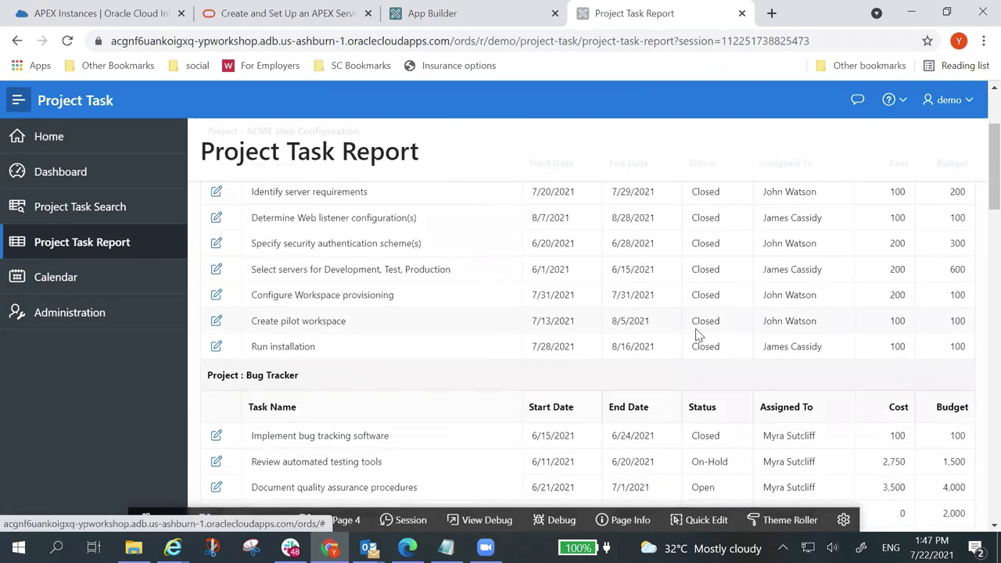
scroll(698, 334, "down", 3)
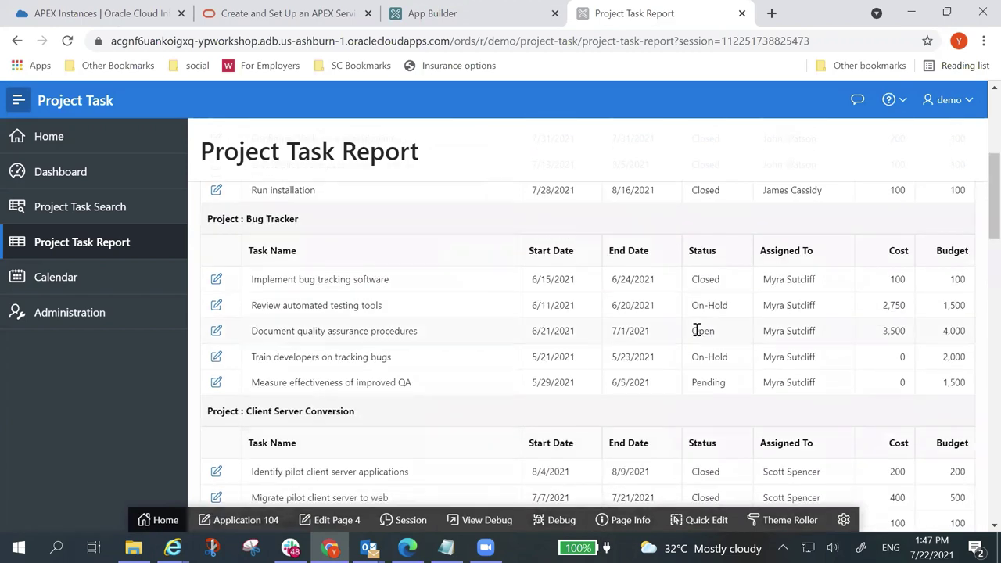
scroll(698, 334, "down", 2)
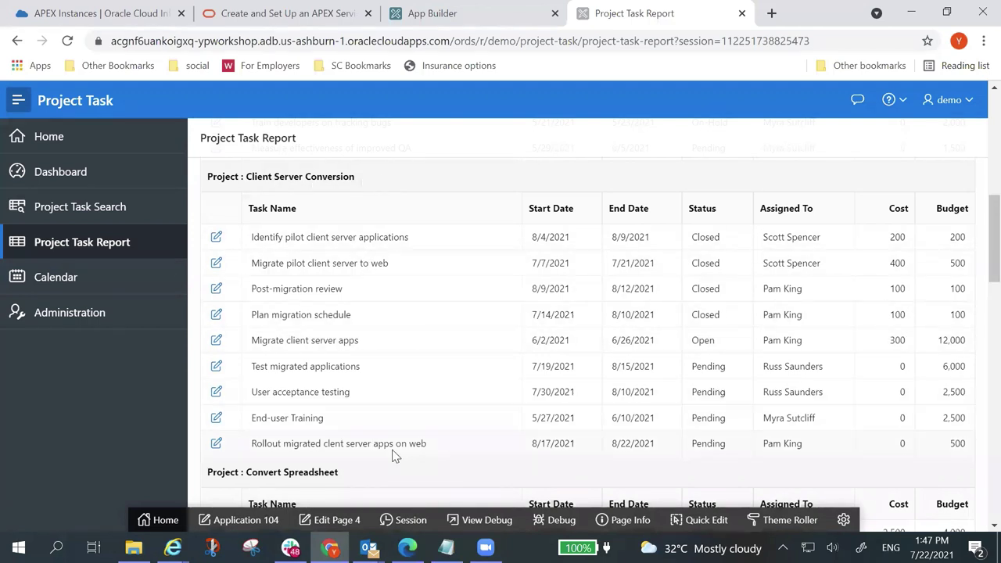
scroll(479, 414, "down", 3)
scroll(478, 409, "down", 2)
scroll(479, 409, "up", 15)
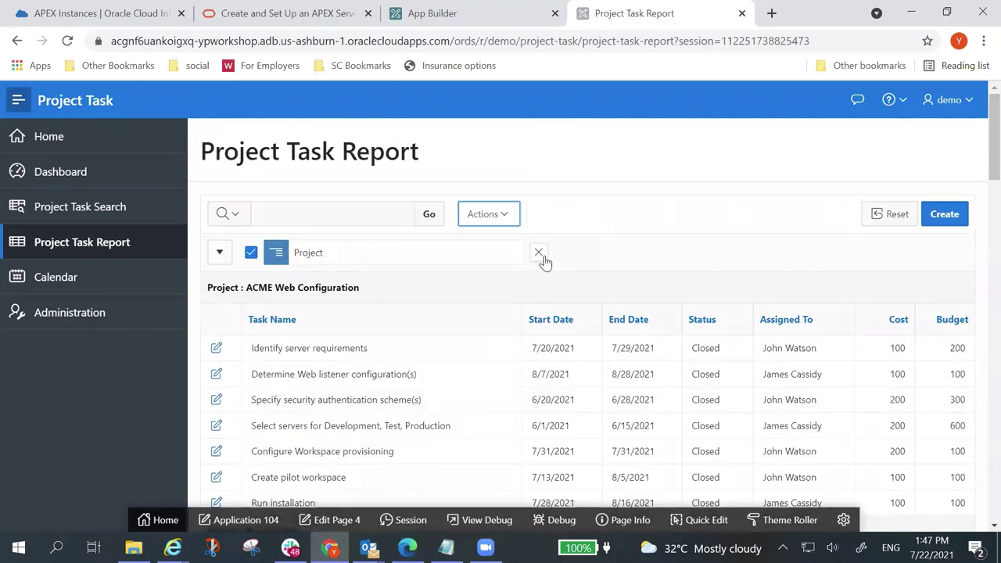
left_click(540, 254)
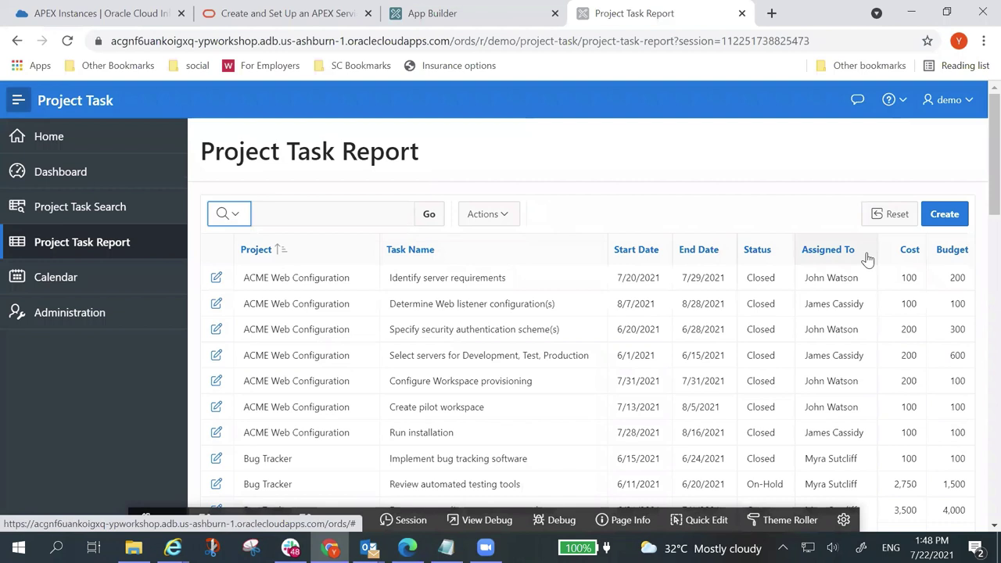
left_click(867, 259)
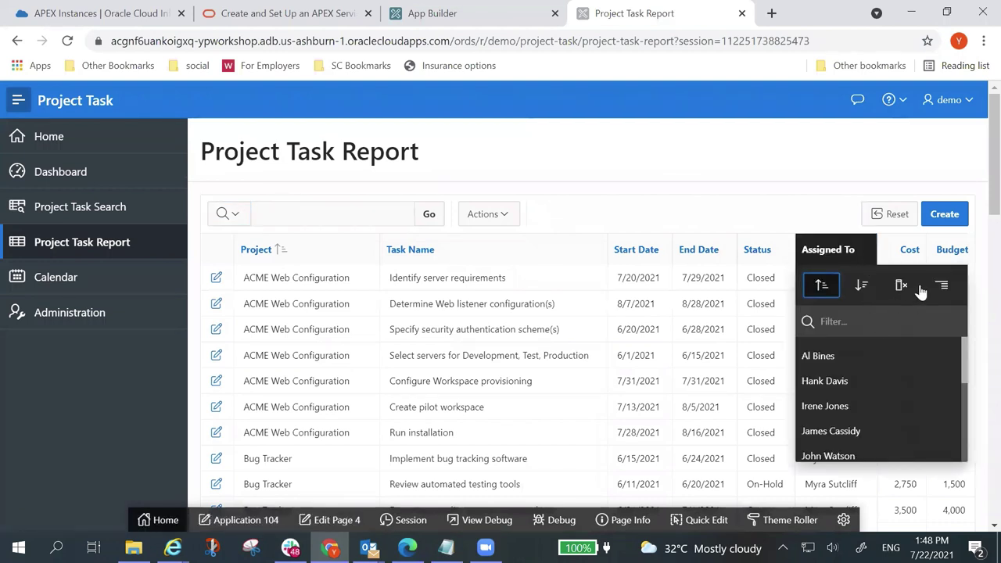
left_click(943, 286)
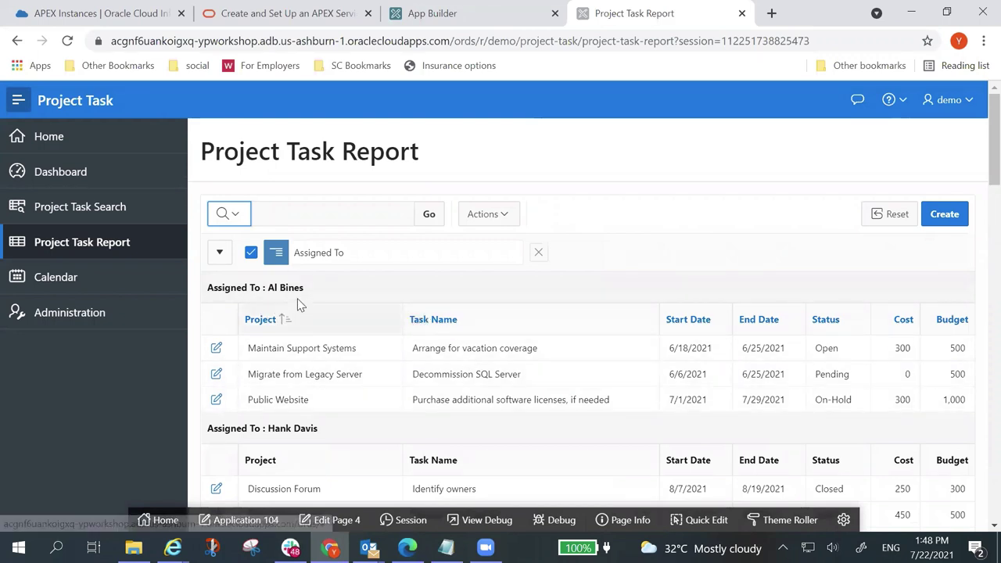
scroll(290, 297, "down", 2)
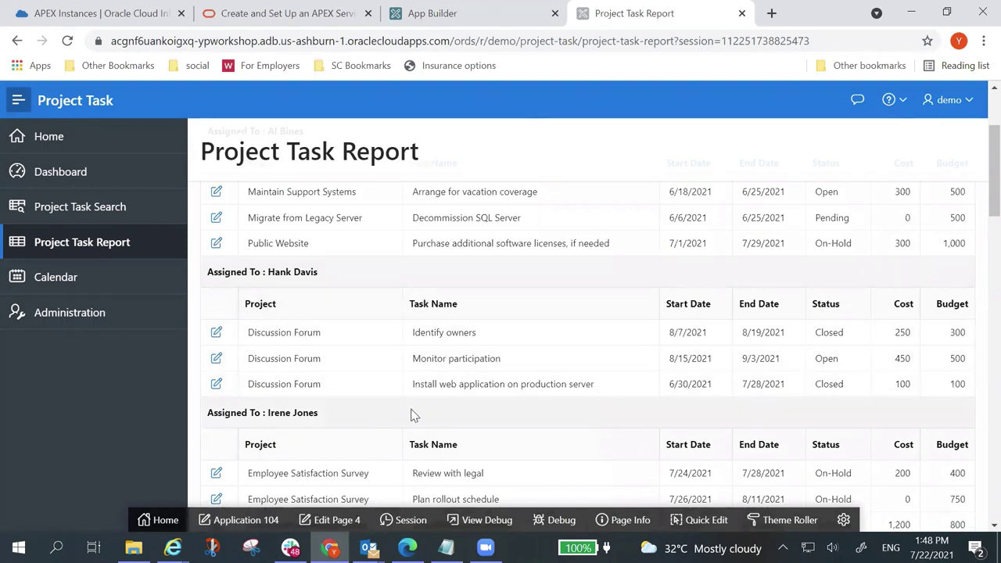
scroll(415, 415, "down", 1)
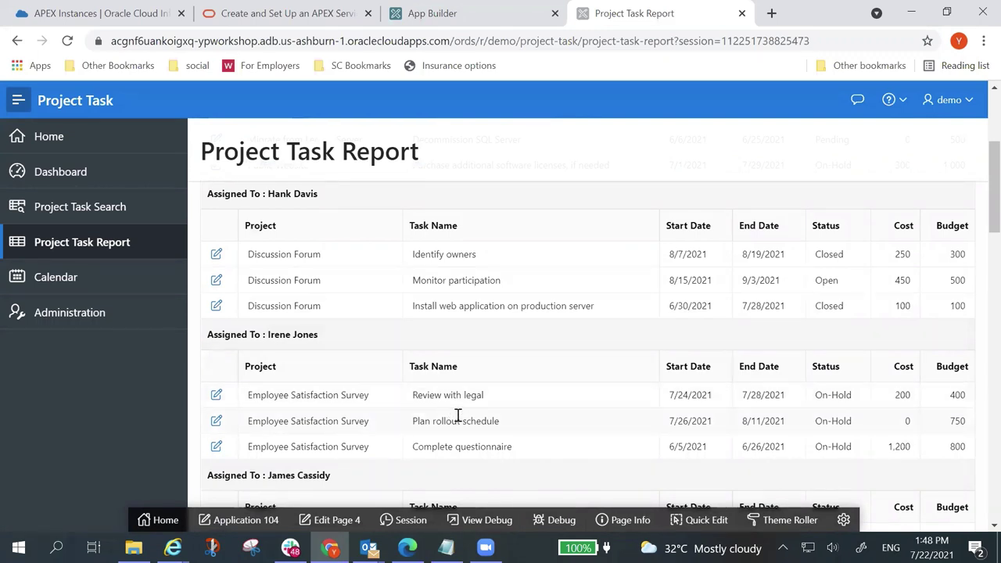
scroll(458, 420, "down", 2)
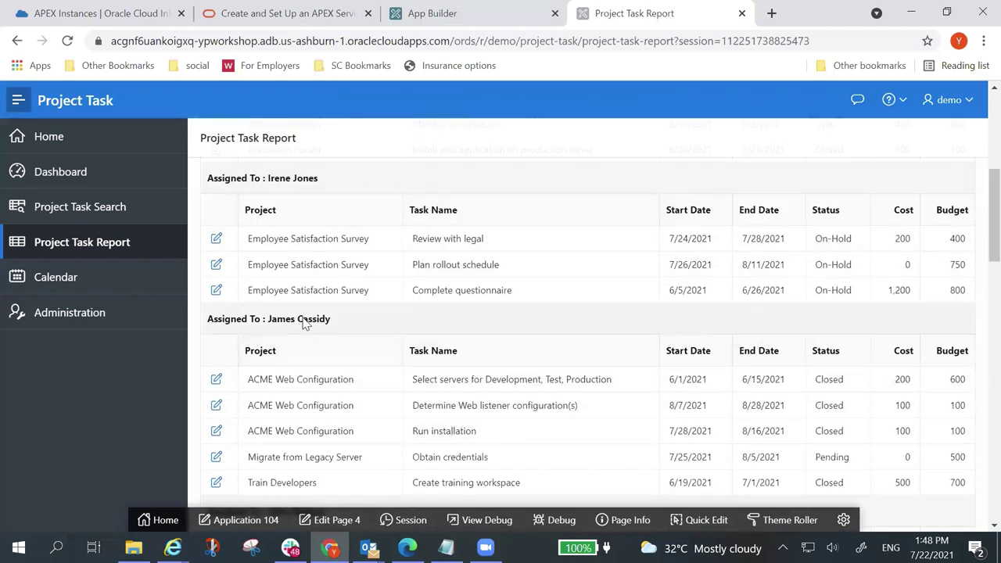
scroll(297, 395, "down", 1)
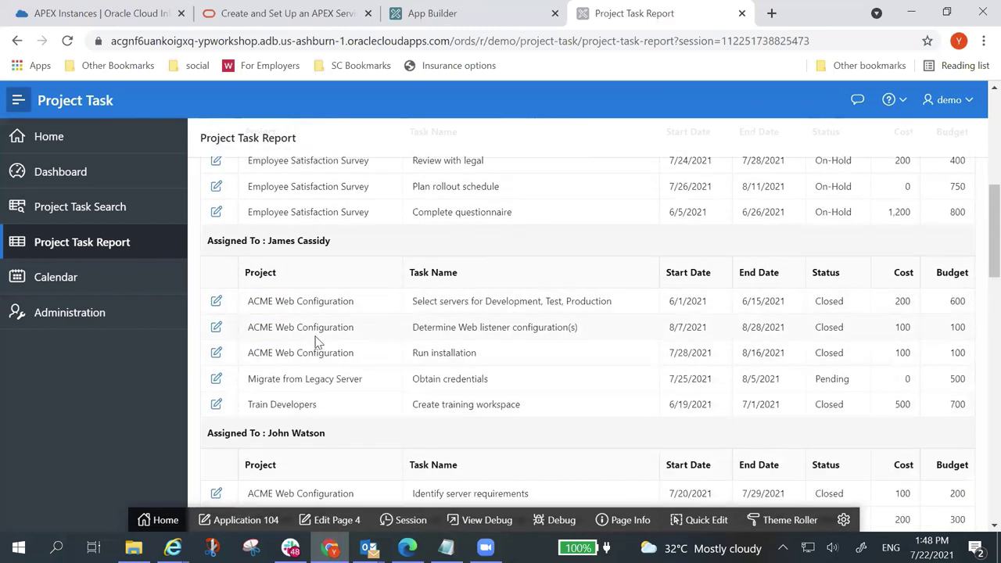
scroll(315, 354, "up", 4)
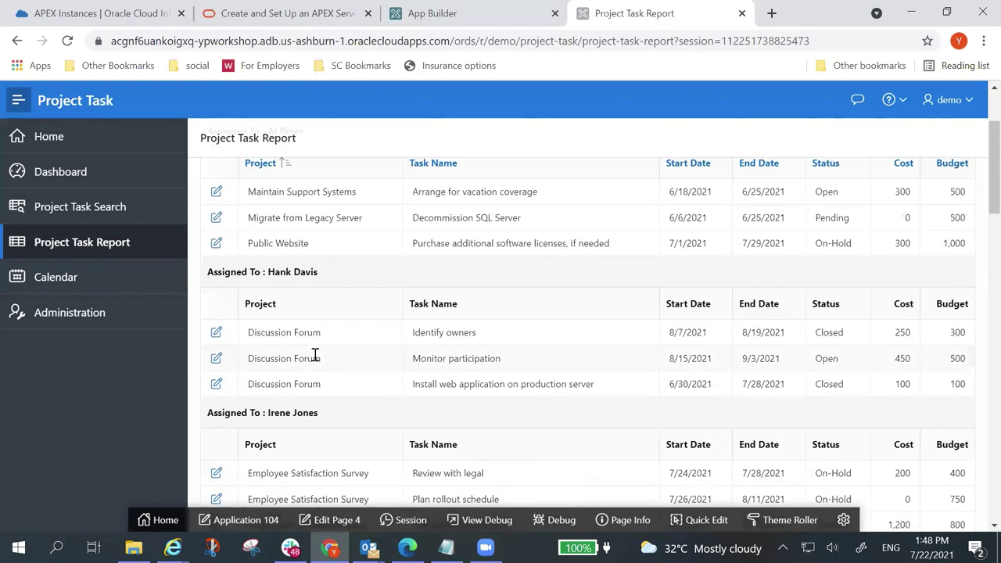
scroll(312, 344, "up", 2)
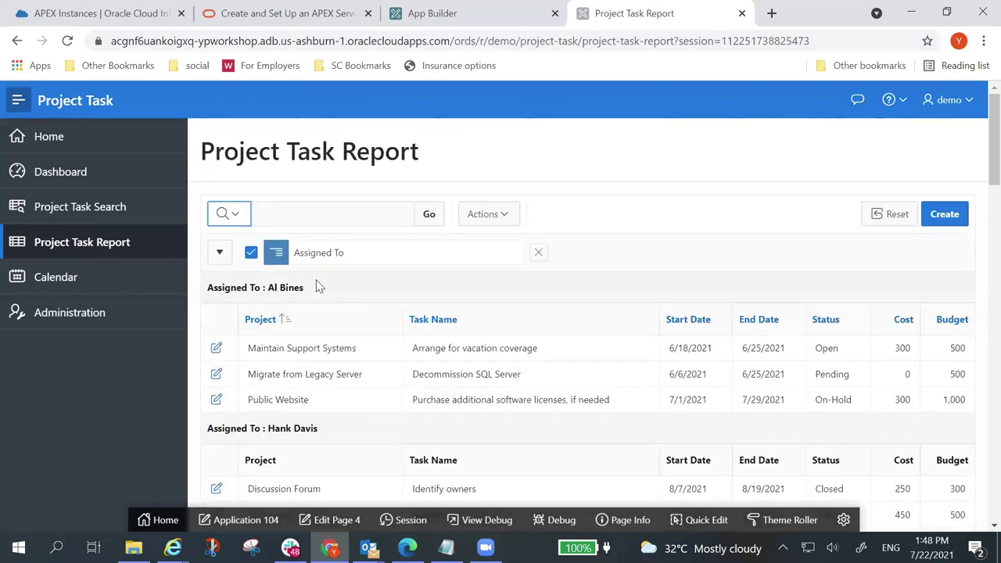
left_click(540, 255)
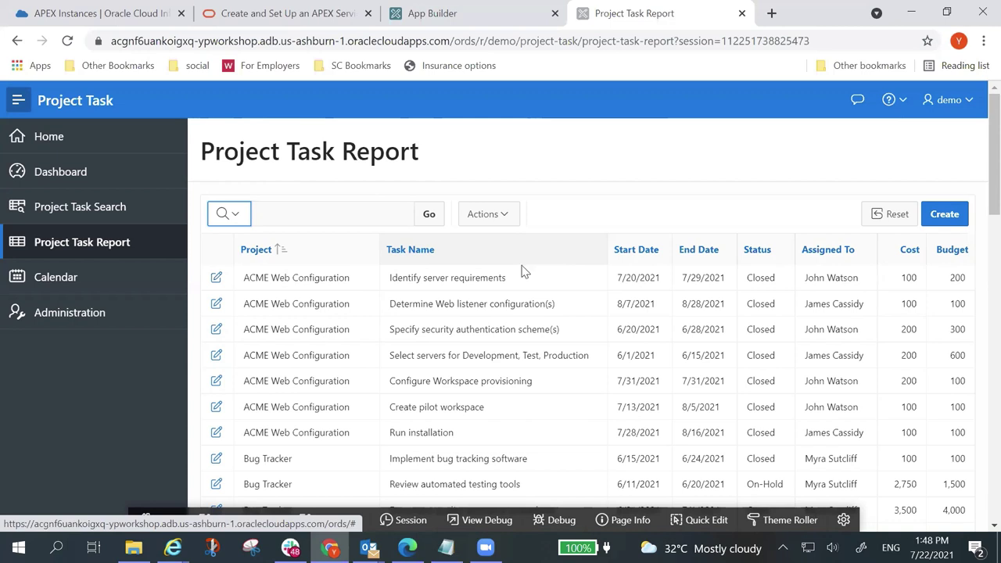
Step: Create a computed column labelled 'Budget V Cost' with the $5,234.10 currency format
left_click(506, 217)
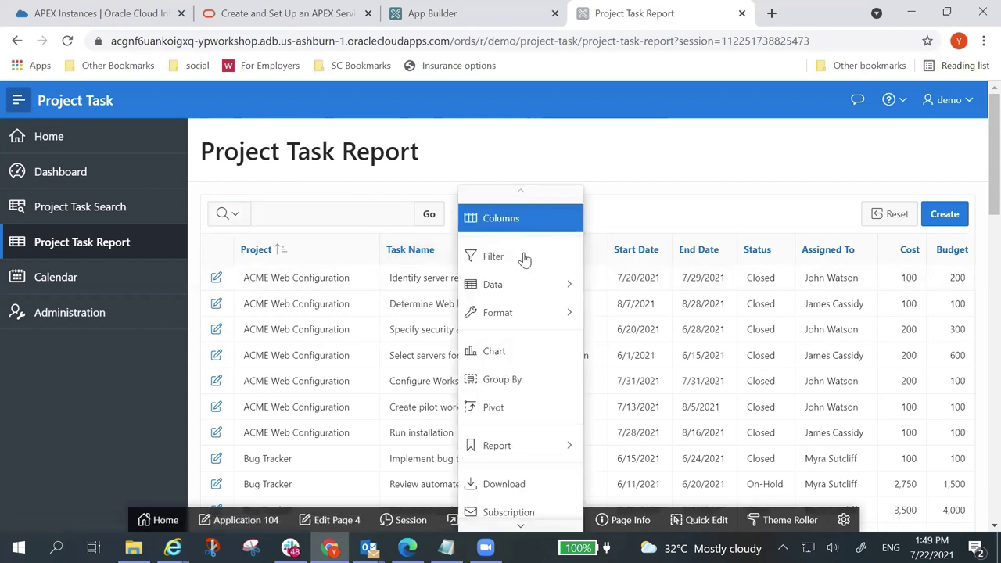
mouse_move(534, 288)
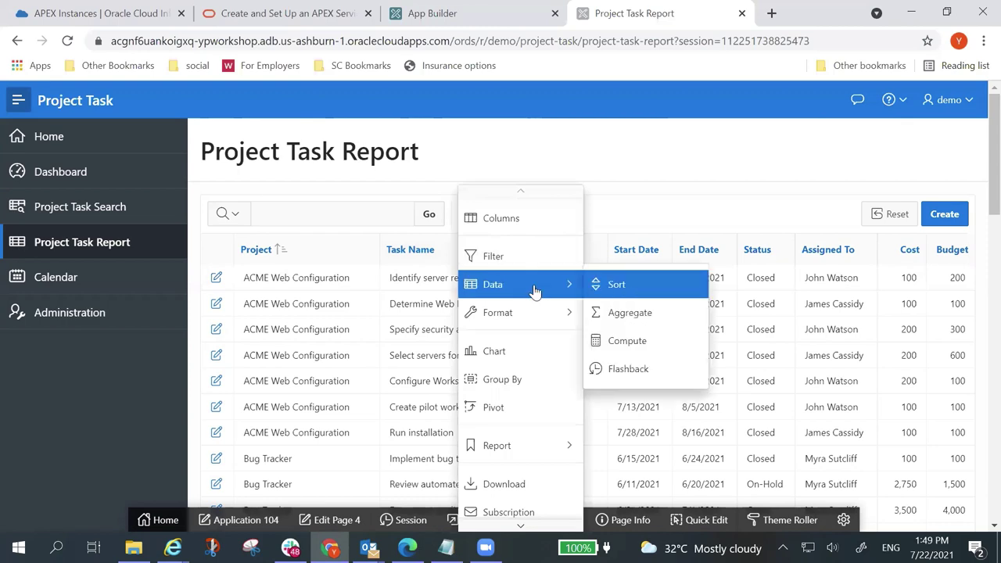
left_click(663, 344)
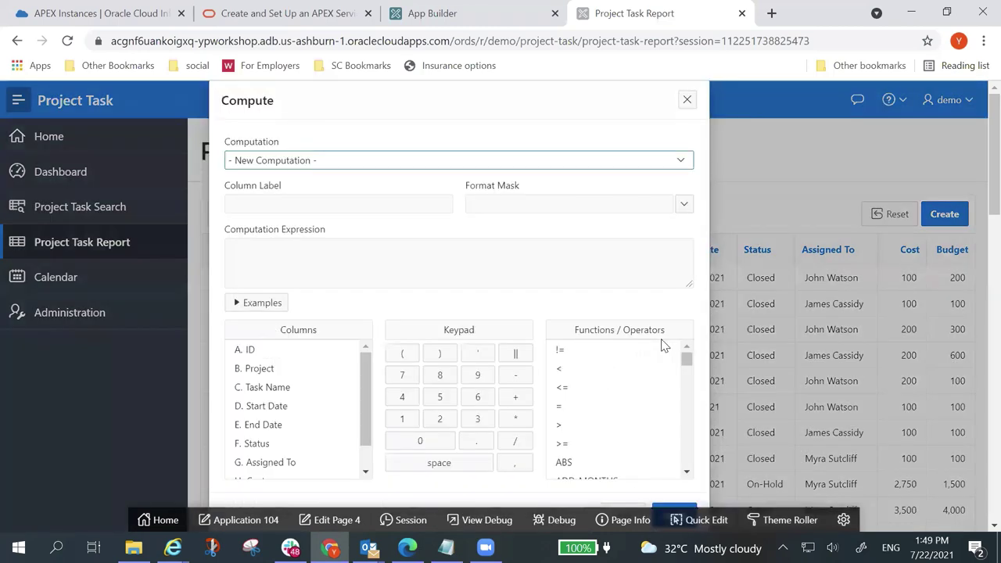
left_click(322, 201)
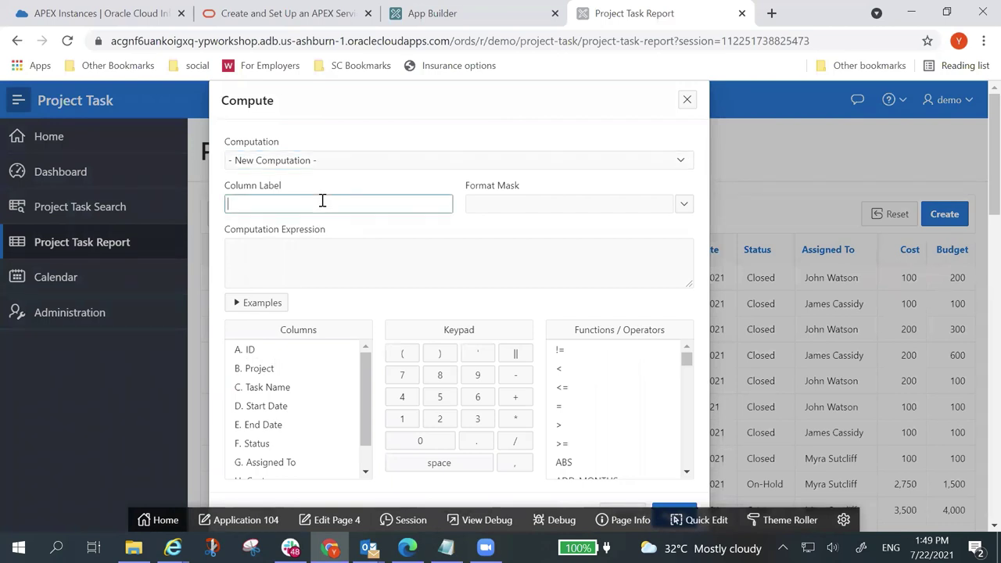
type("Budge")
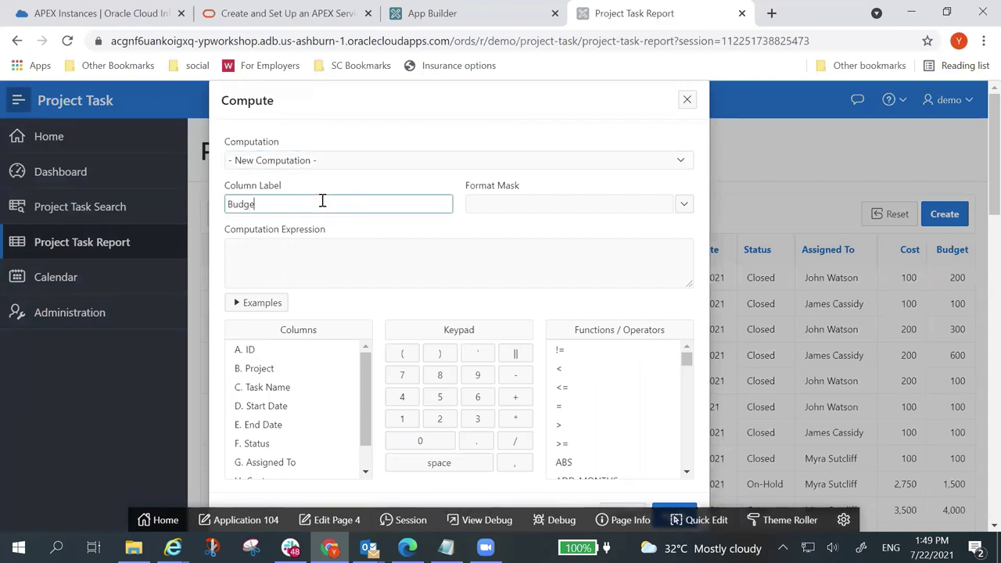
type("t V Cost")
left_click(688, 208)
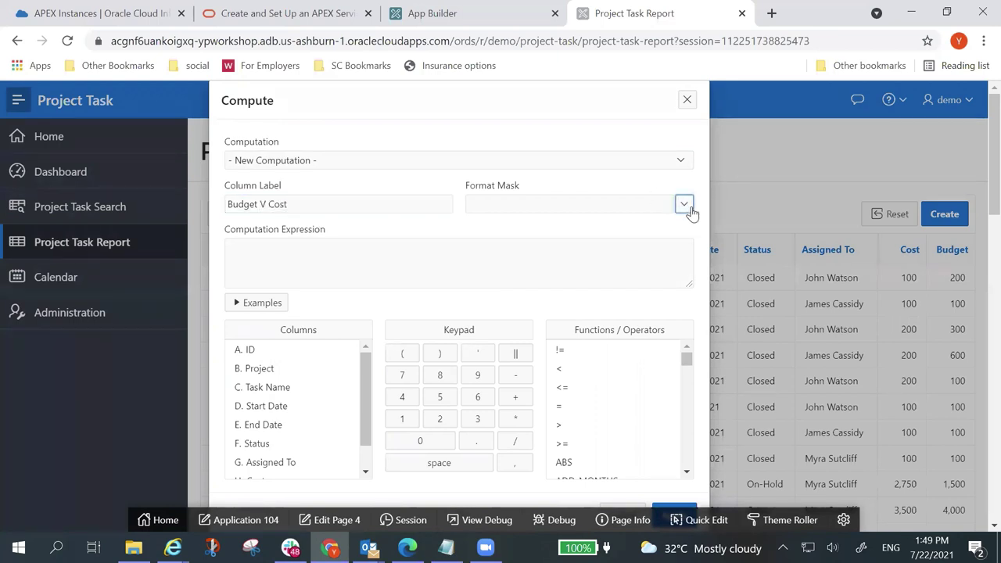
left_click(688, 207)
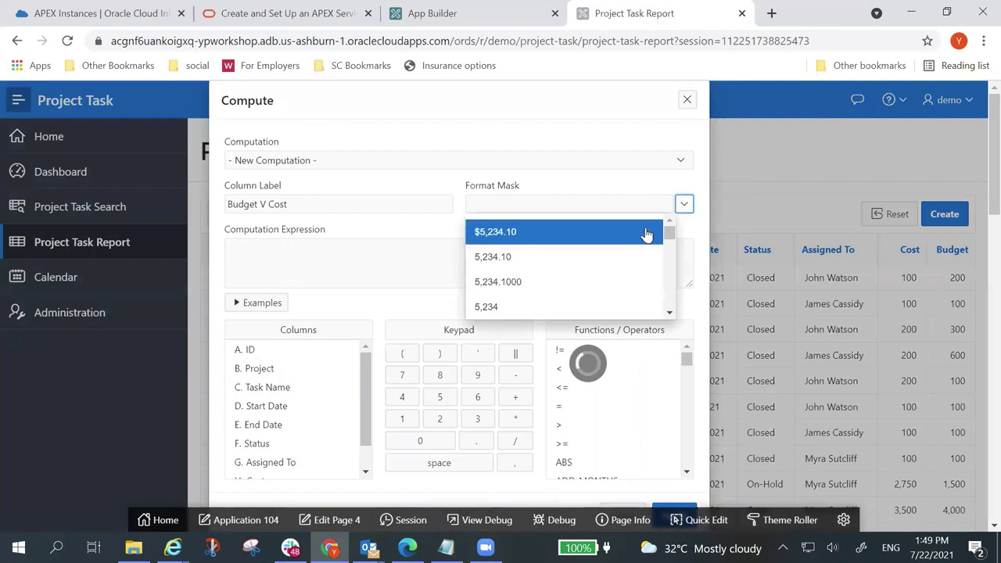
left_click(567, 238)
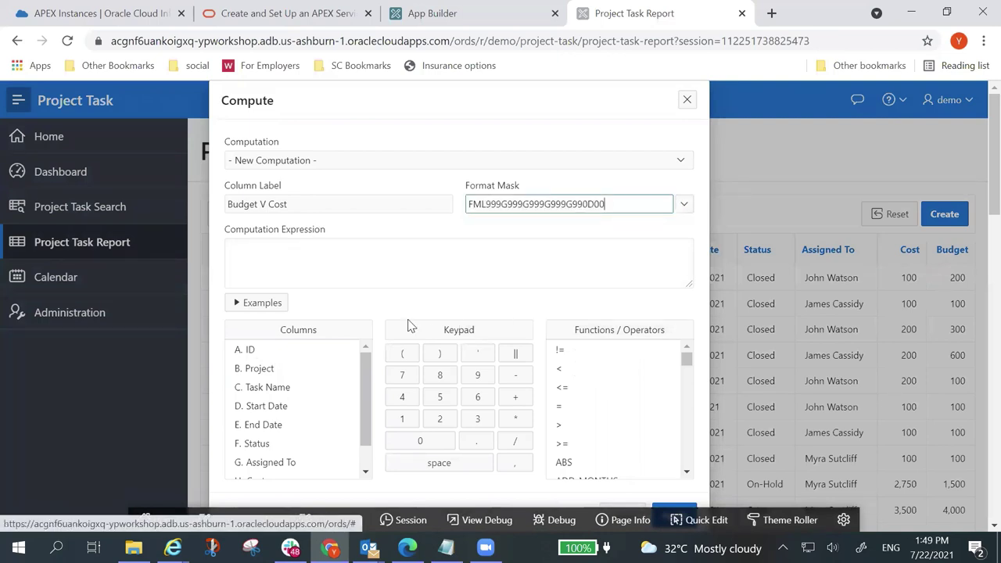
Step: Set its expression to Budget minus Cost and add the column to the report
left_click(300, 256)
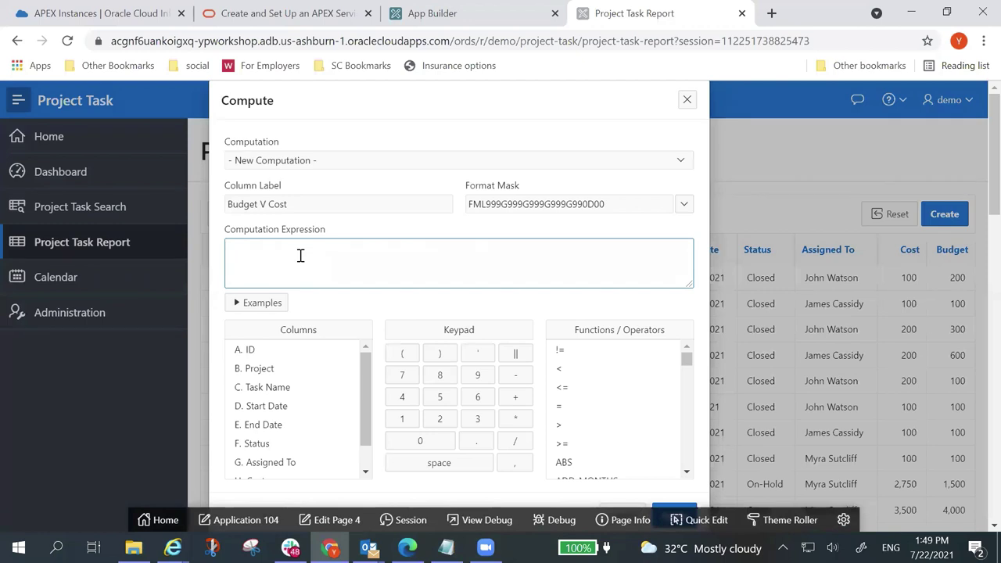
left_click_drag(367, 425, 372, 465)
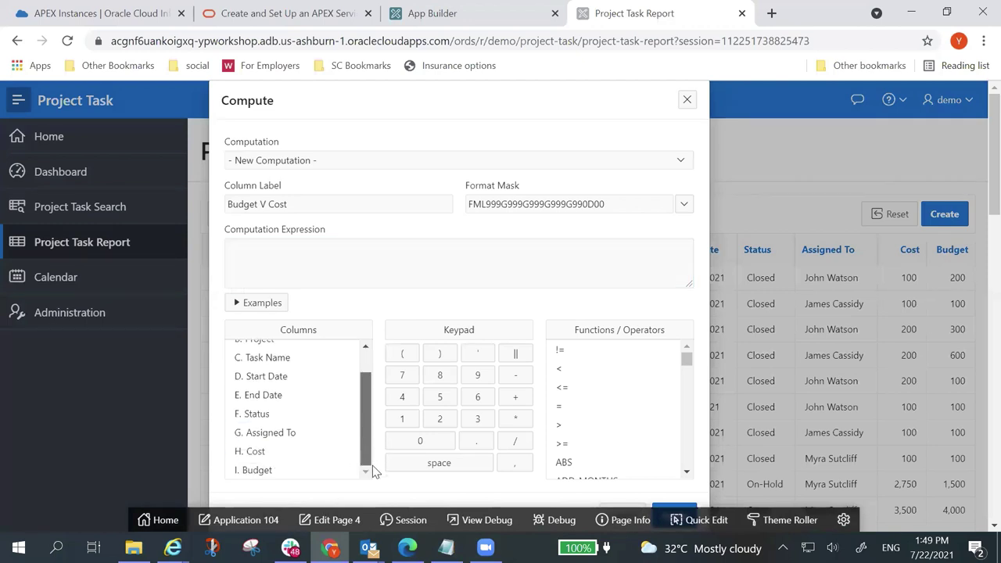
left_click(284, 470)
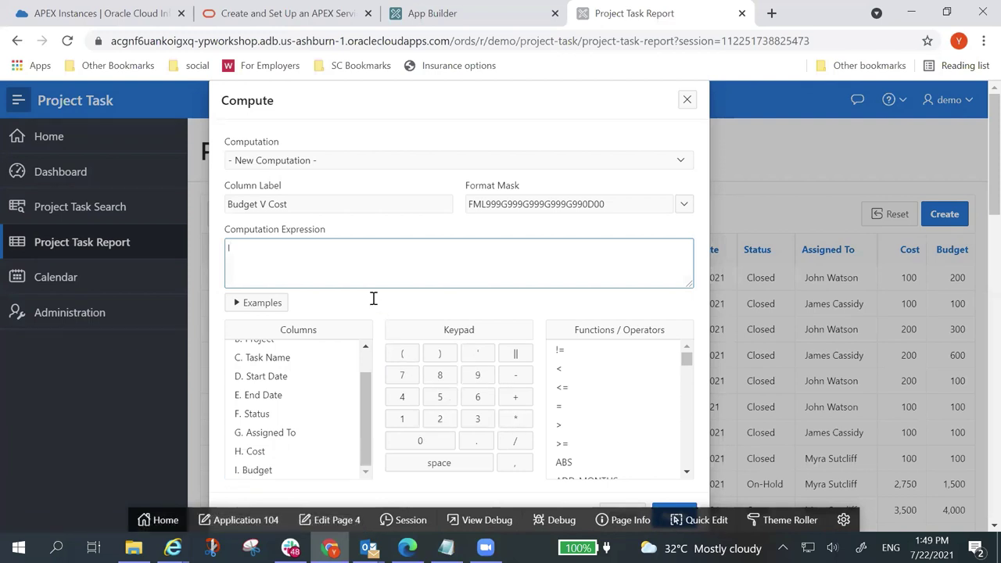
type("-")
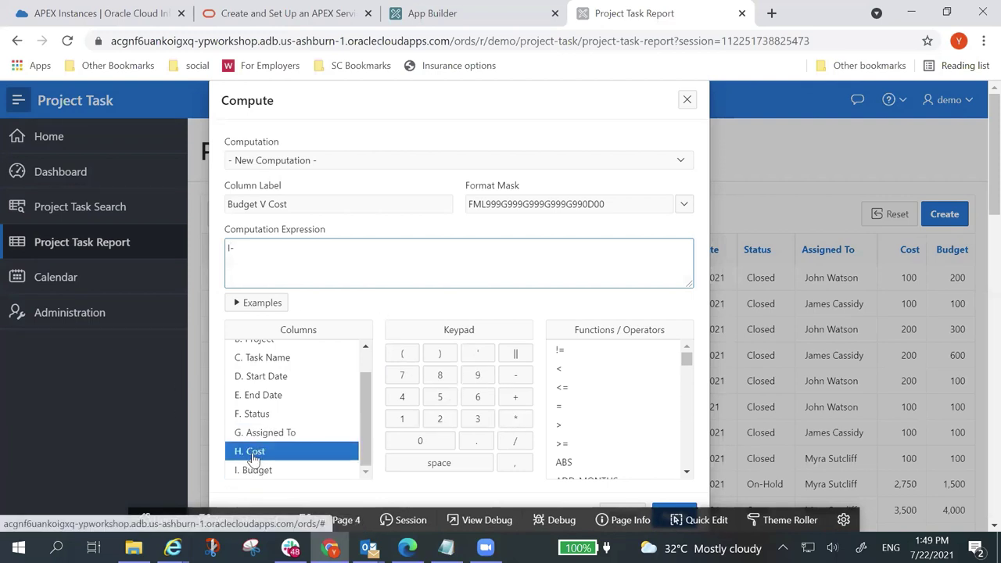
left_click(252, 454)
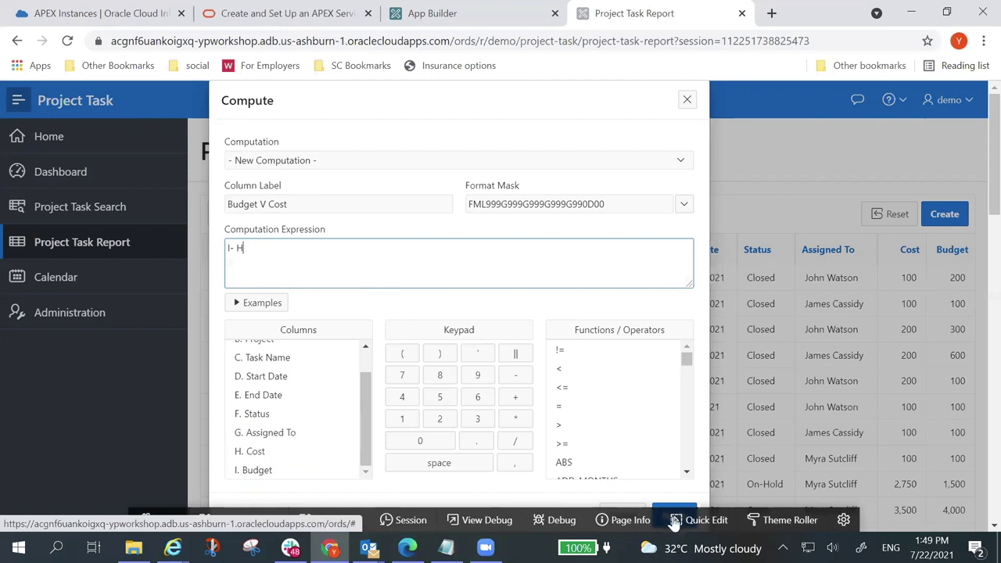
scroll(670, 469, "down", 2)
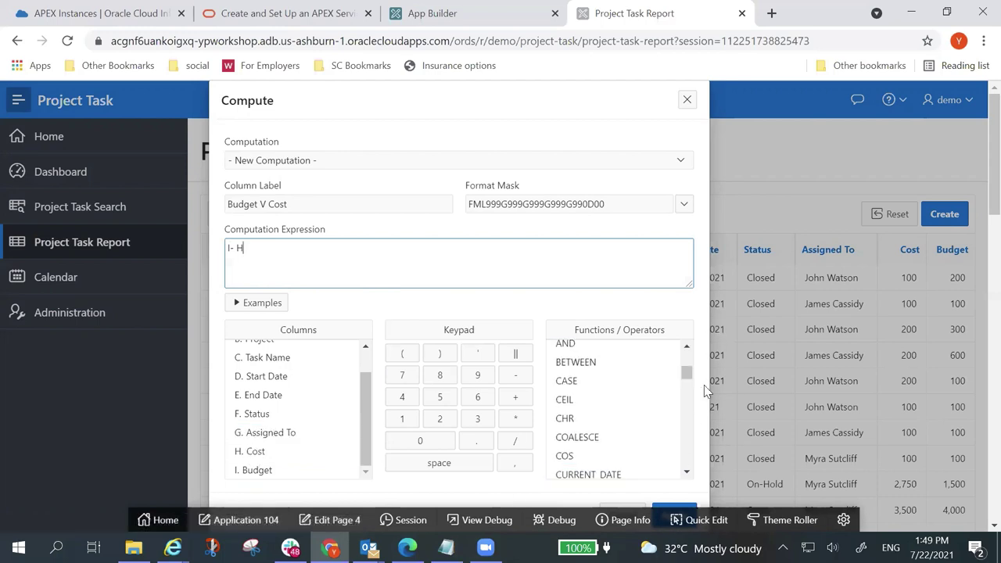
scroll(979, 243, "down", 3)
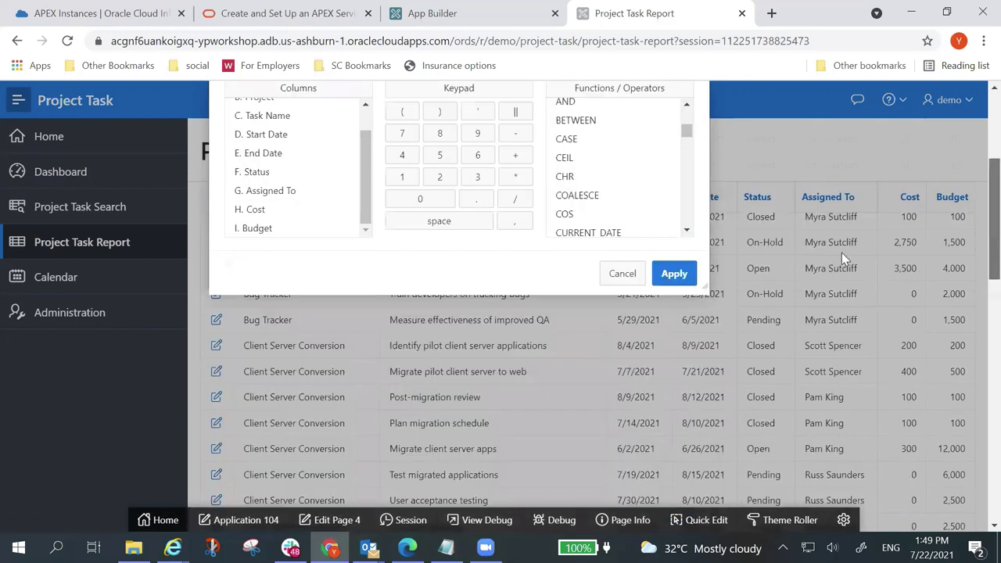
left_click(674, 274)
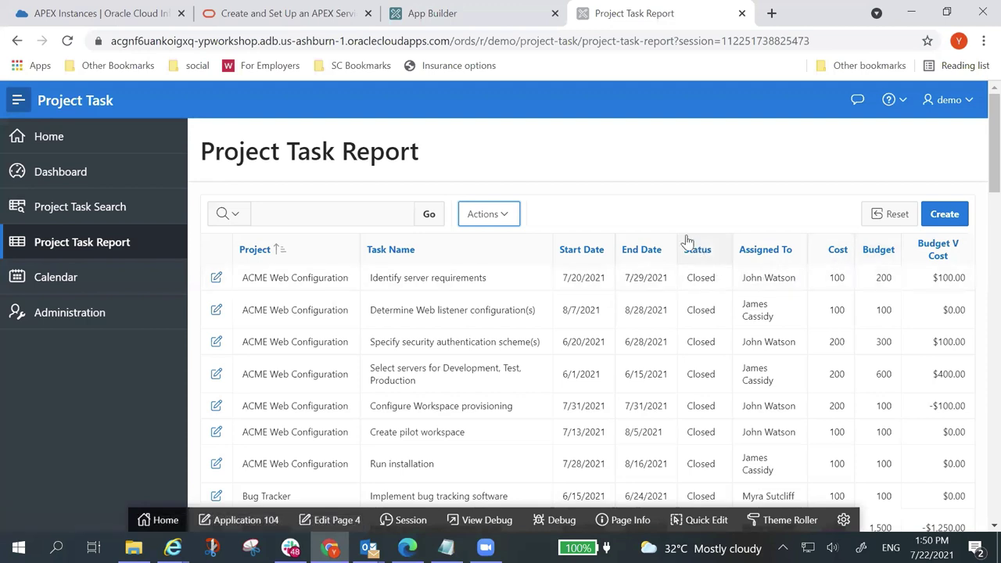
Step: Add a Sum aggregate on the Budget V Cost column
left_click(504, 216)
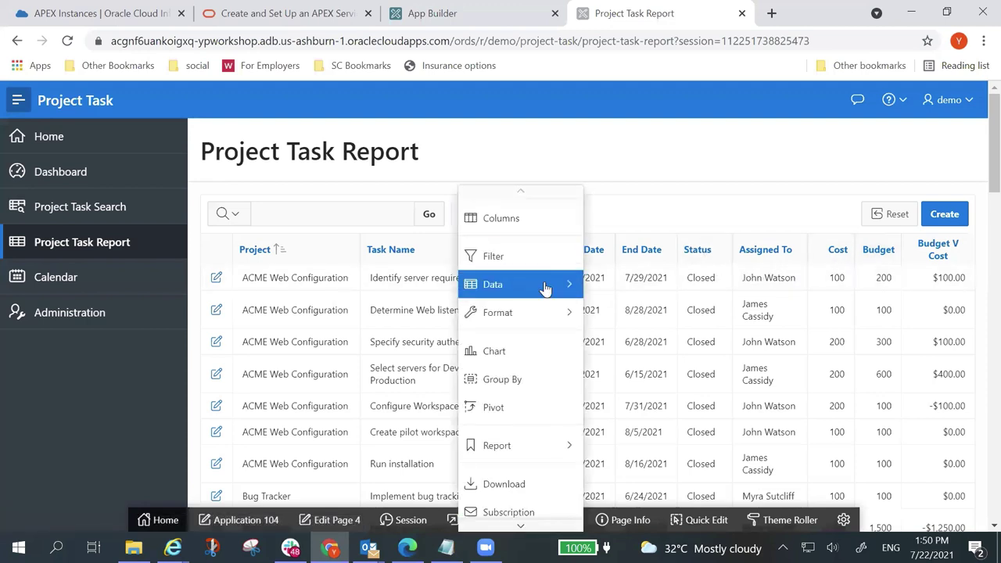
mouse_move(542, 286)
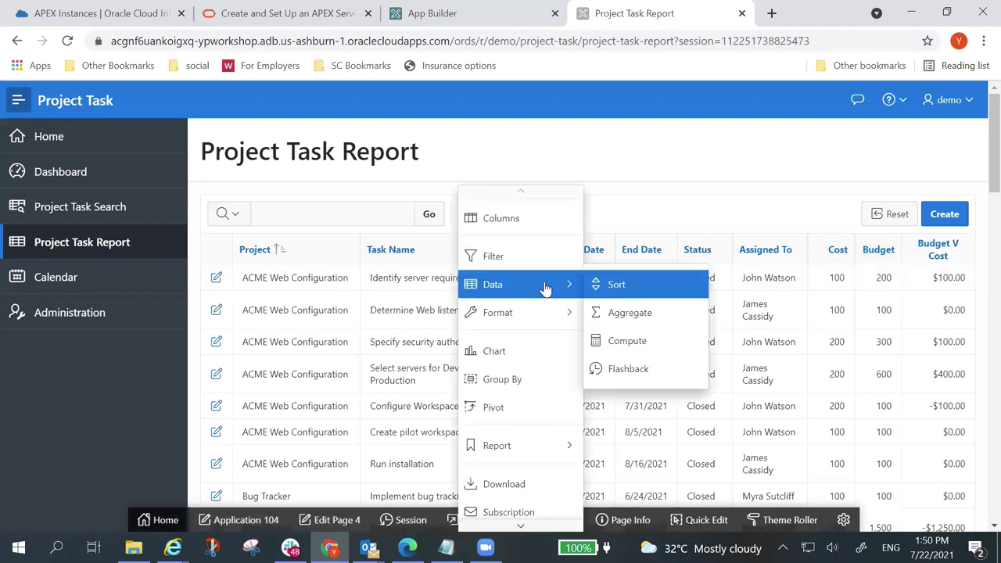
left_click(673, 313)
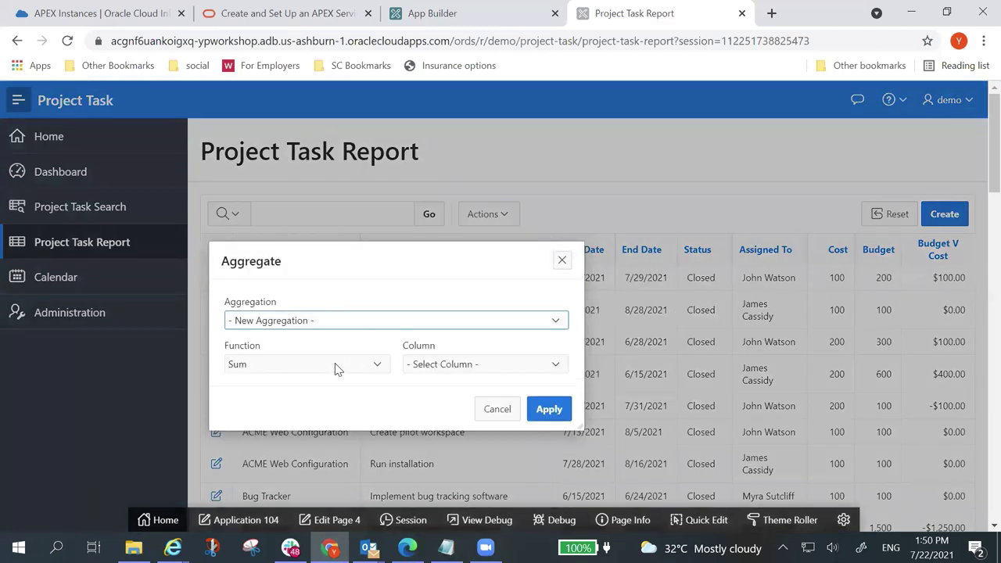
left_click(552, 366)
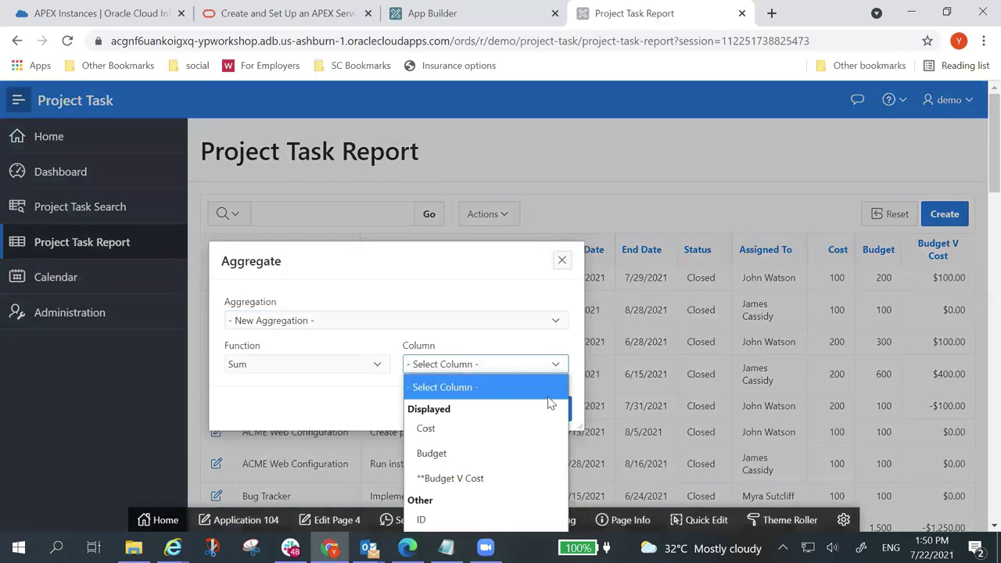
left_click(551, 478)
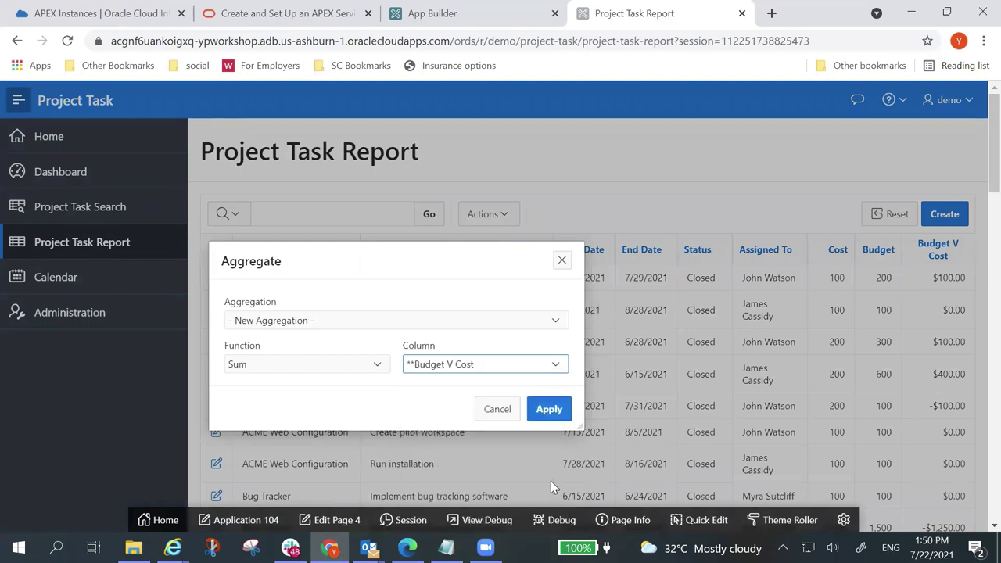
left_click(560, 416)
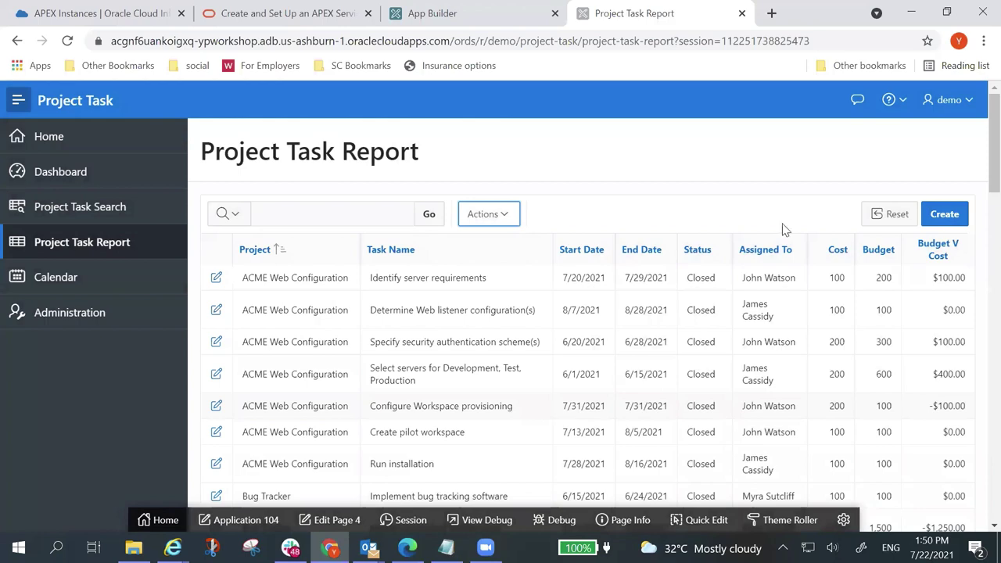
Step: Page to rows 51–73 to check the $70,200.00 Budget V Cost total
scroll(915, 273, "down", 10)
scroll(929, 333, "down", 15)
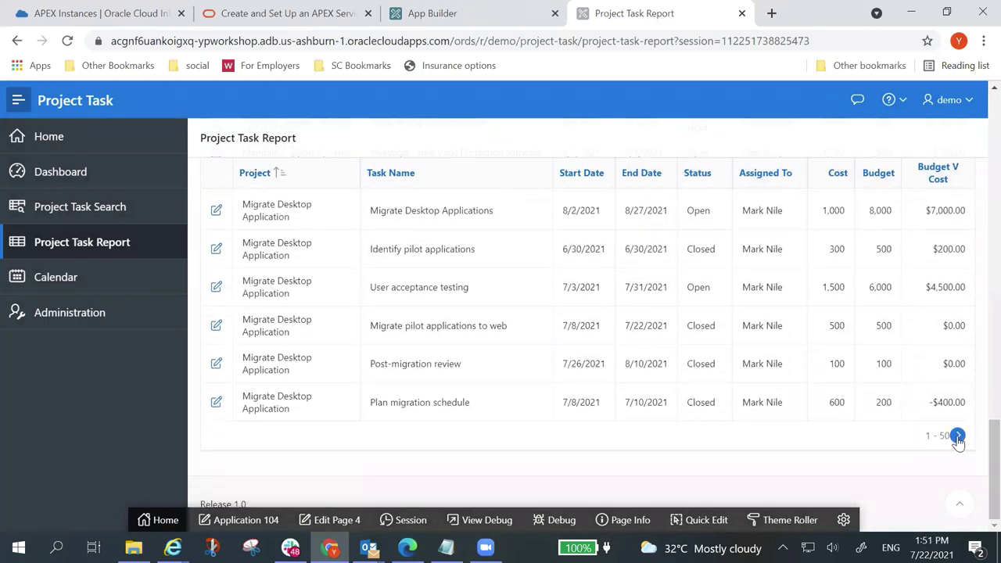
left_click(958, 436)
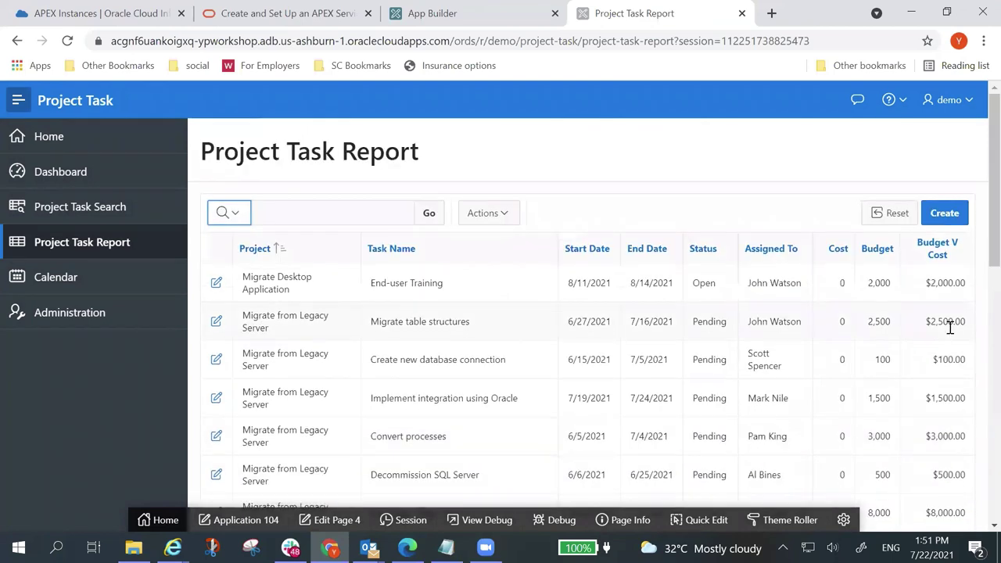
scroll(949, 326, "down", 10)
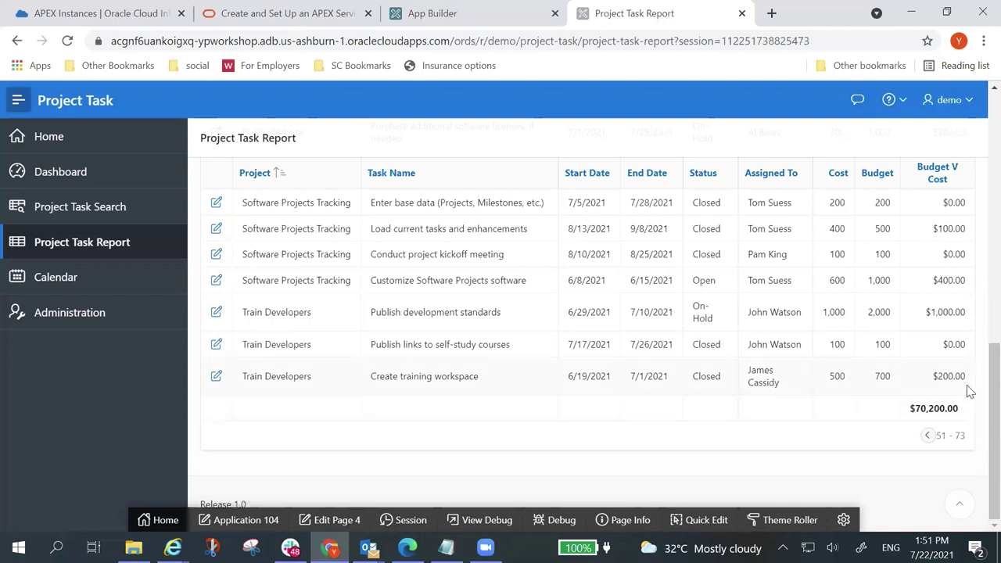
scroll(558, 446, "up", 15)
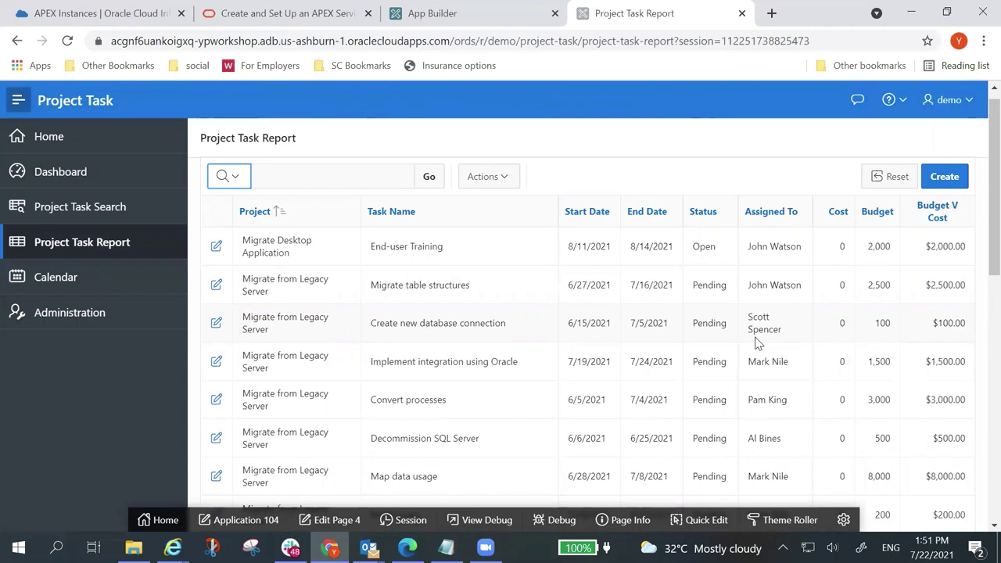
Step: Start a bar chart with Project as the label and Budget V Cost as the value
left_click(514, 179)
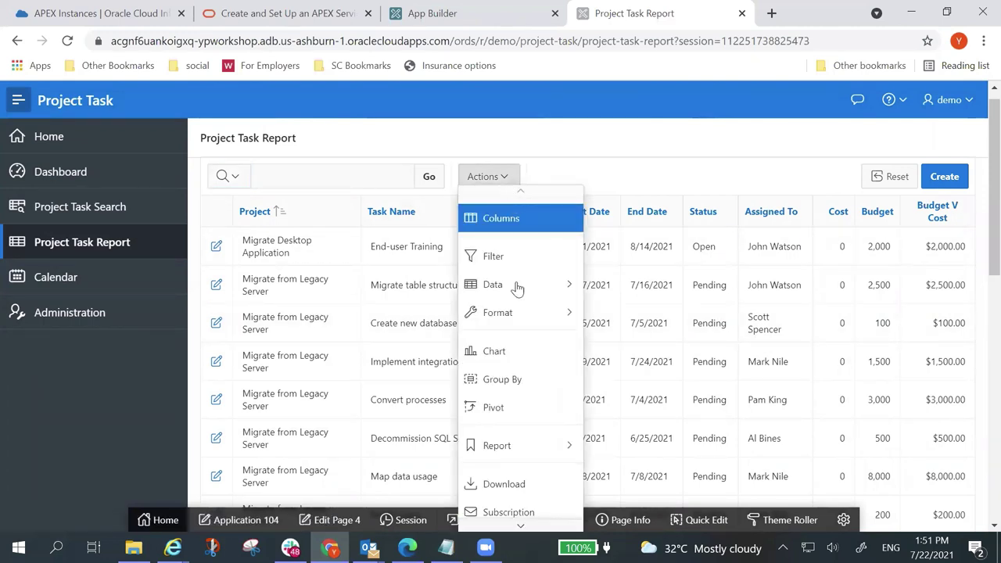
left_click(519, 348)
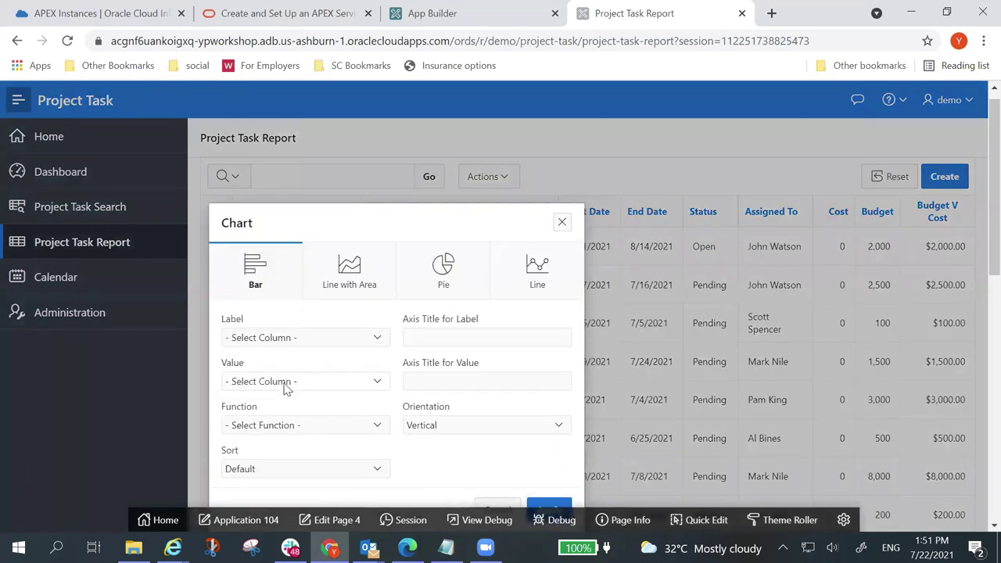
left_click(377, 340)
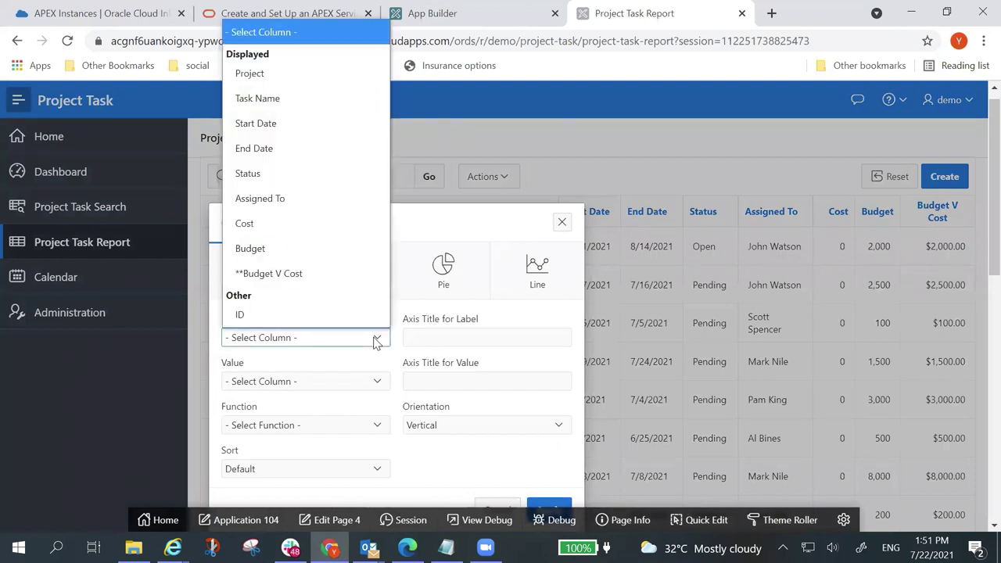
left_click(338, 75)
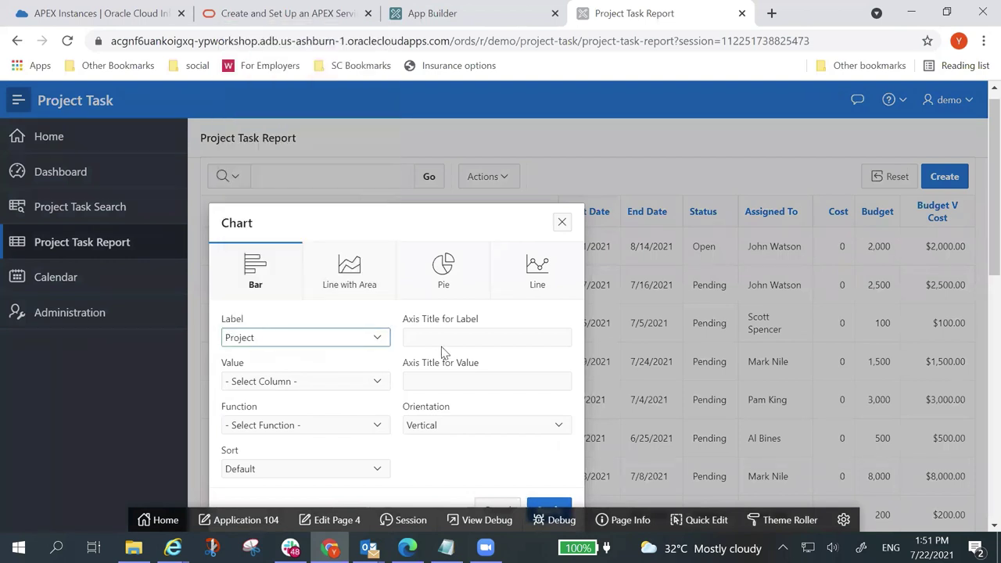
left_click(374, 391)
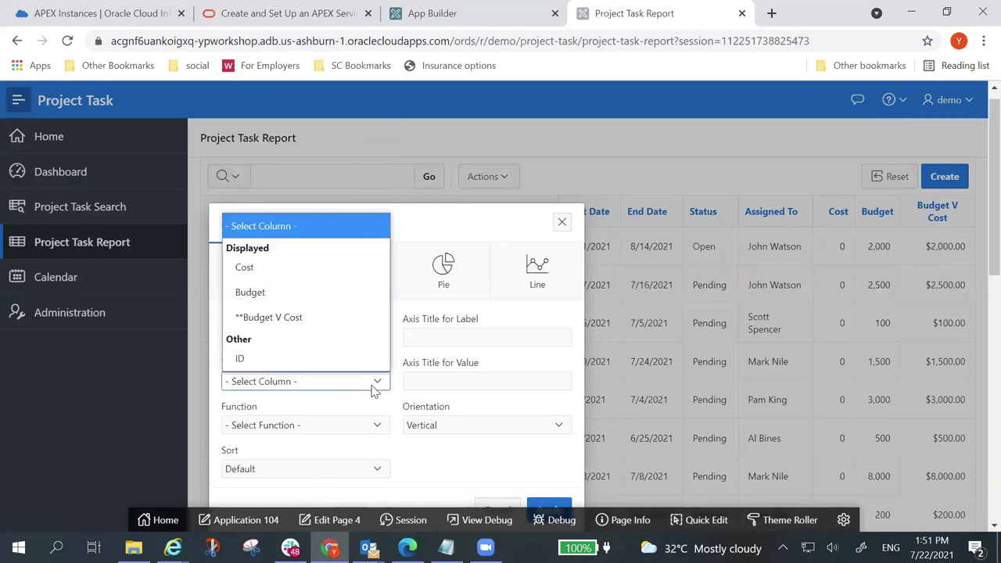
left_click(338, 318)
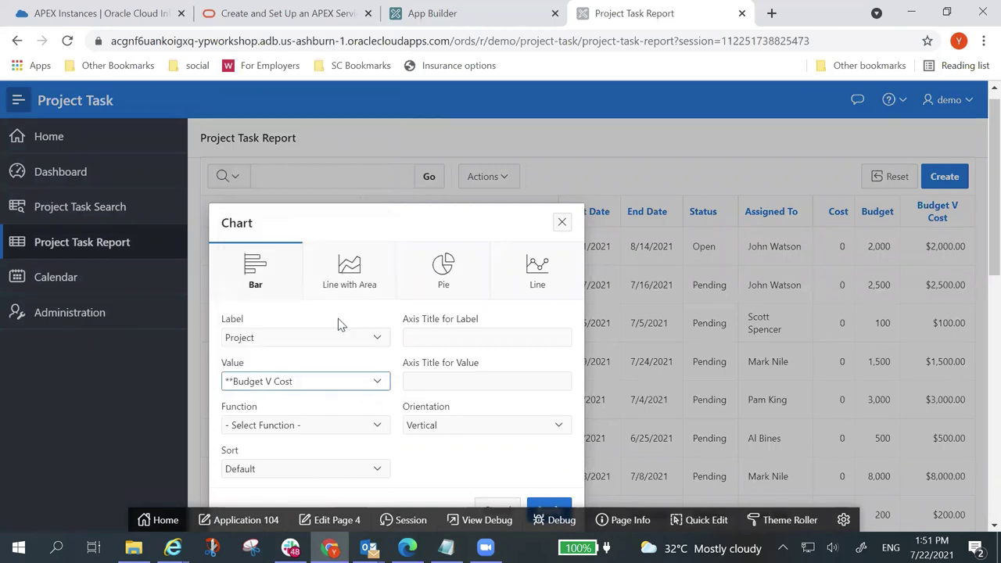
Step: Use the Sum function, sort by value ascending, make bars horizontal, and apply the chart
left_click(377, 432)
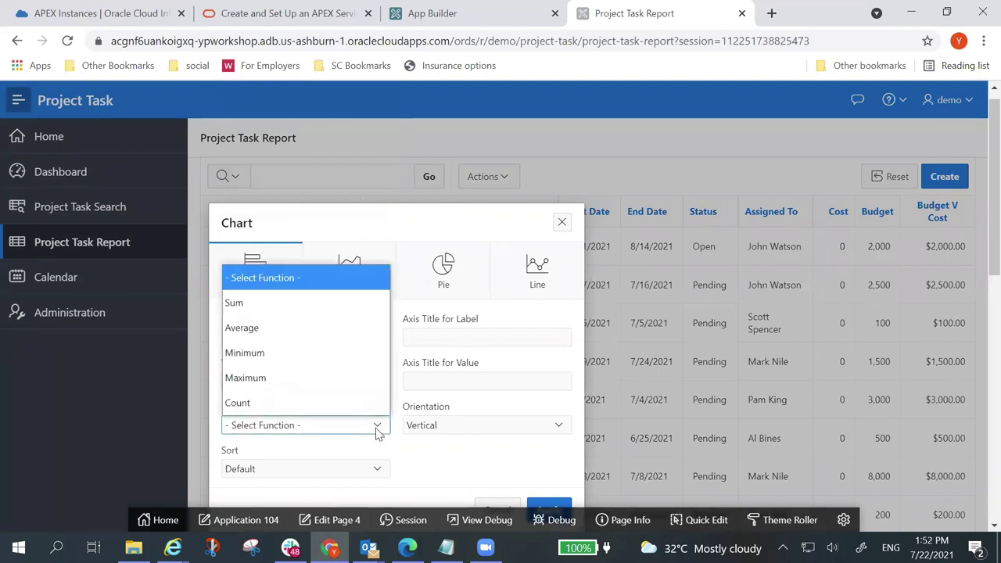
left_click(354, 312)
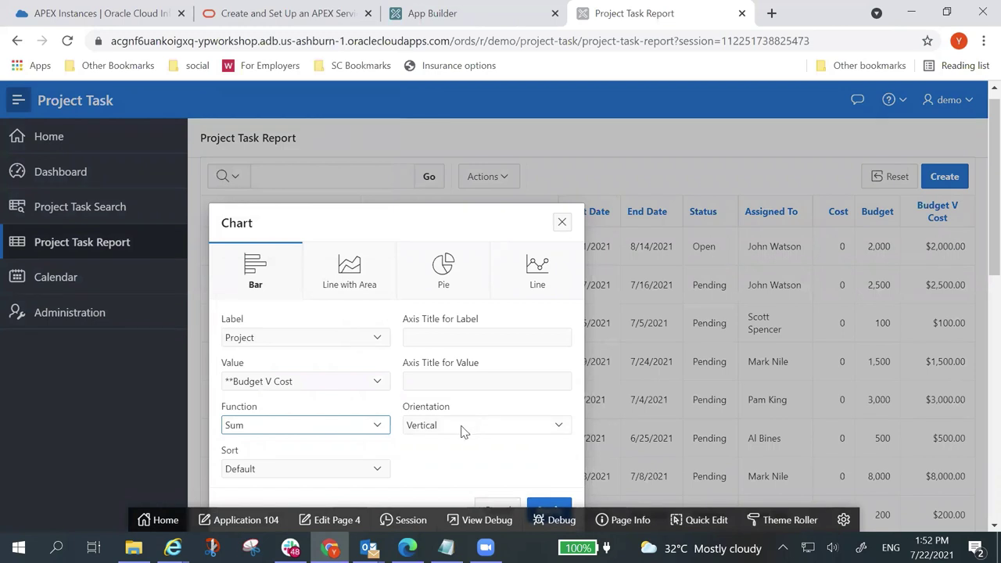
left_click(380, 466)
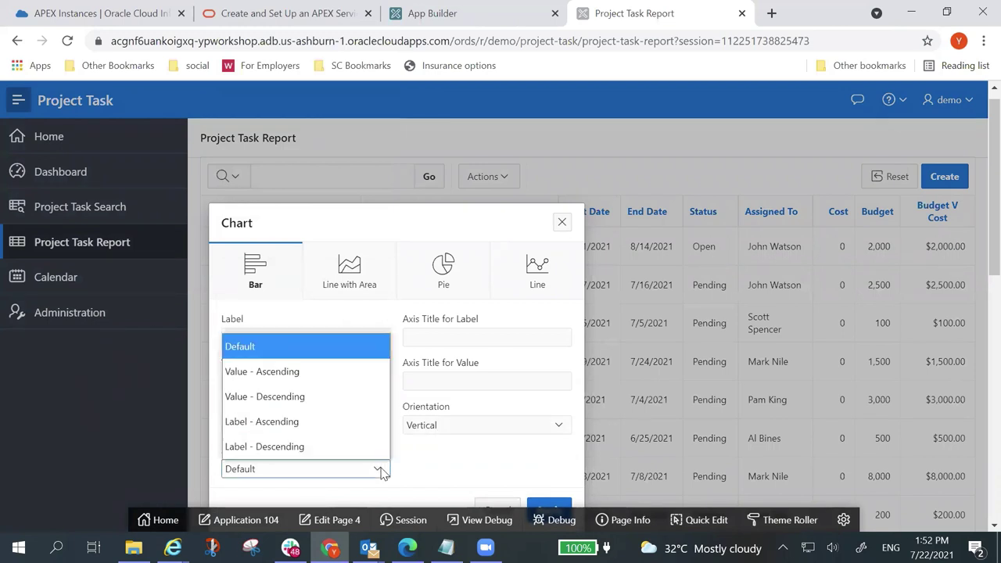
left_click(367, 377)
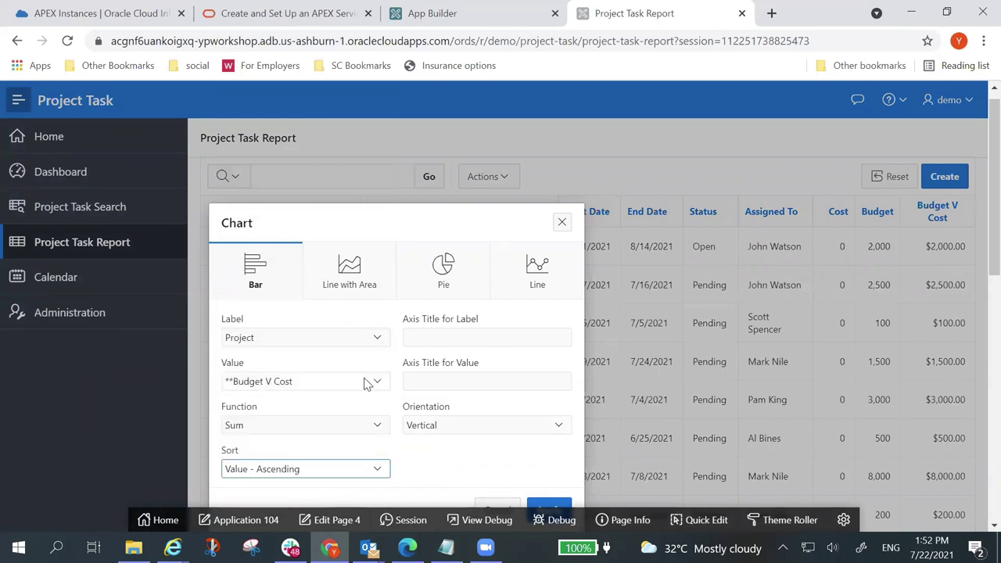
left_click(545, 427)
left_click(523, 471)
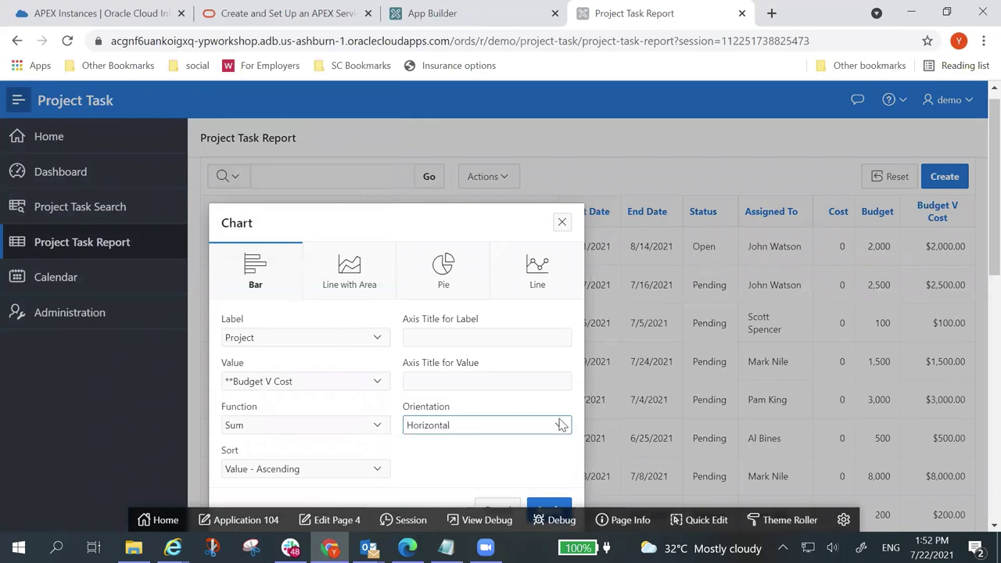
scroll(562, 425, "down", 3)
left_click(562, 357)
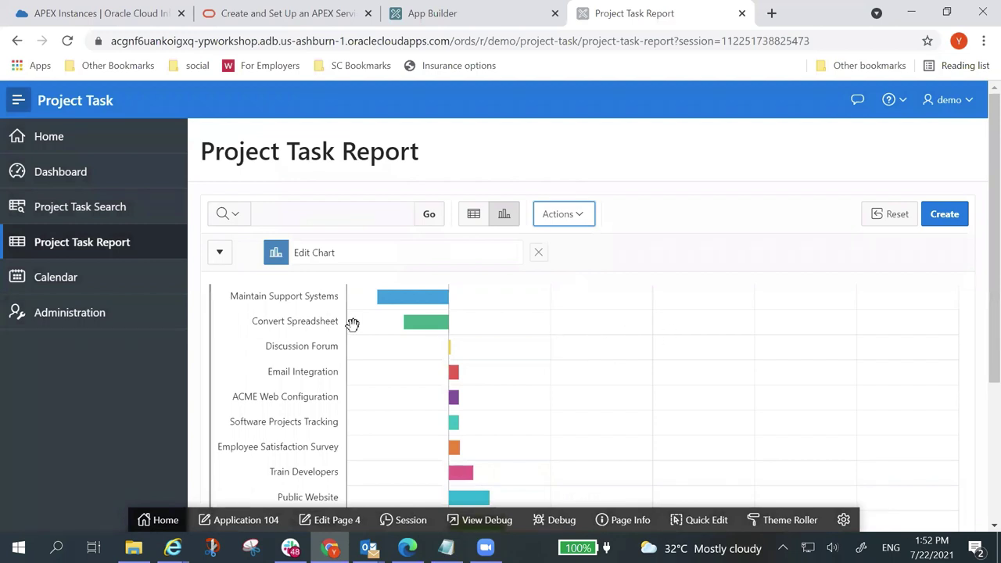
scroll(430, 411, "up", 5)
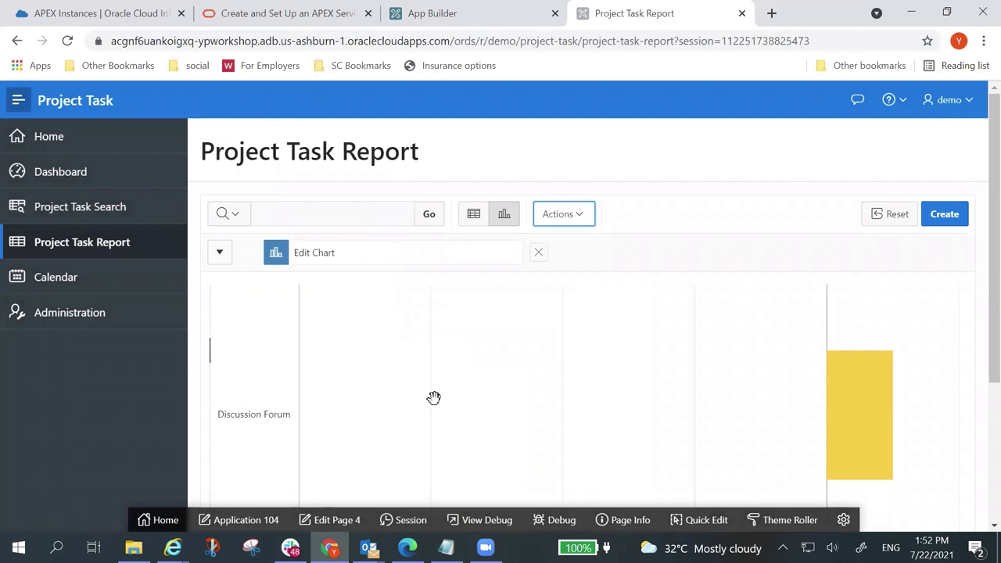
scroll(618, 397, "down", 4)
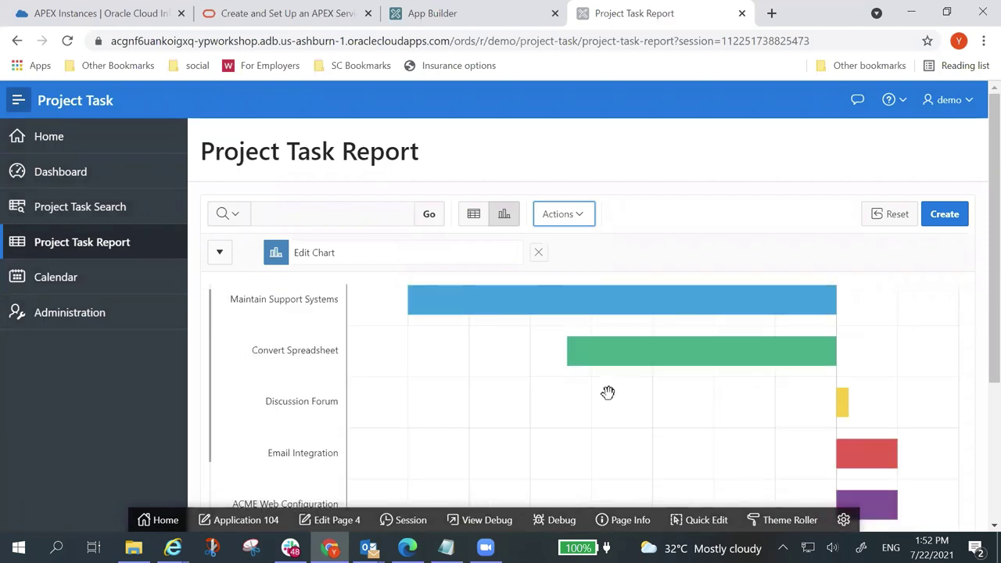
scroll(608, 392, "down", 3)
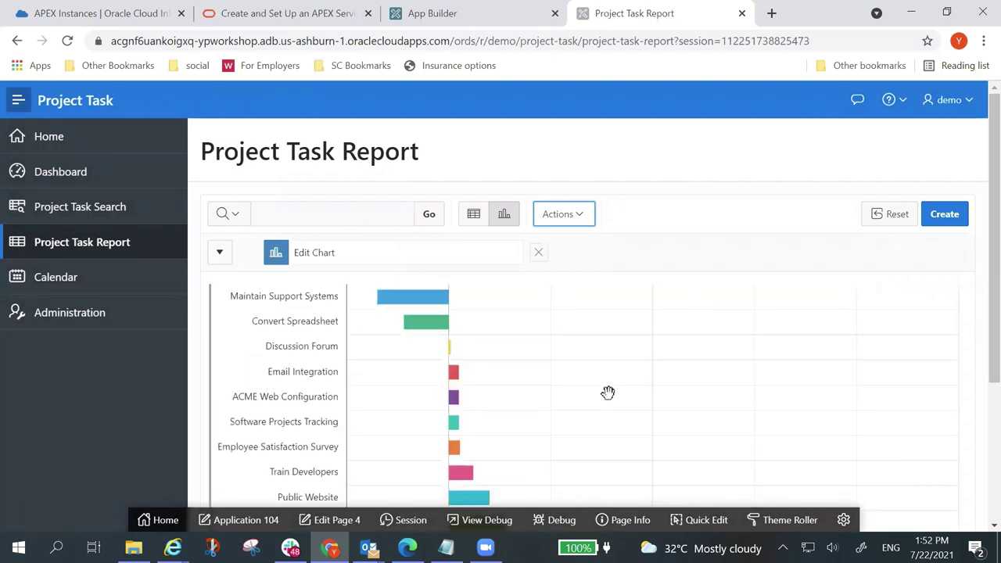
scroll(607, 393, "down", 2)
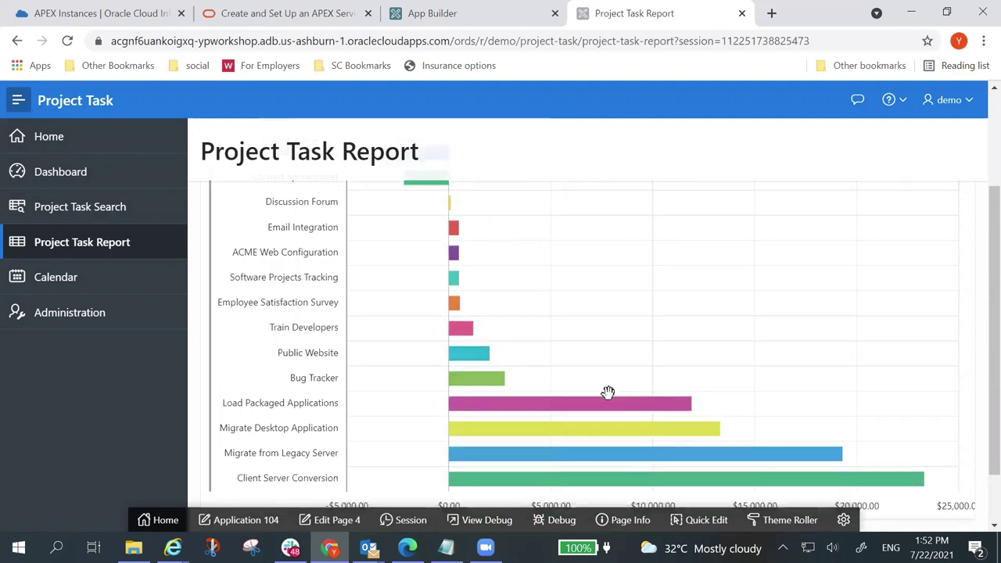
scroll(608, 392, "up", 2)
scroll(607, 392, "down", 1)
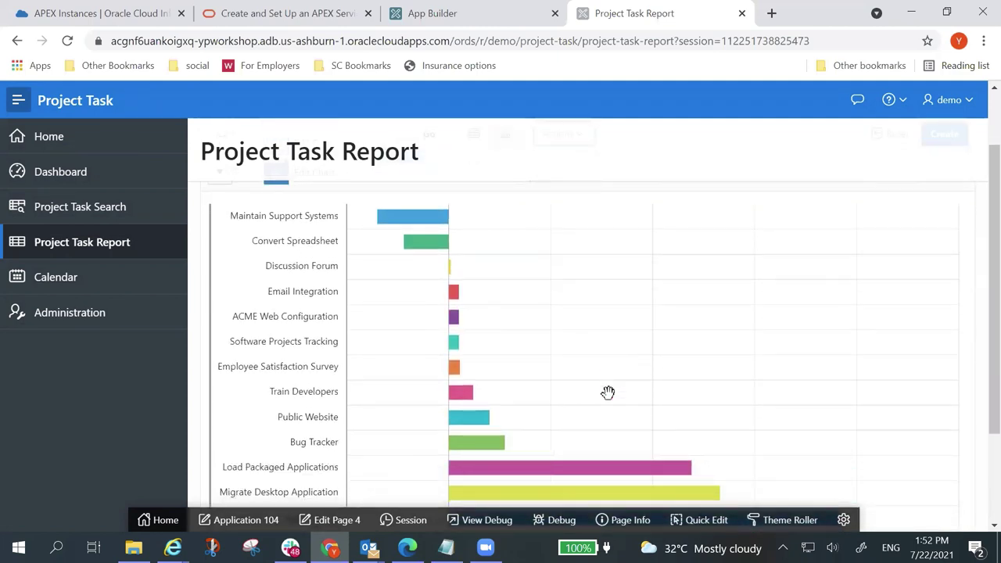
scroll(608, 393, "down", 2)
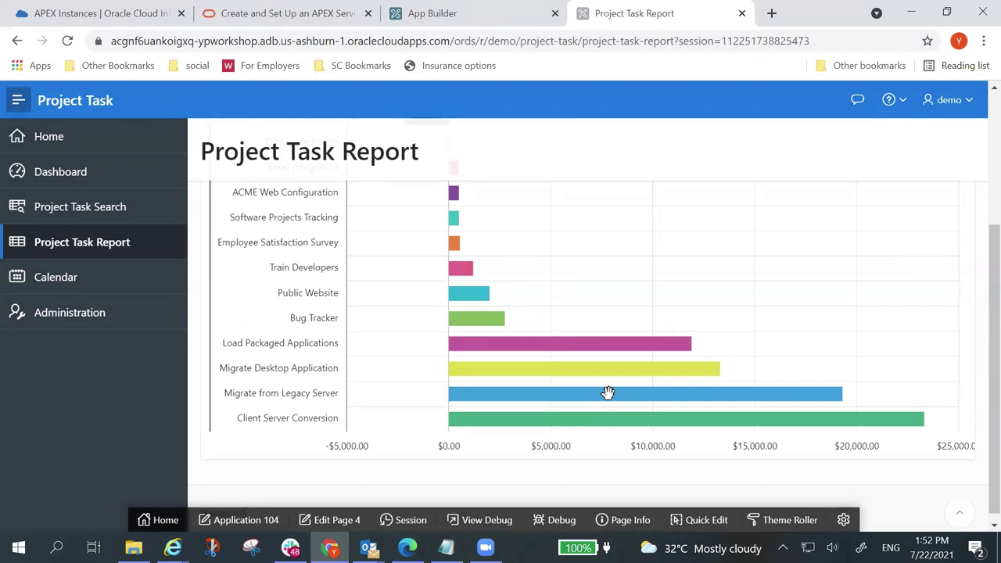
scroll(608, 392, "up", 2)
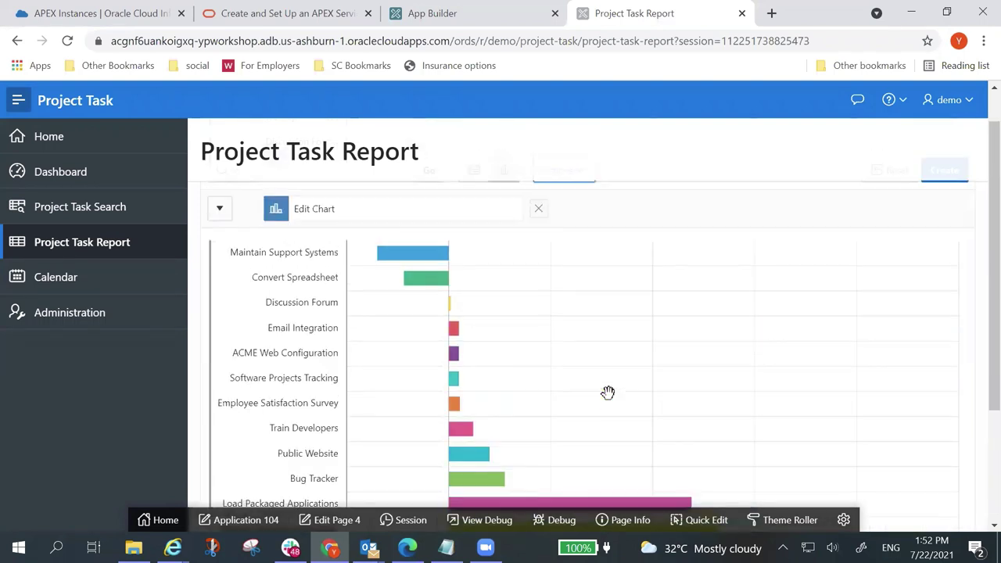
scroll(607, 392, "down", 2)
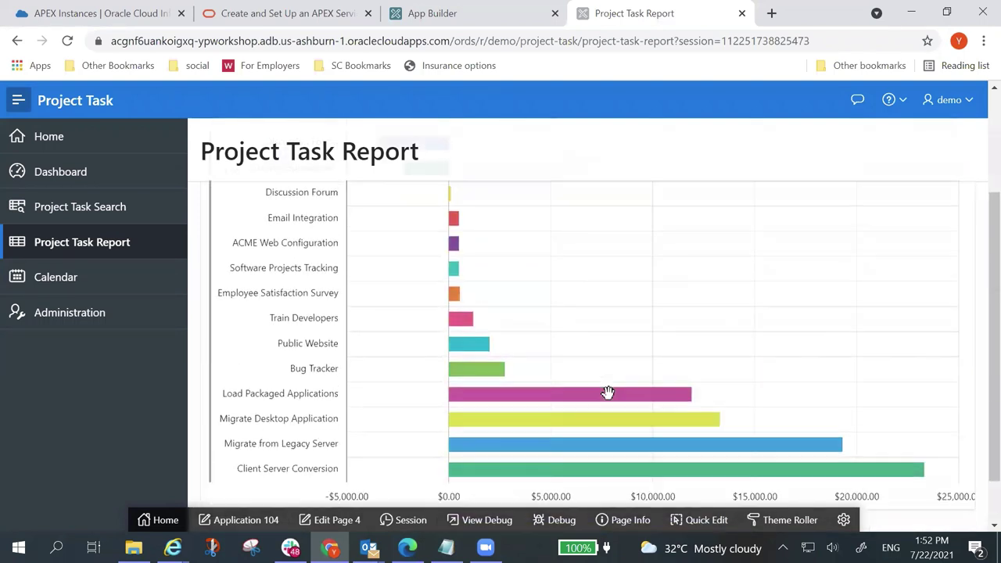
scroll(608, 392, "up", 1)
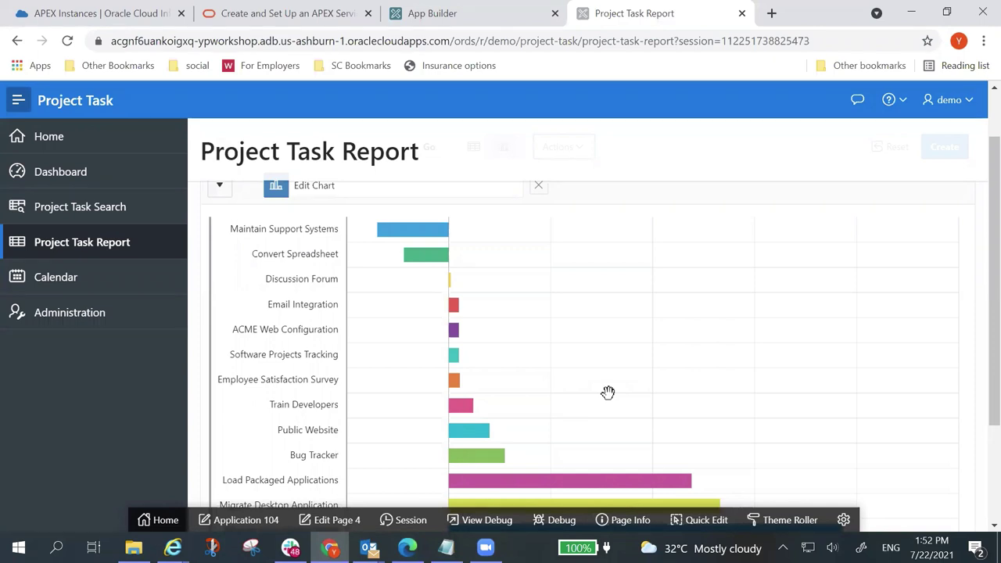
scroll(607, 392, "up", 2)
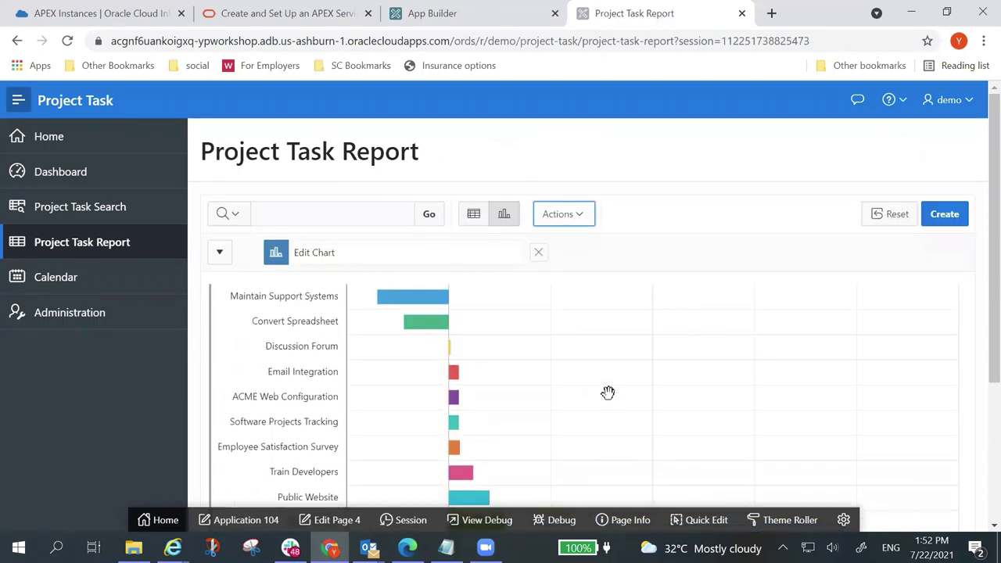
Step: Switch back to the table view and make Start Date the second sort column
left_click(474, 220)
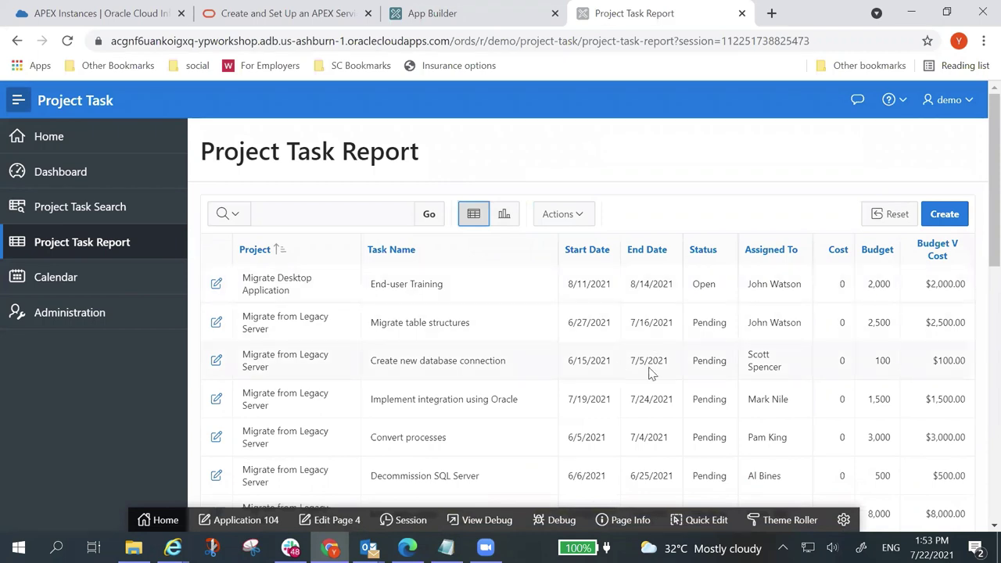
left_click(584, 218)
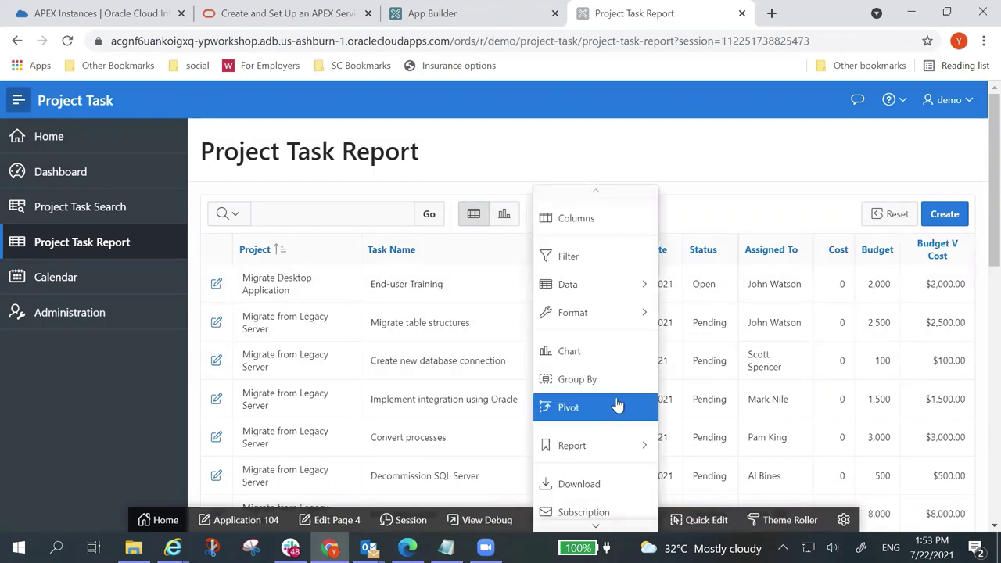
mouse_move(632, 288)
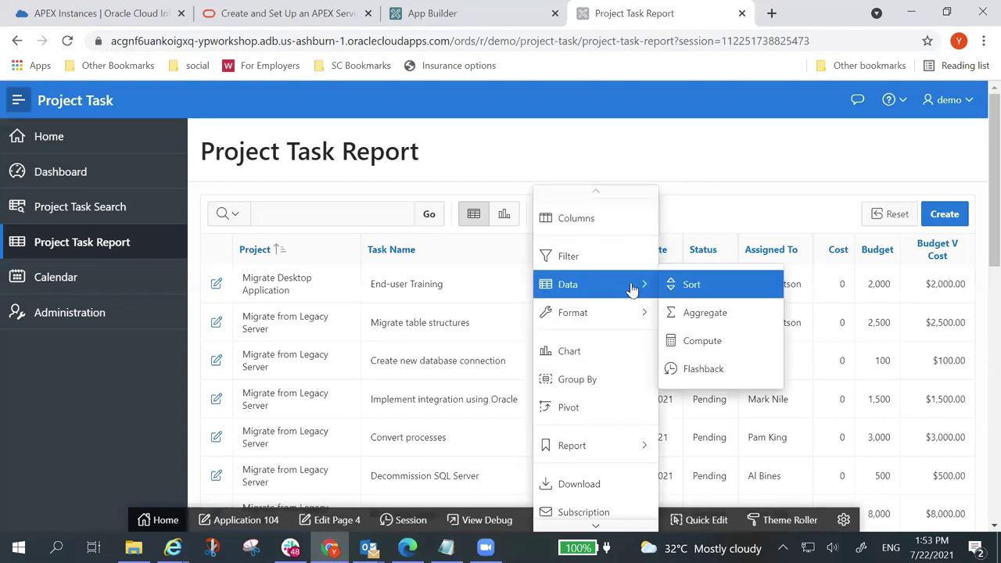
left_click(719, 291)
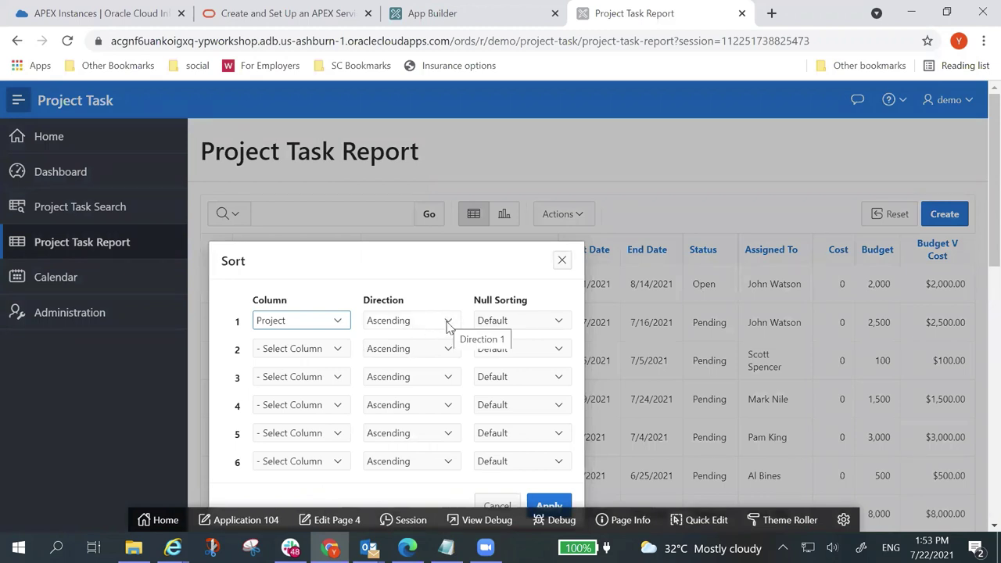
left_click(341, 349)
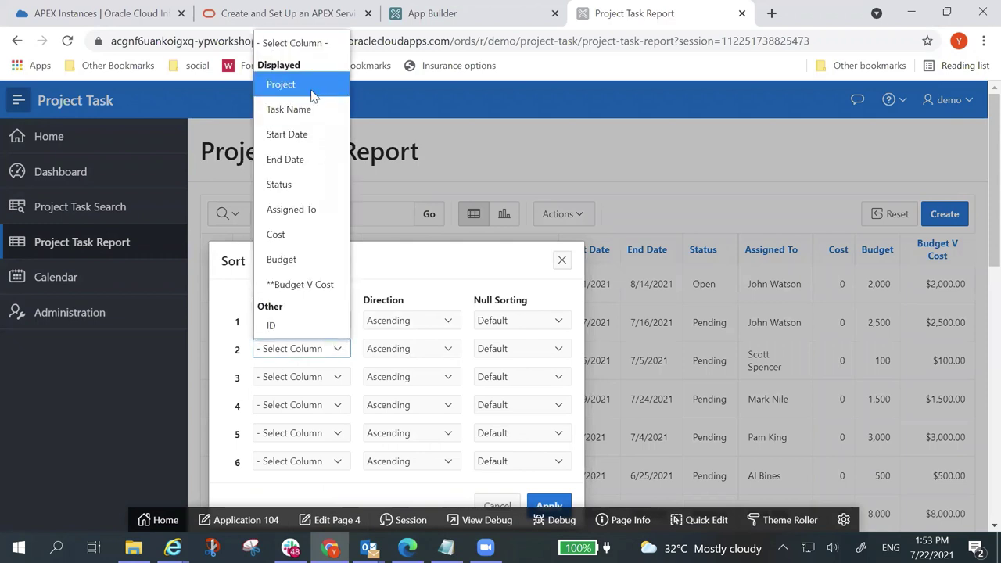
left_click(315, 136)
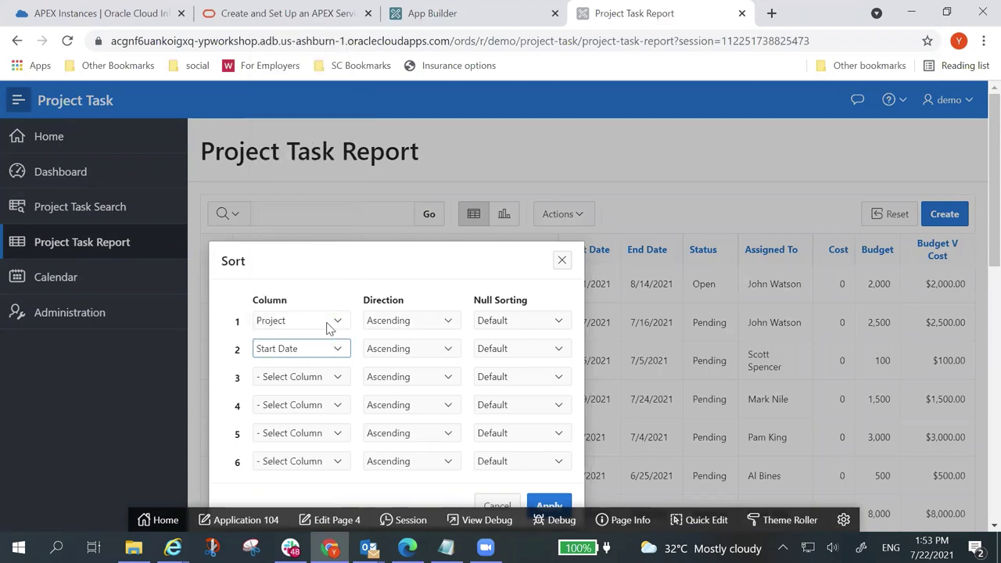
Step: Make End Date the third sort column, set nulls last on level four, and apply
left_click(338, 377)
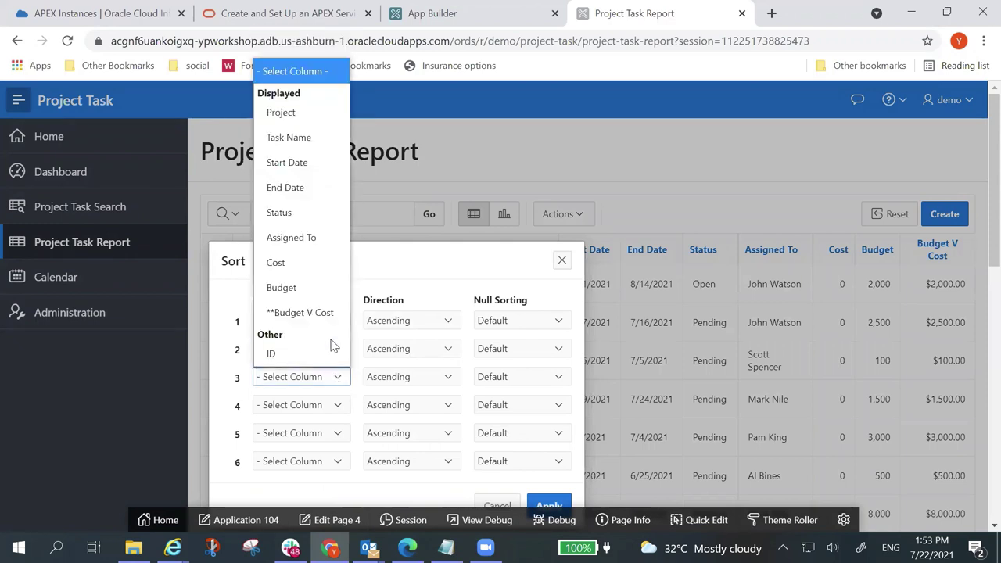
left_click(330, 188)
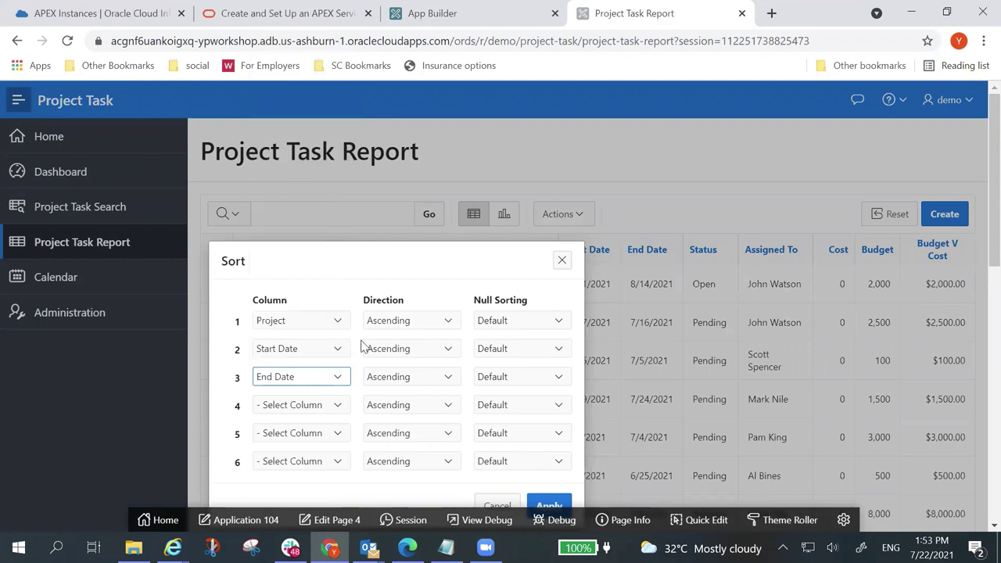
left_click(338, 407)
left_click(340, 412)
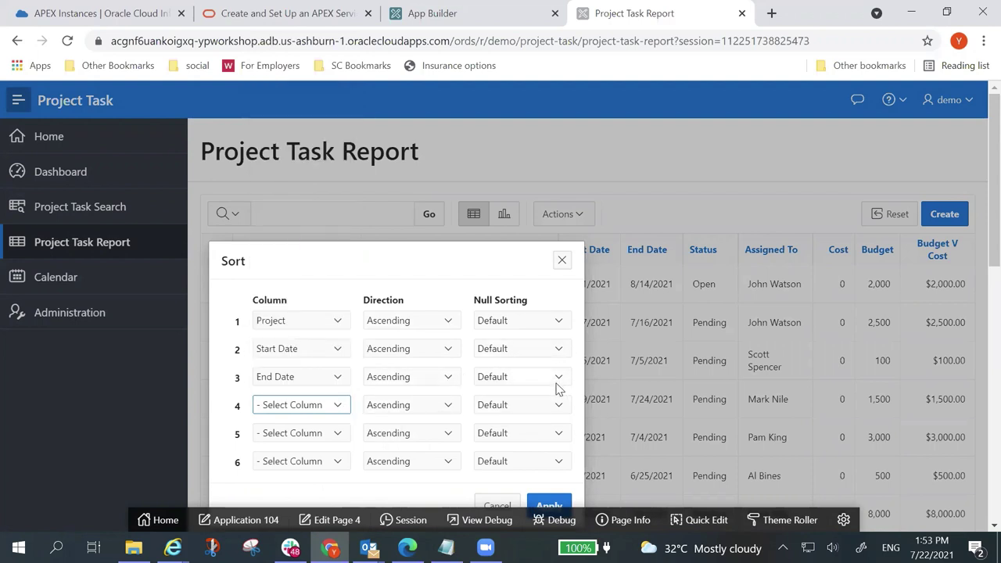
left_click(562, 408)
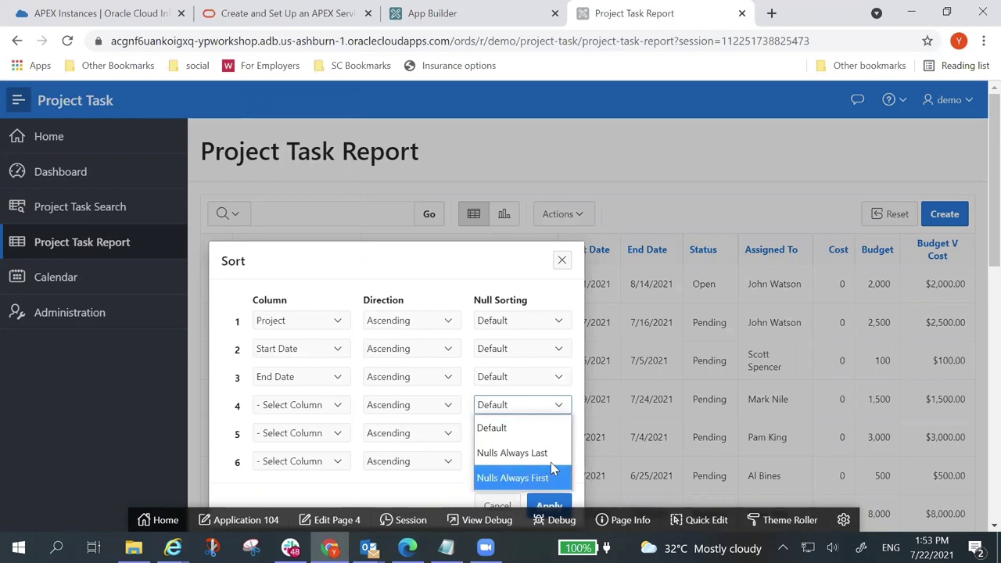
left_click(536, 453)
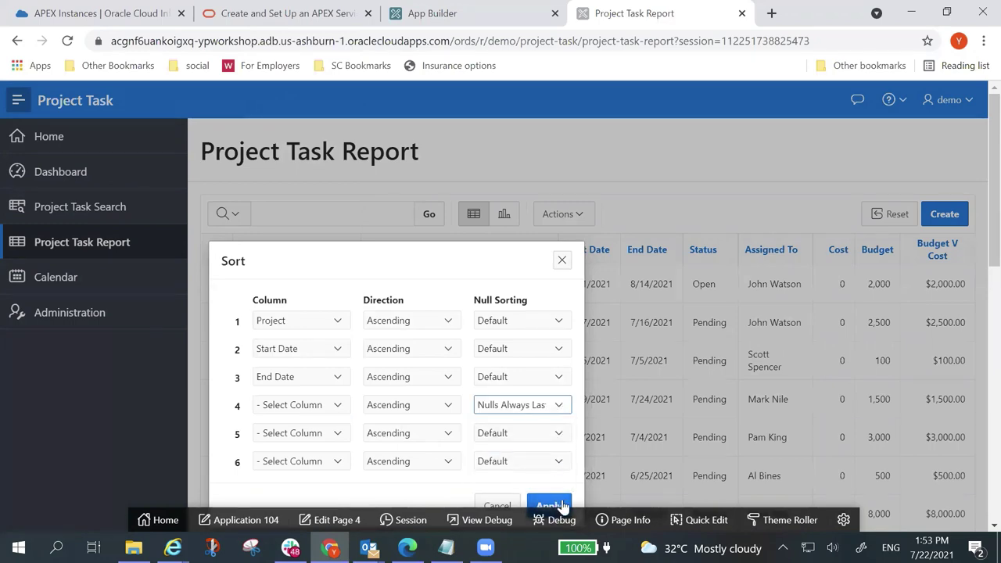
left_click(560, 506)
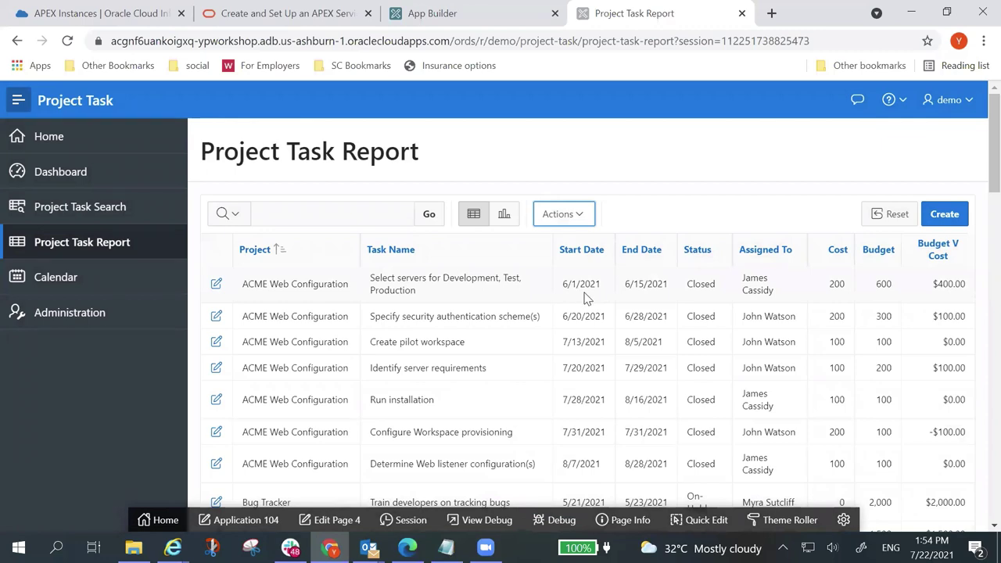
scroll(587, 297, "down", 1)
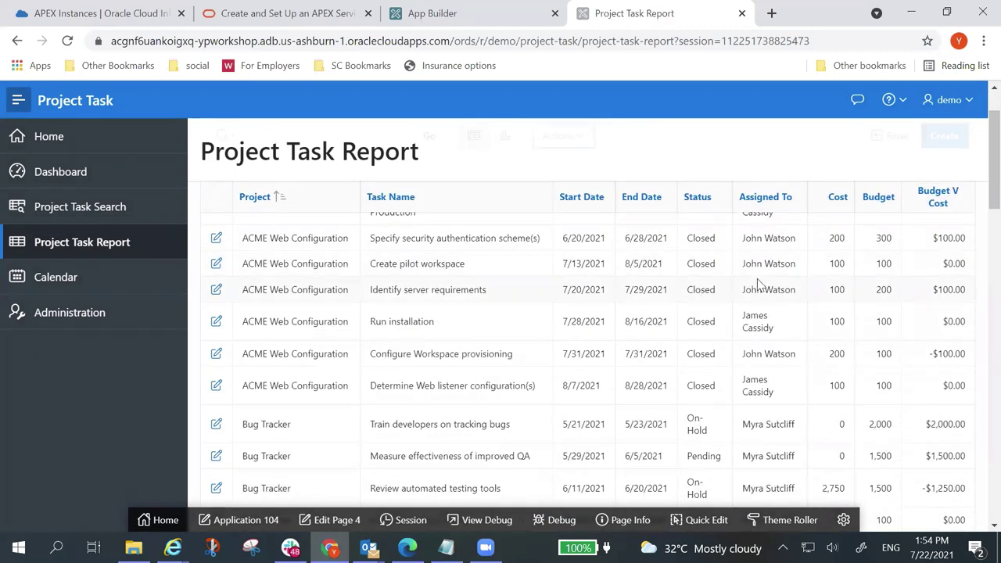
scroll(732, 387, "down", 1)
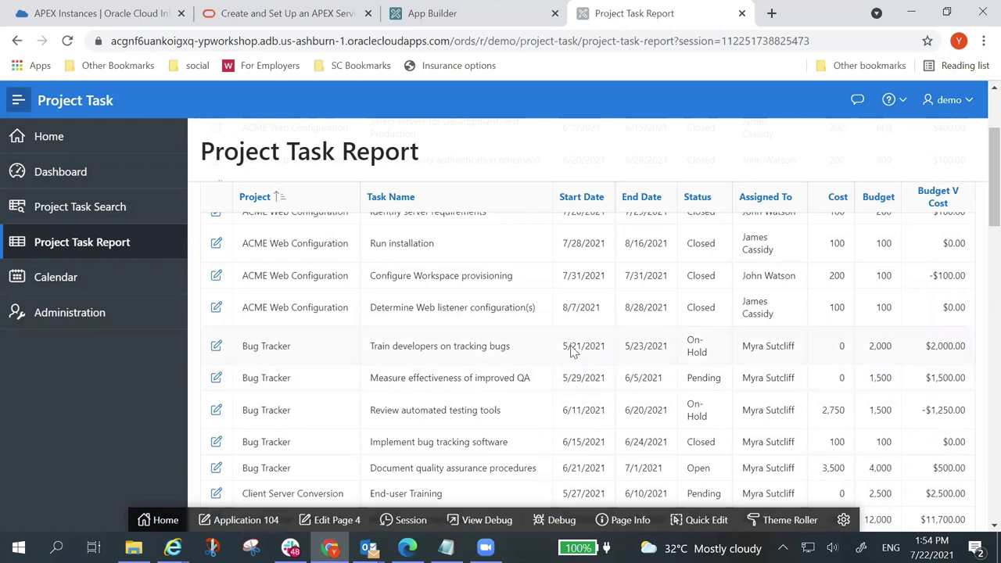
scroll(576, 346, "up", 3)
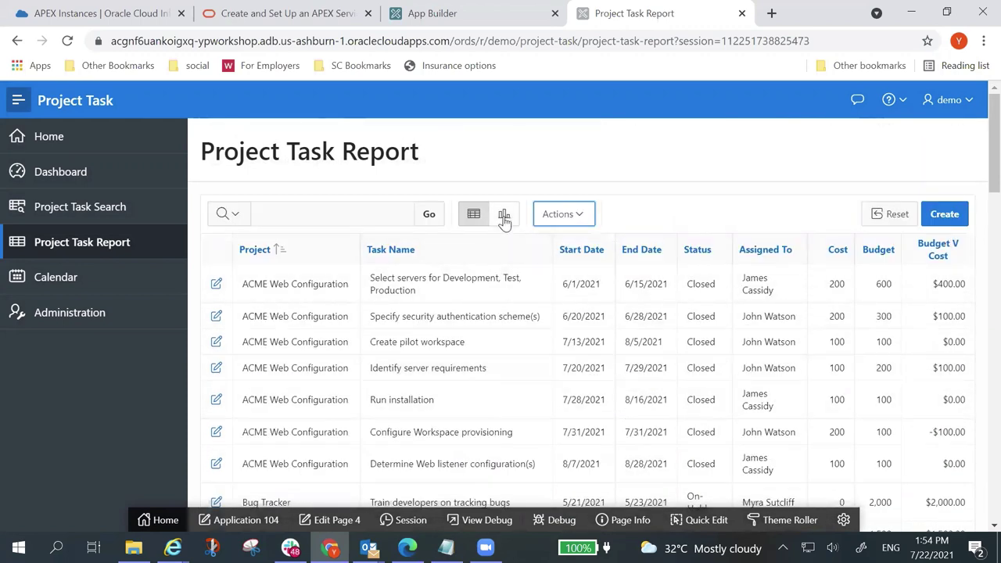
left_click(504, 216)
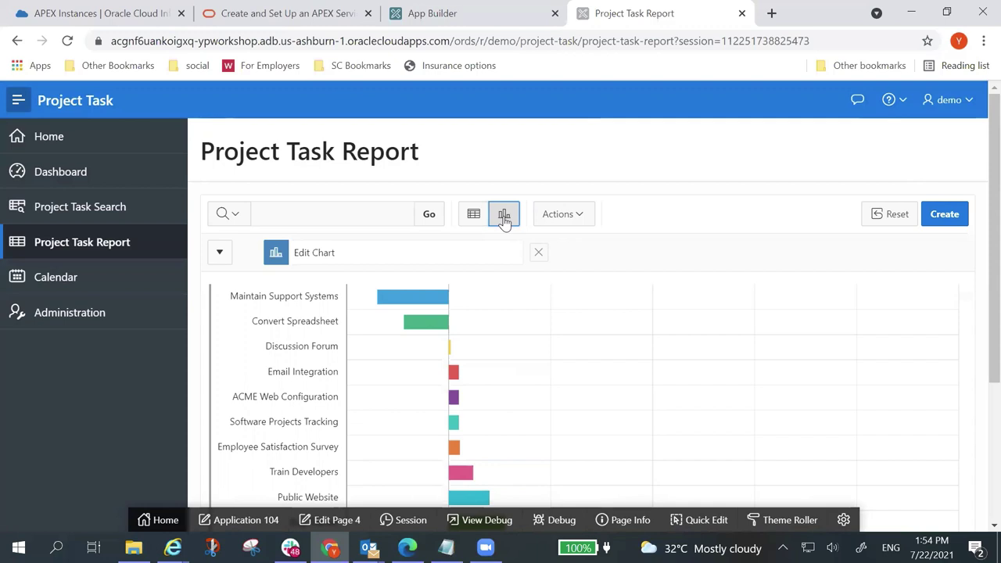
left_click(472, 216)
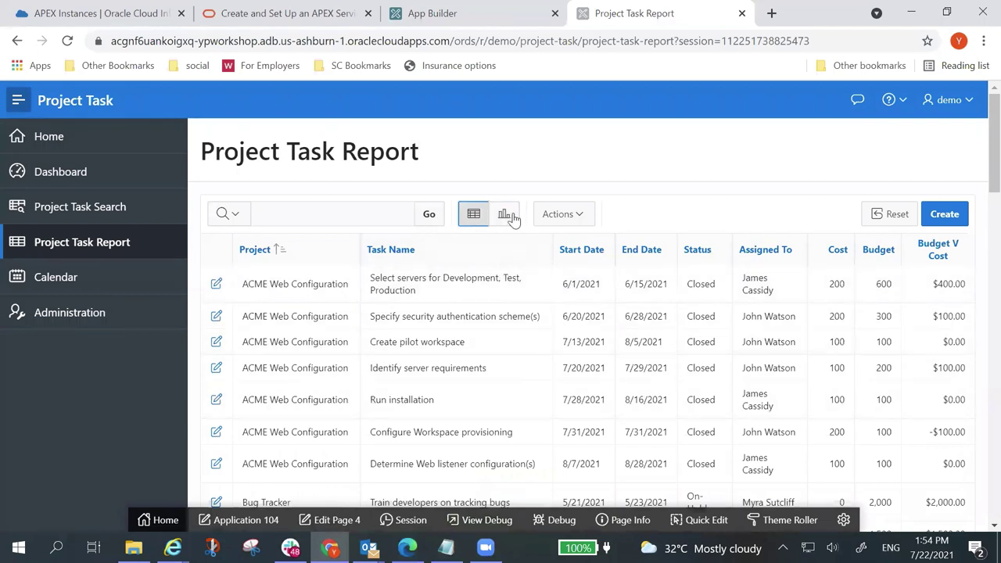
Step: Open Save Report and view the Save choices: named report or default settings
left_click(586, 221)
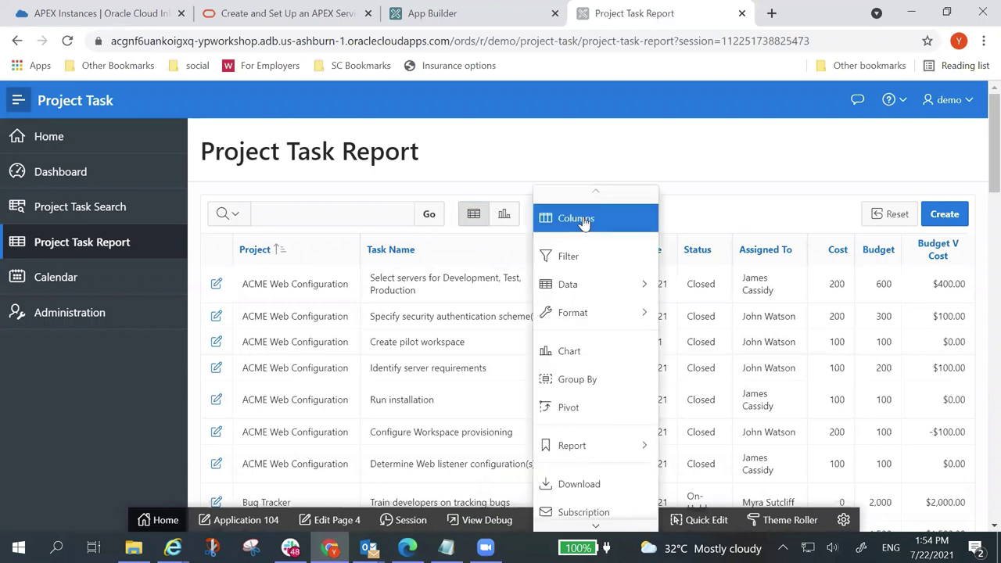
mouse_move(635, 445)
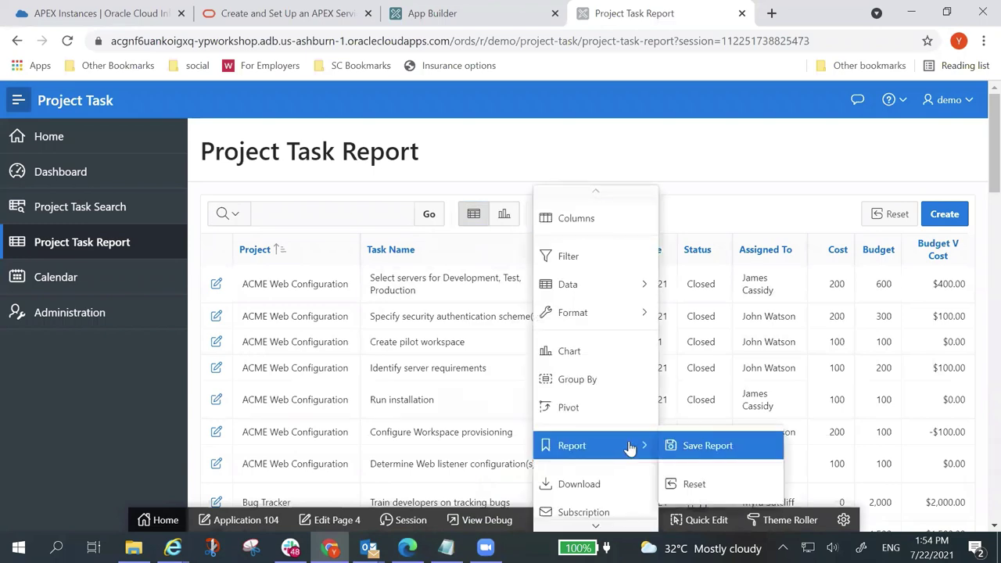
left_click(735, 447)
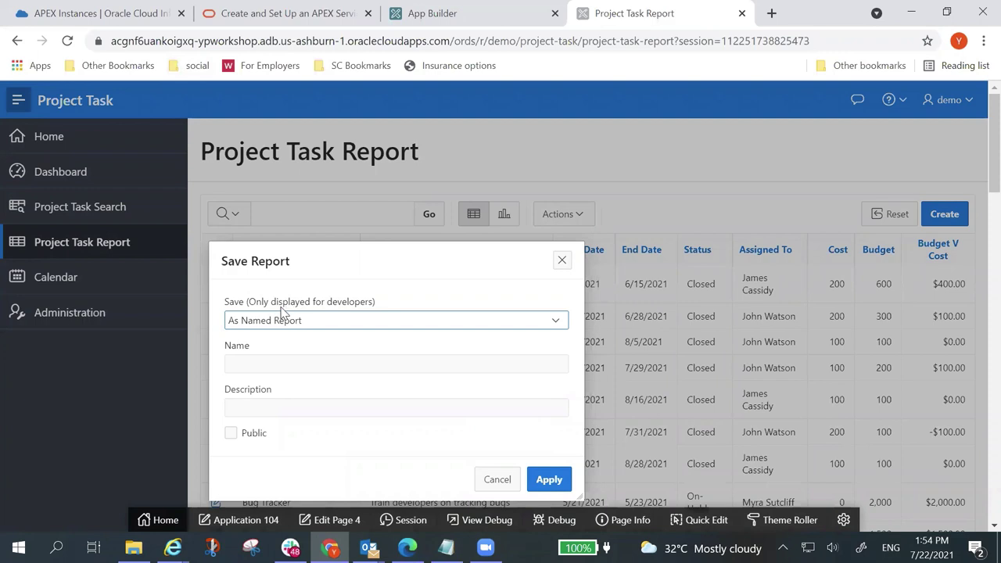
left_click(551, 320)
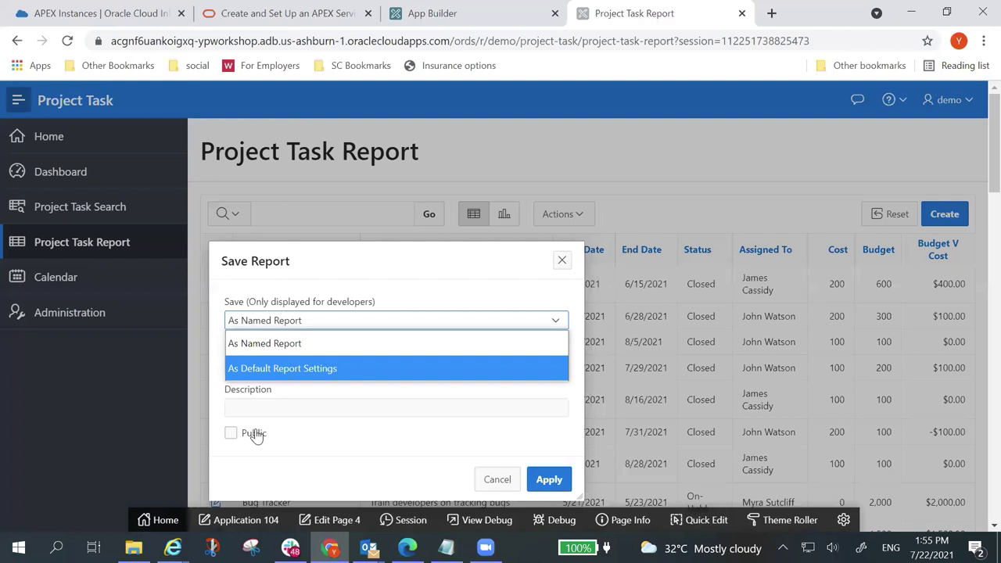
Step: Save the current Project Task Report settings as an alternative default report named 'budget review'
left_click(335, 368)
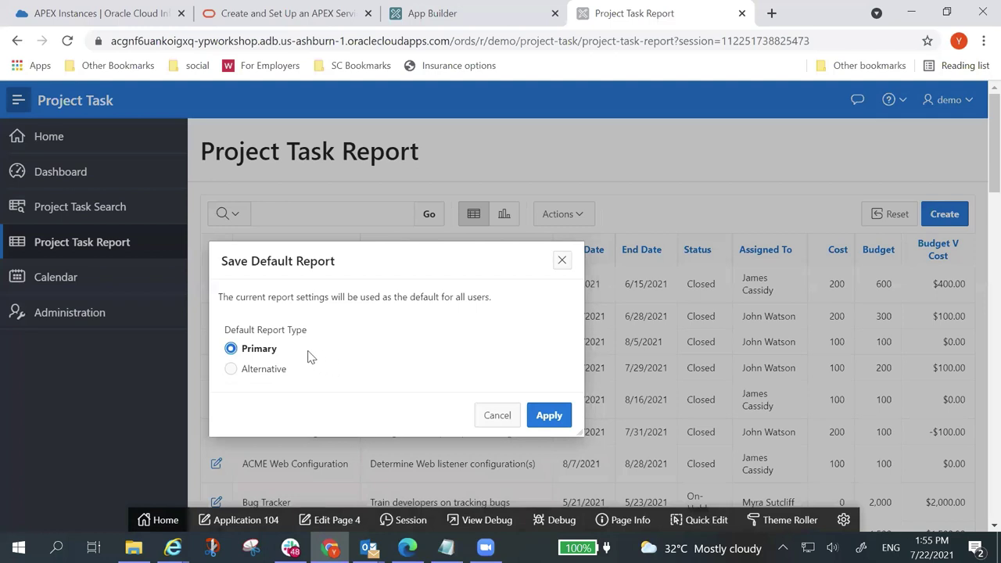
left_click(230, 369)
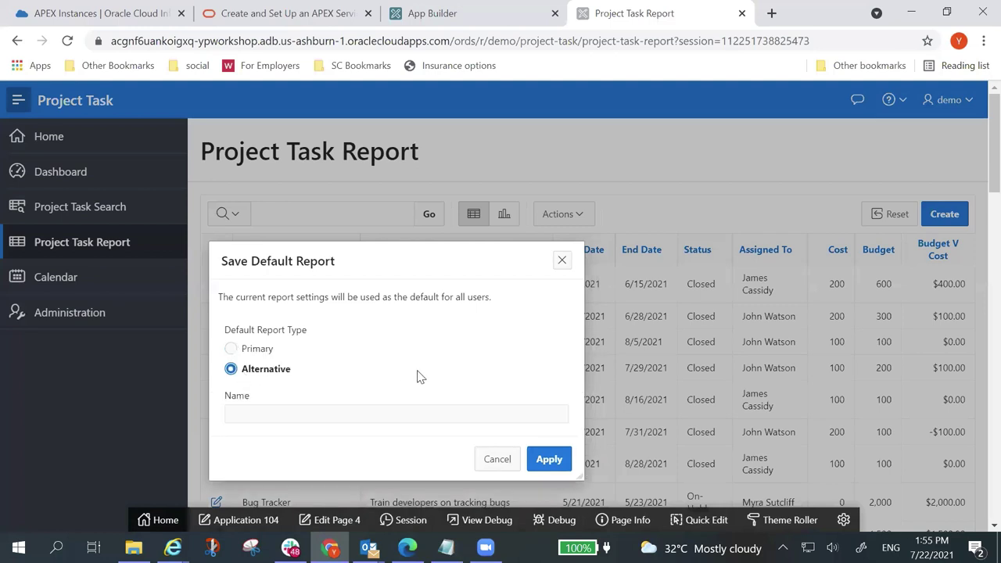
left_click(365, 397)
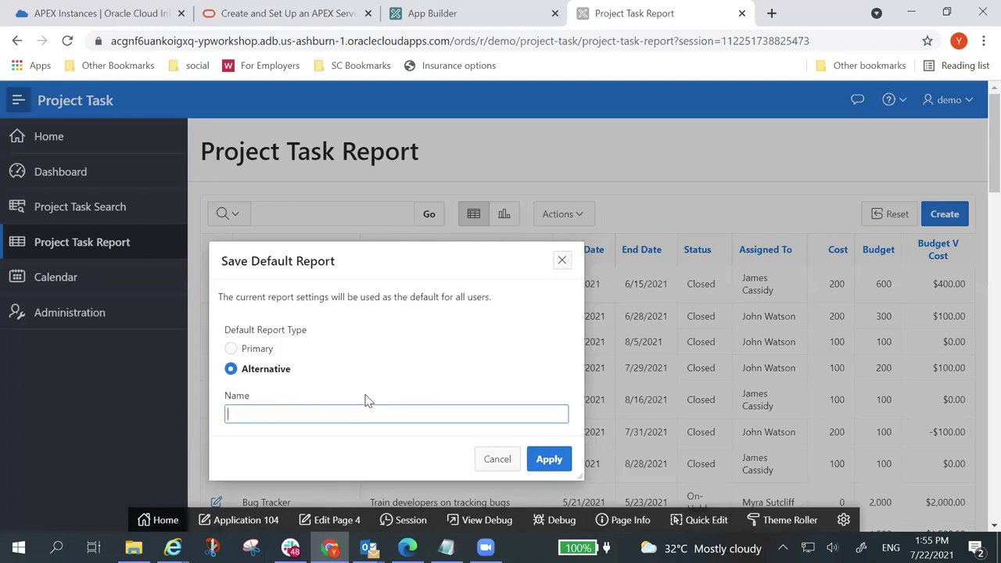
type("budget review")
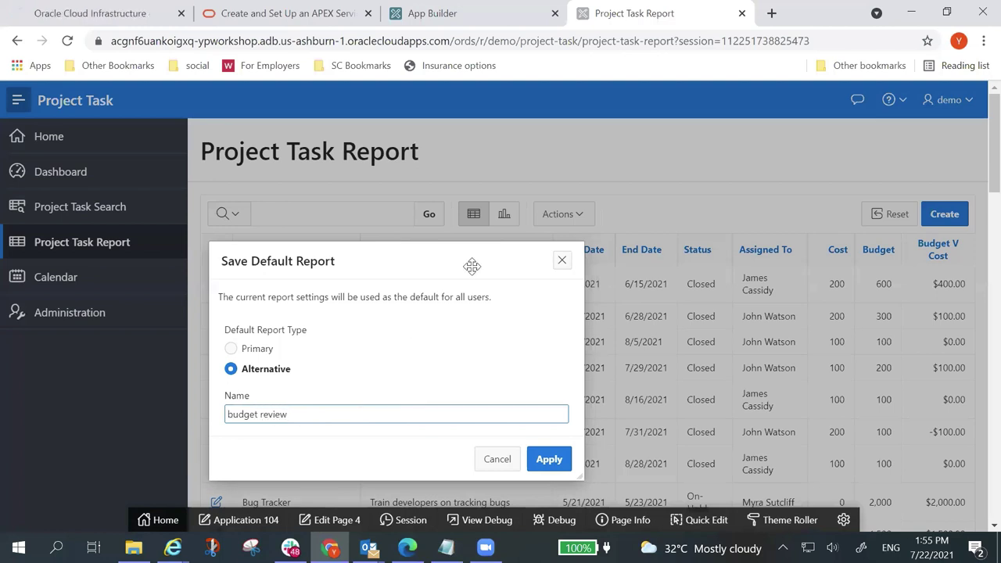
left_click(551, 467)
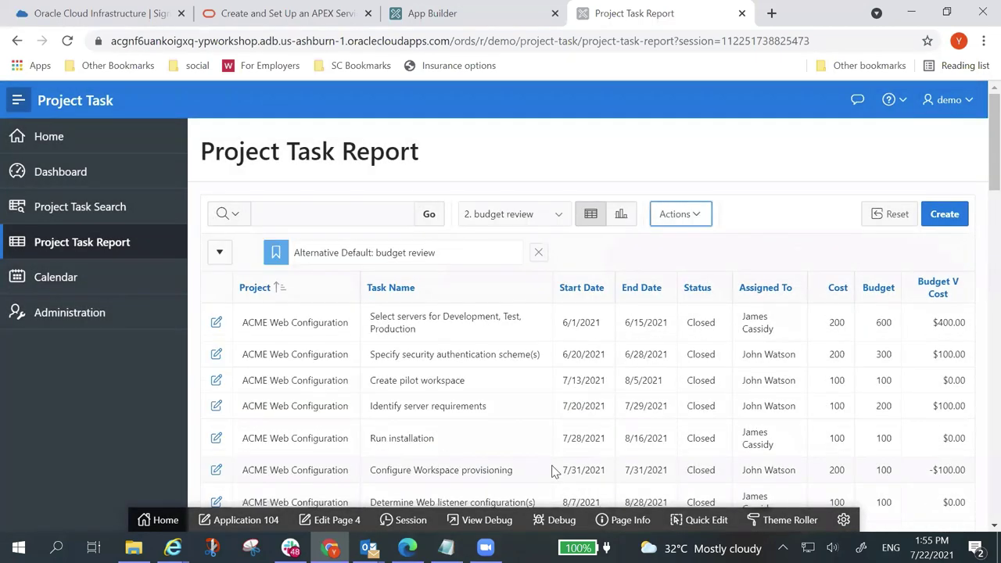
Step: Switch the report selector back to 1. Primary Report, clearing the notice and reloading the page
left_click(558, 222)
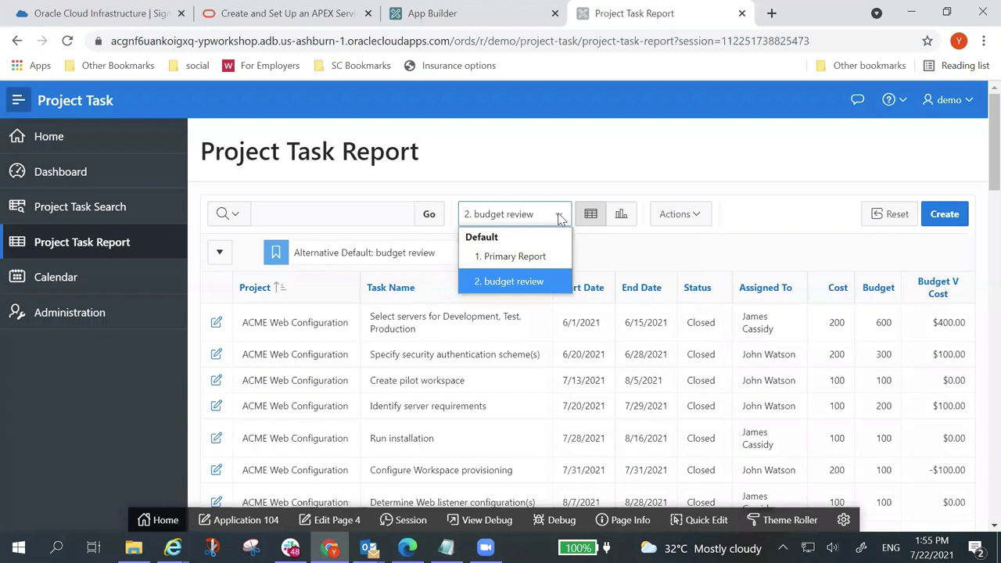
left_click(543, 256)
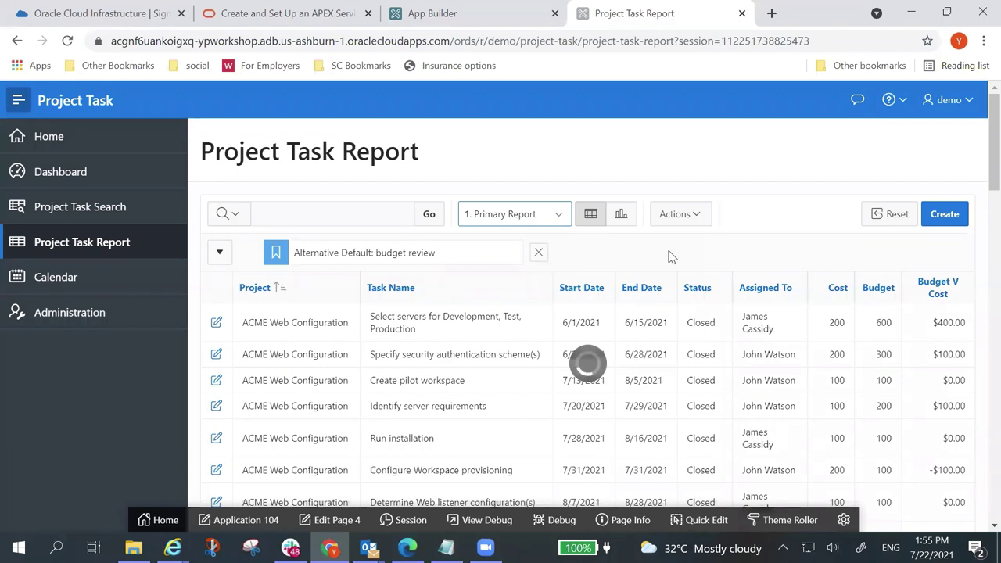
left_click(552, 250)
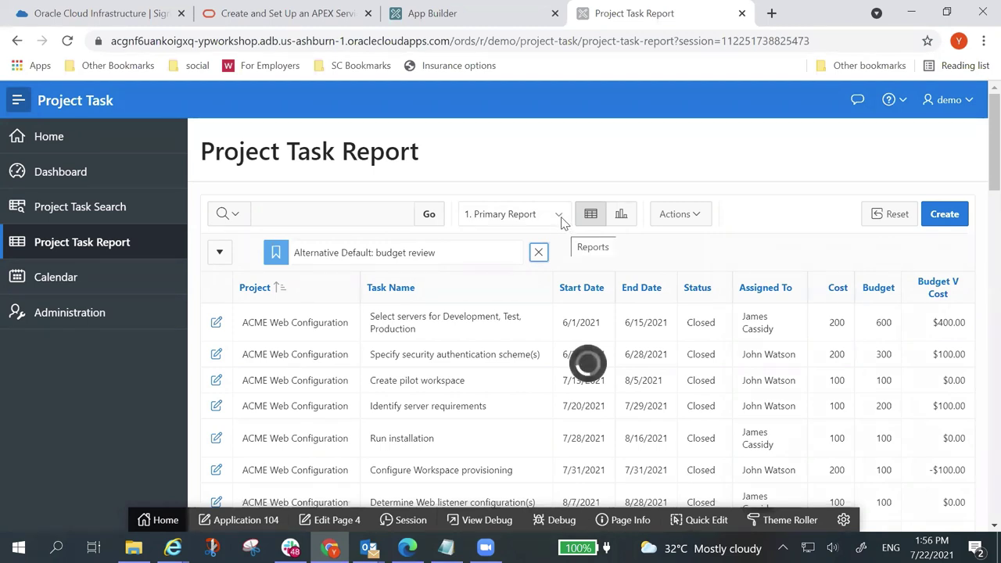
left_click(68, 40)
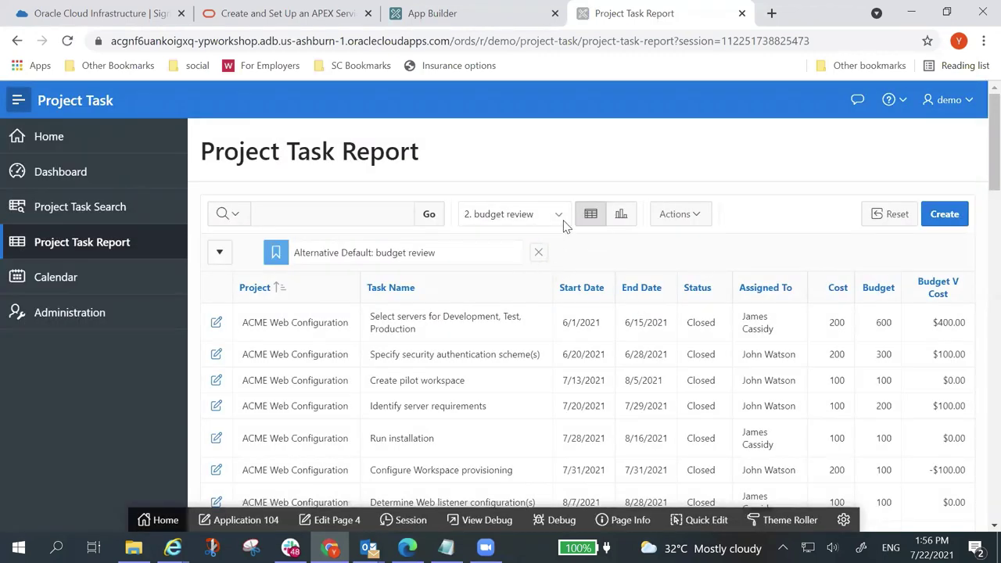
left_click(561, 220)
left_click(544, 259)
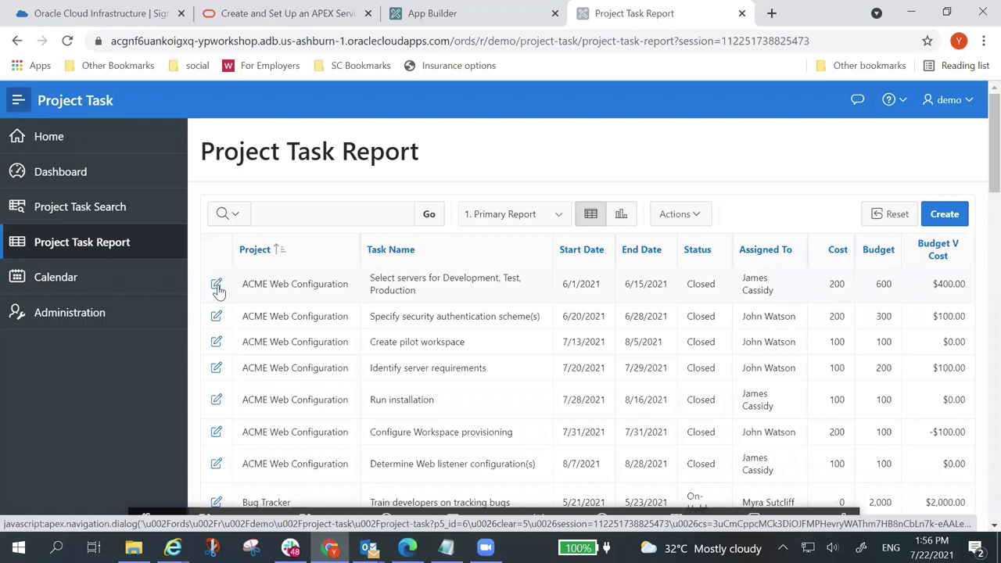
Step: Open the first task's edit dialog, review its fields, then open Edit Page 5 in the builder
left_click(216, 285)
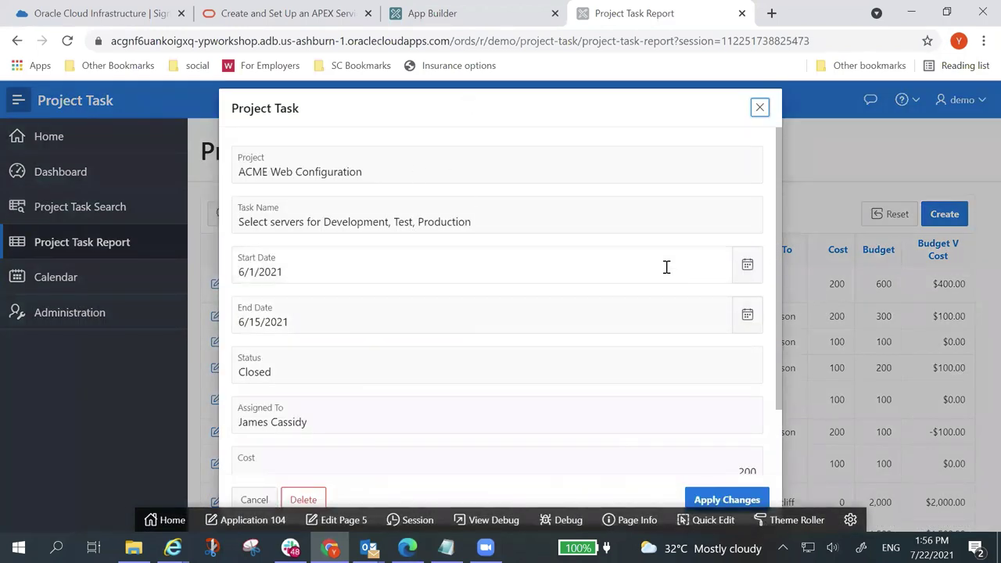
scroll(664, 267, "down", 1)
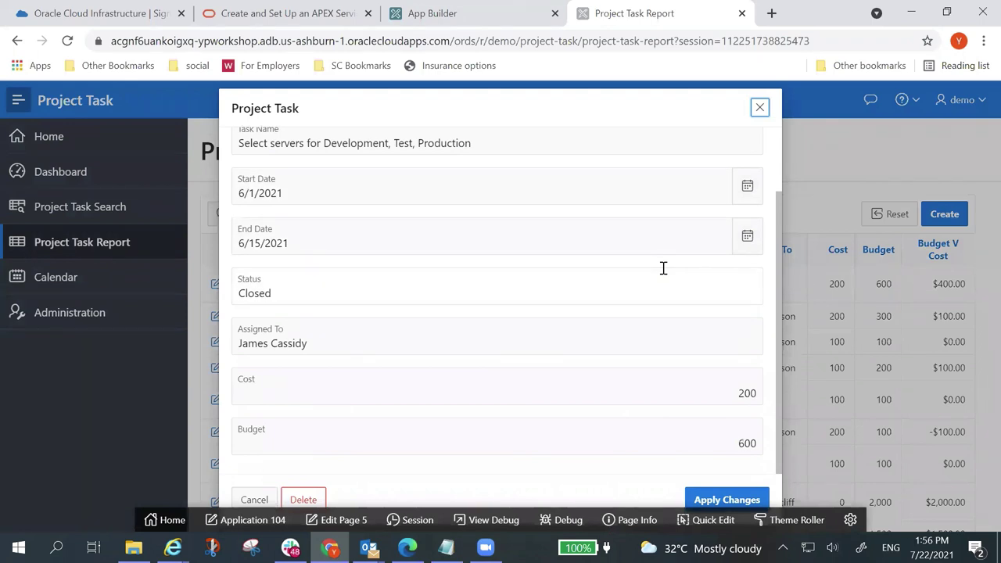
scroll(663, 269, "up", 1)
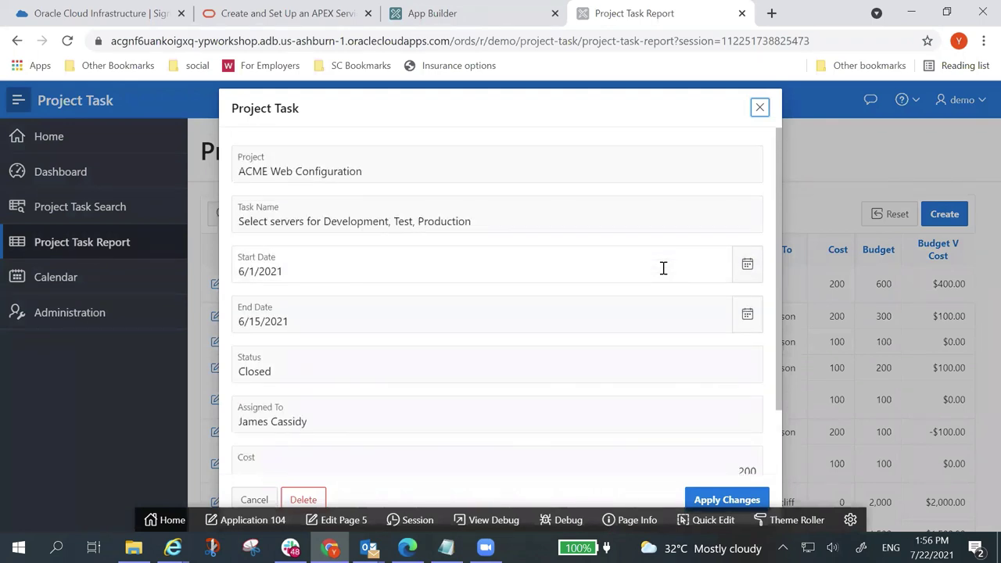
scroll(663, 269, "down", 1)
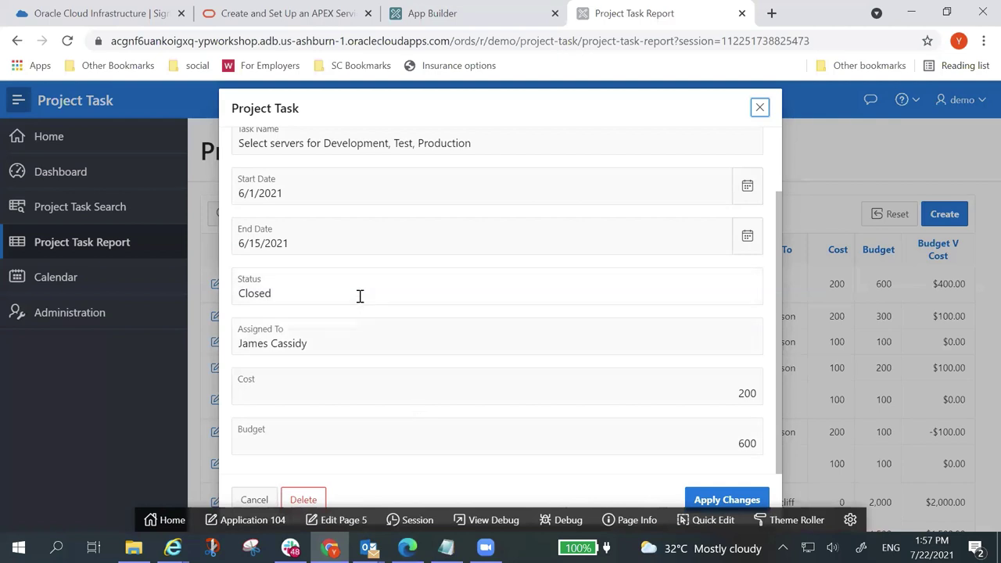
left_click(303, 290)
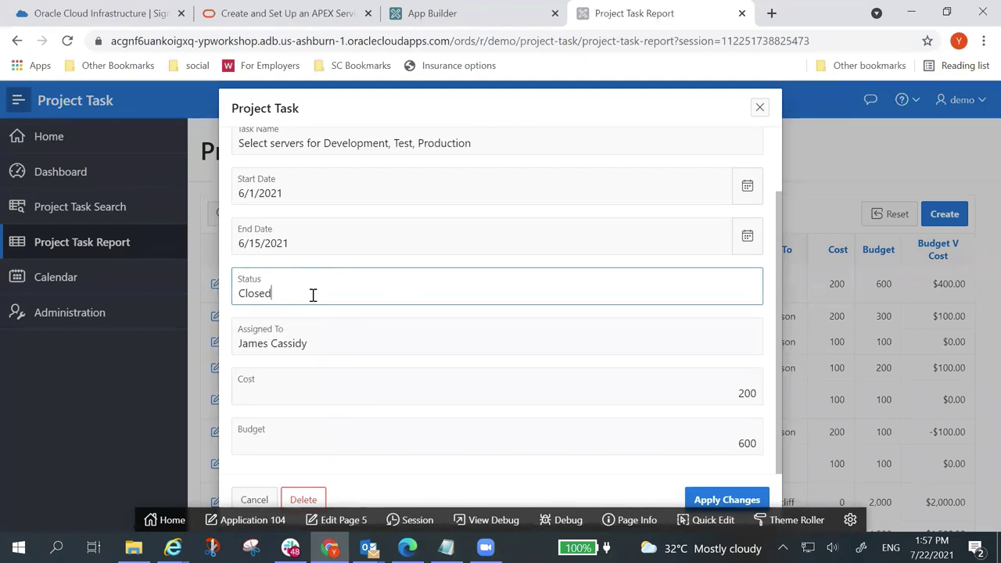
left_click(342, 521)
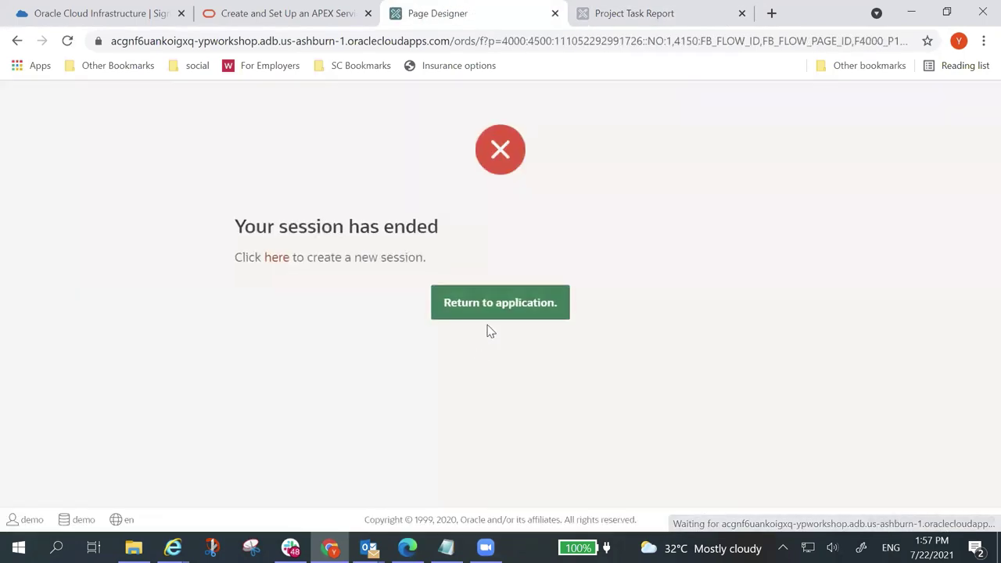
Step: Sign back into the workspace with the workspace name, username and password
left_click(495, 311)
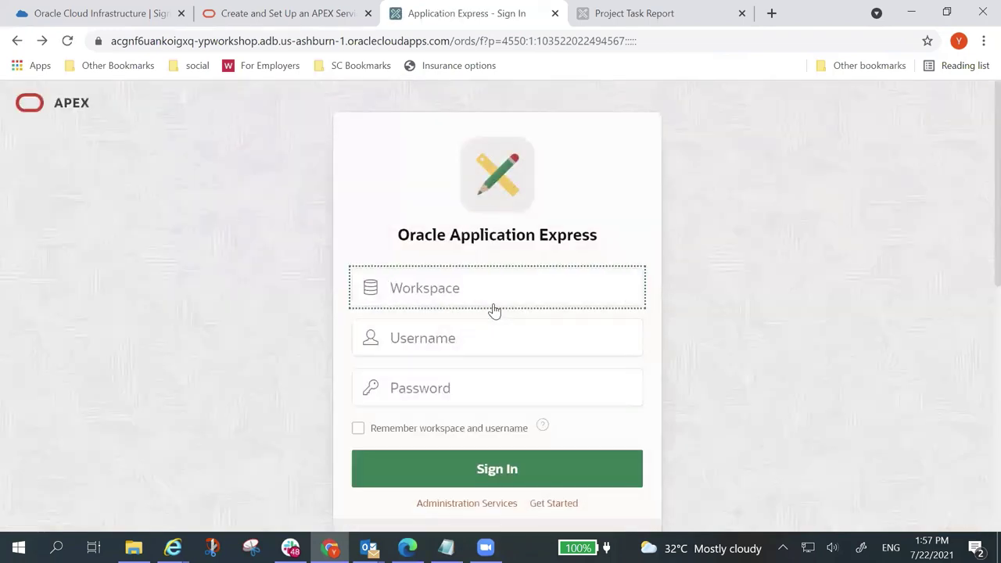
type("demo")
key("Tab")
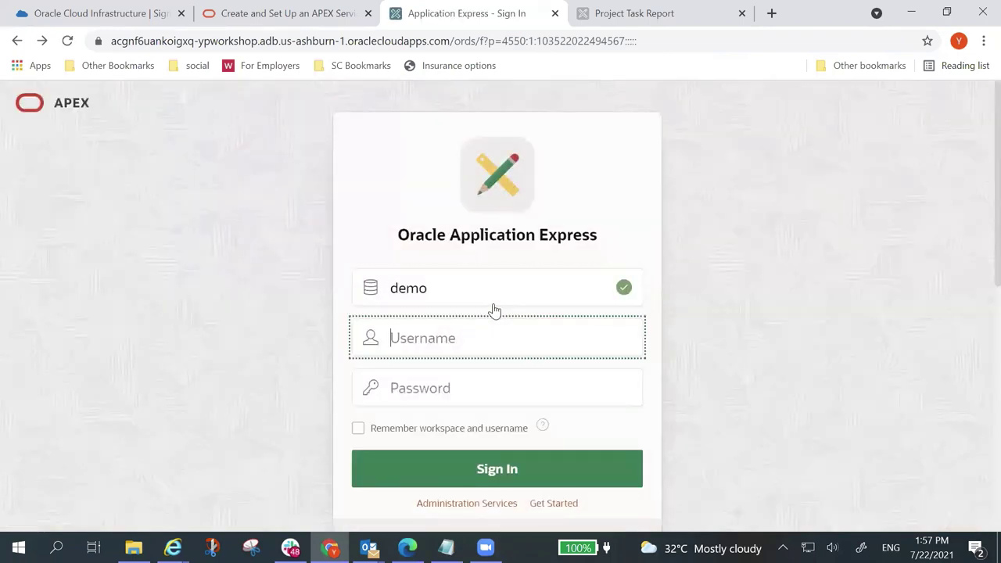
type("demo")
key("Tab")
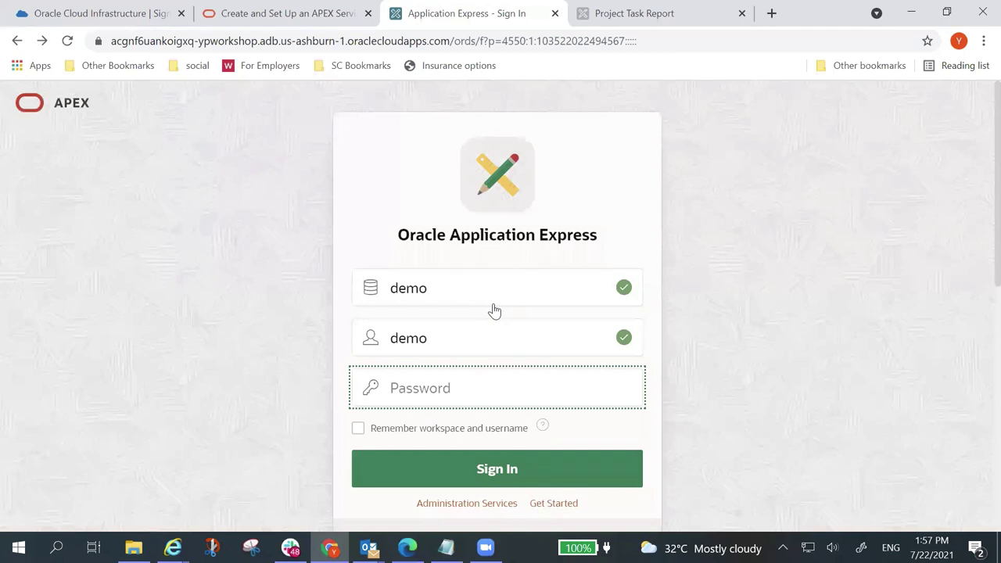
type("******")
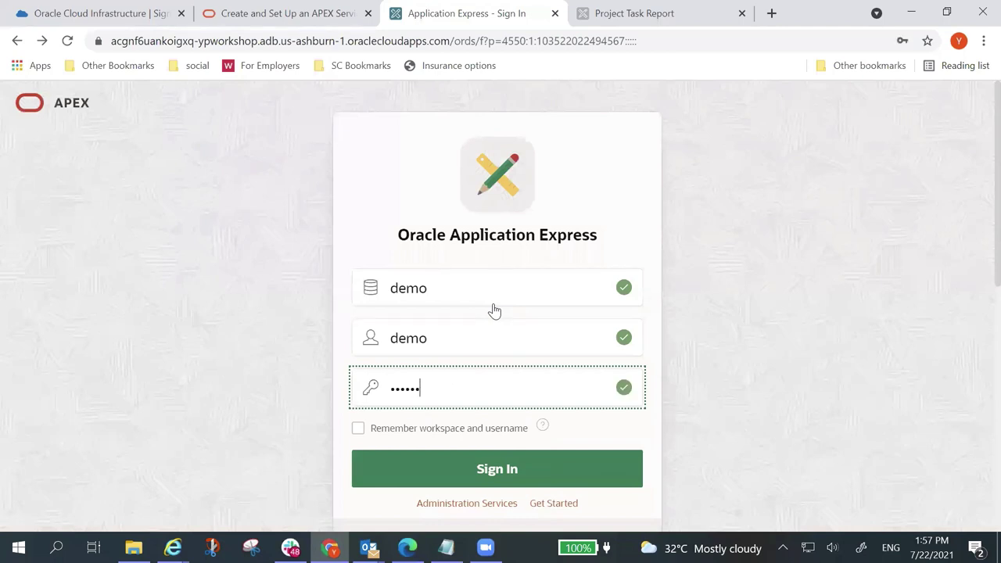
type("********")
key("Return")
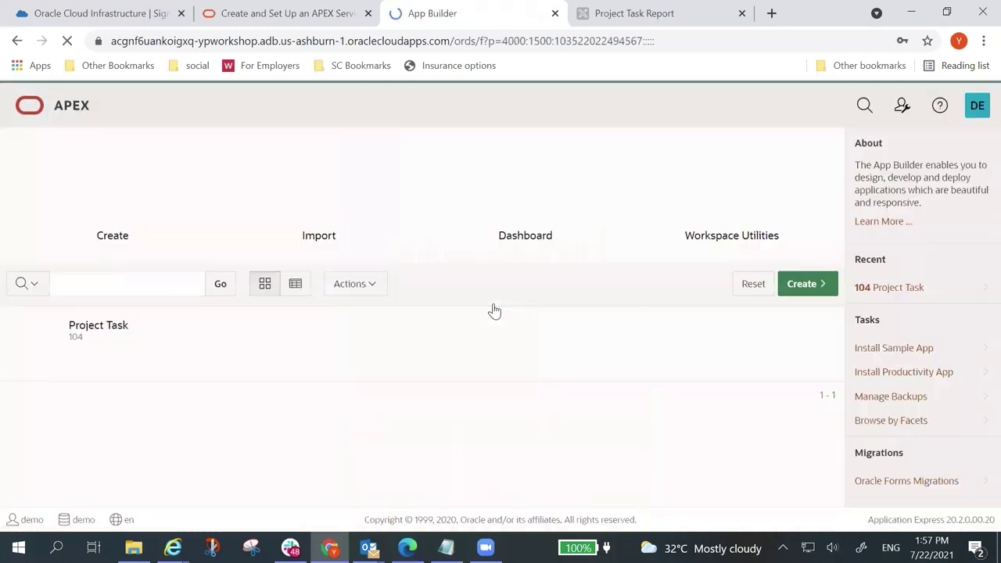
Step: Run the Project Task app and go to its Project Task Report page
left_click(112, 330)
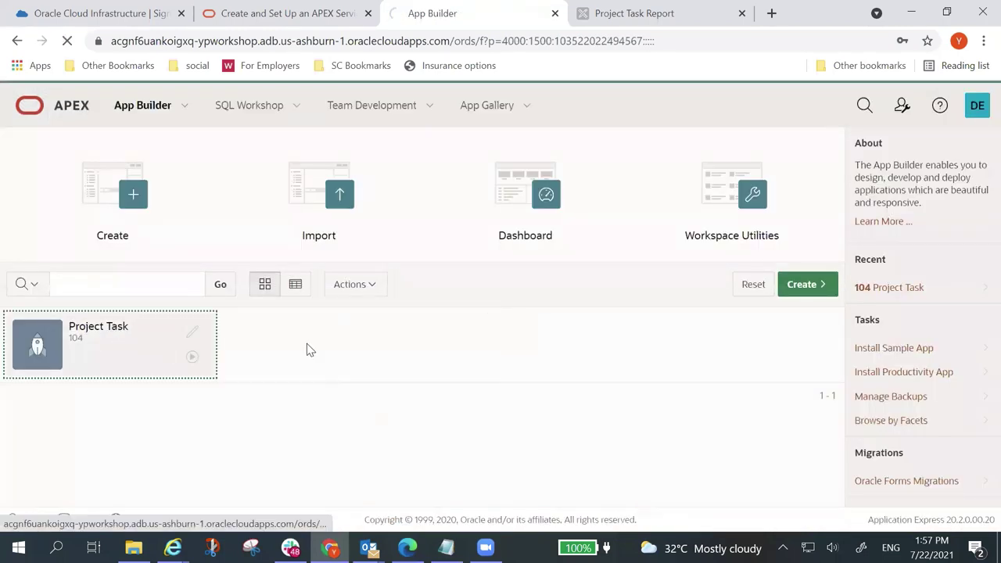
left_click(96, 279)
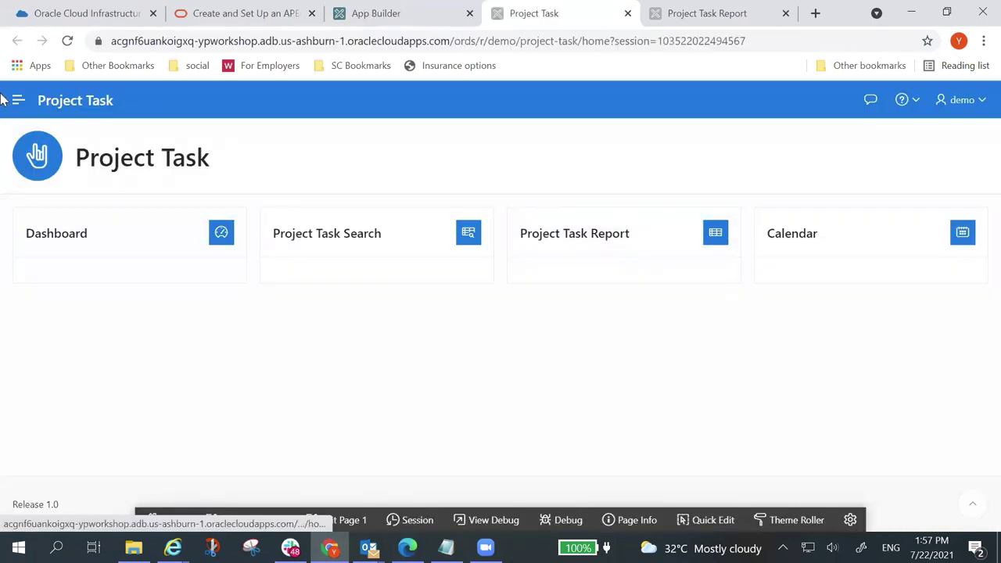
left_click(19, 100)
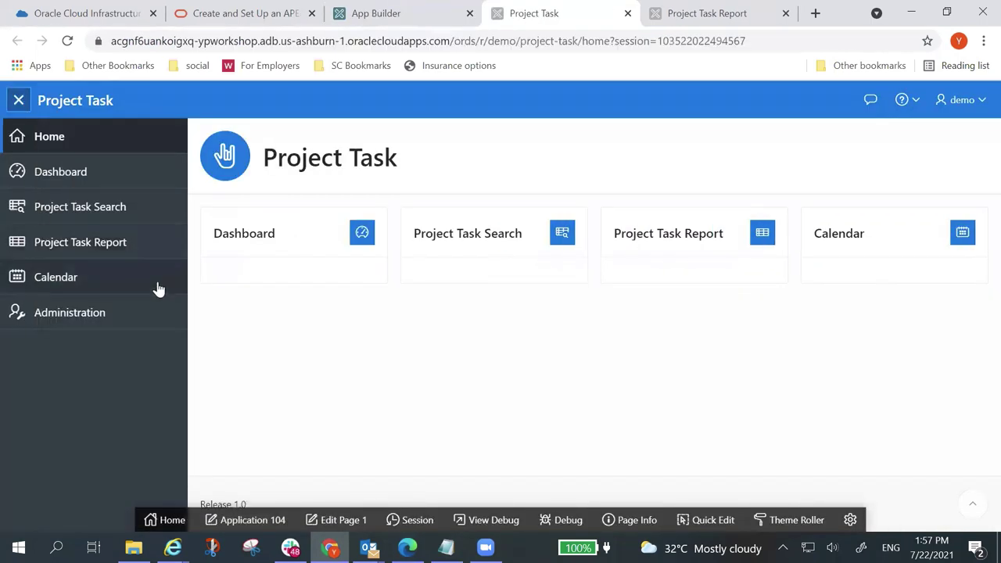
left_click(94, 242)
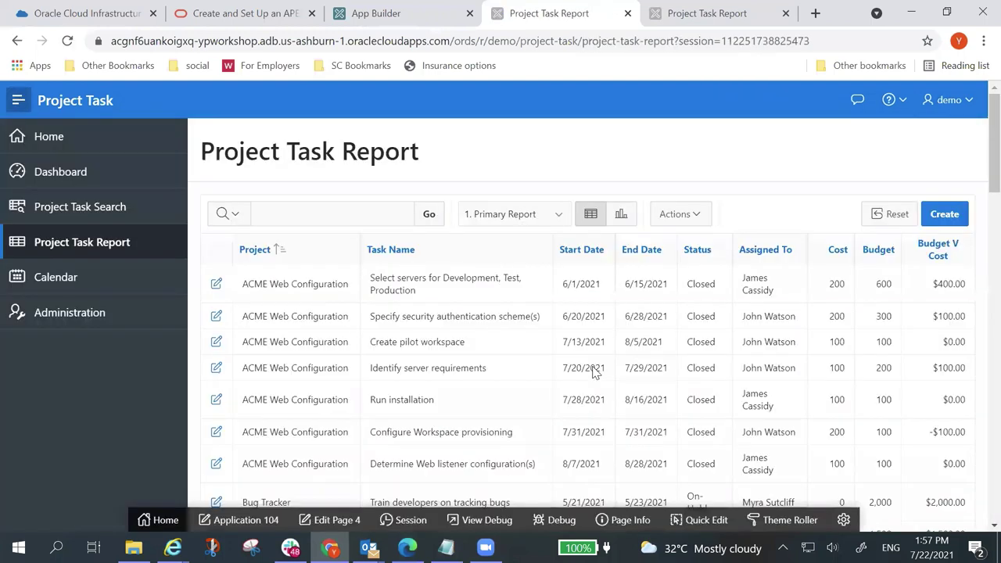
Step: Open the first task's edit dialog and launch Page Designer for page 5 from it
left_click(217, 284)
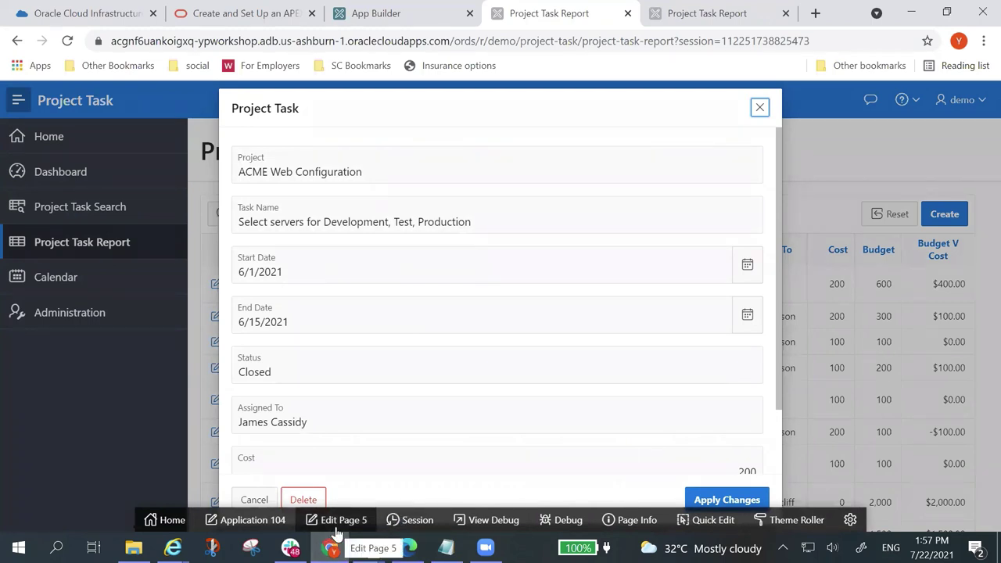
left_click(759, 107)
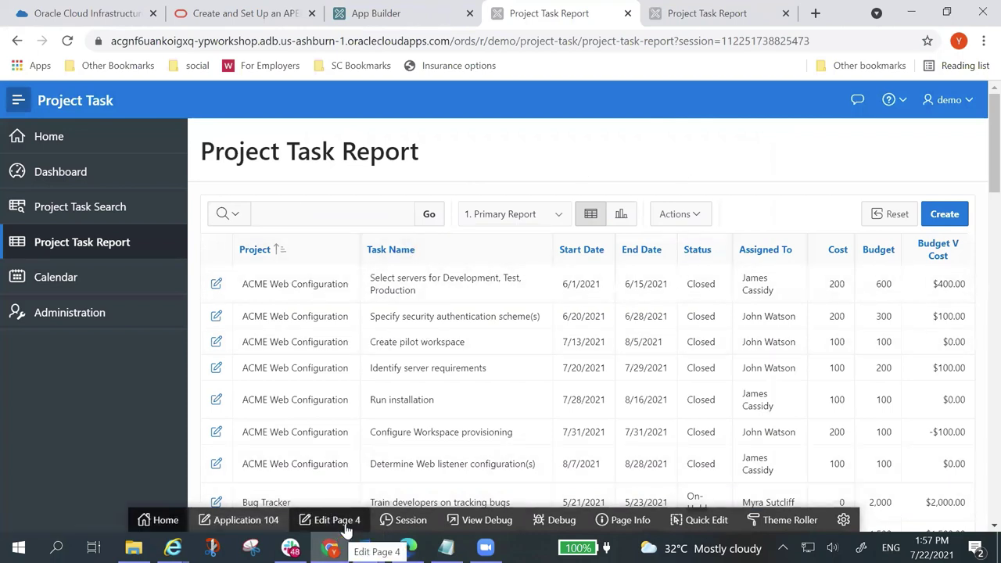
left_click(216, 284)
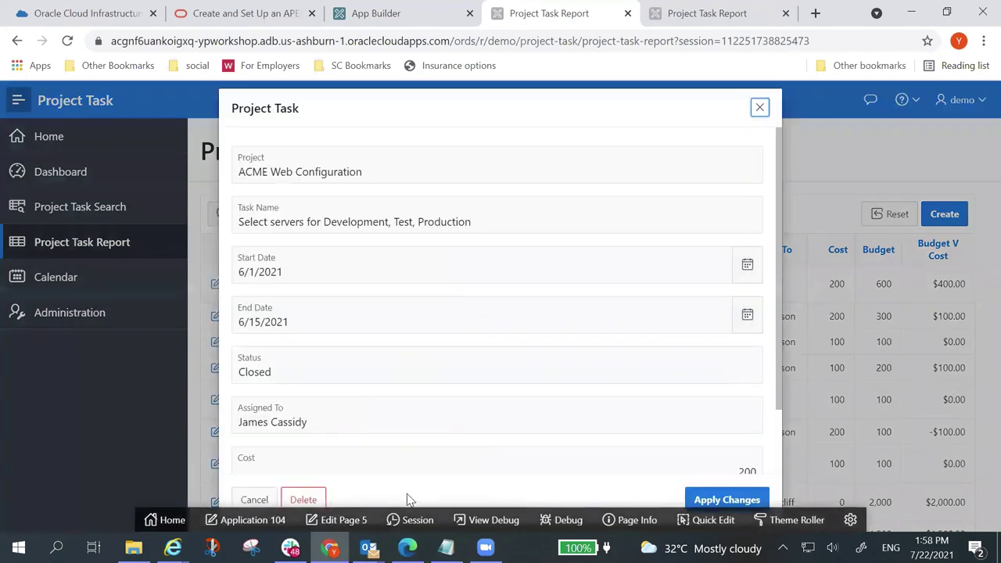
left_click(343, 520)
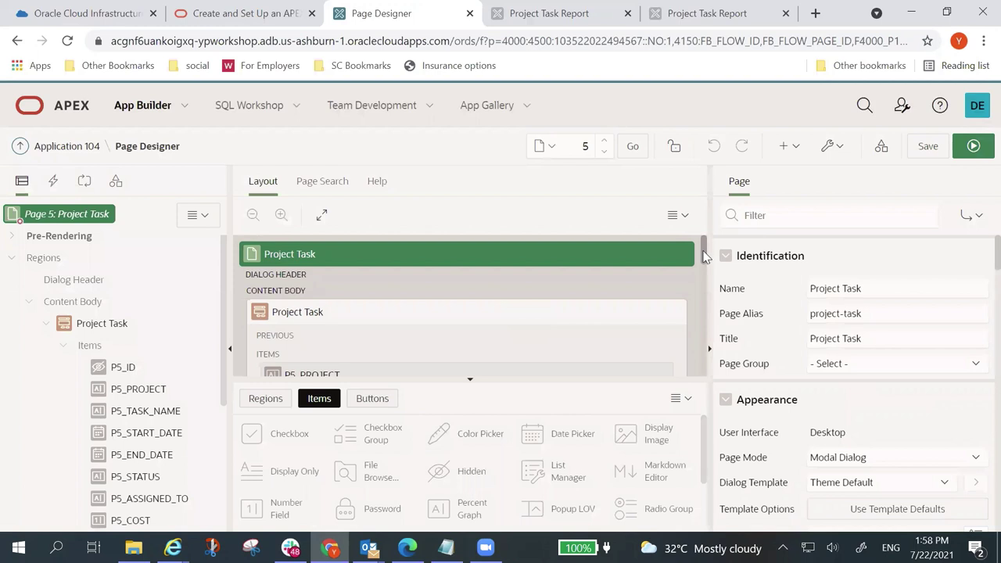
Step: Drag P5_END_DATE onto the row beside P5_START_DATE, save page 5, and try running it
left_click_drag(704, 255, 710, 289)
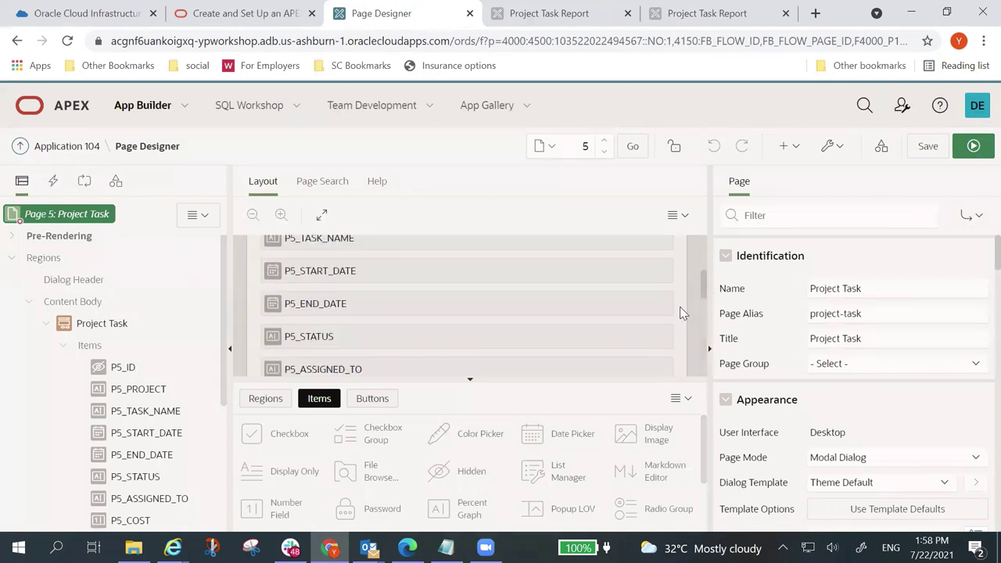
mouse_move(367, 303)
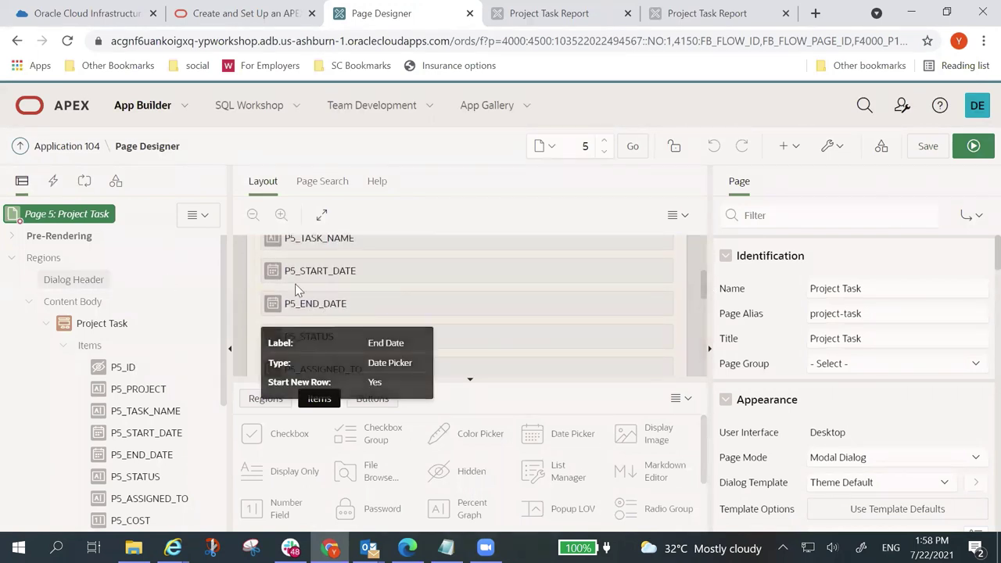
left_click_drag(275, 303, 676, 321)
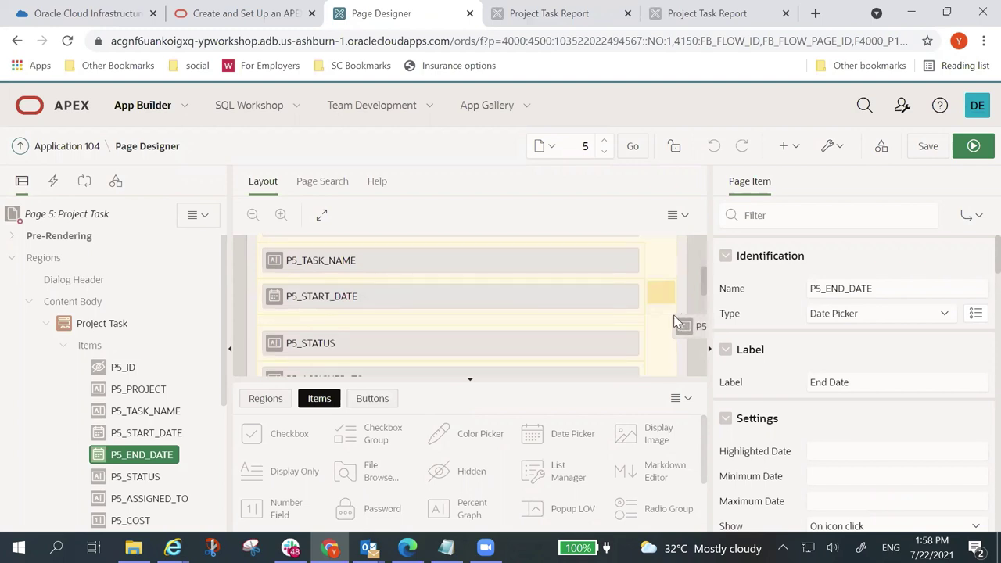
left_click_drag(676, 321, 677, 321)
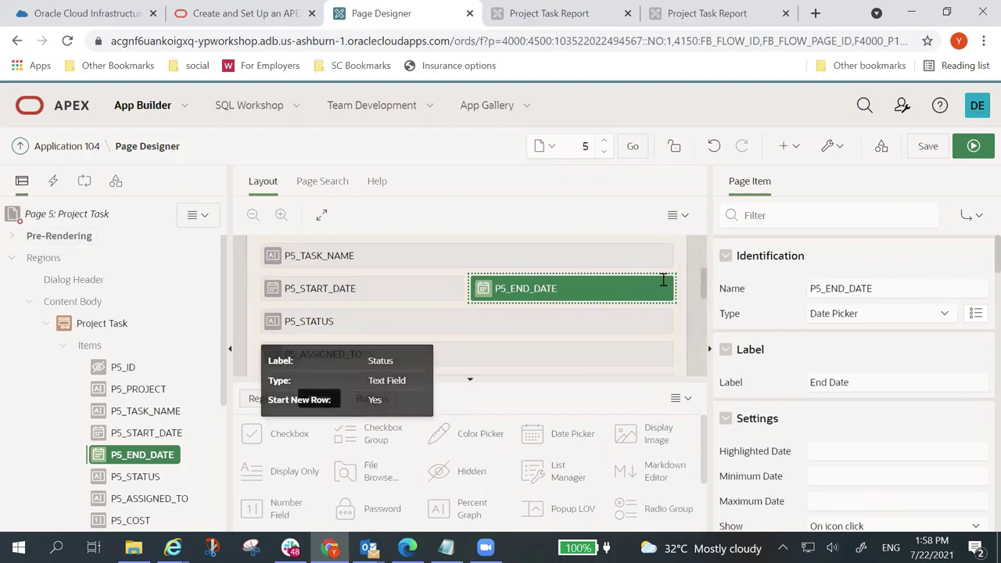
left_click(935, 149)
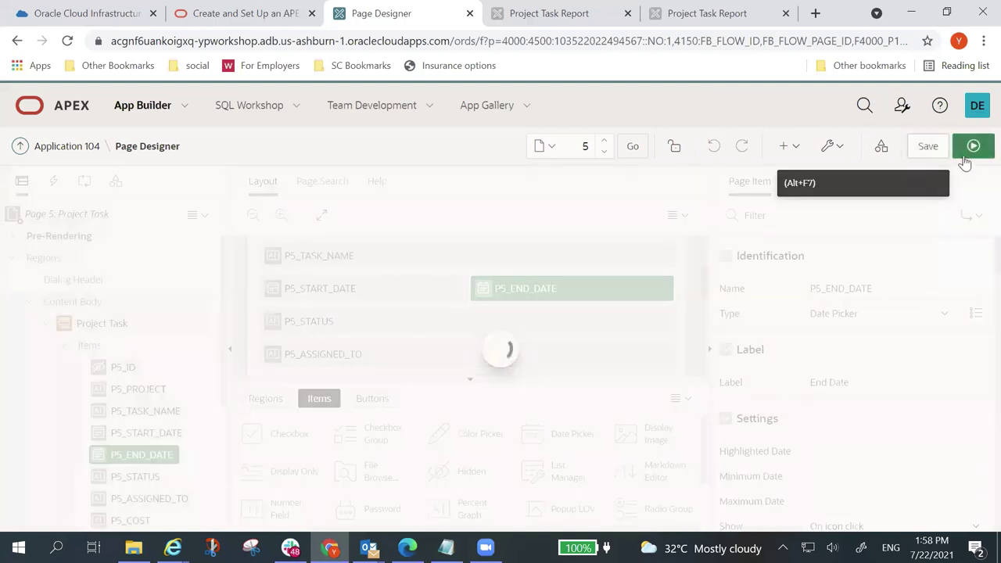
left_click(978, 152)
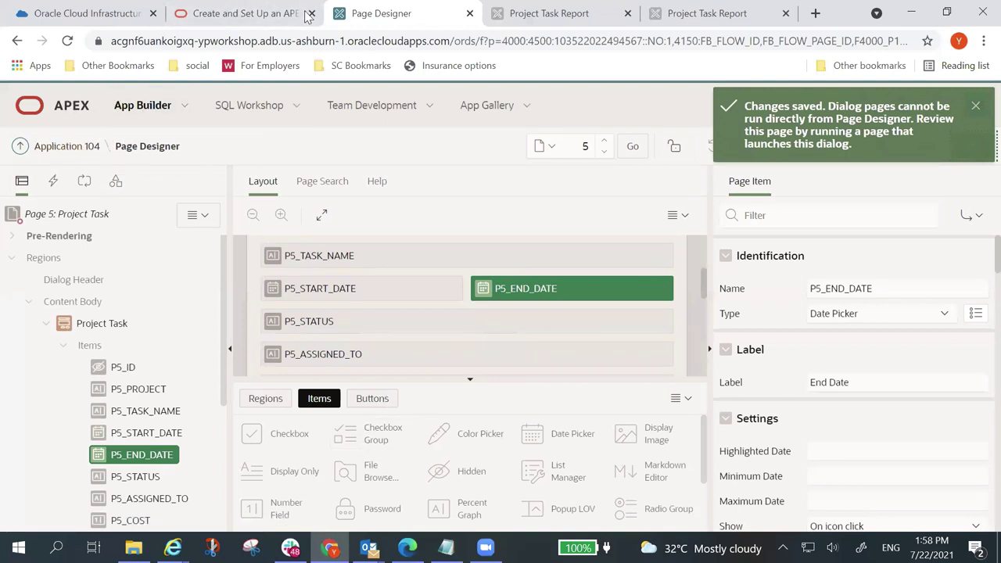
Step: Back in the running report, reopen the first task's dialog to check the side-by-side dates
key("ctrl+Tab")
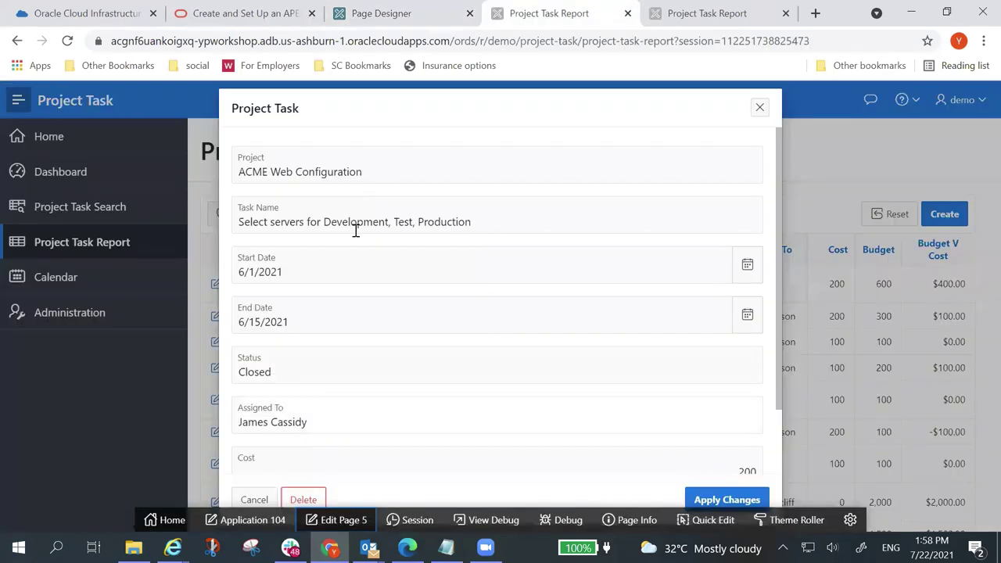
left_click(254, 499)
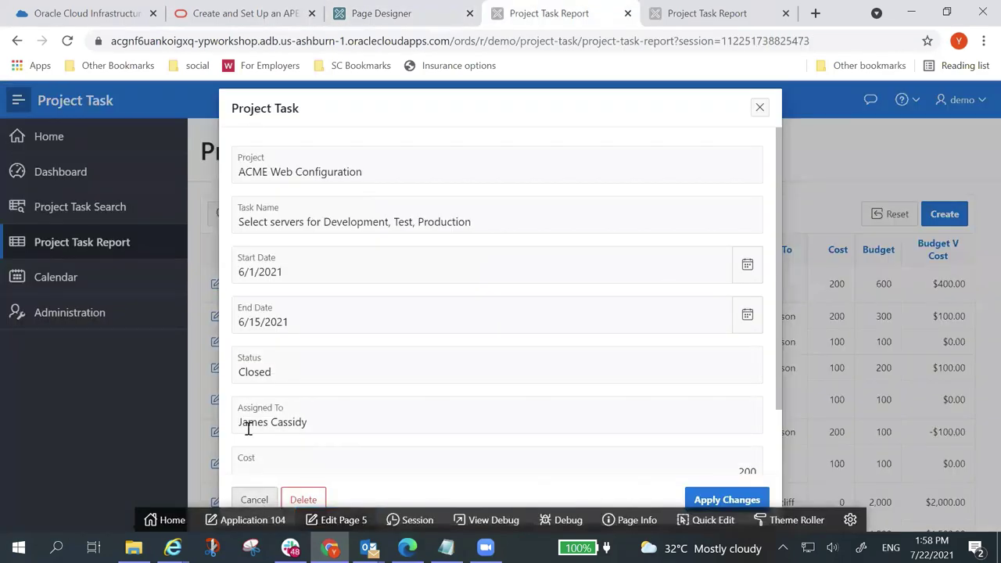
left_click(217, 286)
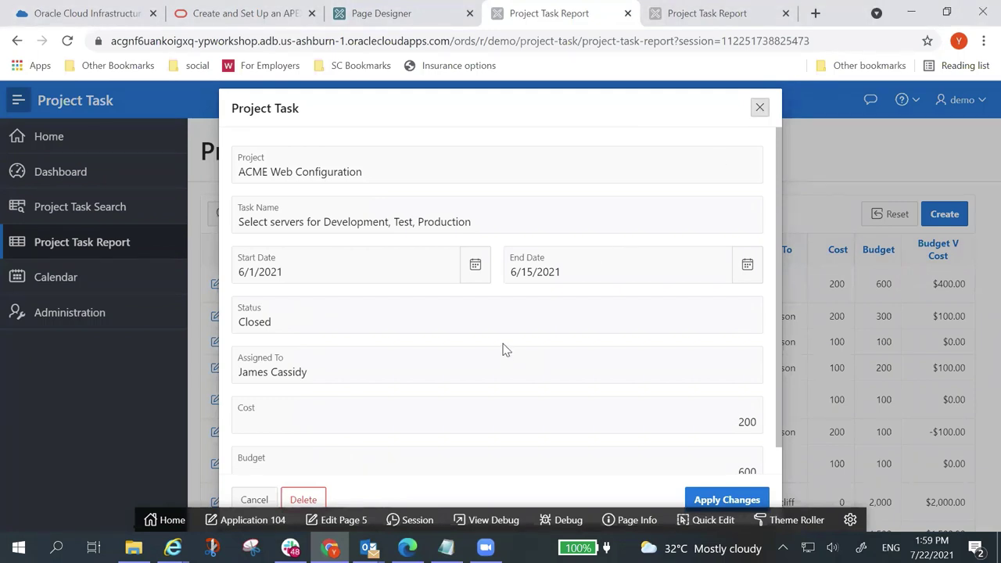
key("Tab")
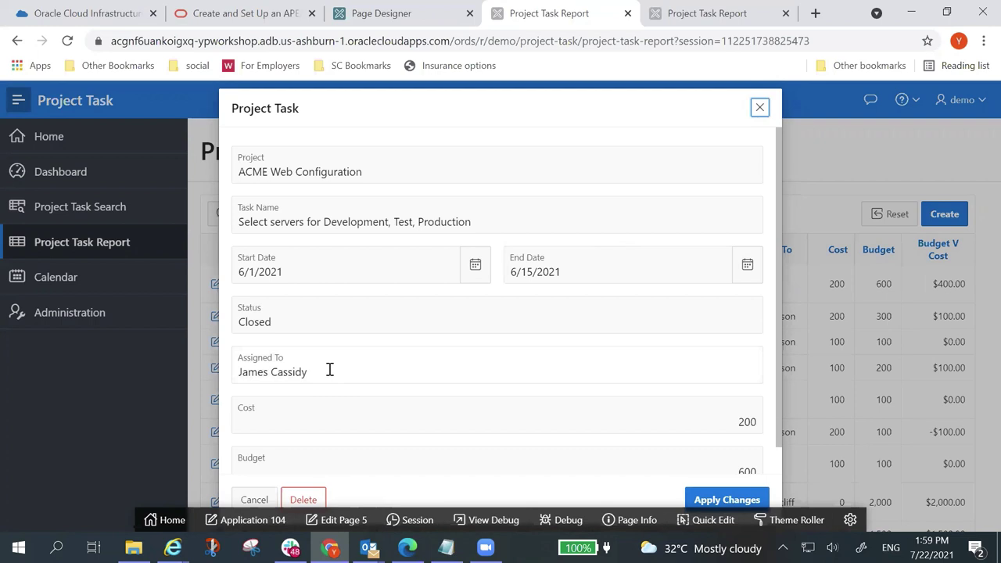
scroll(598, 374, "down", 1)
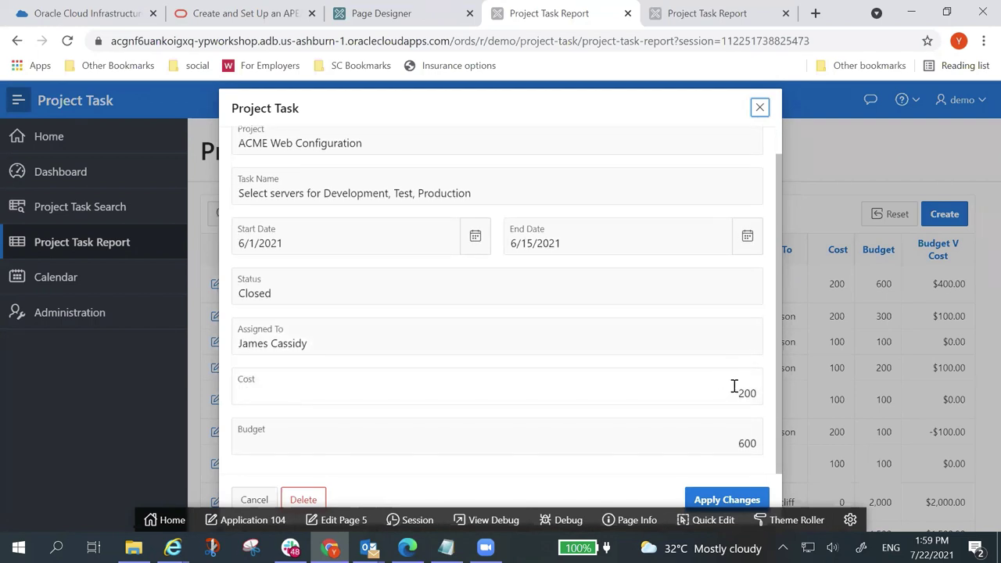
Step: Replace the Cost value 200 with the text 'iujlwejrlkw'
left_click_drag(733, 391, 770, 402)
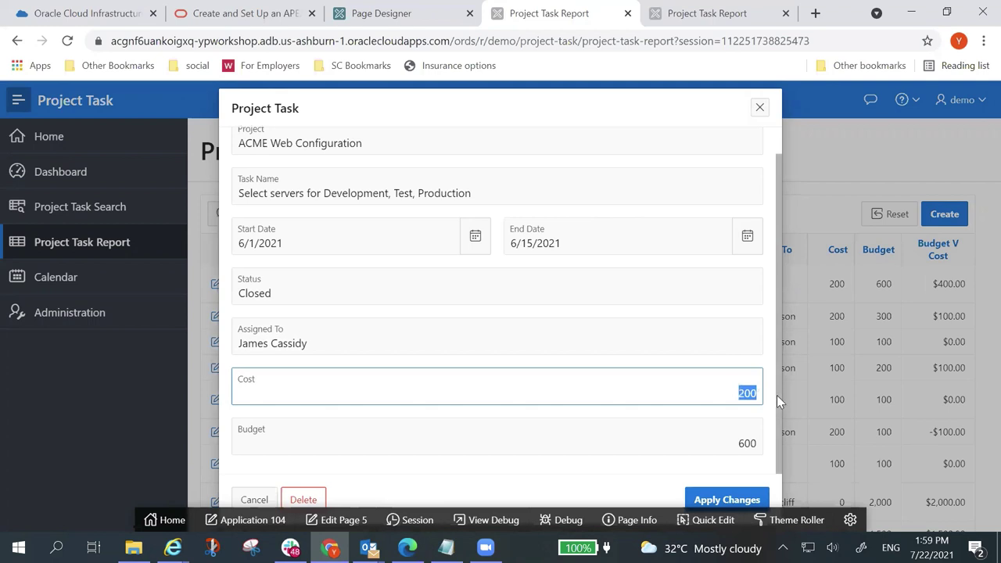
key("BackSpace")
type("iujlwejrlkw")
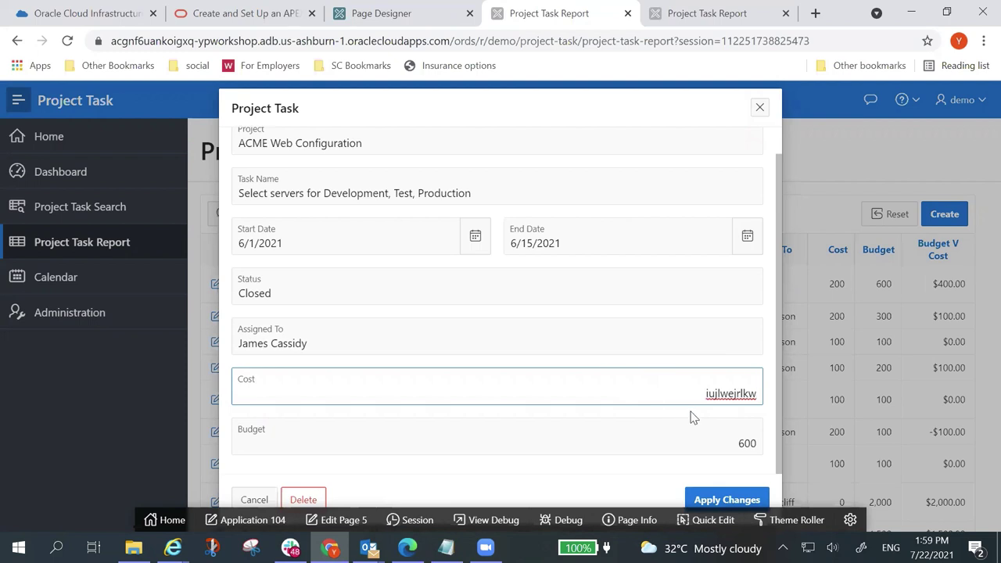
Step: Apply to trigger the Cost must be Numeric error, then change Cost to 100 and apply again
left_click(727, 500)
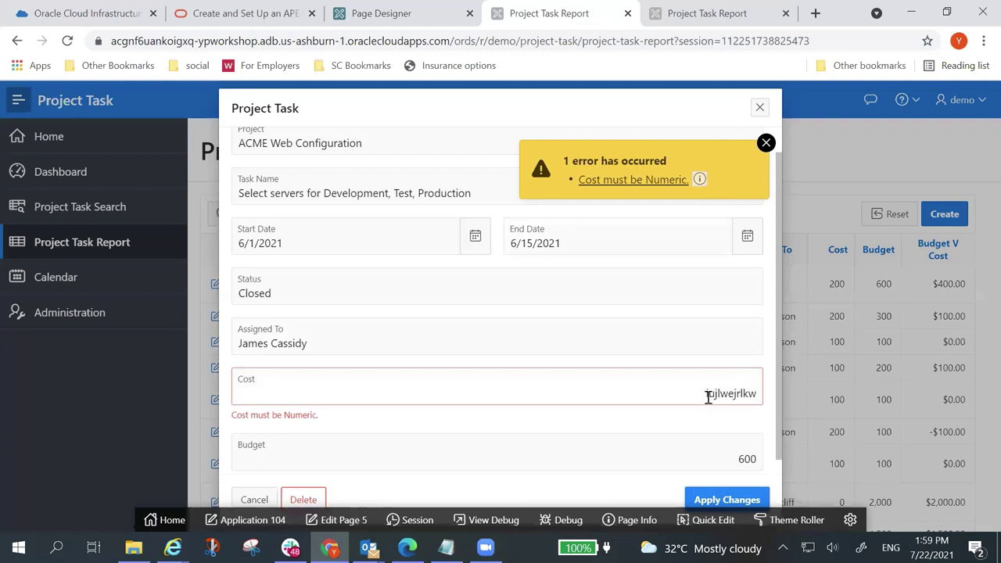
left_click_drag(706, 395, 789, 406)
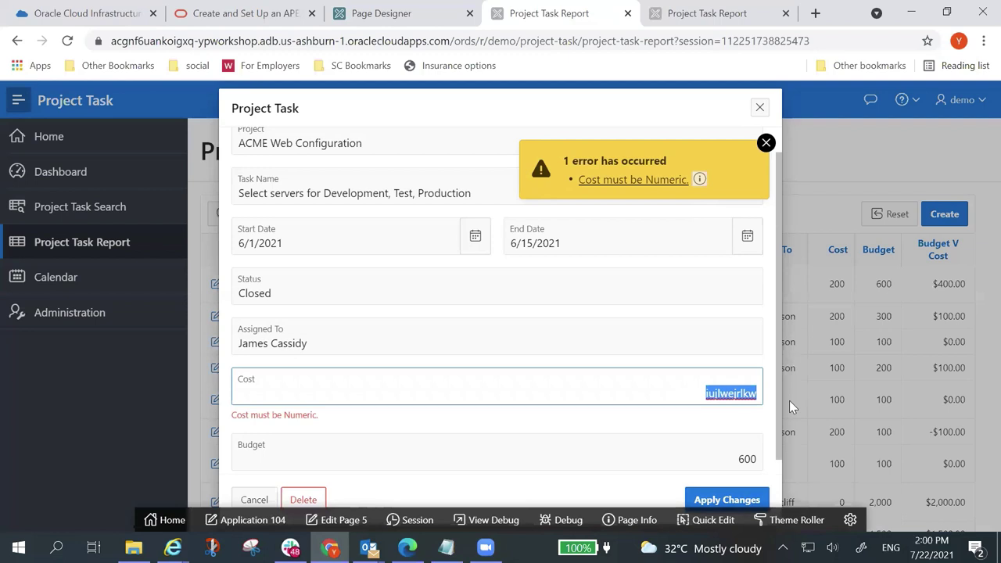
type("100")
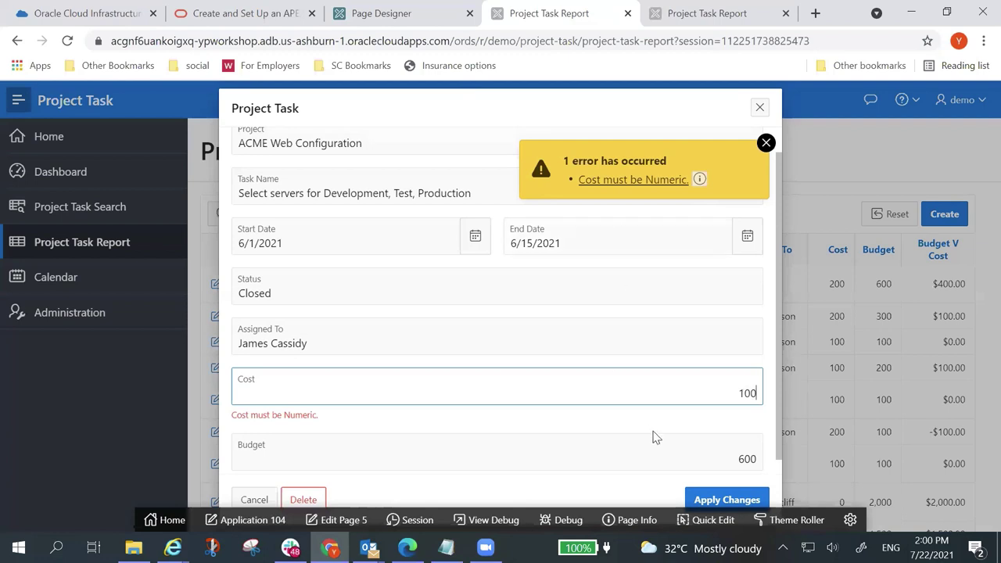
left_click(726, 501)
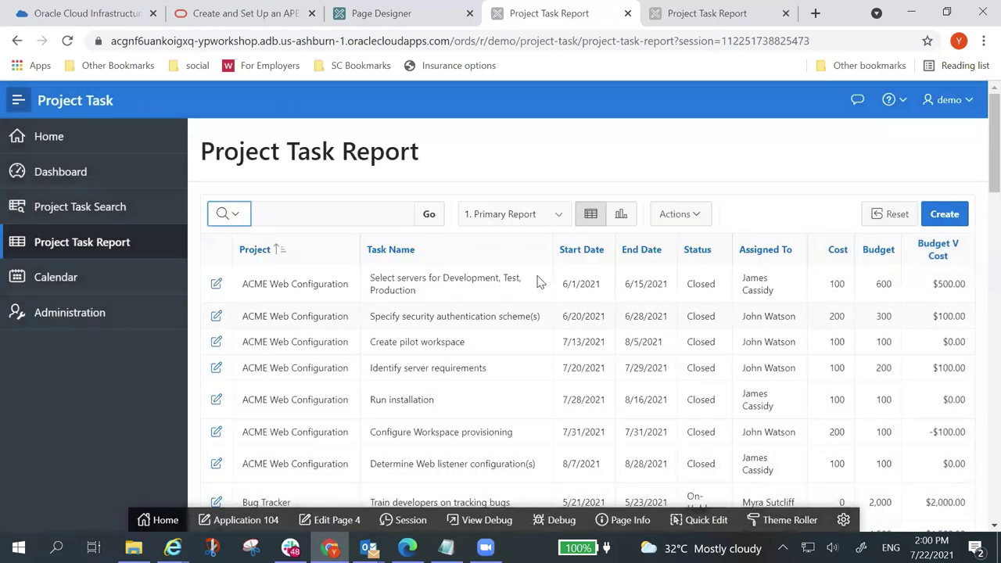
Step: Reopen the first task to confirm Cost 100, then return to Page Designer for page 5
left_click(217, 286)
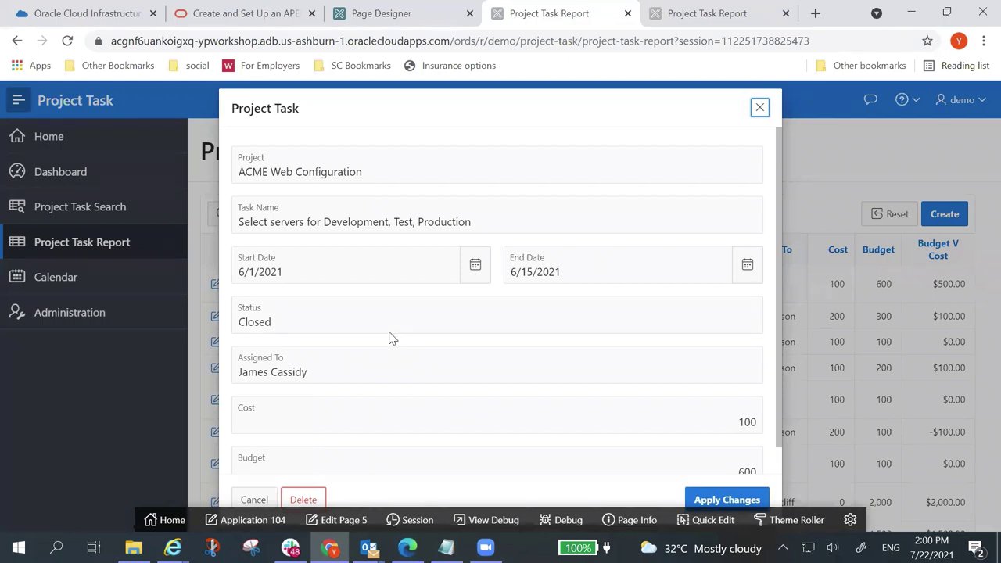
left_click(349, 519)
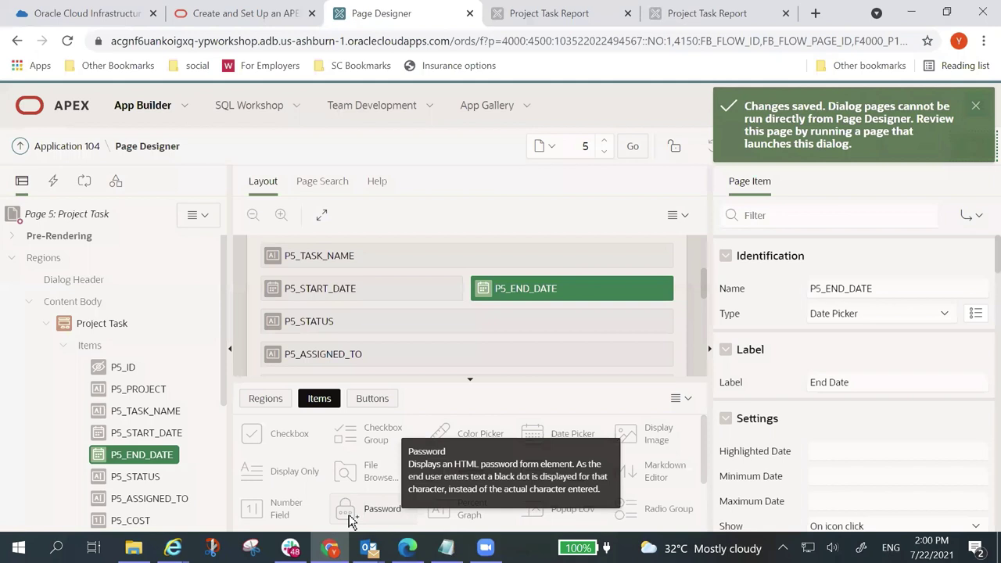
Step: Change P5_STATUS's type to Select List and open its List of Values Type dropdown
left_click(136, 479)
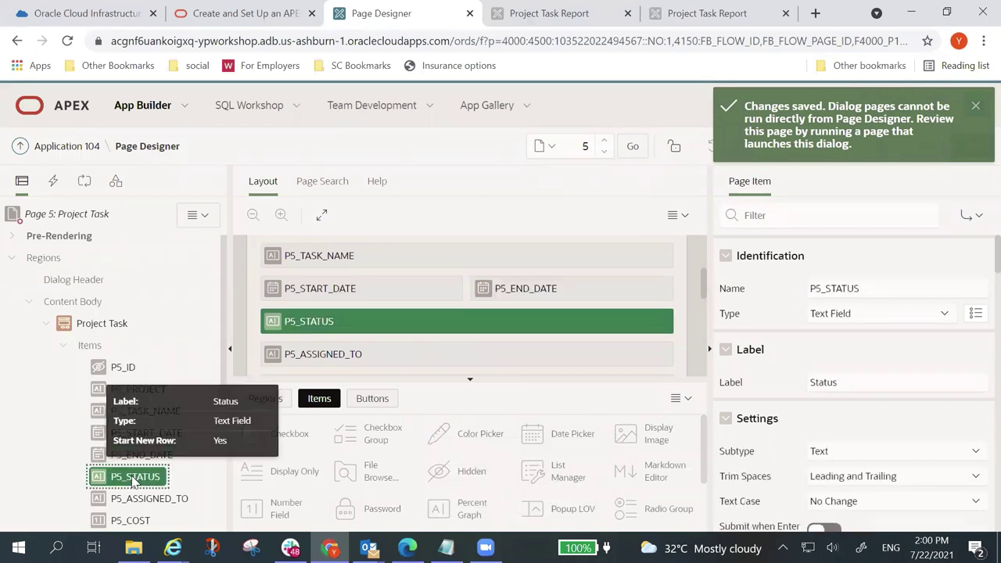
left_click(942, 316)
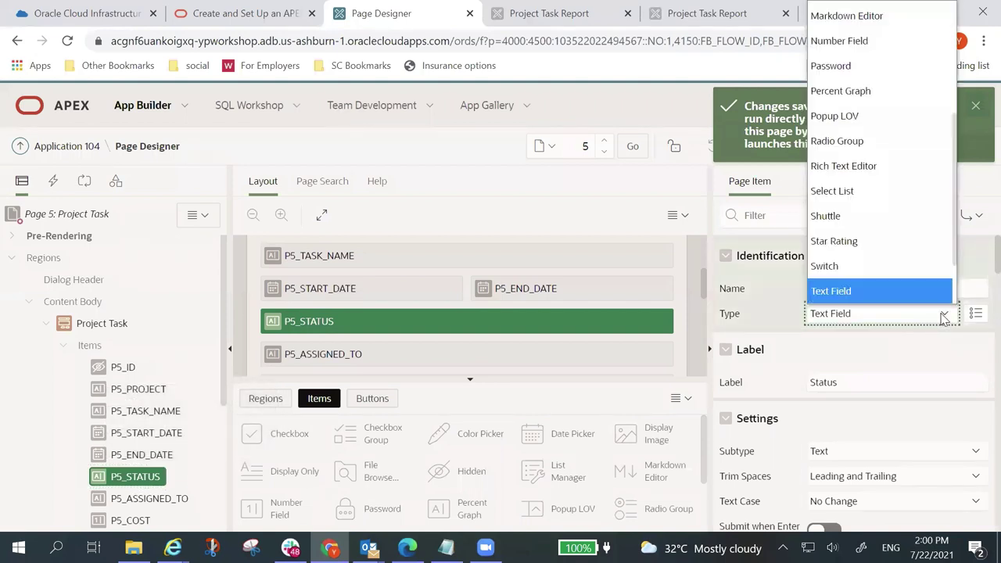
left_click(918, 201)
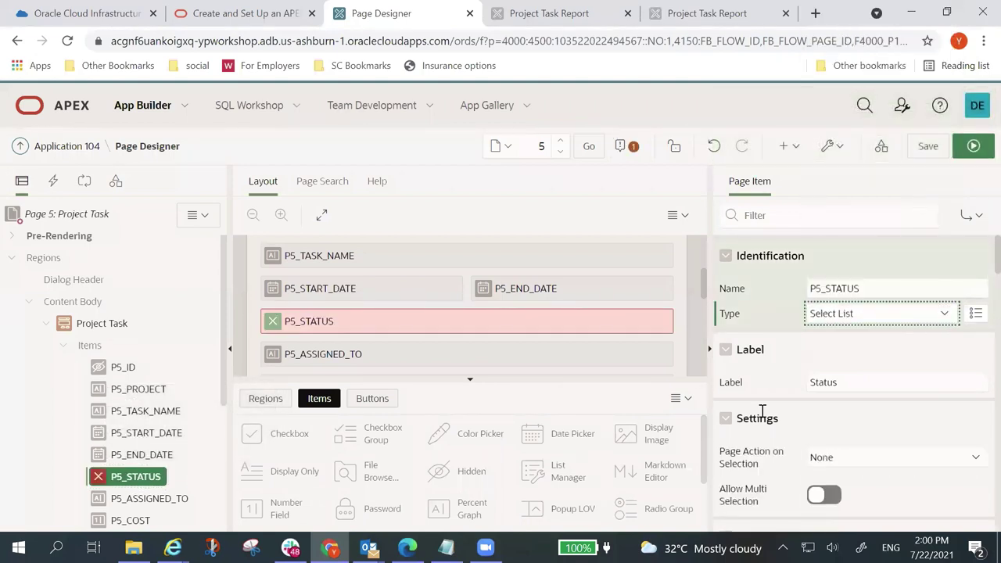
scroll(851, 388, "down", 1)
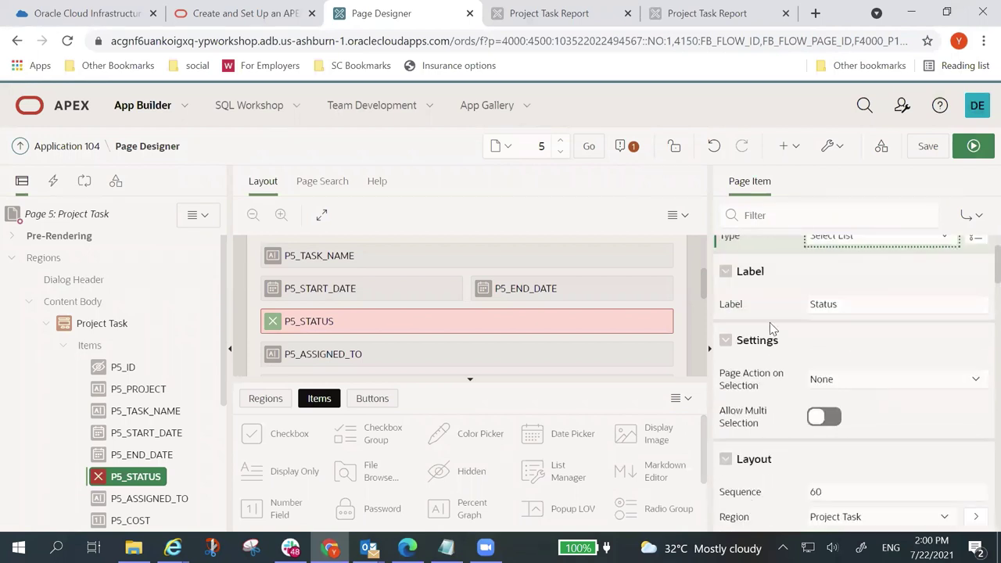
scroll(870, 379, "down", 3)
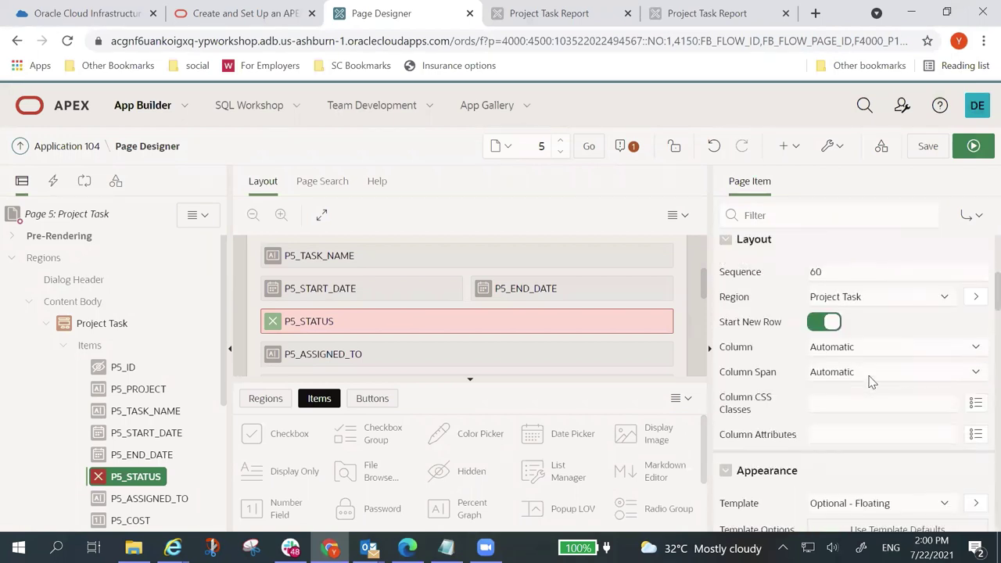
scroll(868, 379, "down", 4)
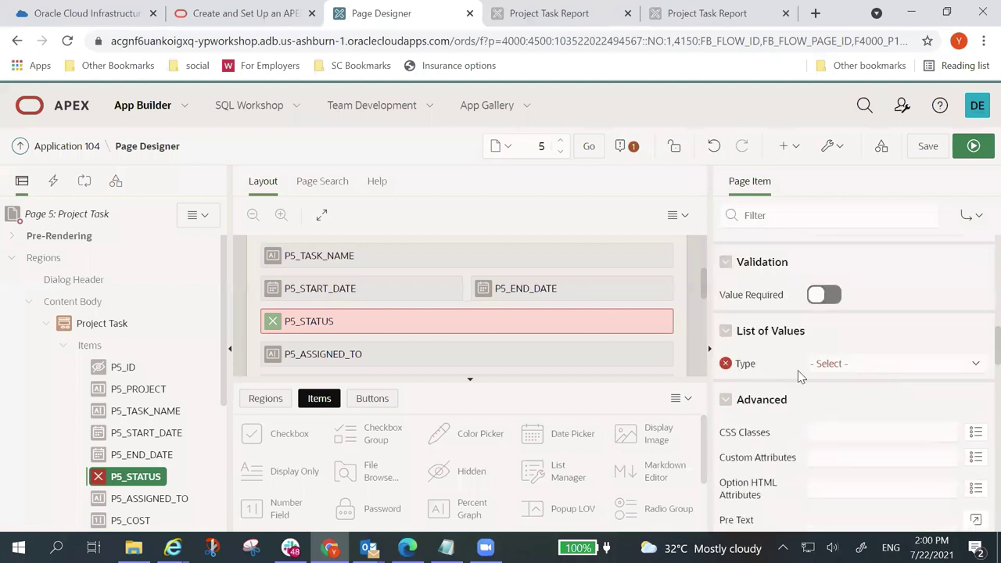
left_click(978, 367)
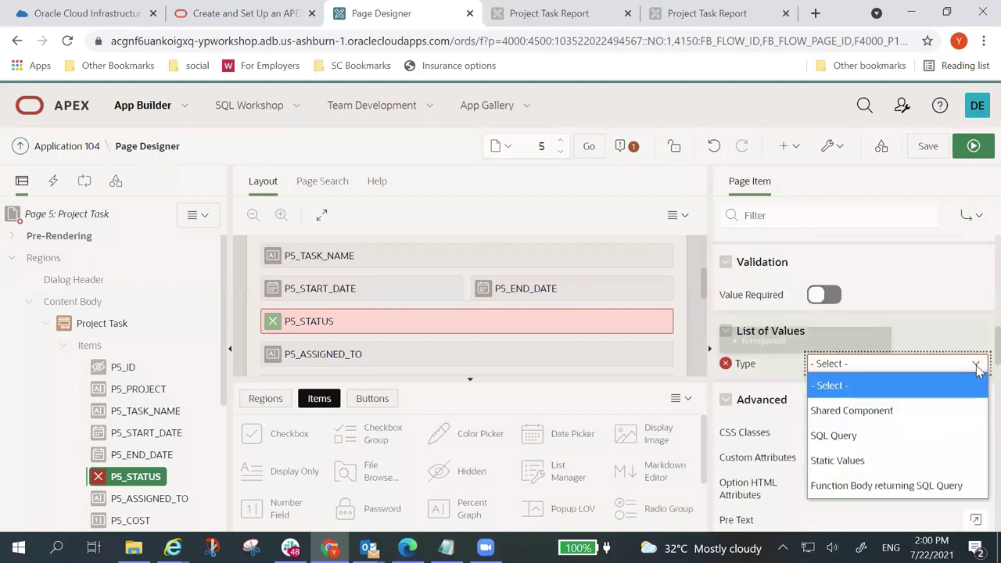
Step: Set P5_STATUS's List of Values Type to SQL Query and enter the distinct-status query
left_click(930, 434)
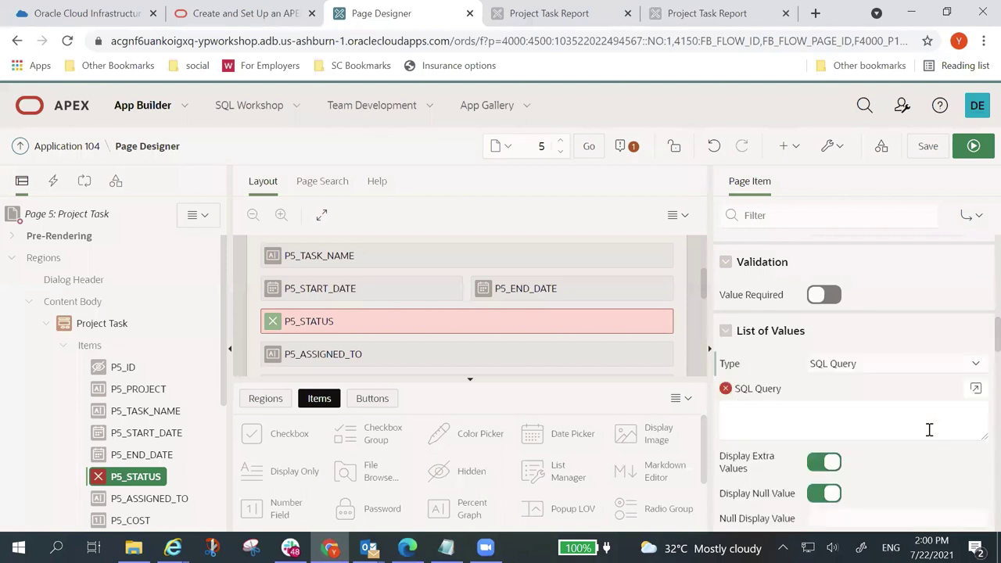
left_click(765, 419)
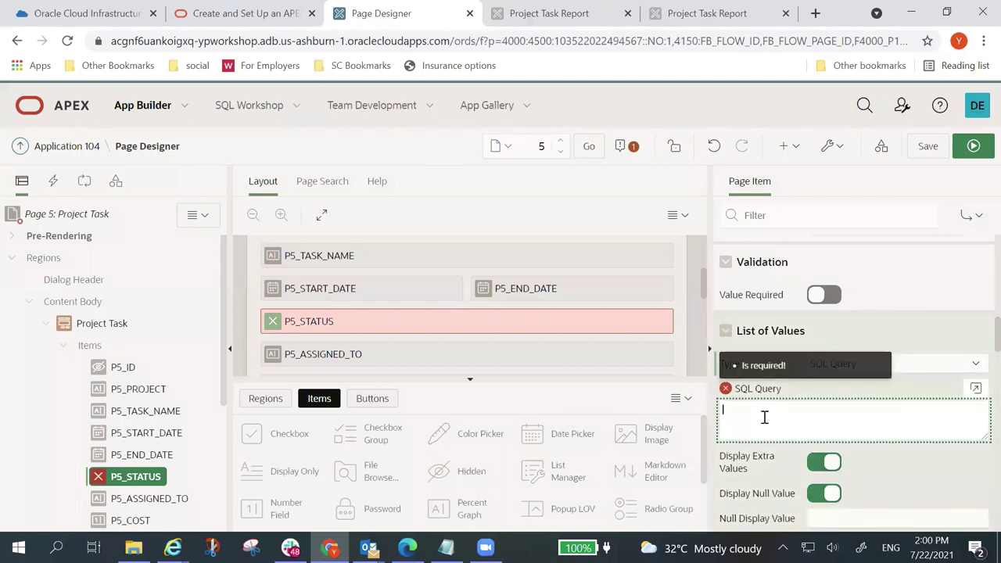
type("Select Distinct status d, status")
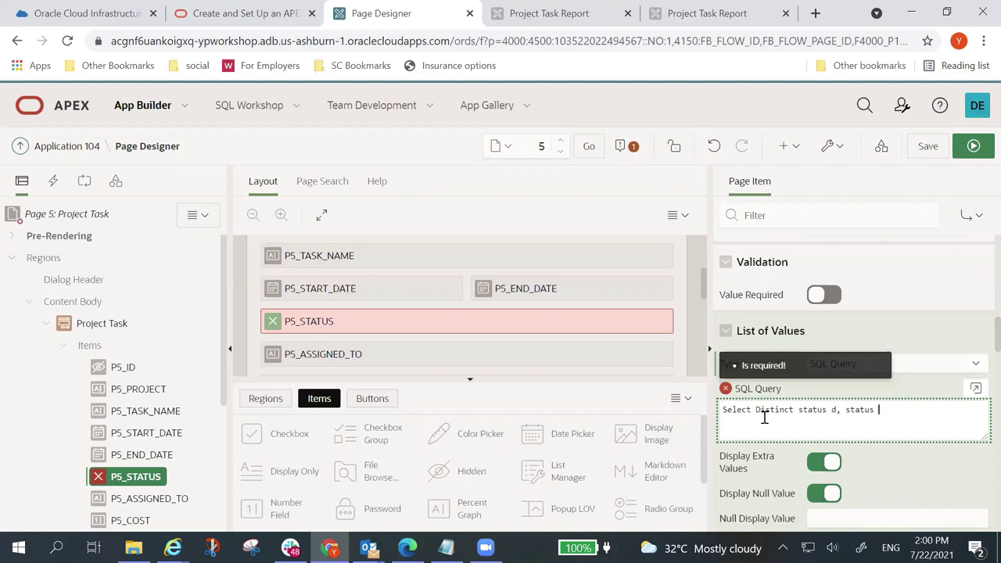
type("r from project_task or")
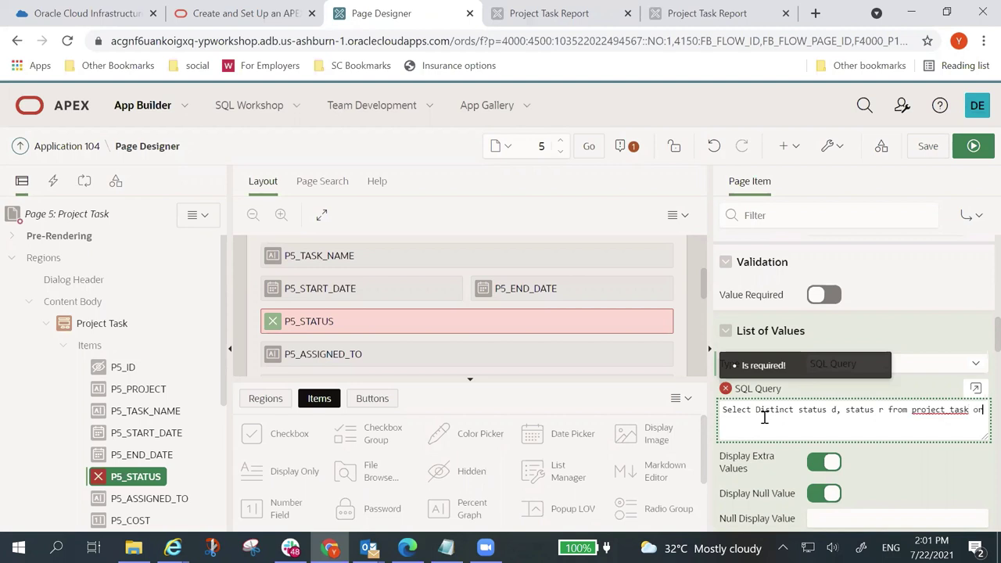
type("der by 1")
left_click(727, 393)
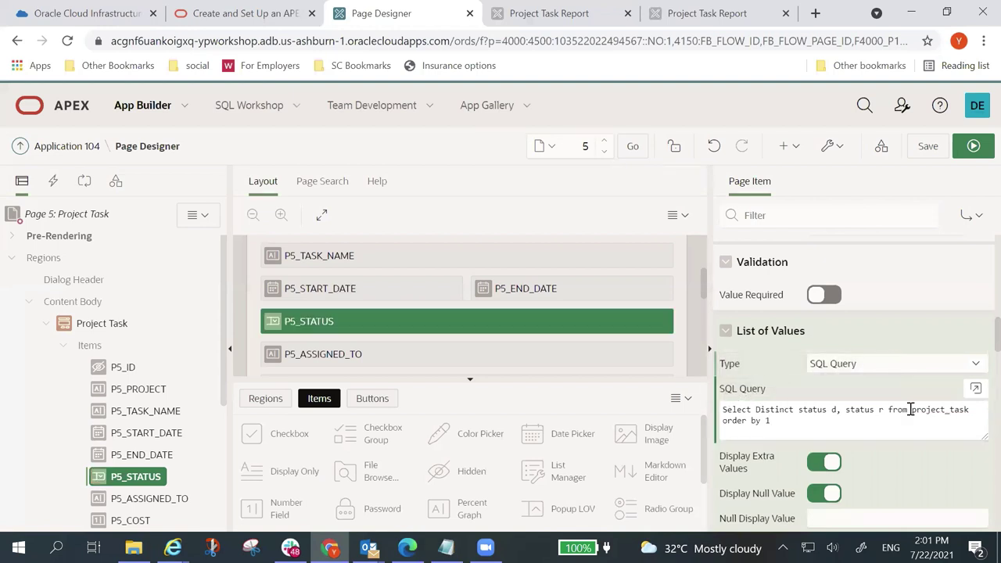
Step: Edit the query to read from project_tasks with 'order by 1' joined onto the first line
left_click(980, 410)
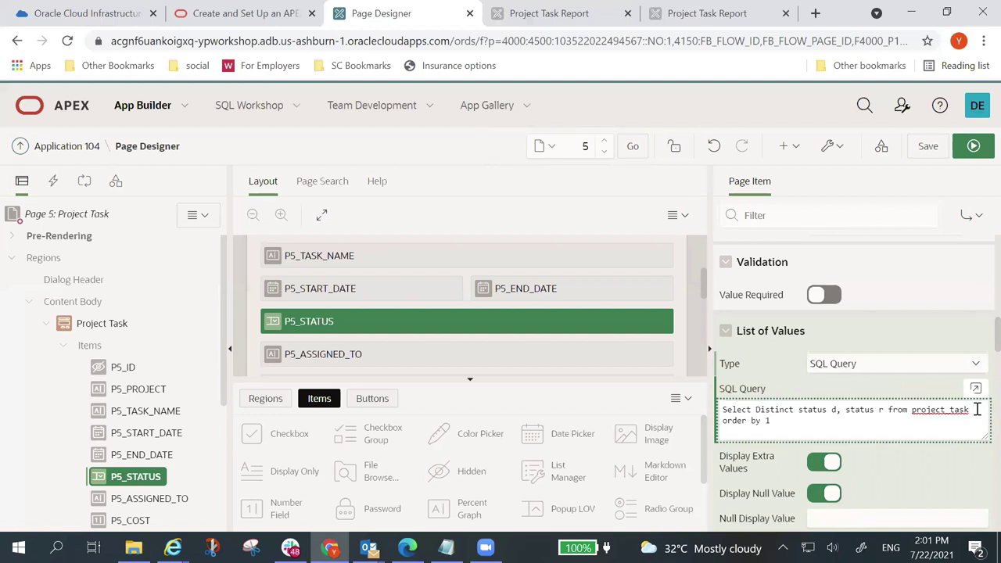
key("Delete")
type("s")
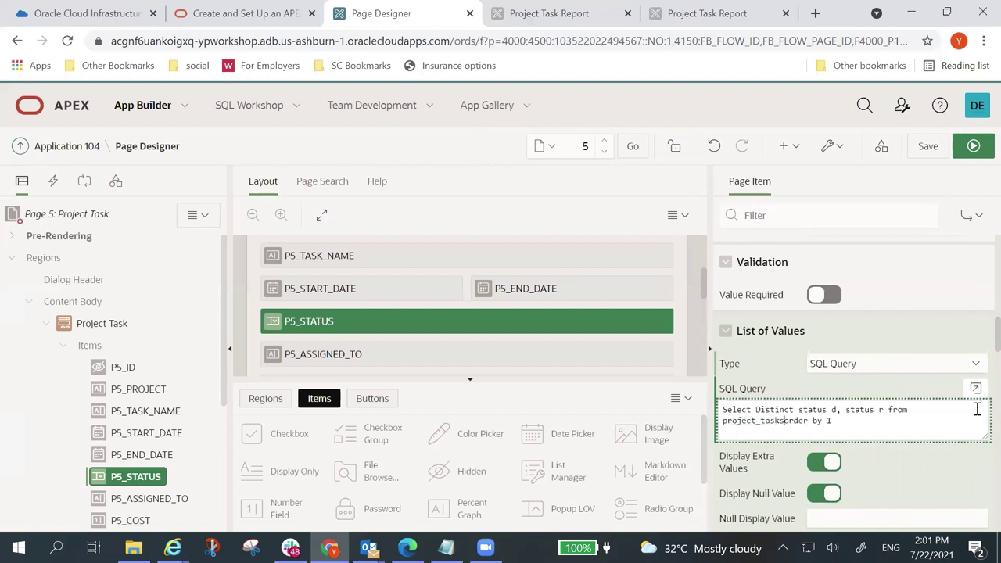
left_click(735, 393)
mouse_move(733, 396)
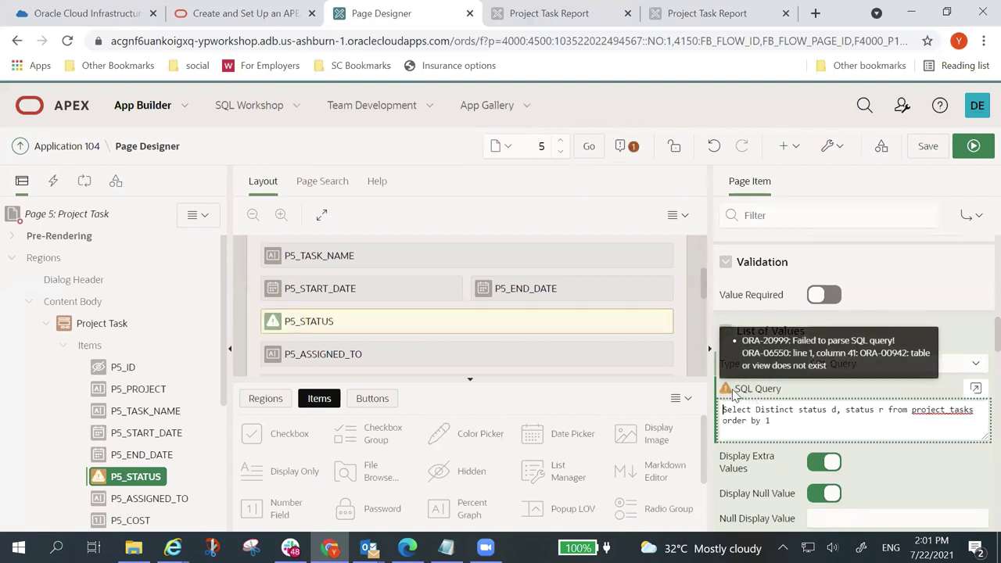
Step: In the code editor, move 'from' to line 2, change project_tasks to project_task, and validate
left_click(976, 389)
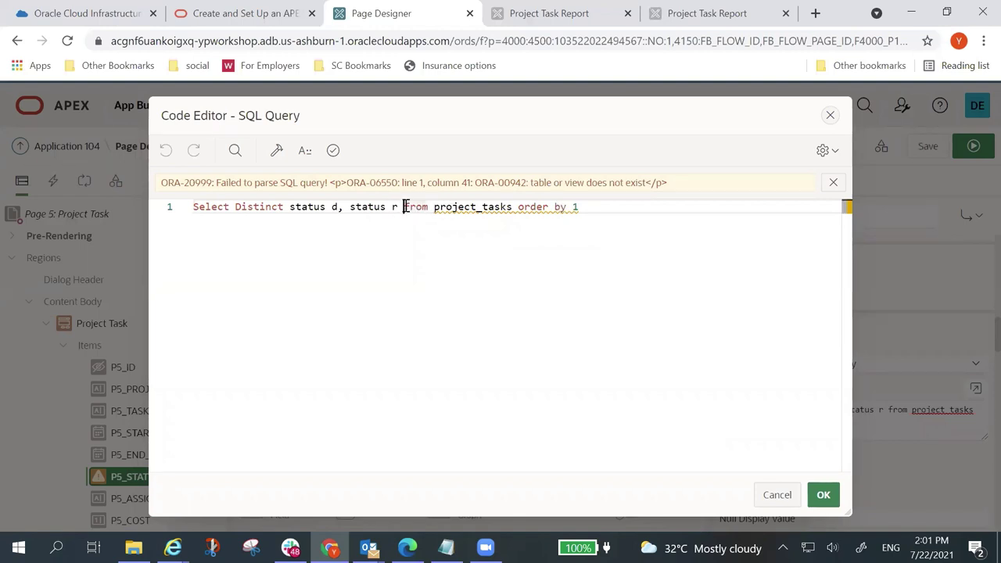
left_click(404, 206)
key("Return")
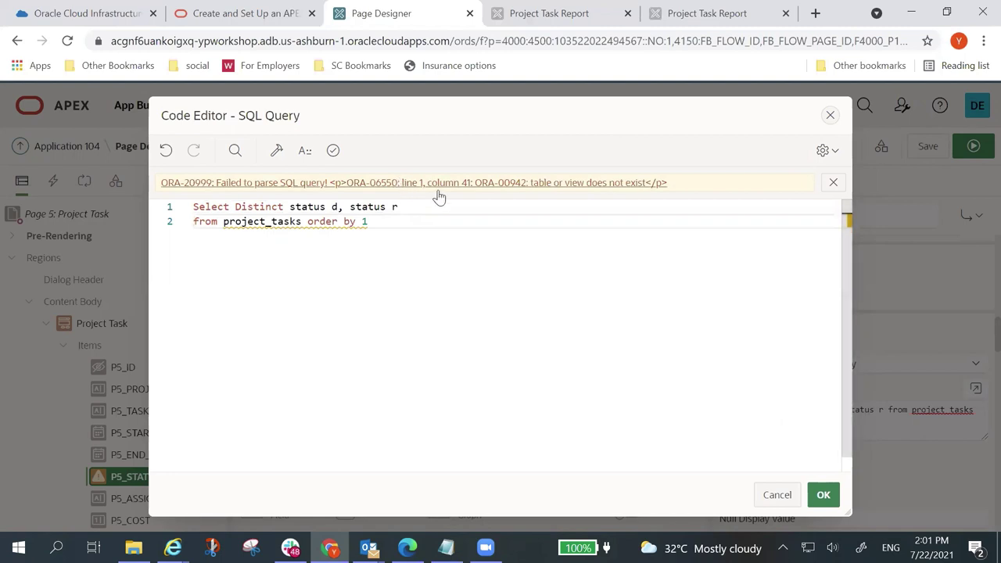
left_click(331, 150)
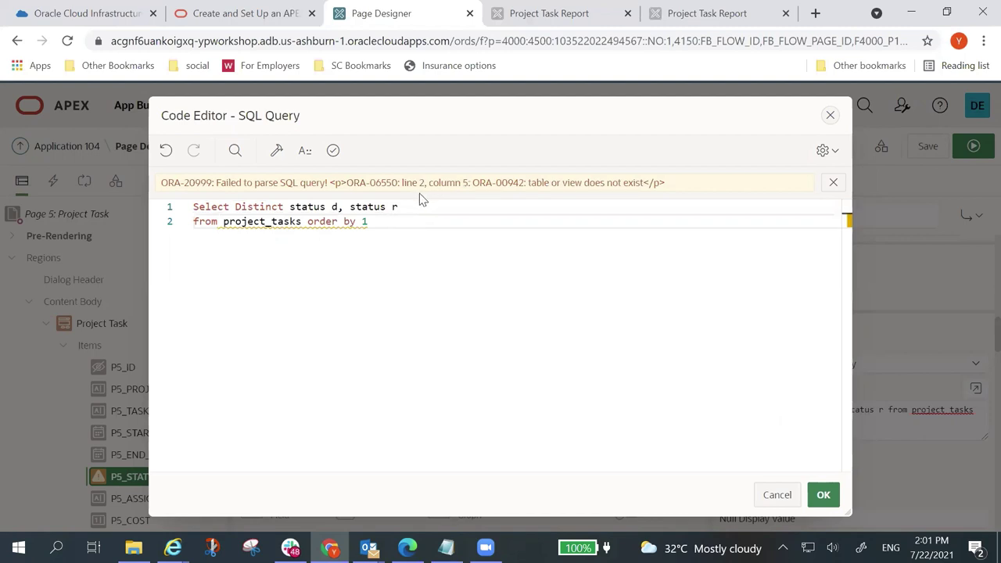
left_click(302, 222)
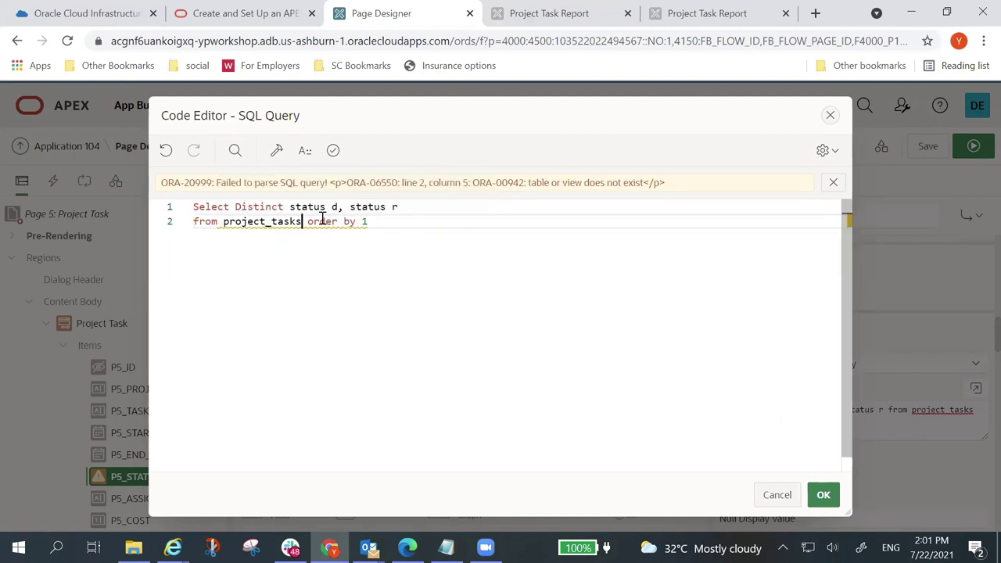
key("BackSpace")
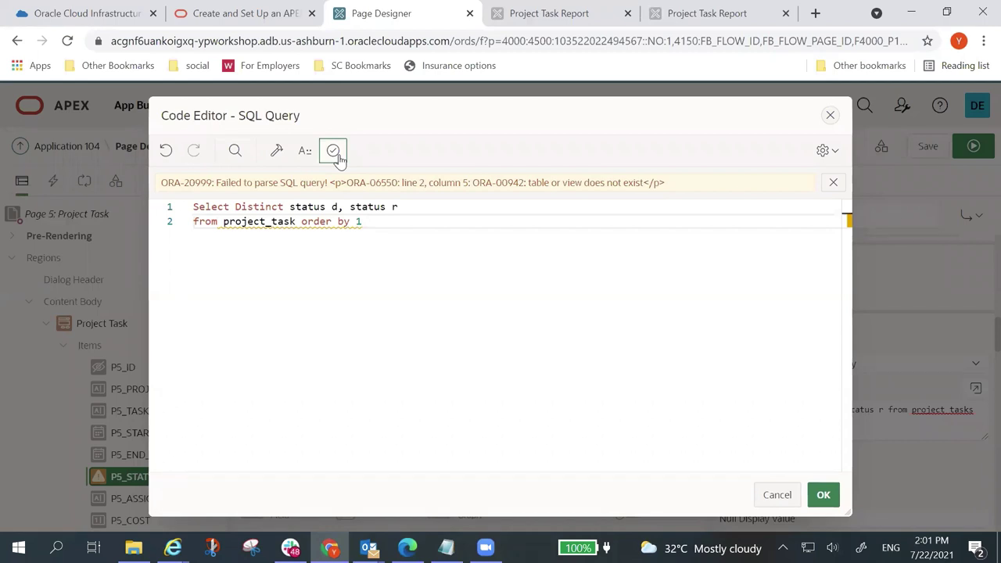
left_click(335, 153)
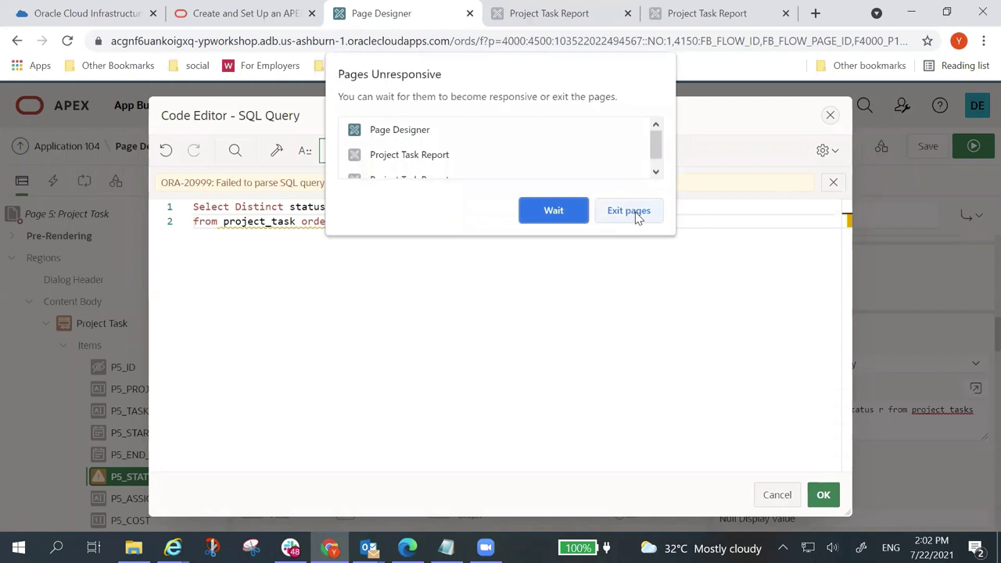
Step: Exit the unresponsive pages and reload the Project Task Report tab
left_click(551, 212)
left_click(622, 211)
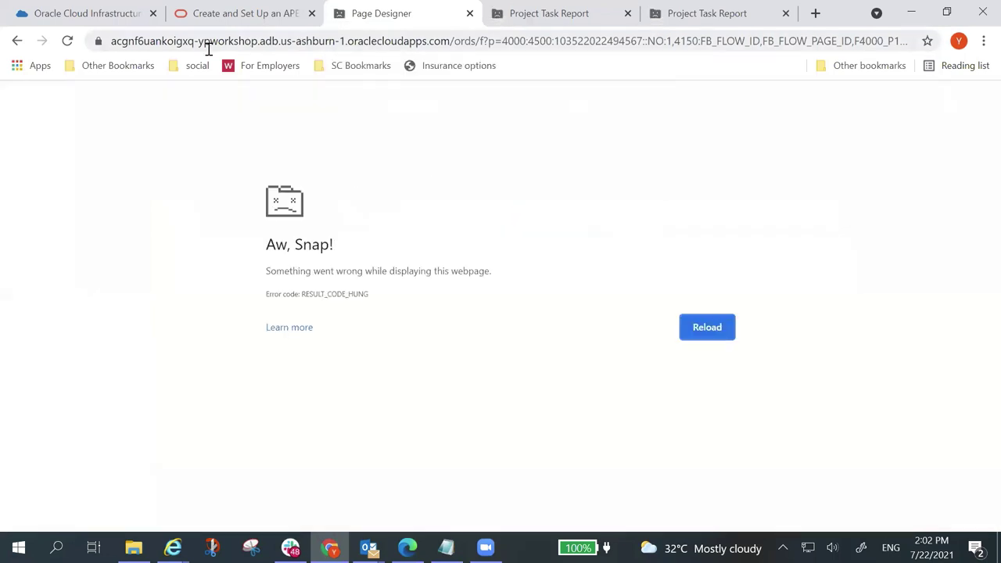
left_click(252, 14)
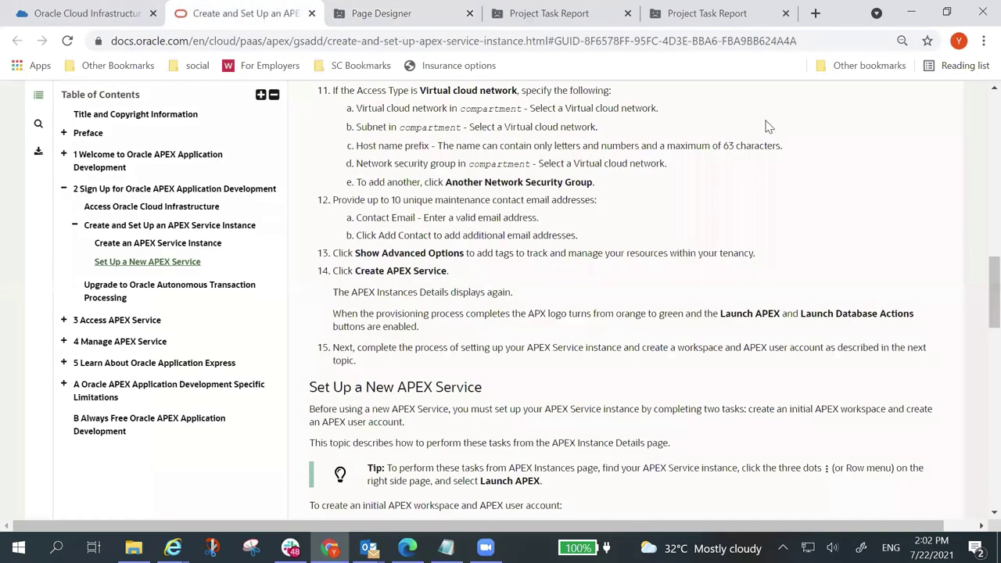
left_click(610, 6)
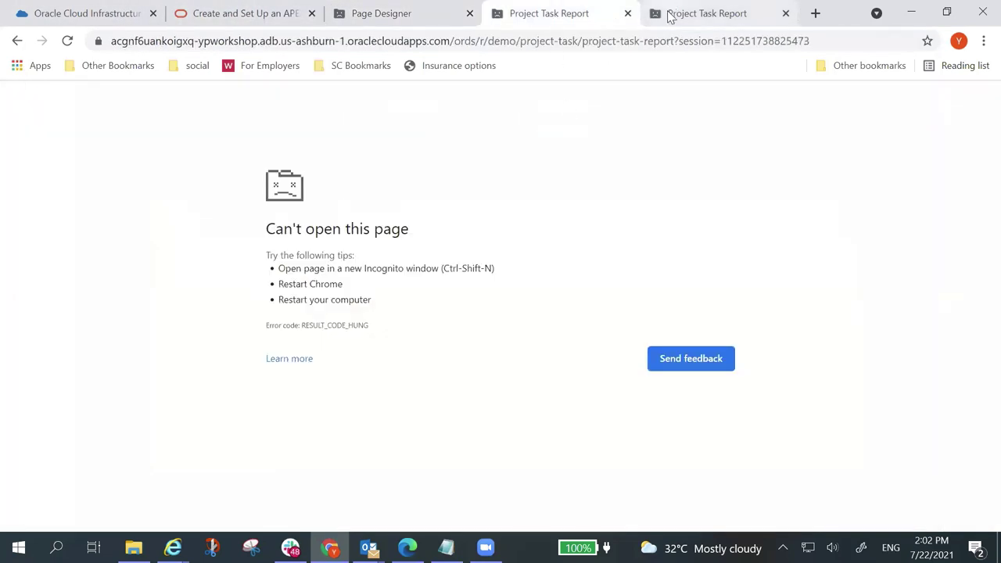
left_click(67, 40)
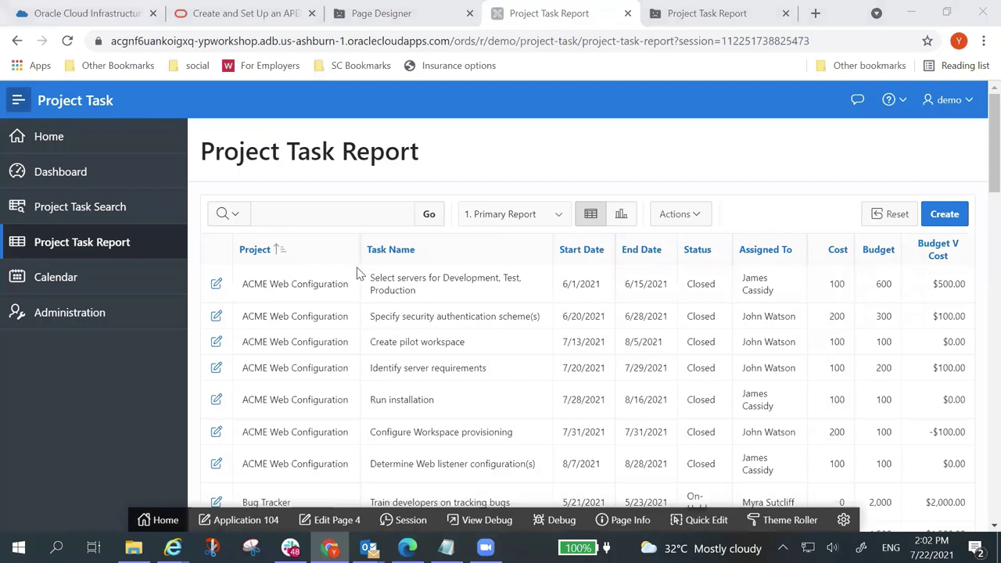
Step: From the first task's edit dialog, open page 5 in Page Designer via Edit Page 5
left_click(217, 284)
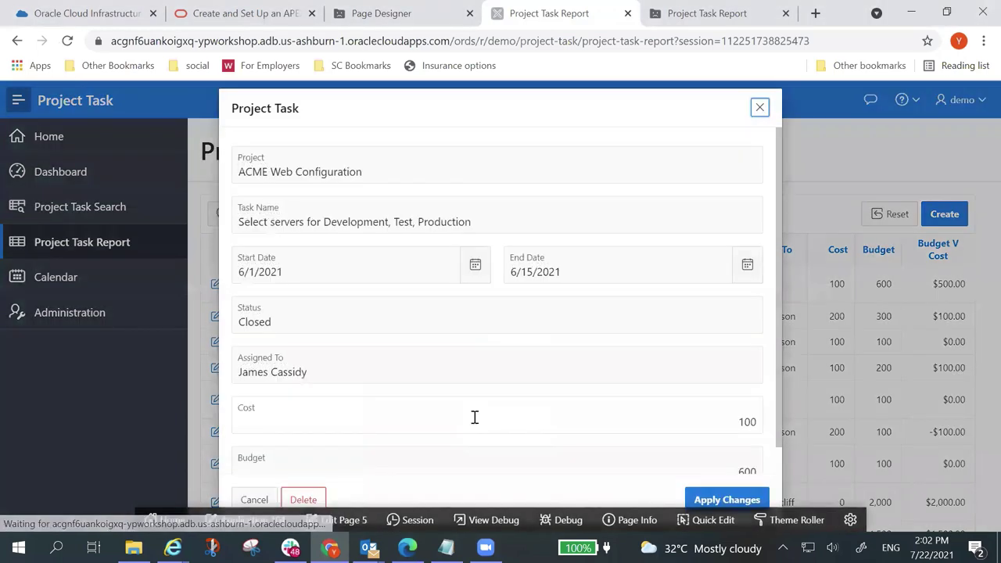
left_click(338, 521)
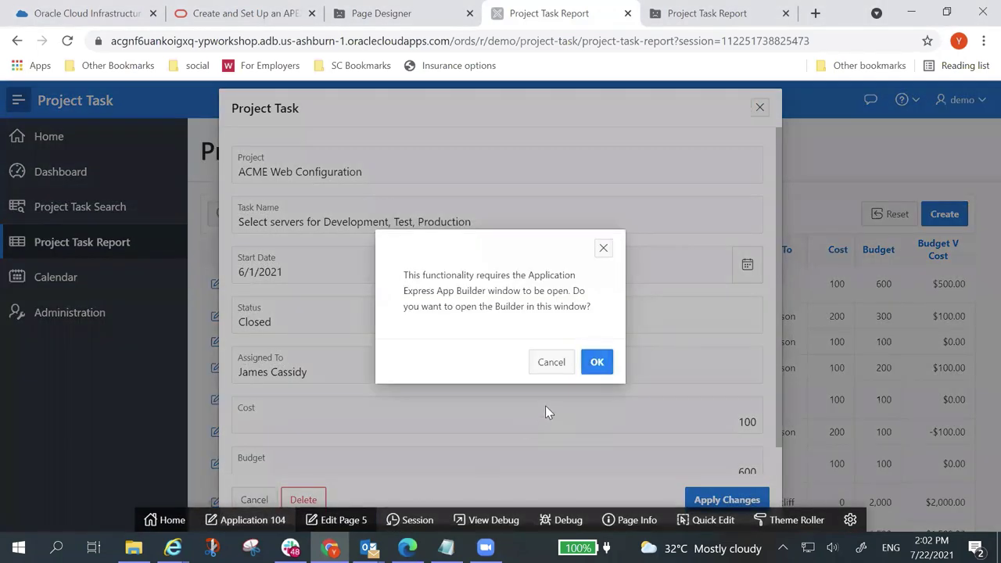
left_click(598, 366)
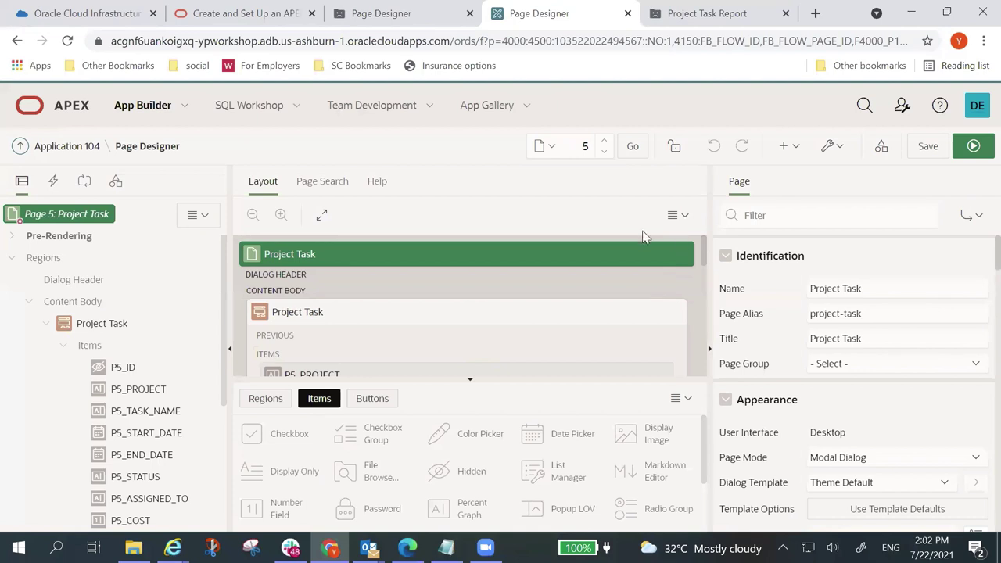
Step: Make P5_STATUS a Select List with a SQL Query list of values
left_click(136, 478)
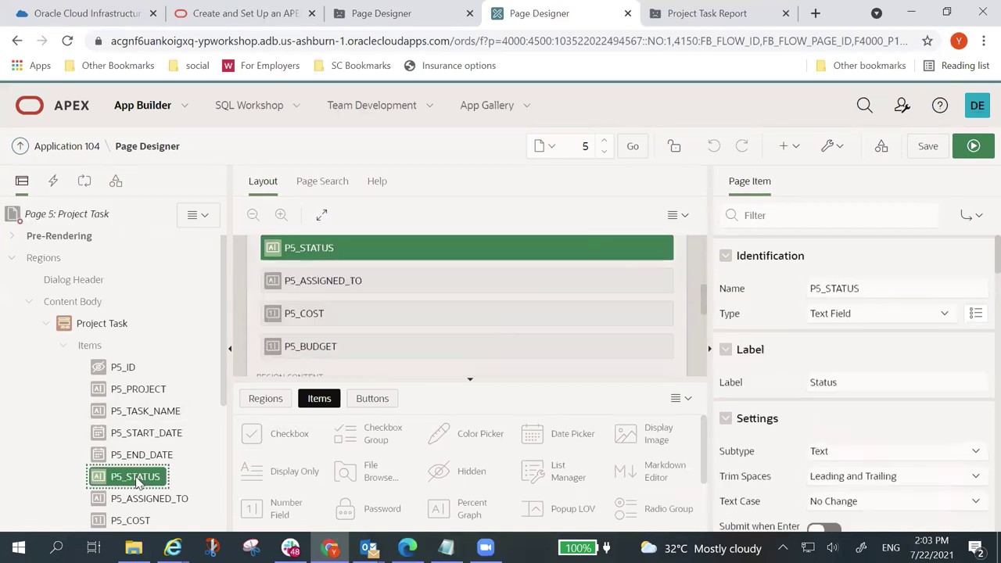
left_click(944, 315)
left_click(941, 194)
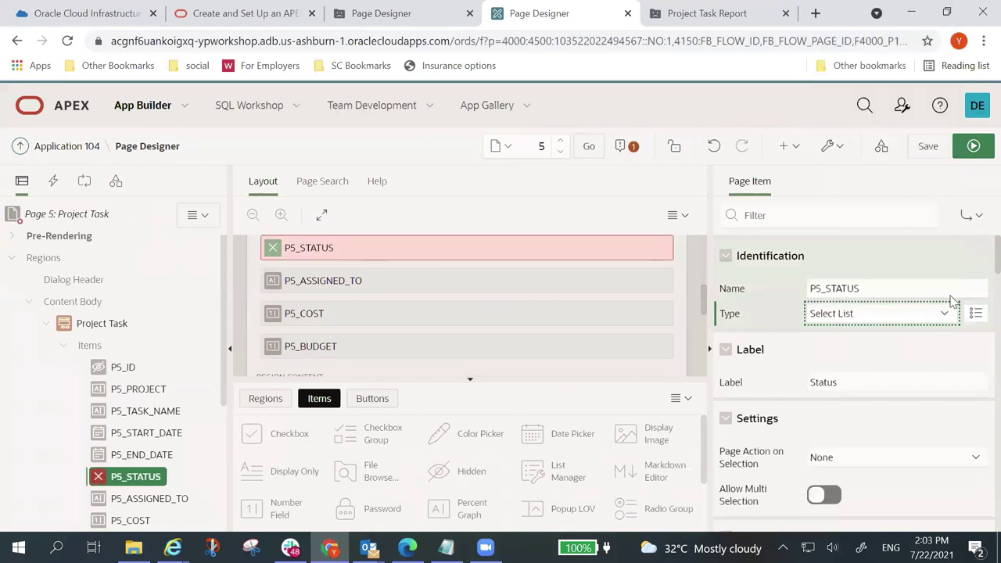
scroll(860, 377, "down", 10)
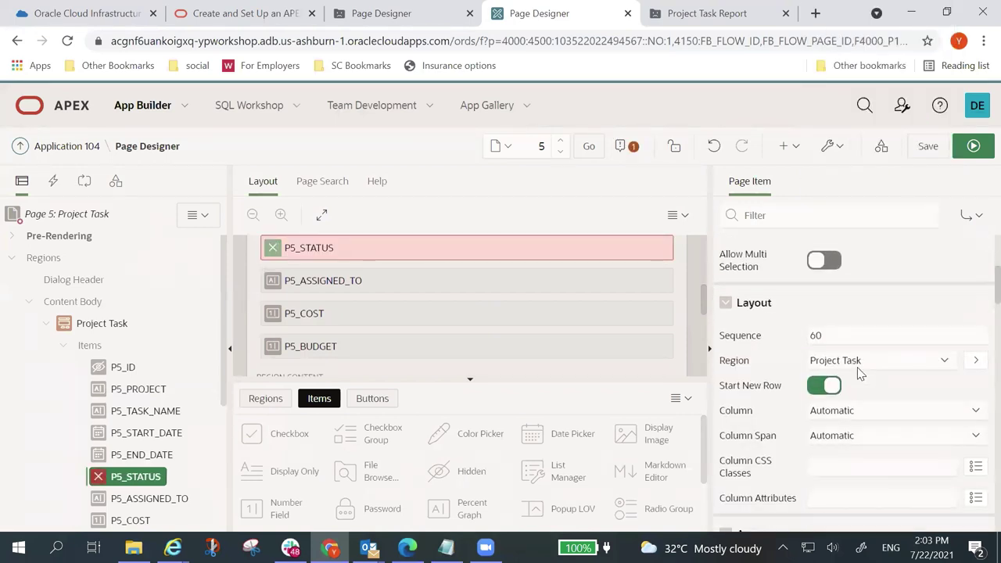
left_click(849, 366)
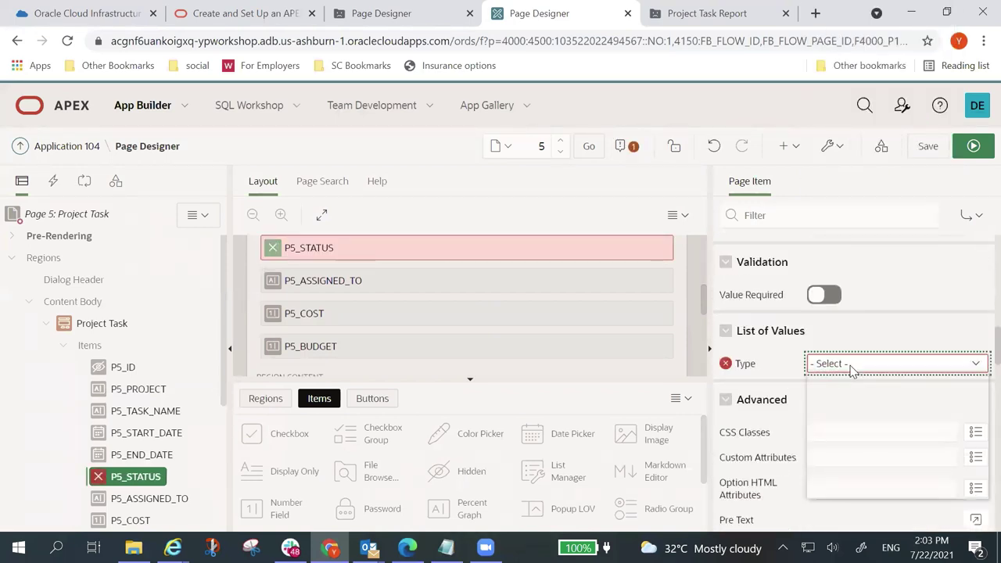
left_click(833, 435)
Step: Enter the distinct-status query from project_task, validate it in the code editor, and accept it
left_click(763, 423)
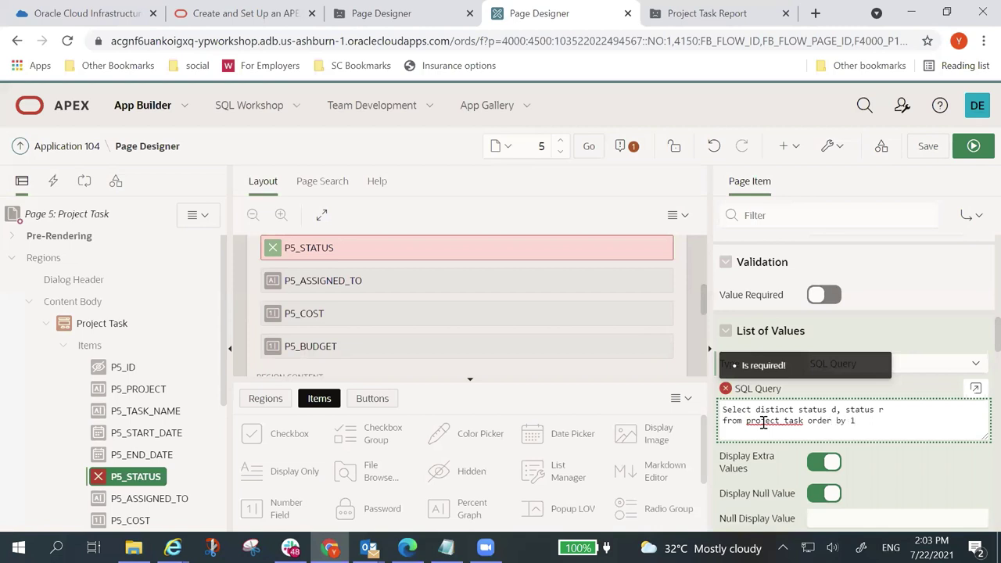
left_click(732, 395)
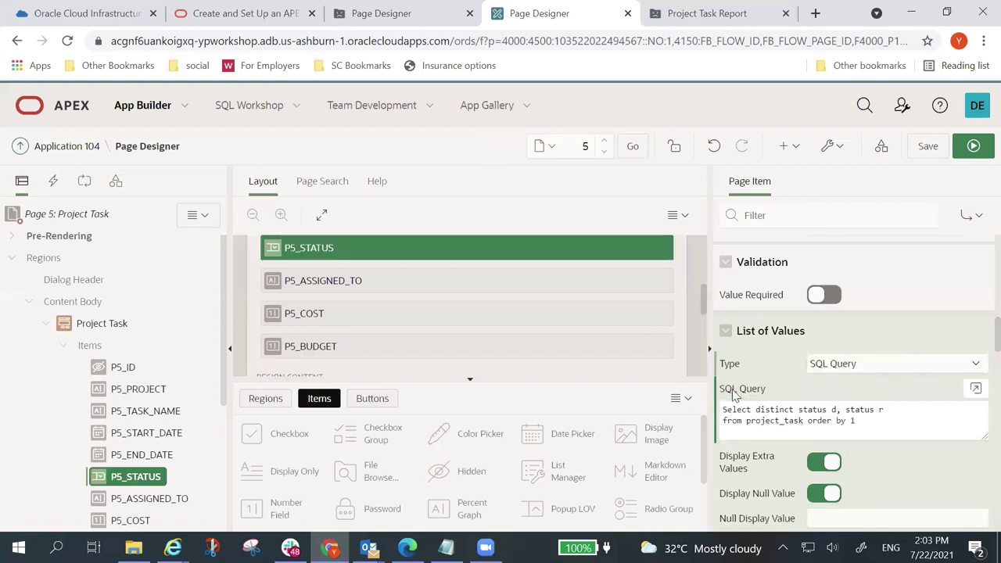
left_click(975, 388)
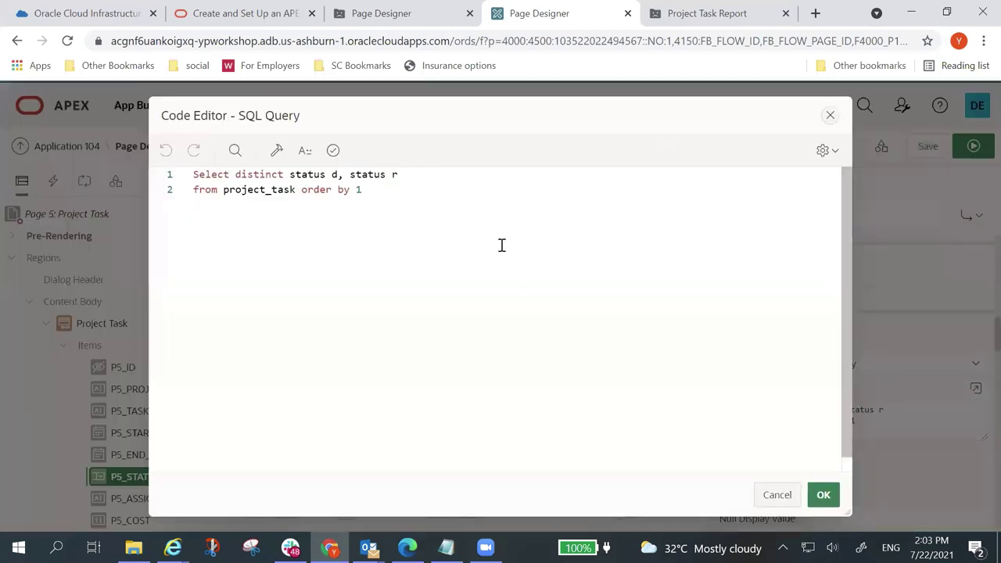
left_click(334, 151)
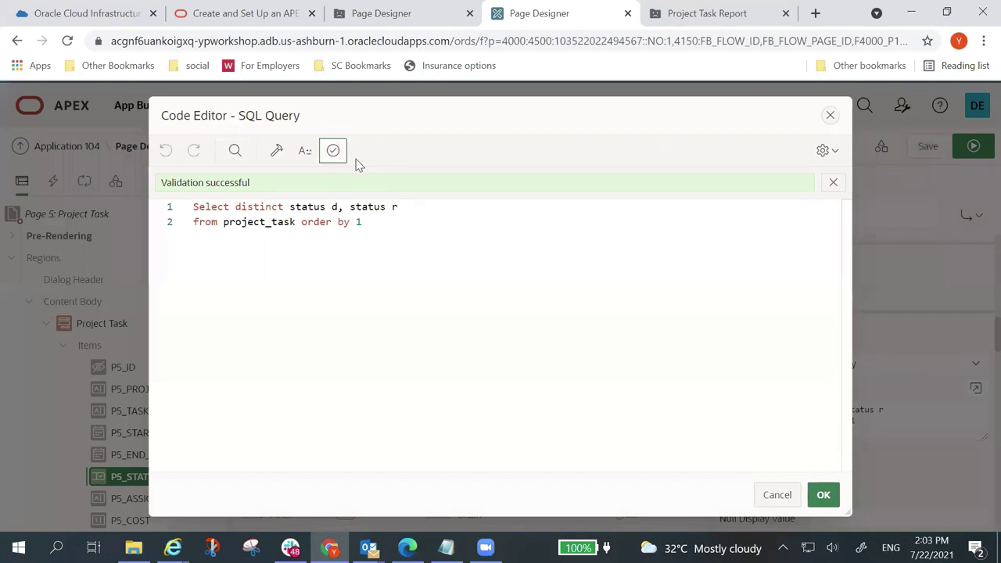
left_click(825, 496)
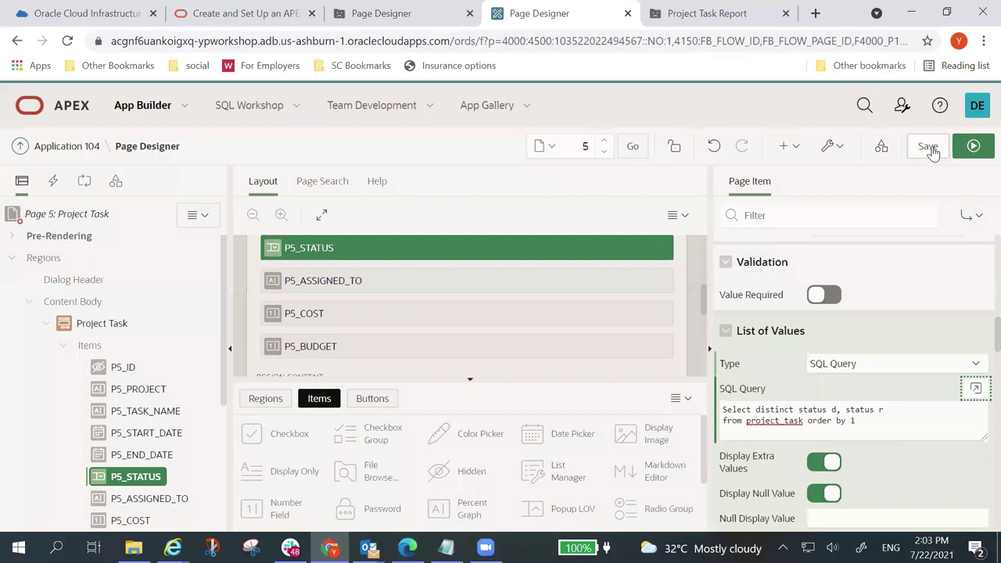
Step: Save and run page 5, then close the crashed report tab
left_click(975, 148)
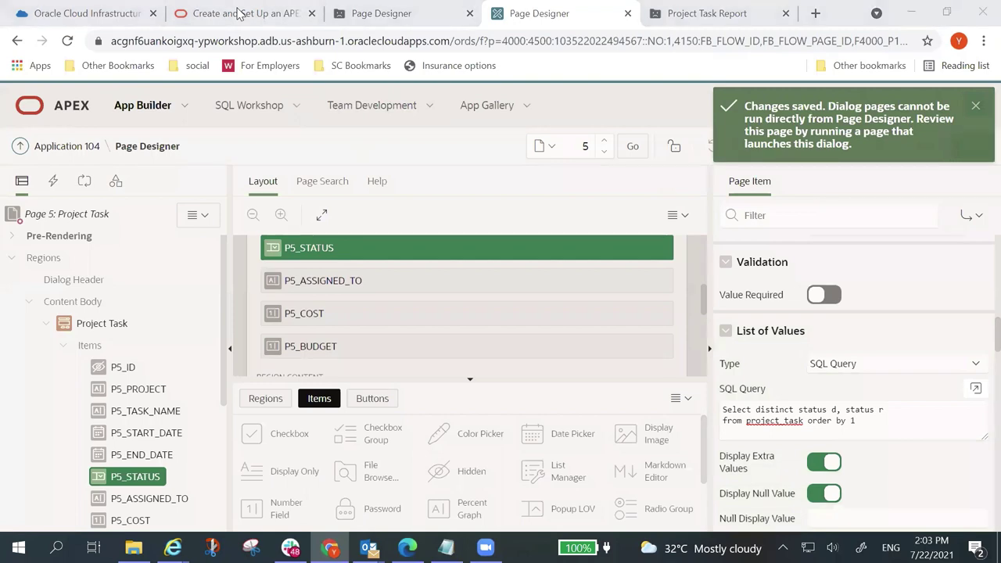
left_click(700, 11)
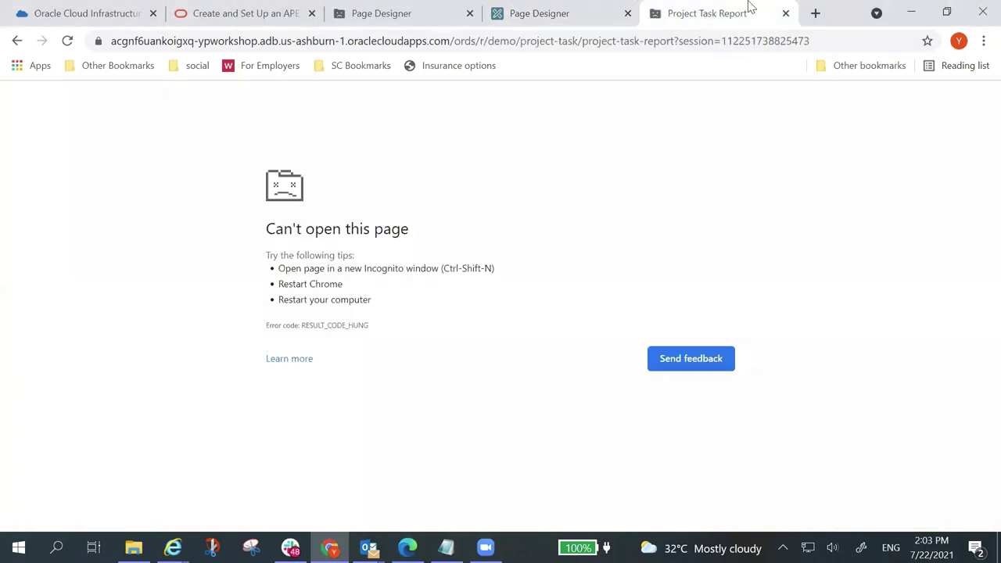
left_click(785, 14)
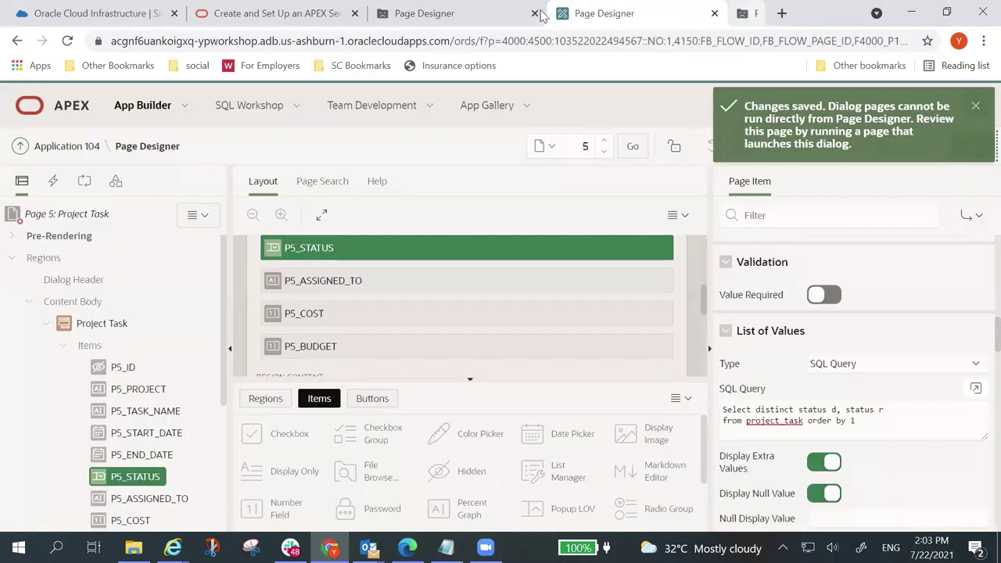
Step: Run the Project Task application from the workspace and open the Project Task Report
left_click(77, 112)
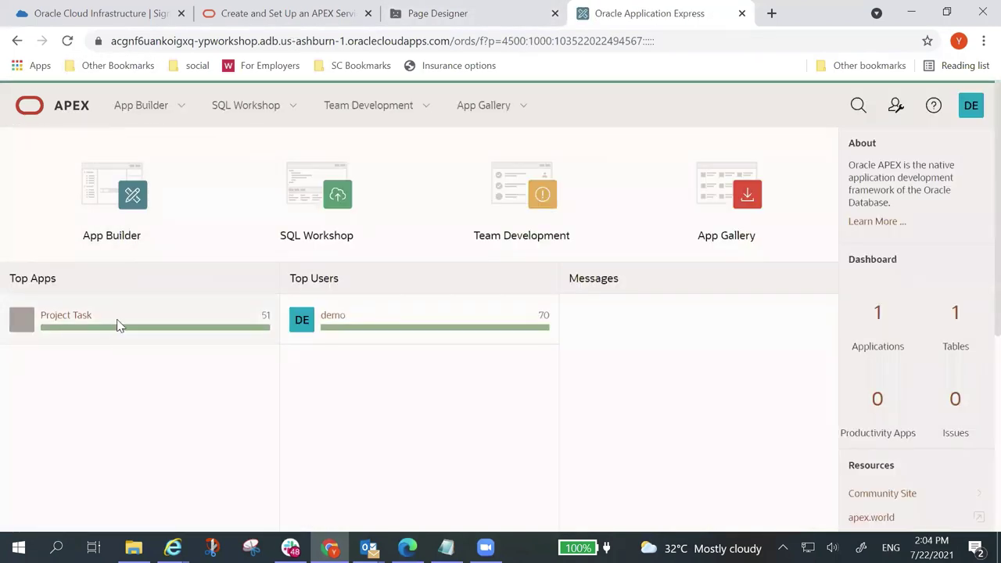
left_click(74, 320)
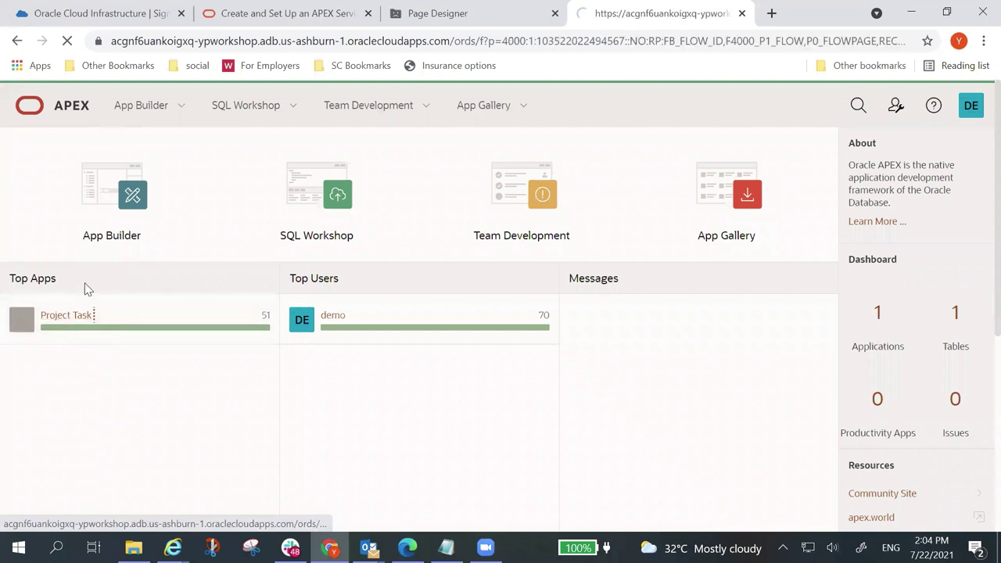
left_click(107, 258)
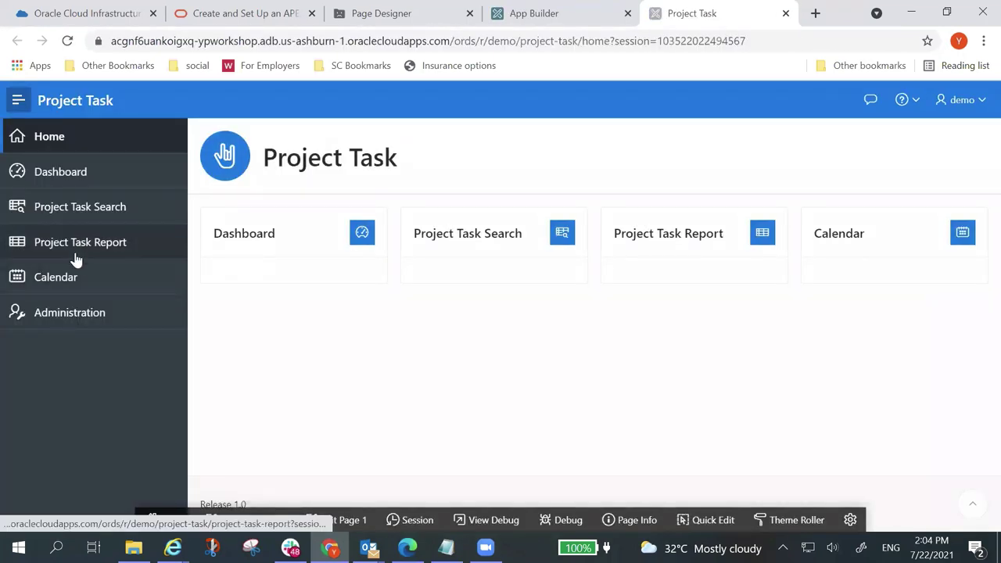
left_click(79, 251)
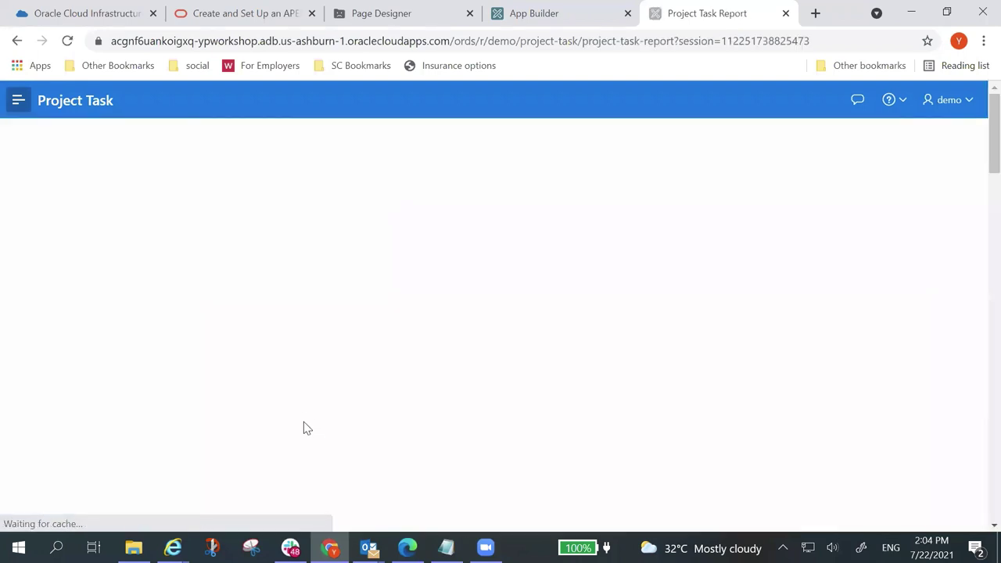
Step: Check the Status choices for the Configure Workspace provisioning task, then return to Page Designer
left_click(217, 435)
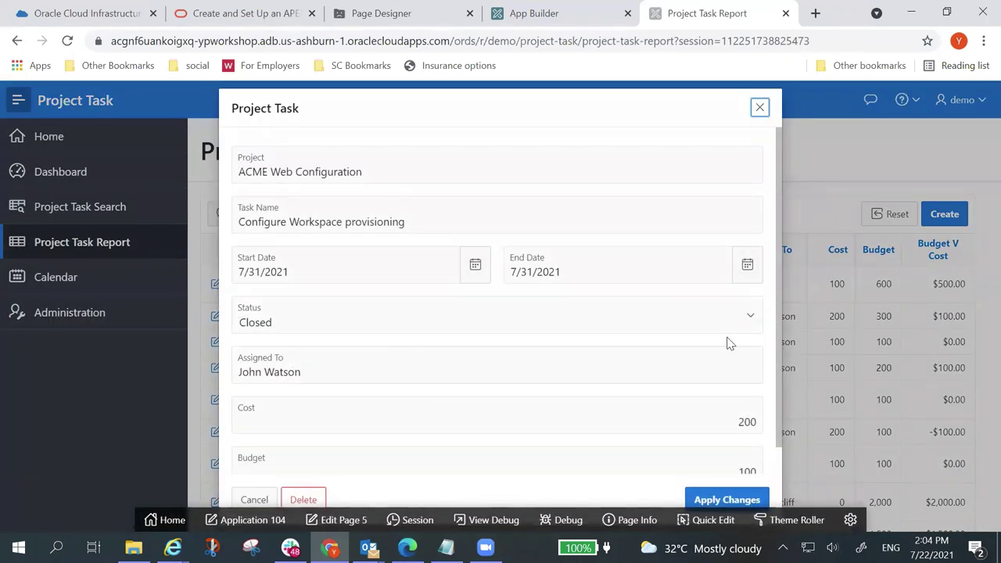
left_click(746, 326)
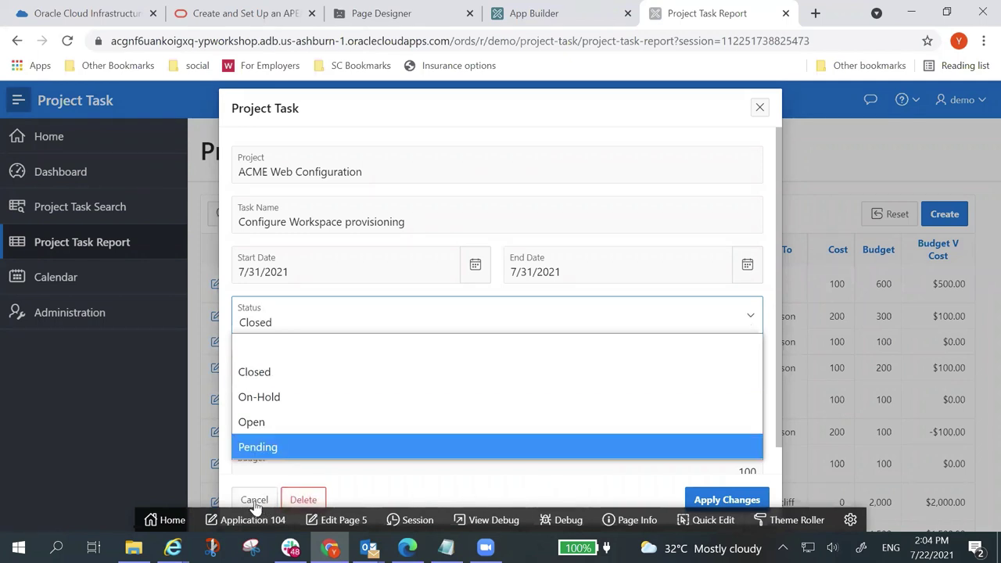
left_click(331, 518)
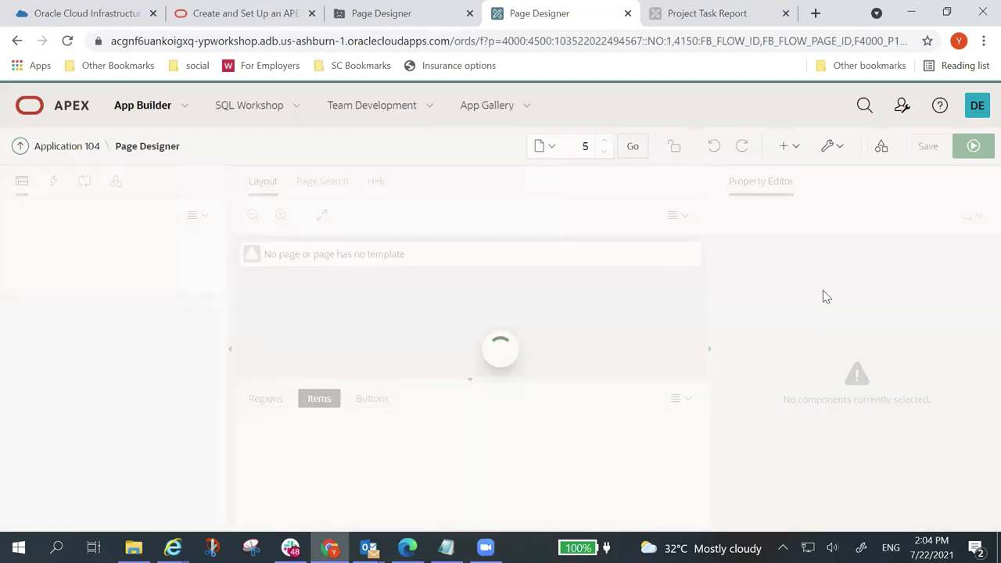
Step: Turn off Display Null Value for P5_STATUS and save page 5
scroll(845, 367, "down", 1)
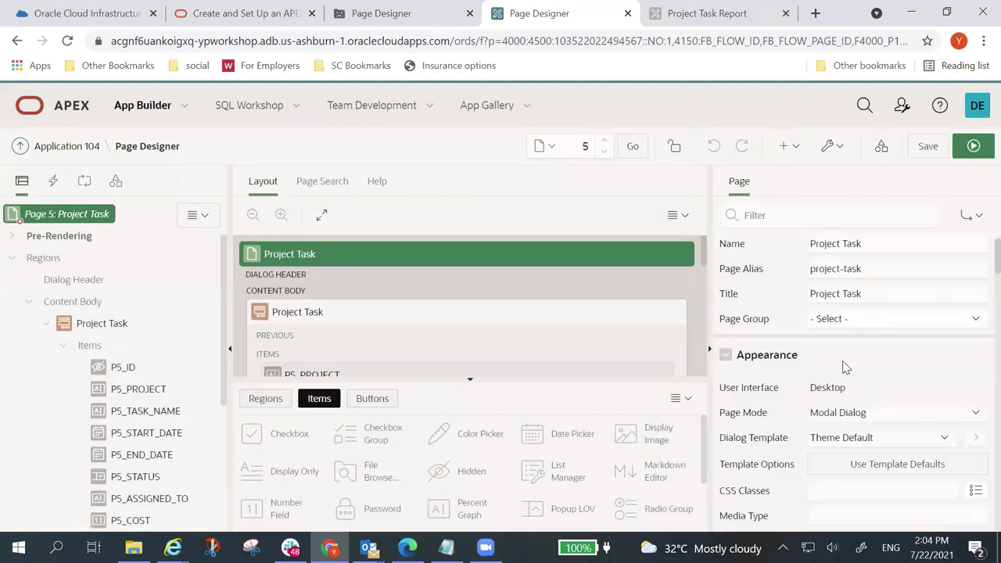
scroll(844, 367, "down", 10)
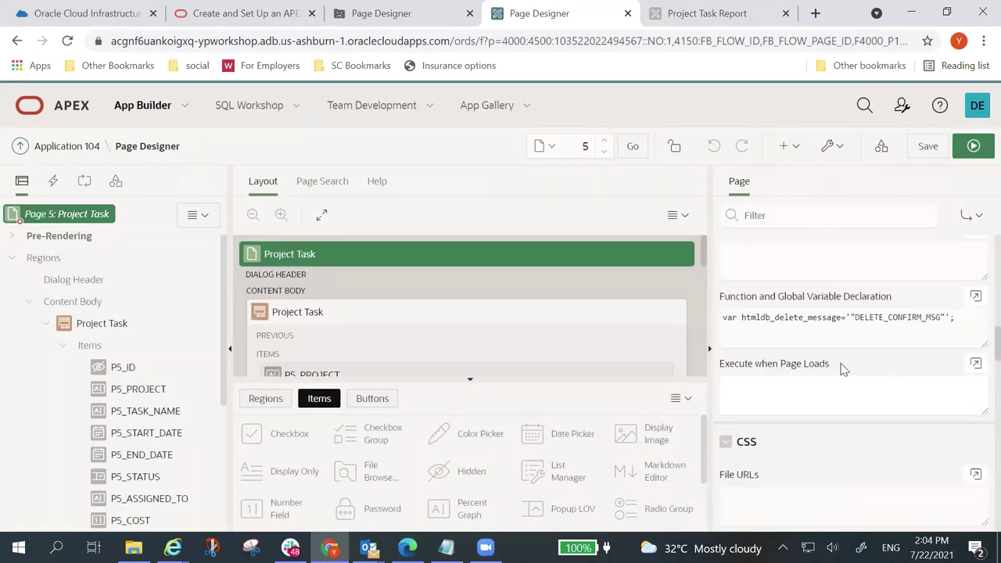
left_click(133, 476)
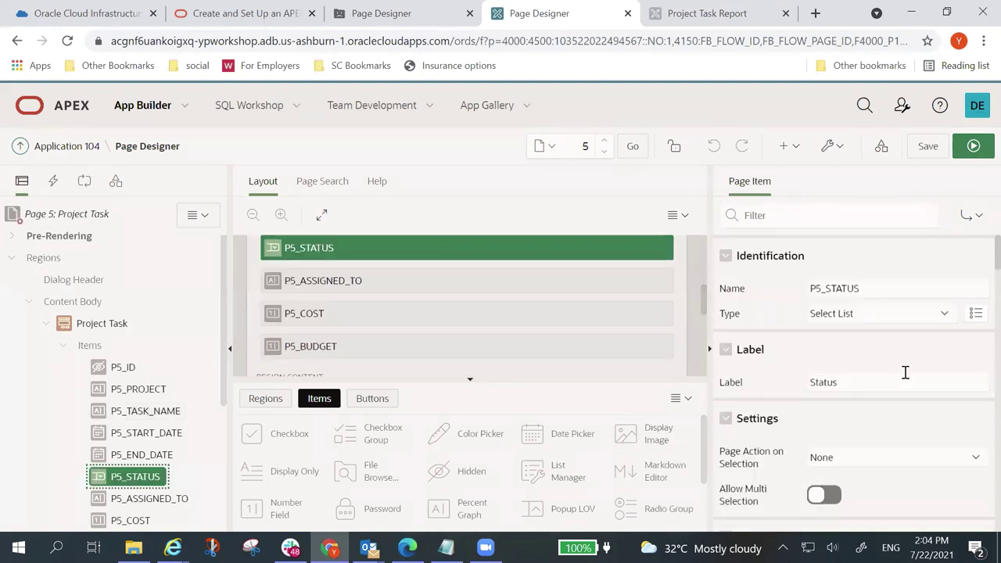
scroll(900, 373, "down", 2)
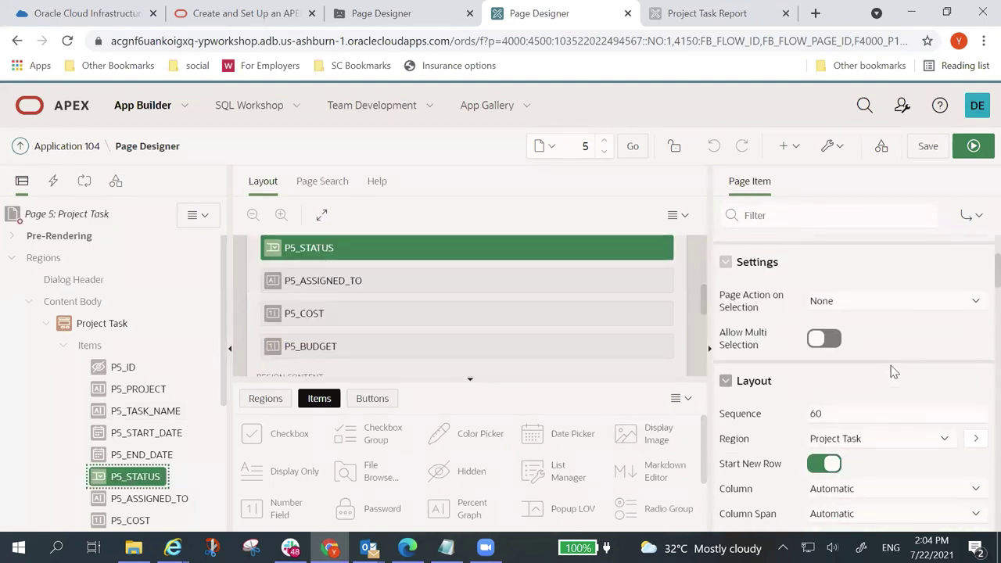
scroll(894, 372, "down", 7)
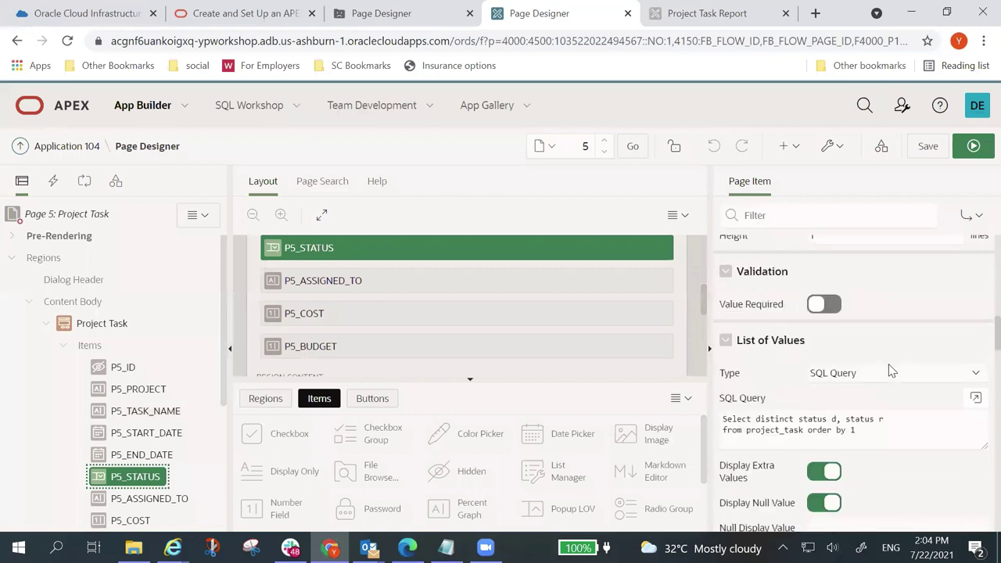
scroll(892, 371, "down", 1)
scroll(852, 362, "down", 2)
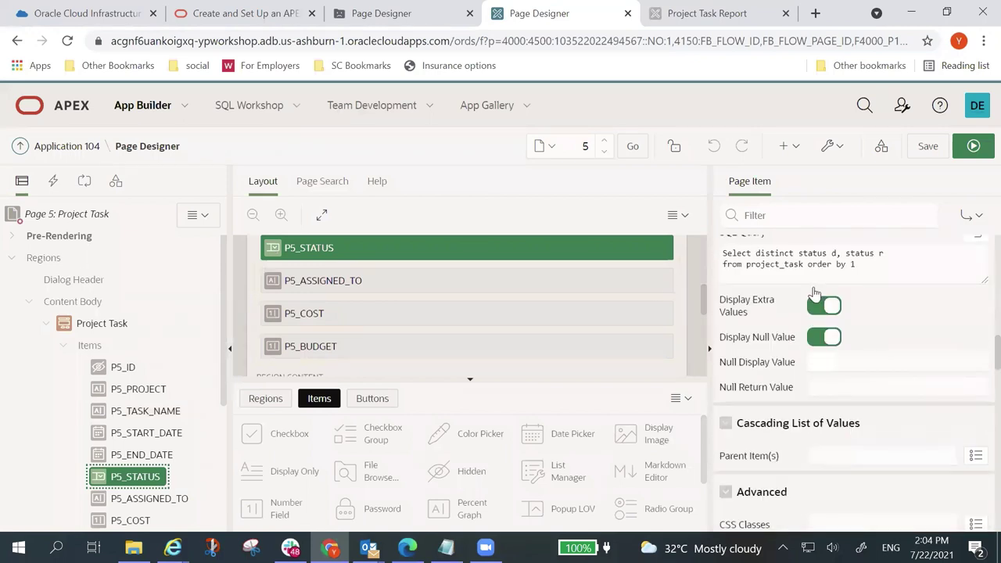
left_click(821, 337)
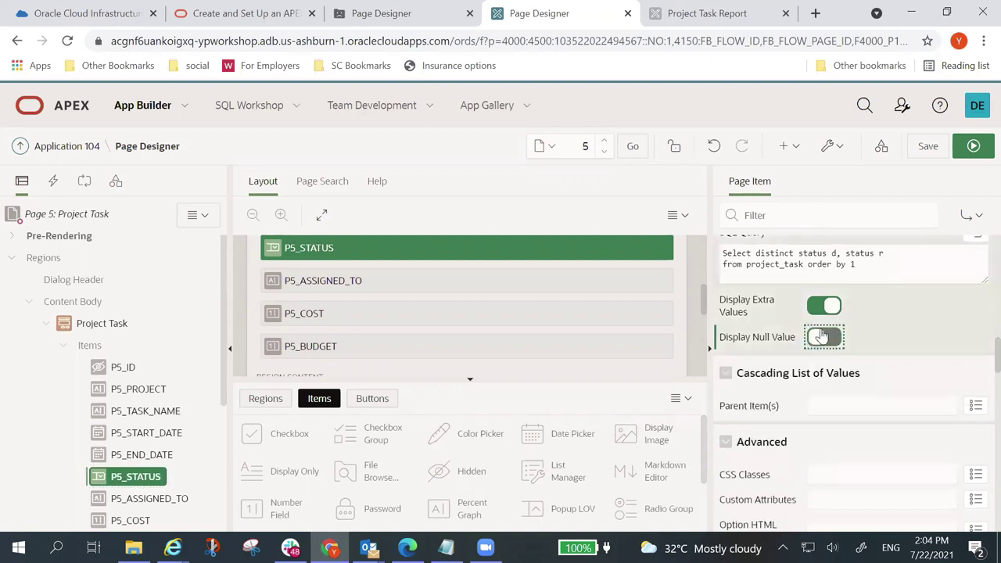
left_click(928, 150)
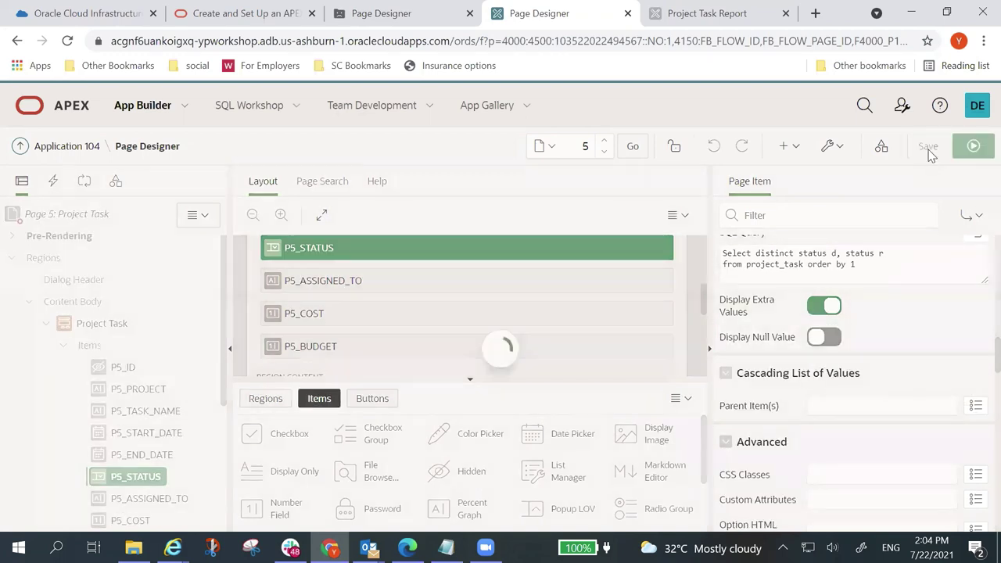
Step: Verify Create pilot workspace's Status offers Closed, On-Hold, Open and Pending, then cancel the dialog
left_click(728, 17)
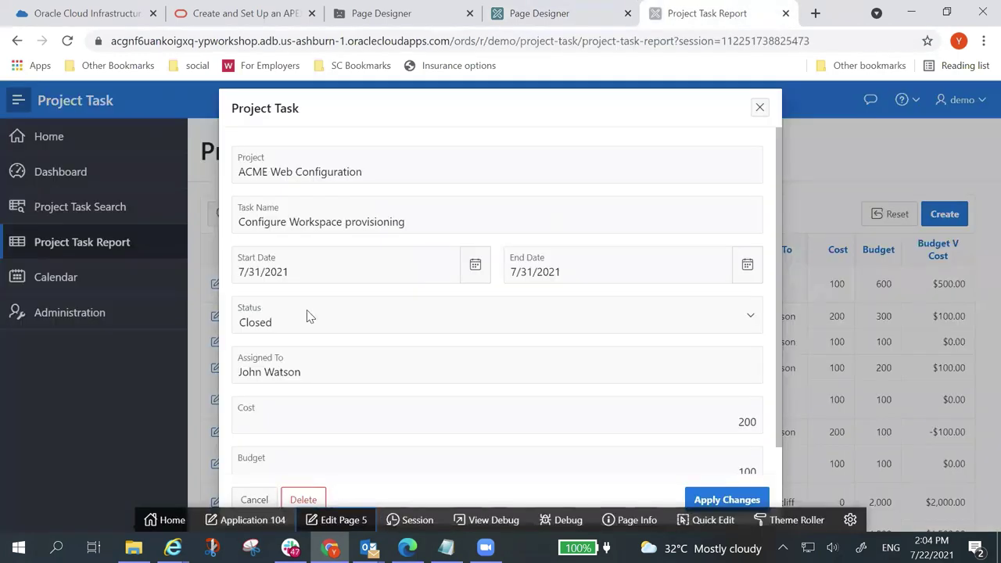
key("Escape")
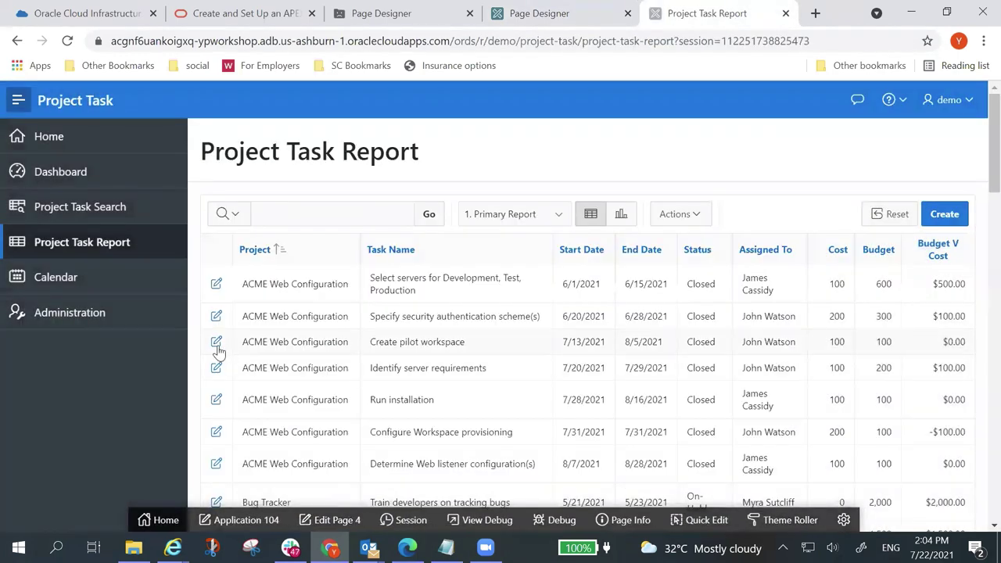
left_click(216, 344)
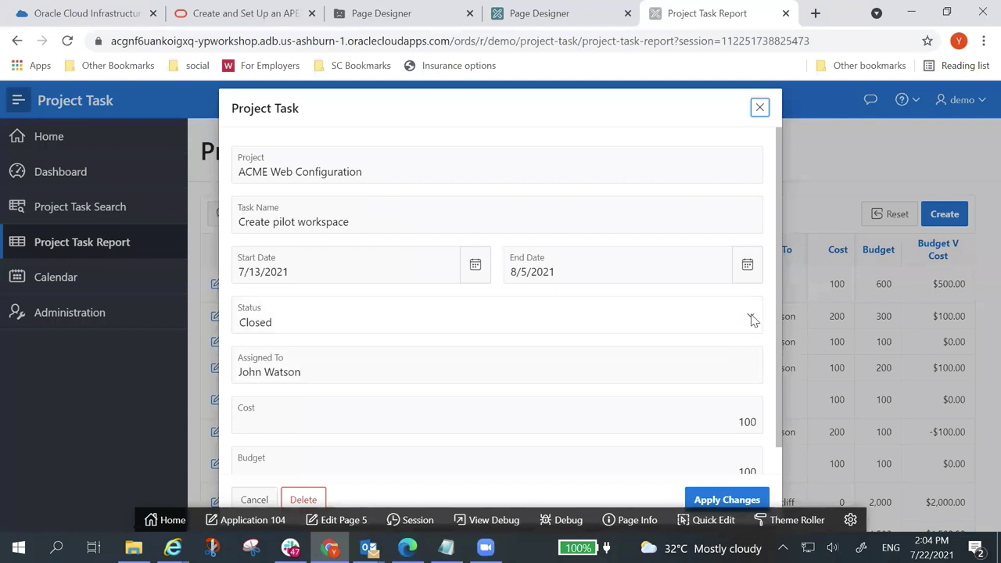
left_click(750, 317)
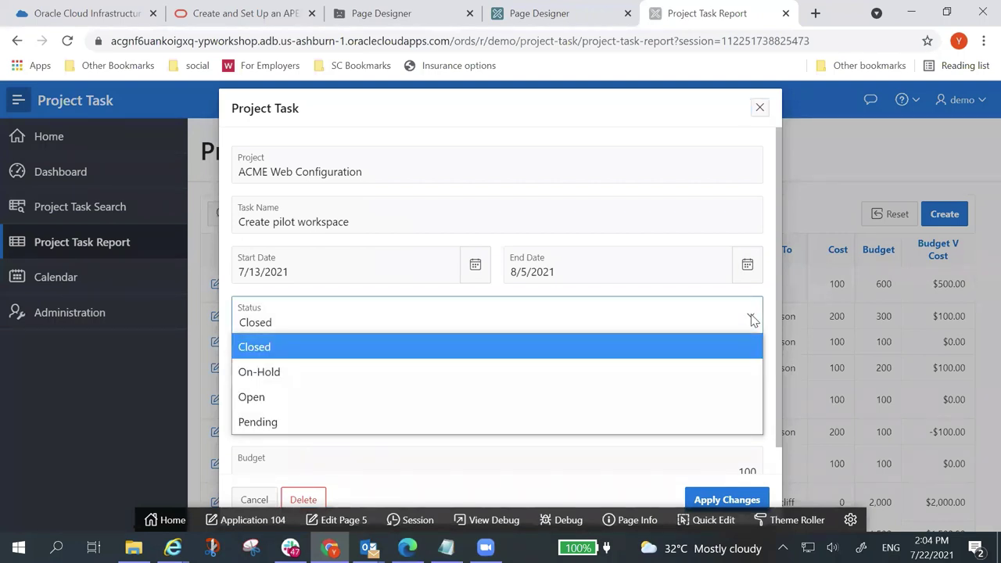
left_click(252, 500)
left_click(251, 501)
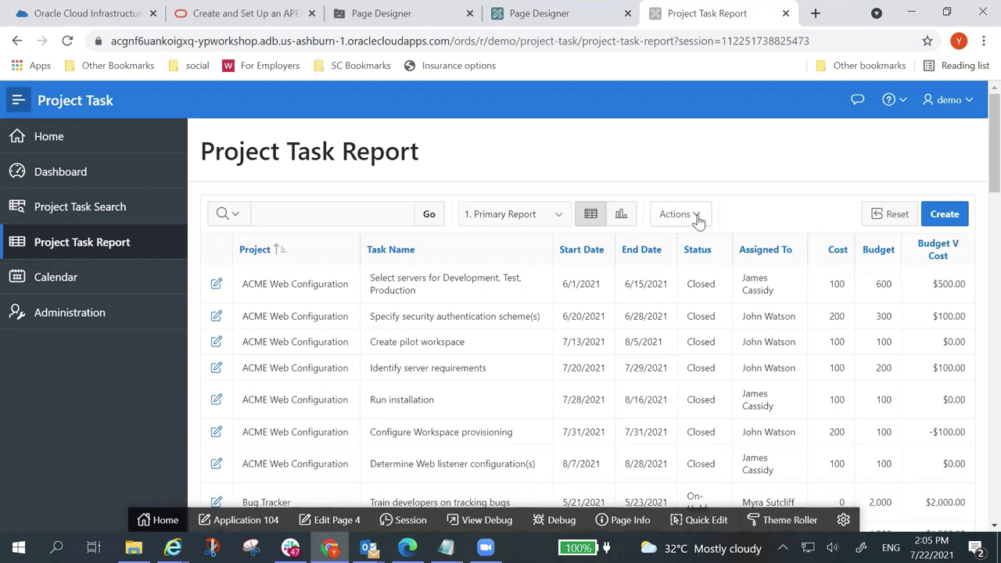
Step: Open Help from the report's Actions menu, read through it, and close the Help window
left_click(694, 215)
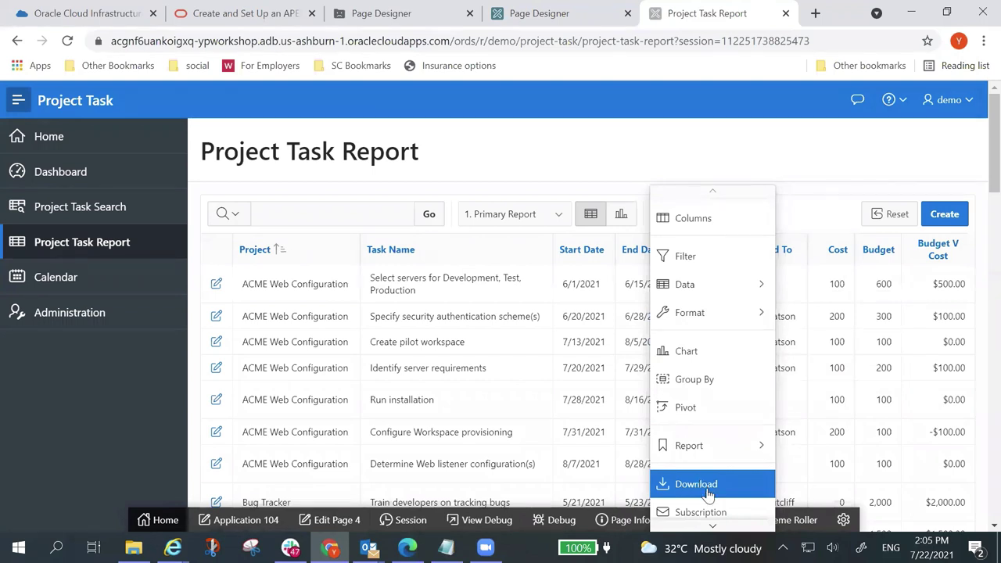
scroll(707, 495, "down", 1)
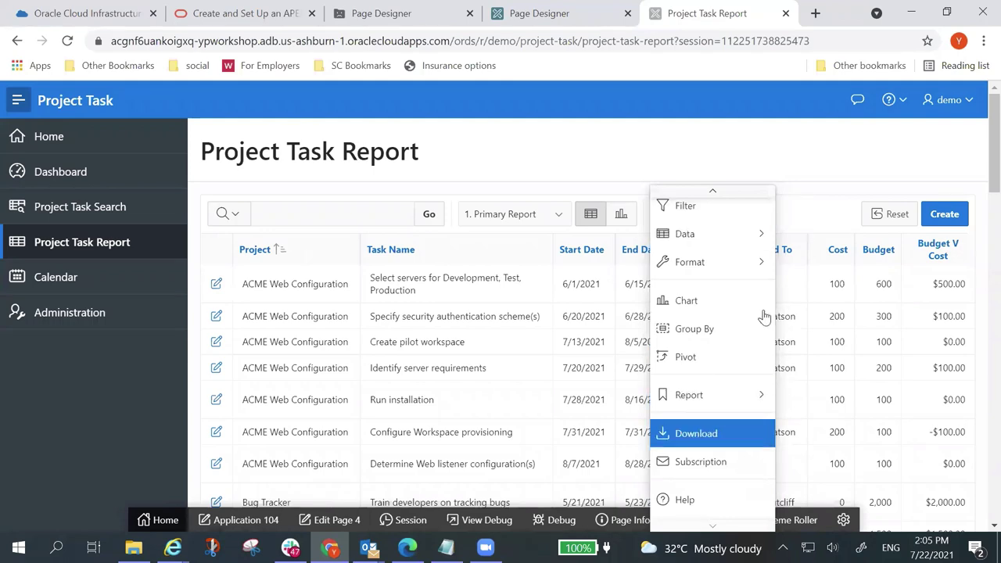
left_click(685, 501)
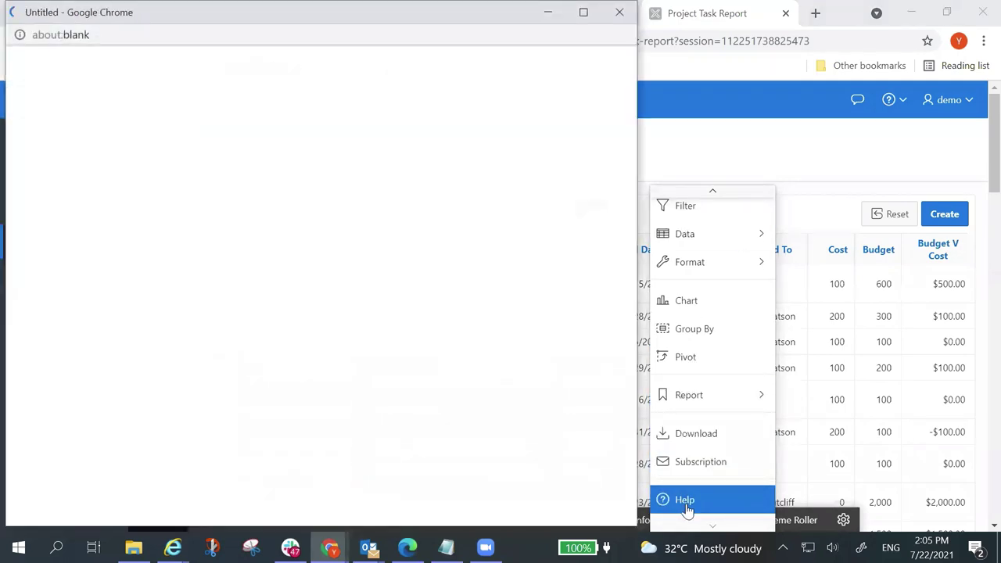
scroll(161, 263, "down", 2)
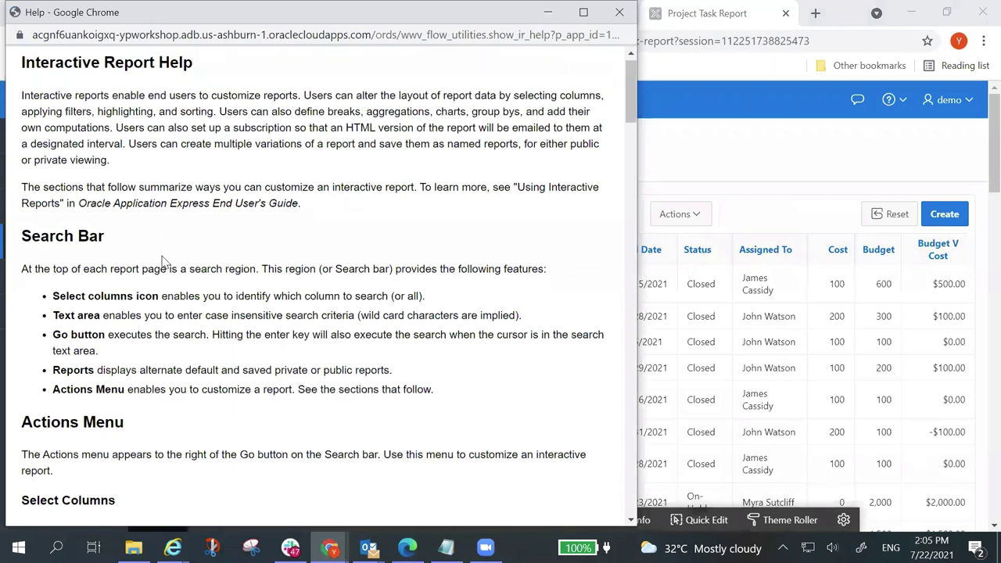
scroll(165, 268, "down", 2)
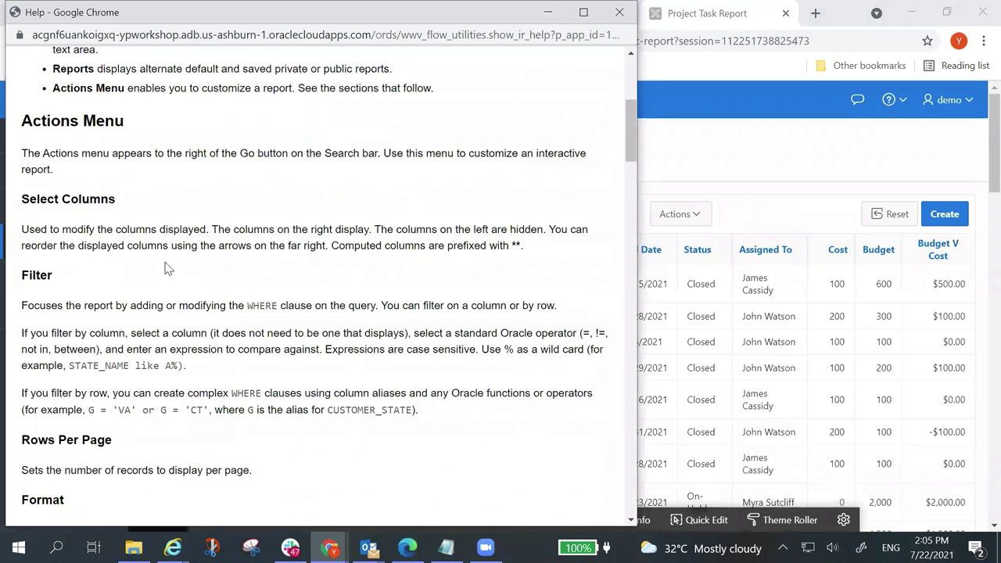
scroll(165, 268, "down", 7)
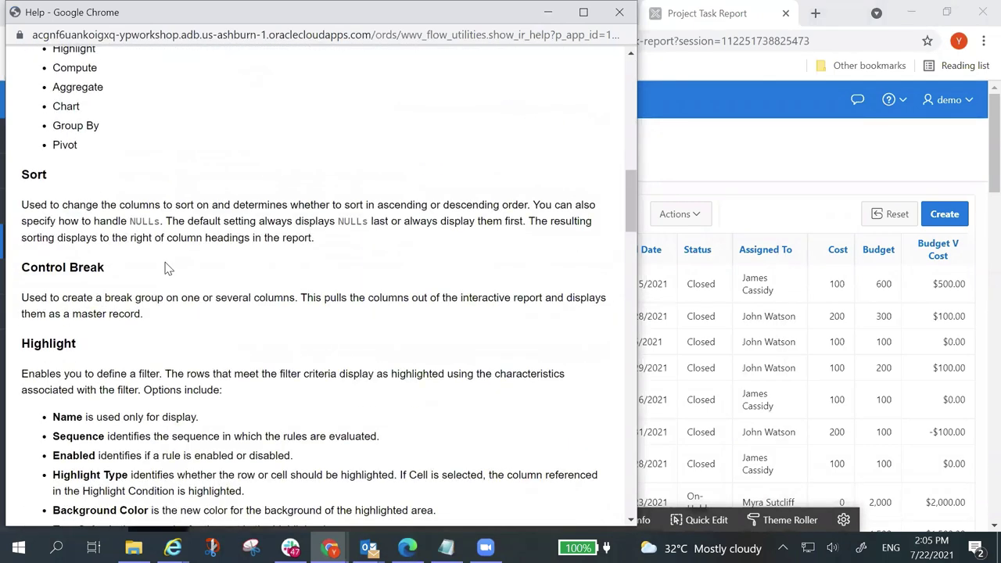
scroll(165, 268, "down", 3)
scroll(165, 269, "down", 3)
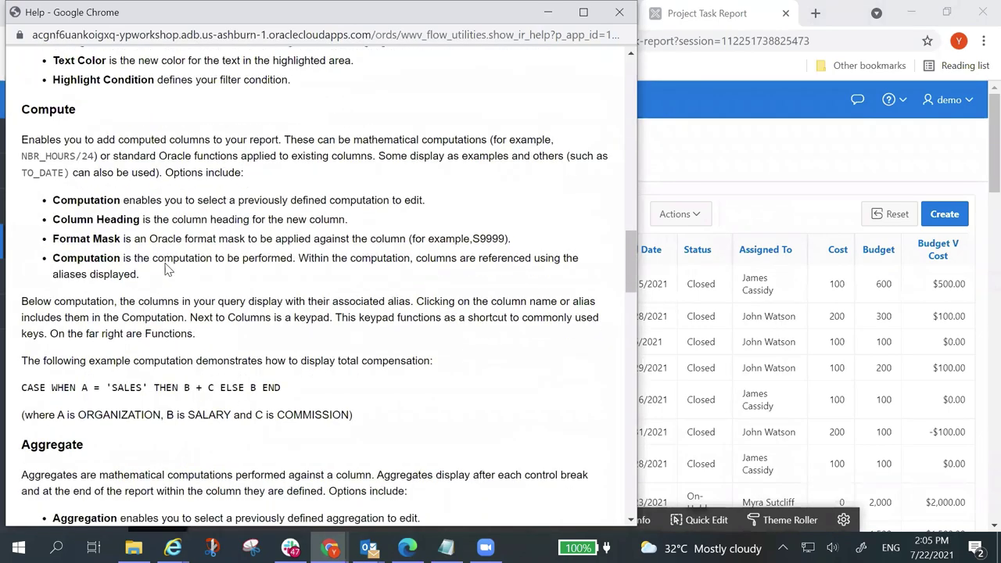
scroll(165, 268, "down", 7)
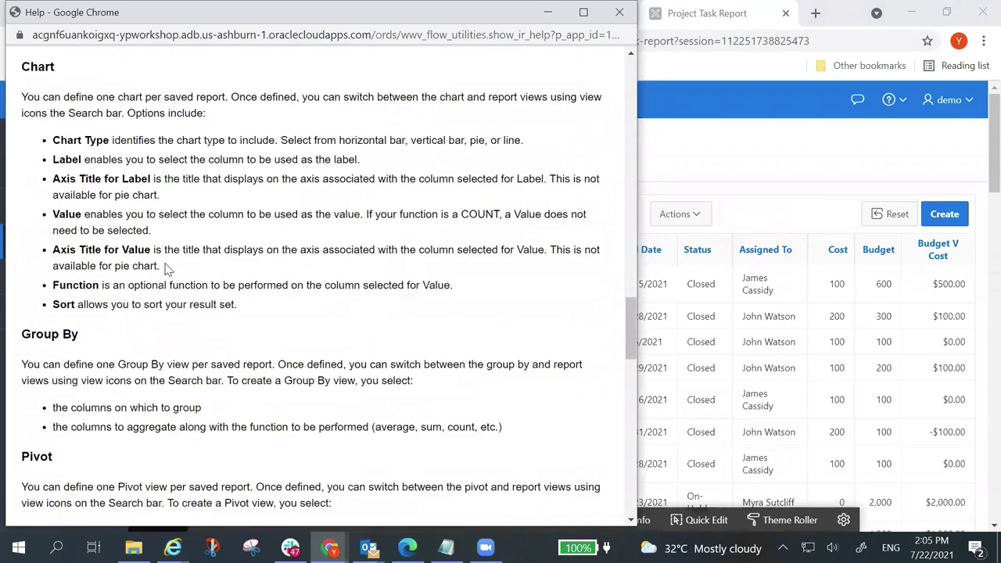
scroll(165, 268, "down", 2)
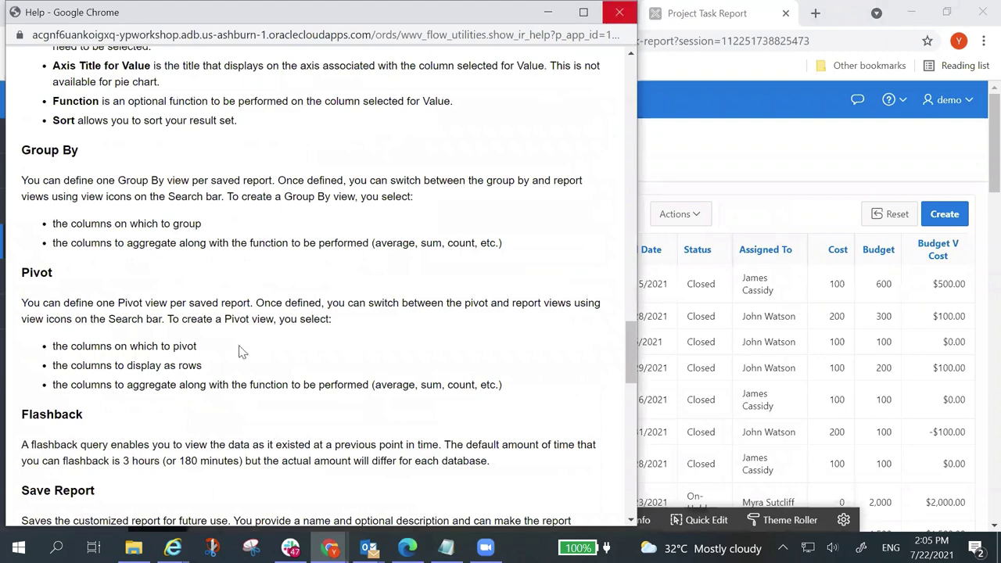
key("ctrl+w")
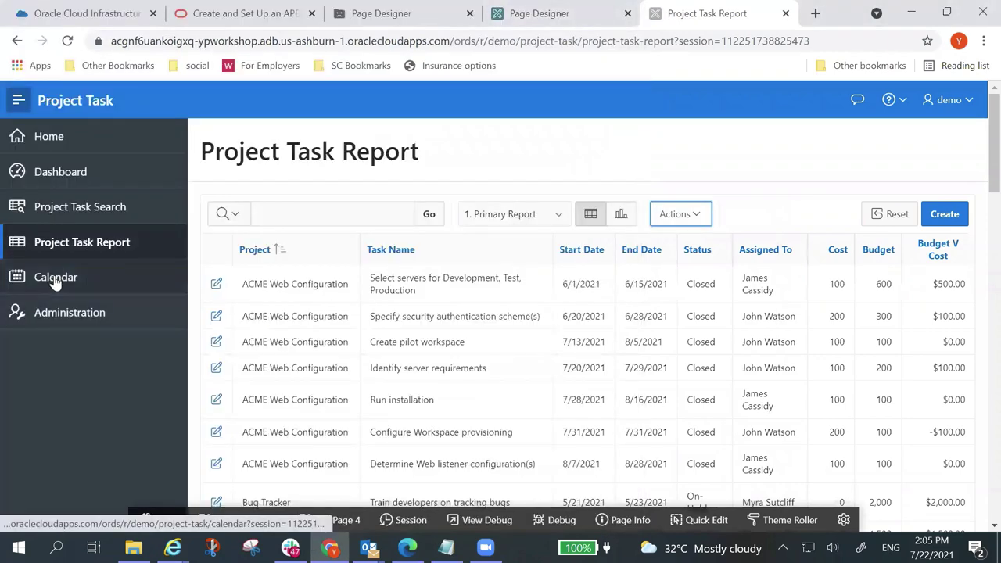
Step: Browse the Calendar page from June to August 2021, then open page 6 in Page Designer
left_click(55, 279)
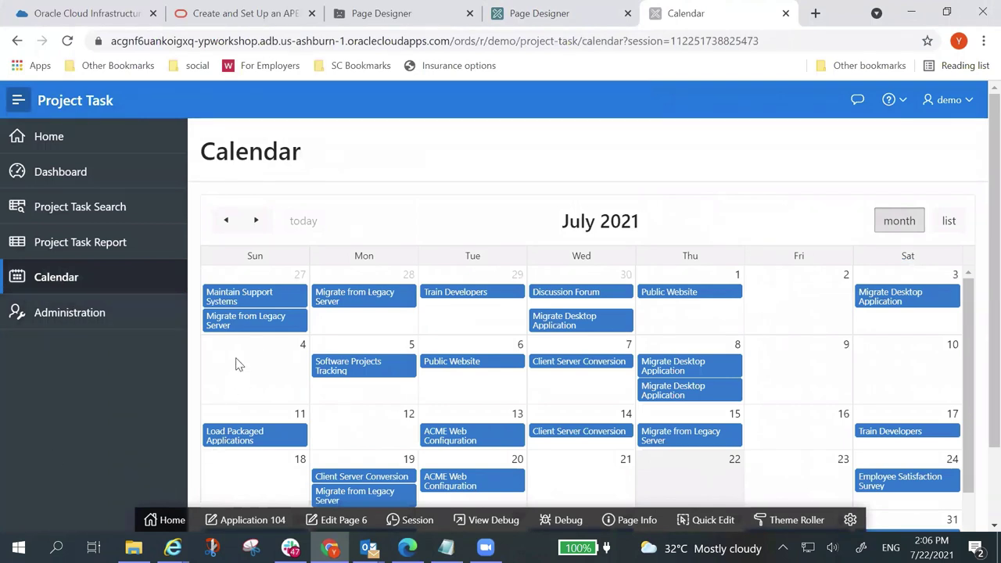
mouse_move(260, 298)
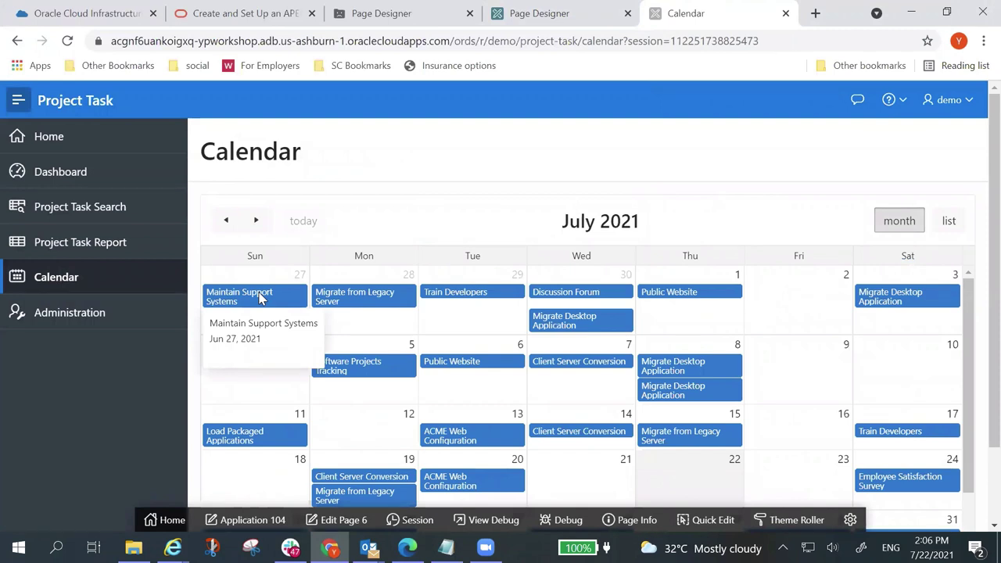
left_click(226, 222)
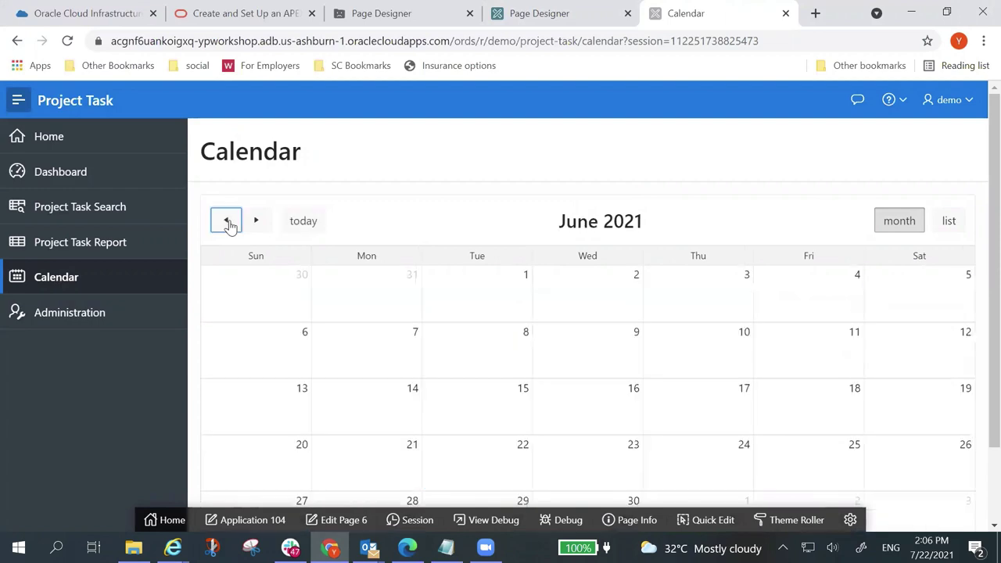
left_click(257, 222)
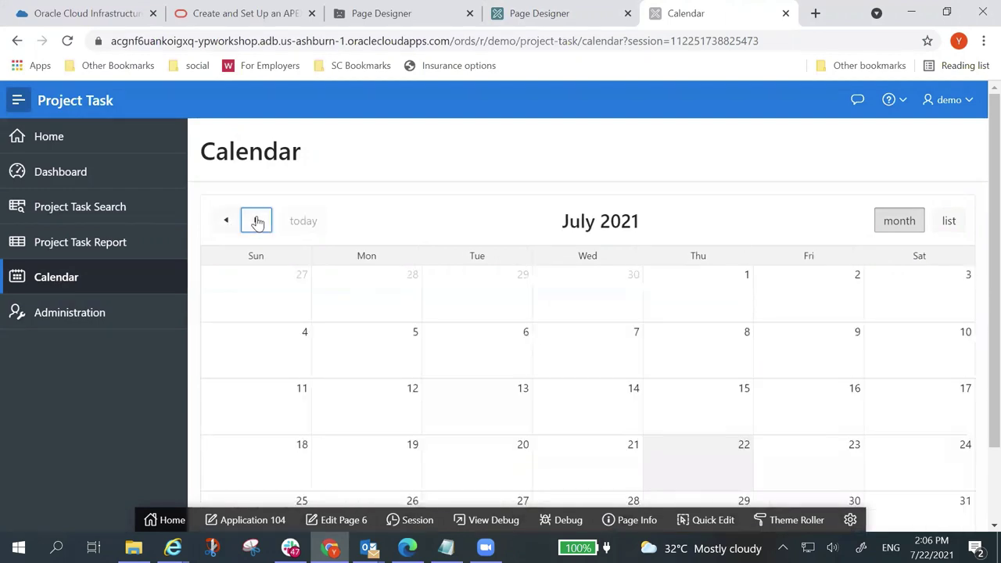
left_click(257, 222)
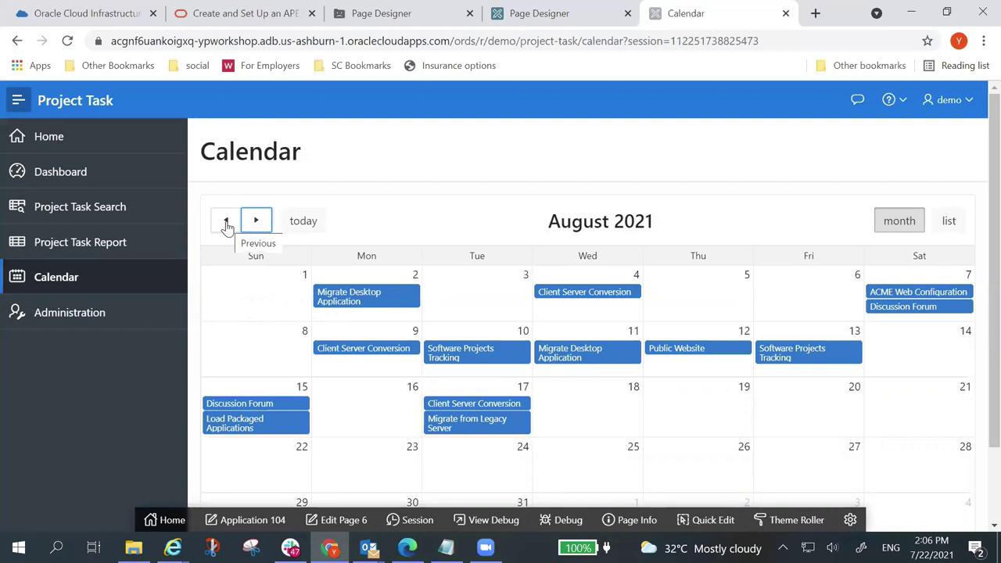
left_click(226, 221)
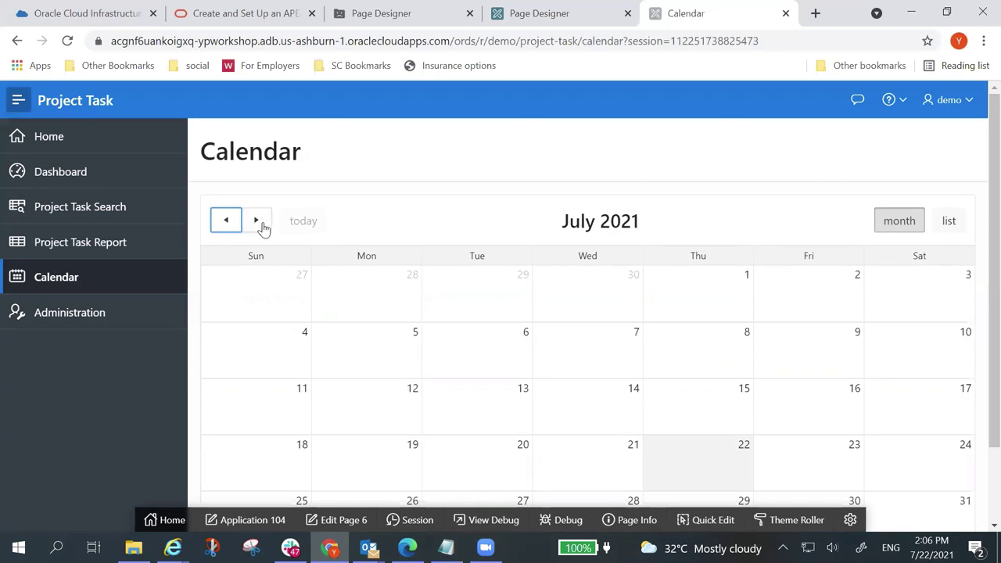
left_click(258, 223)
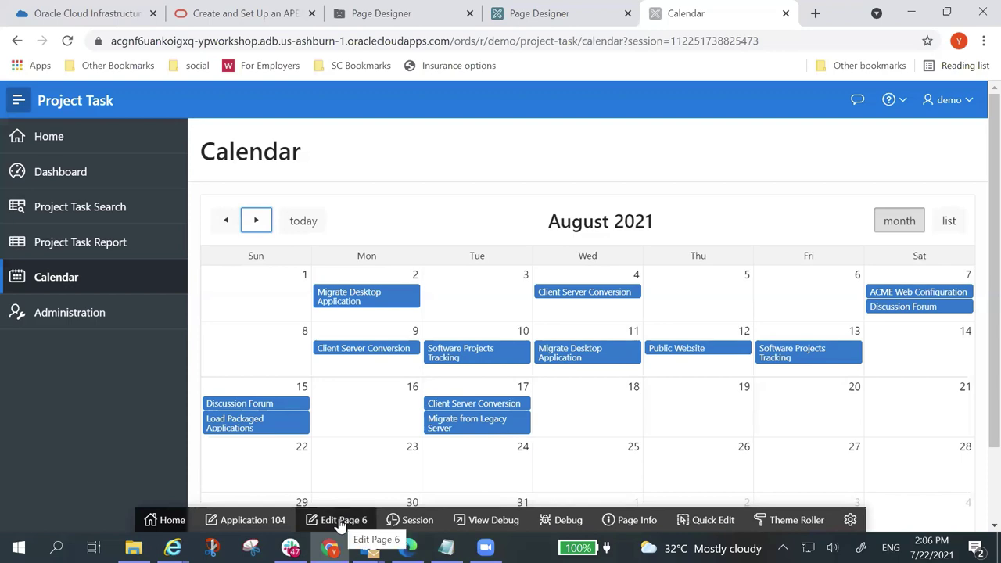
left_click(340, 521)
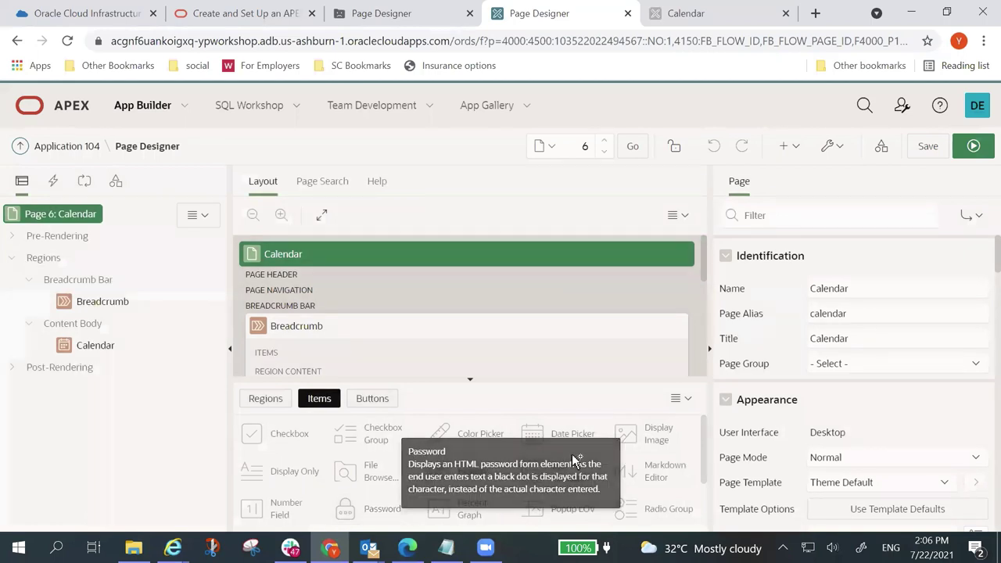
Step: Set the Calendar region's Display Column to TASK_NAME and End Date Column to END_DATE, then save and run
left_click(96, 345)
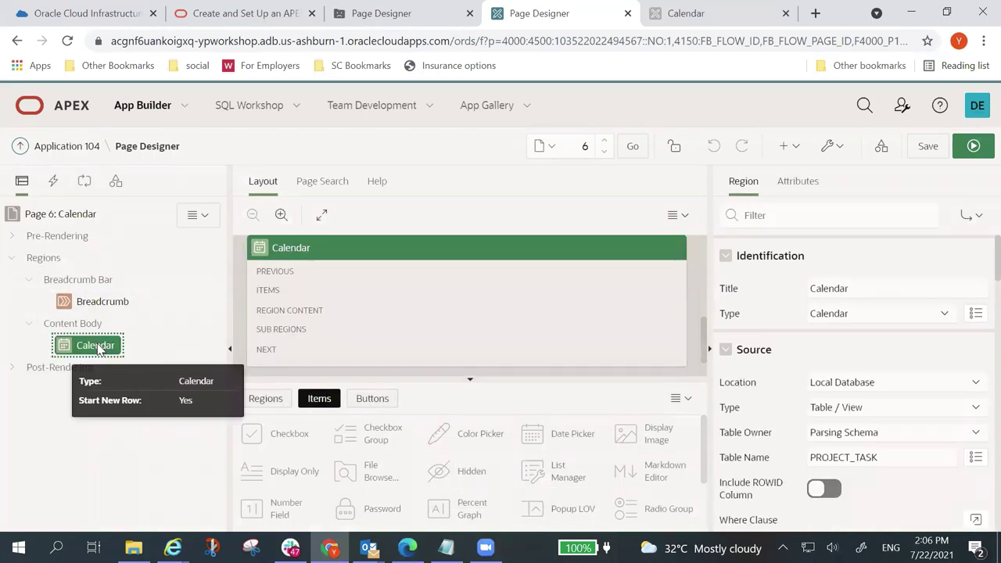
left_click(795, 183)
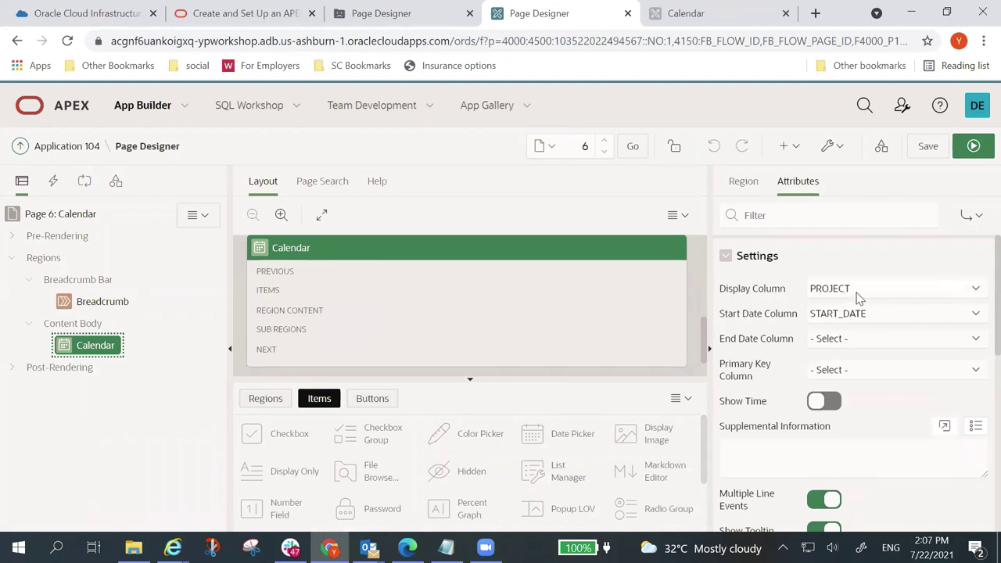
left_click(977, 294)
left_click(898, 360)
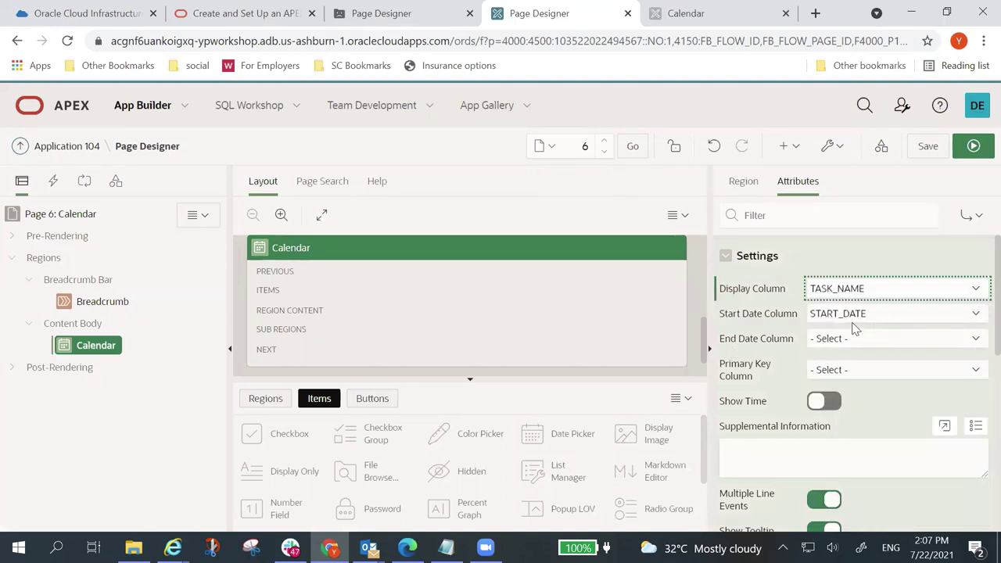
left_click(977, 340)
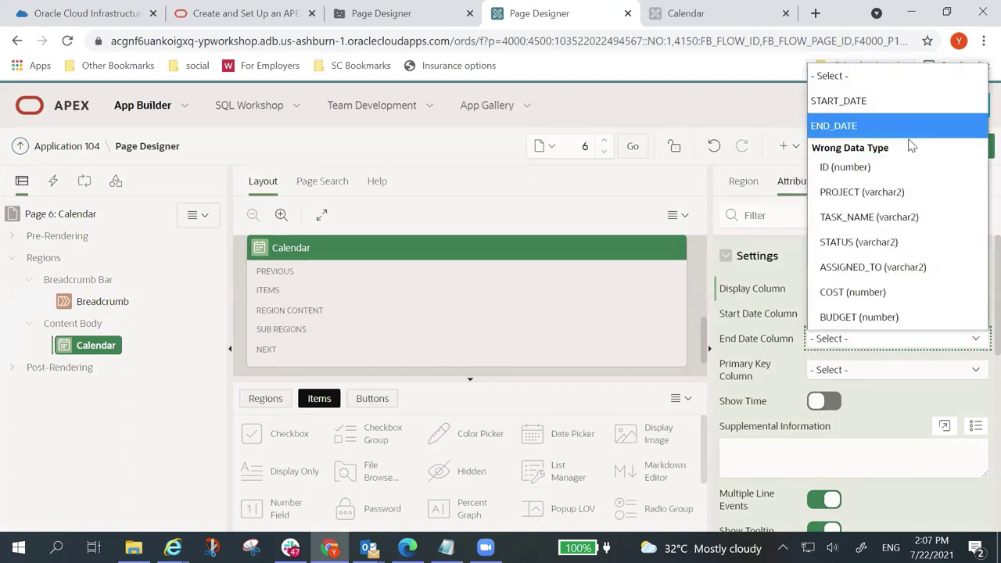
left_click(852, 125)
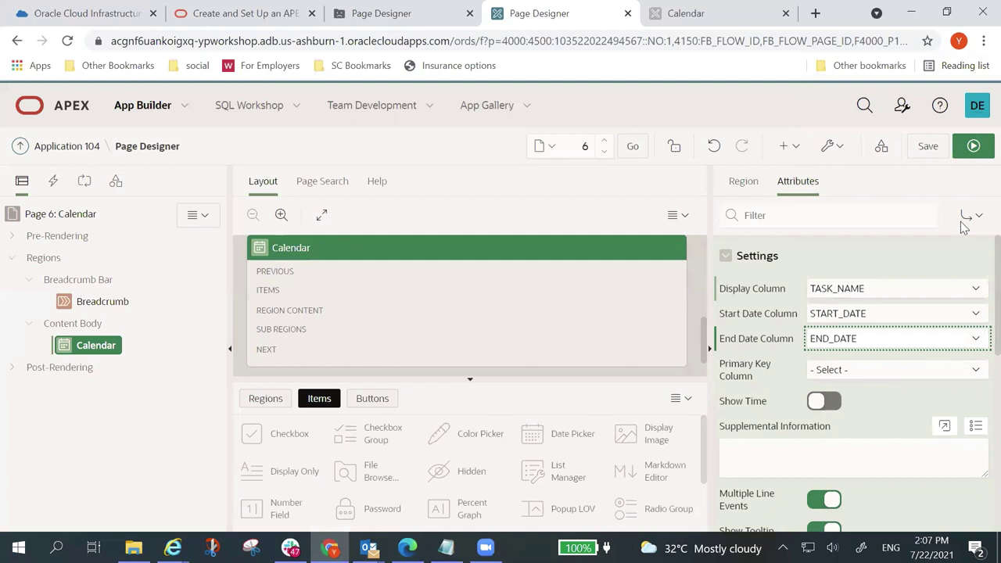
left_click(925, 147)
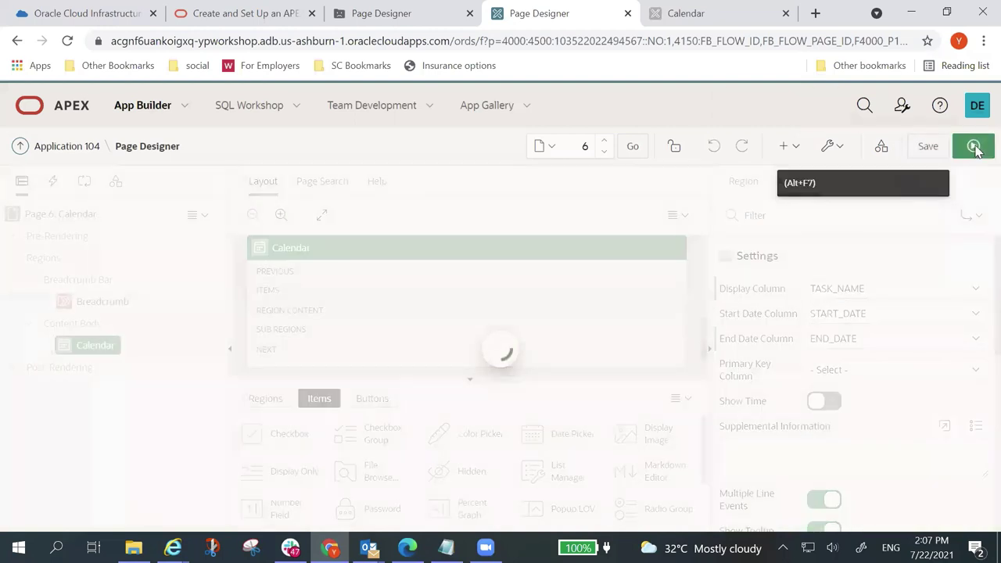
Step: After checking the running calendar, clear the End Date Column, save, and rerun page 6
left_click(973, 147)
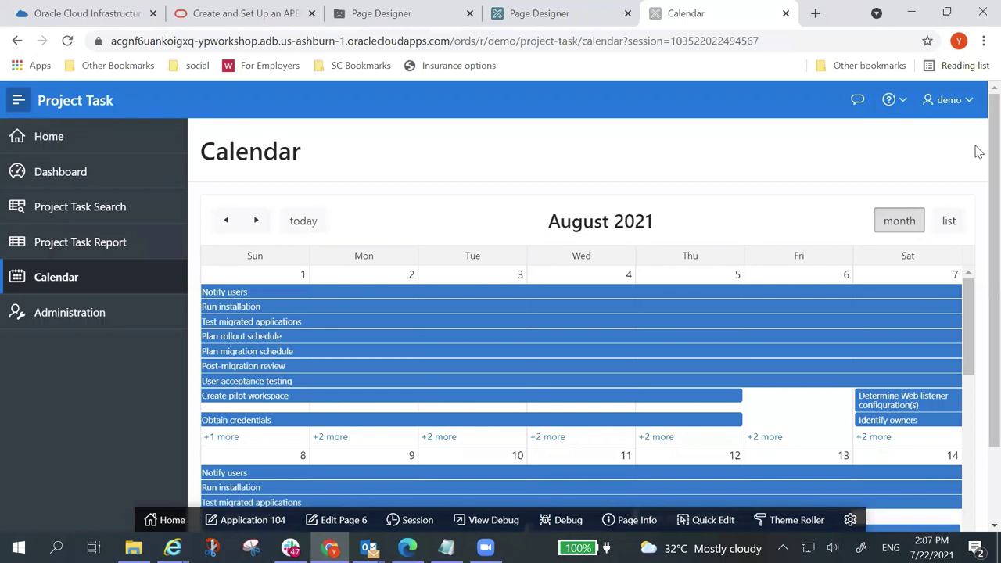
left_click(348, 521)
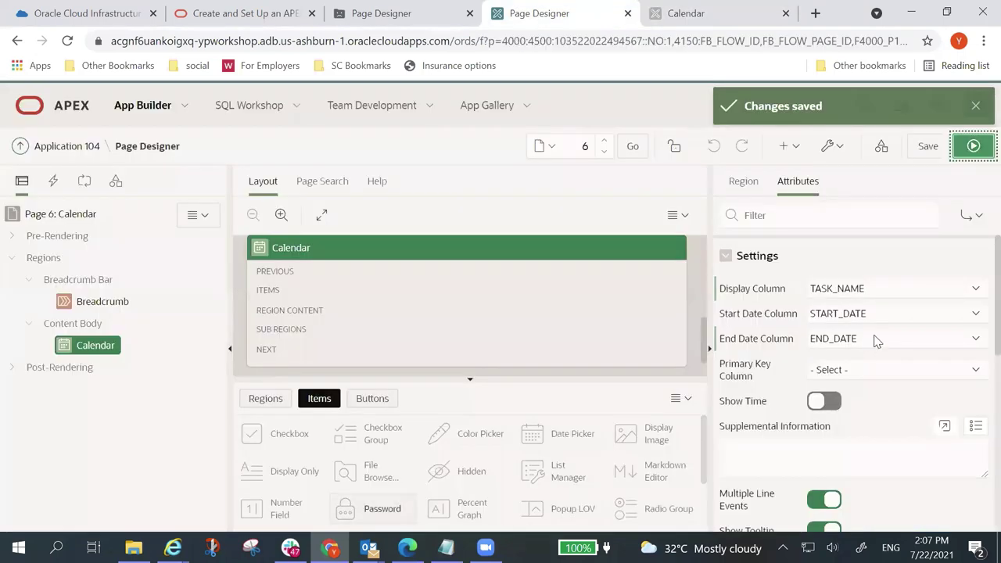
left_click(975, 339)
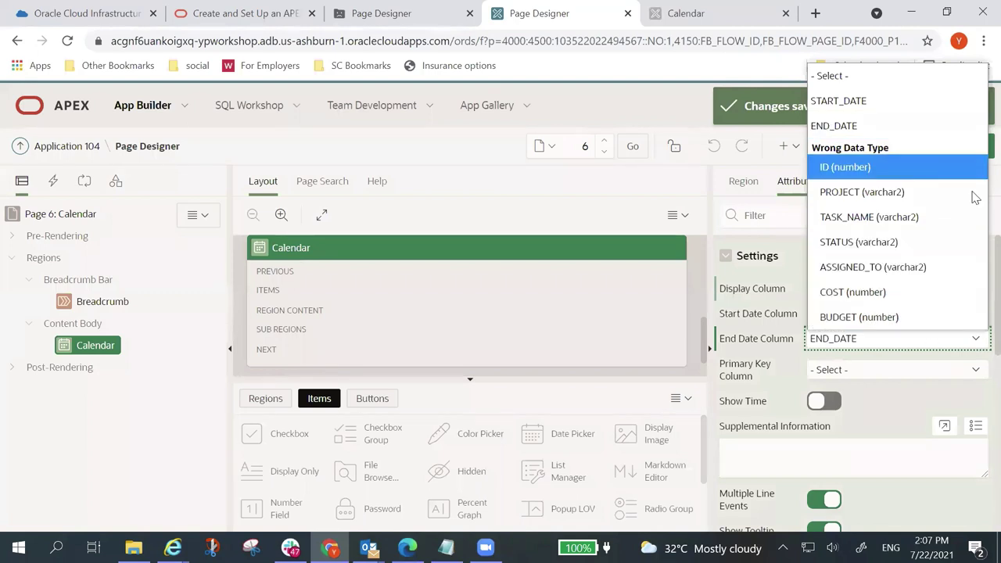
key("Escape")
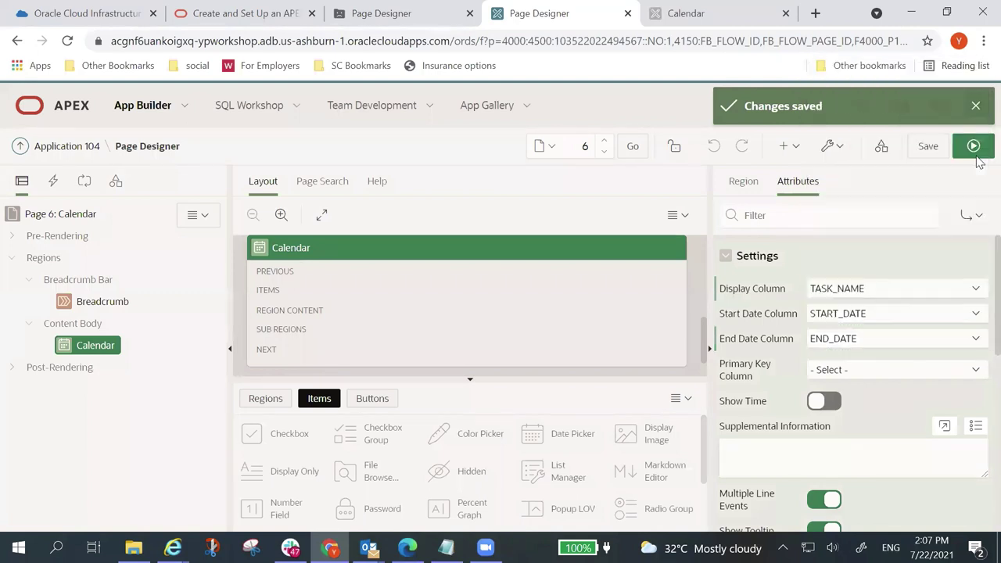
left_click(976, 339)
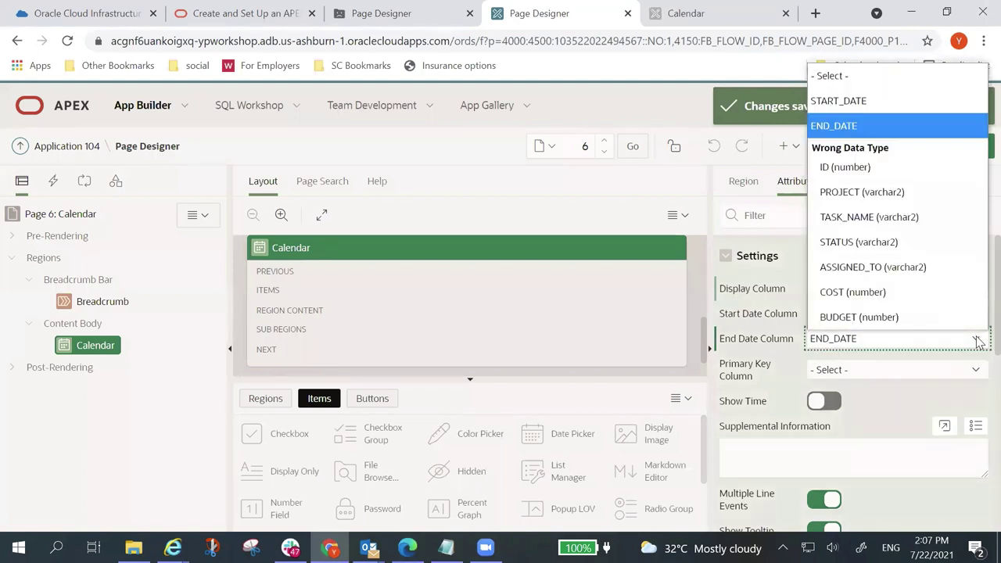
left_click(950, 81)
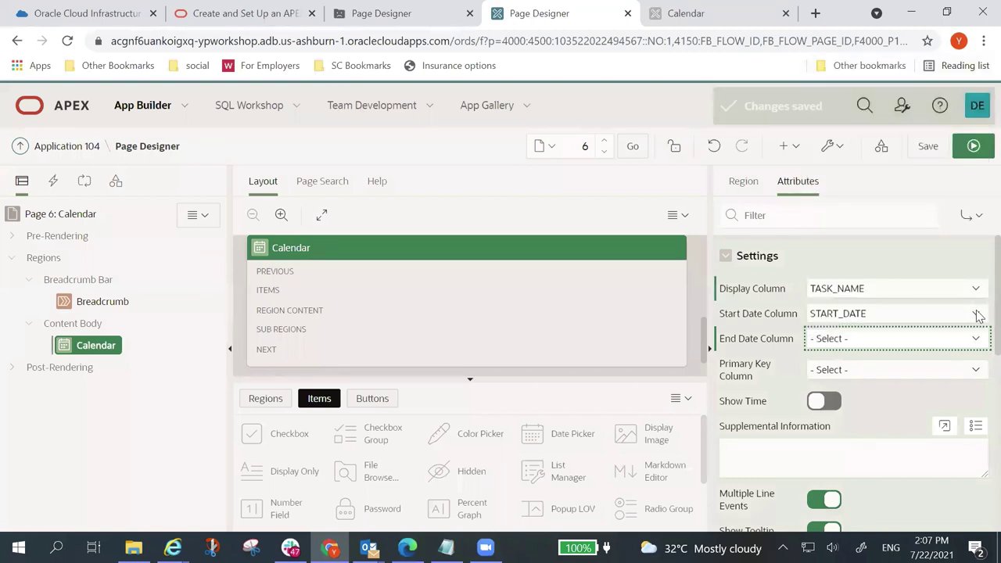
left_click(931, 149)
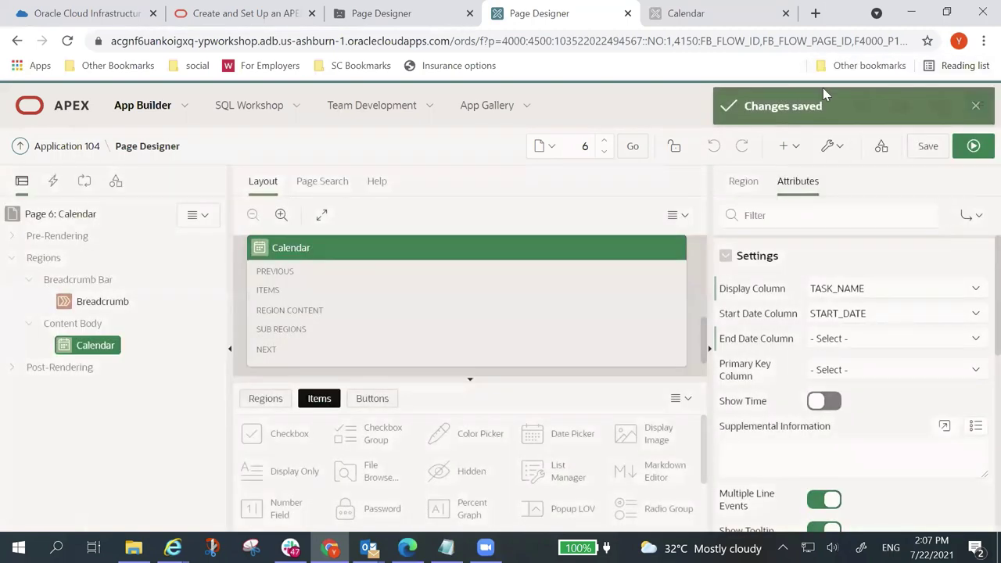
left_click(974, 146)
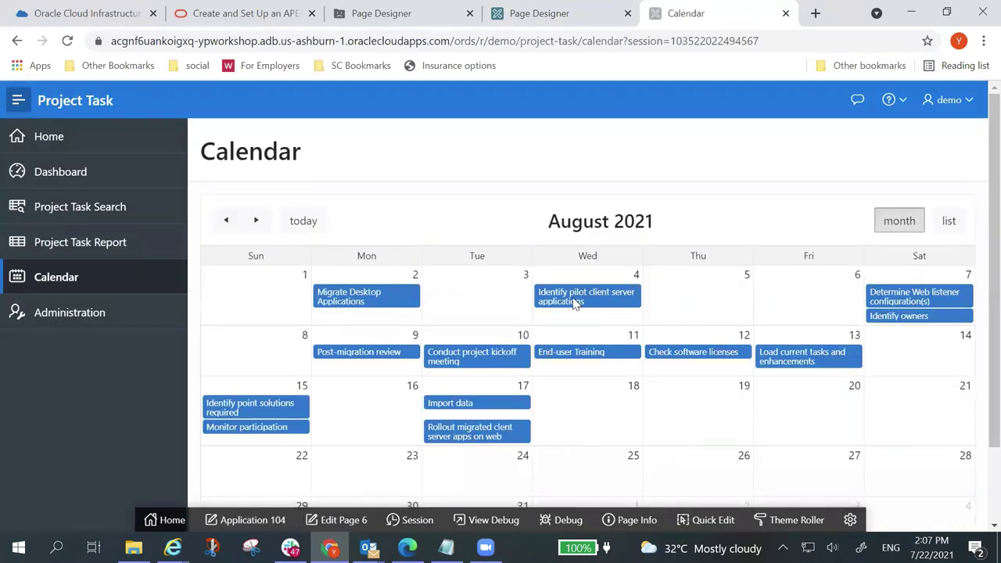
Step: Go back from the running calendar to page 6 in Page Designer
mouse_move(600, 301)
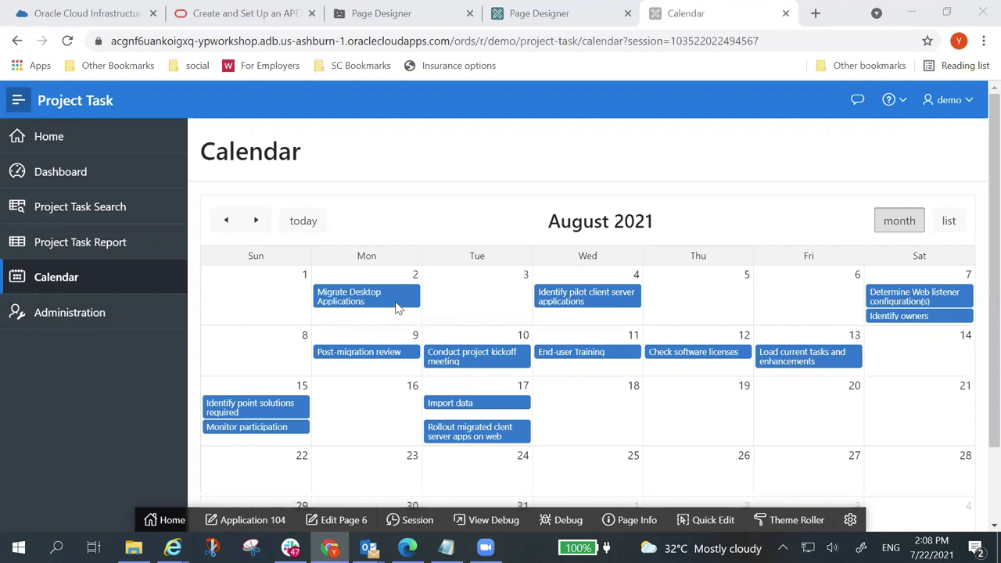
mouse_move(395, 304)
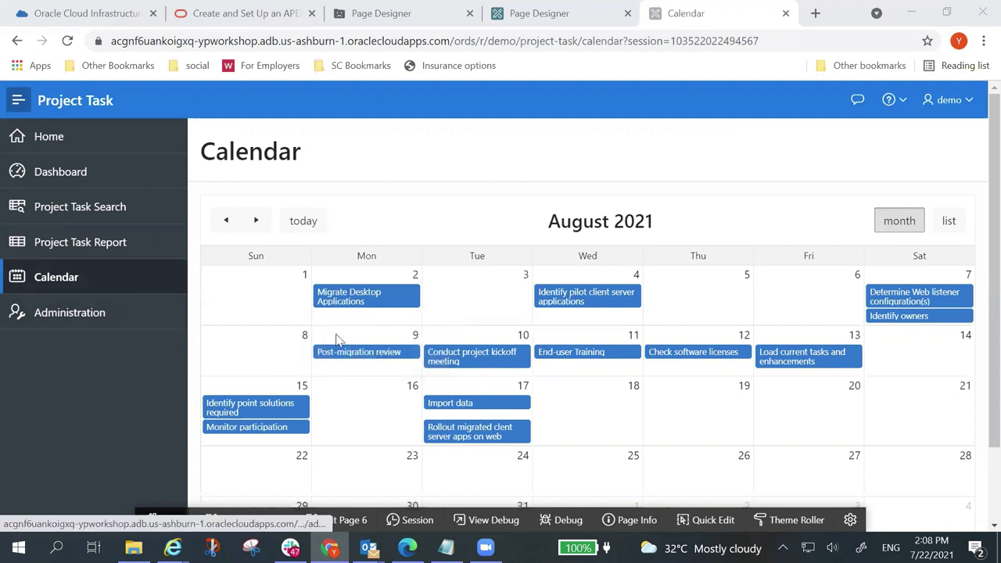
left_click(335, 520)
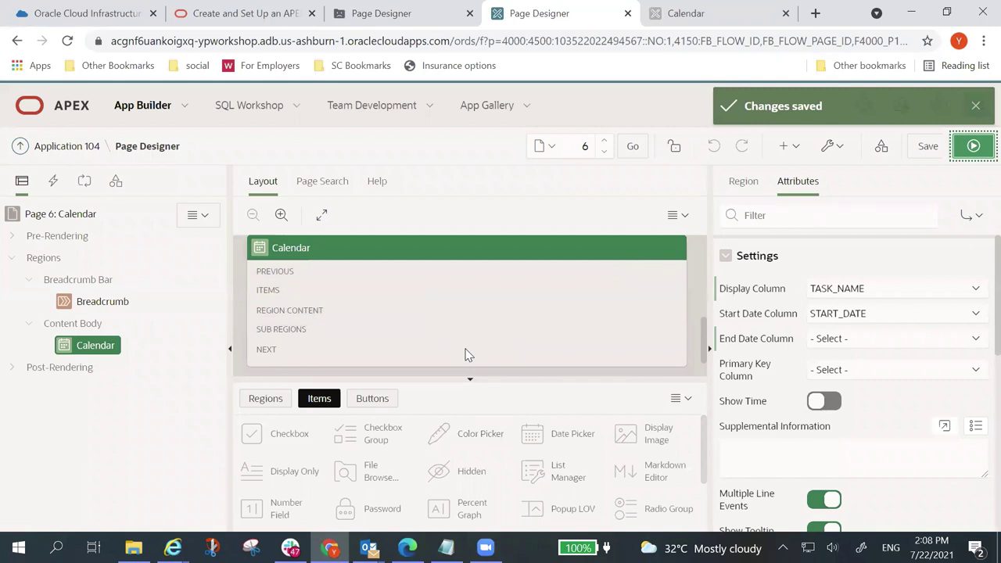
Step: Set the Calendar region's Primary Key Column to ID
left_click(91, 351)
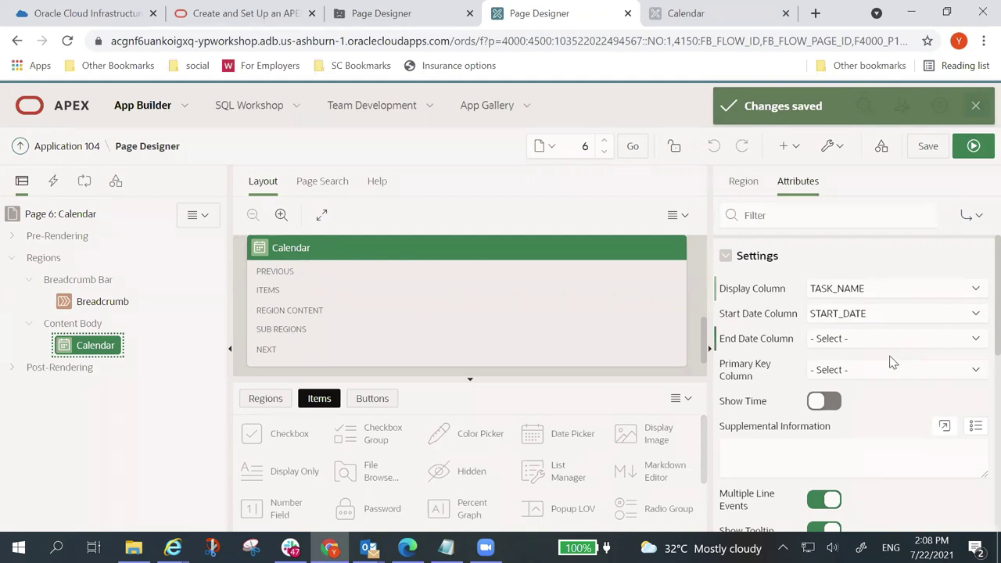
left_click(976, 370)
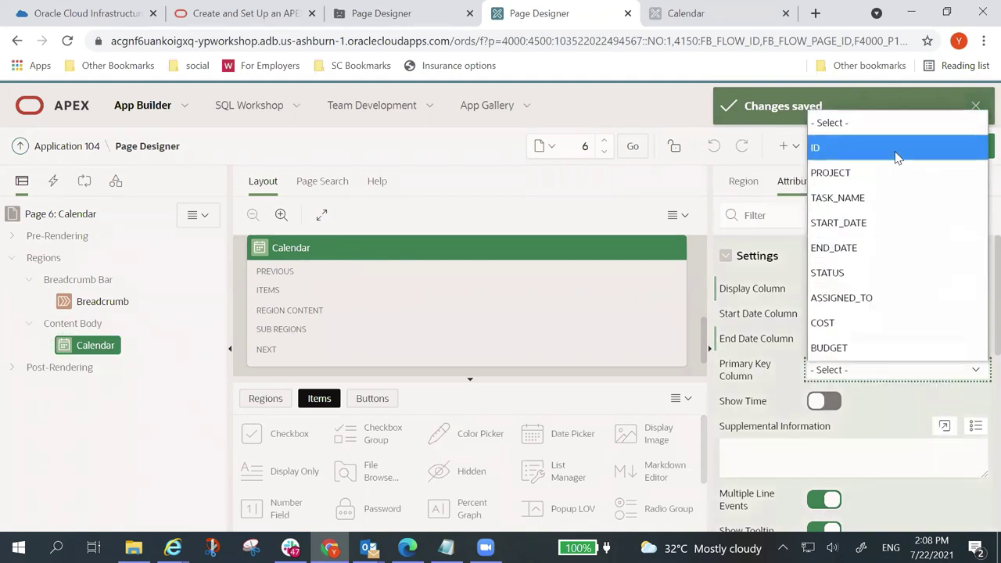
left_click(897, 149)
scroll(887, 432, "down", 6)
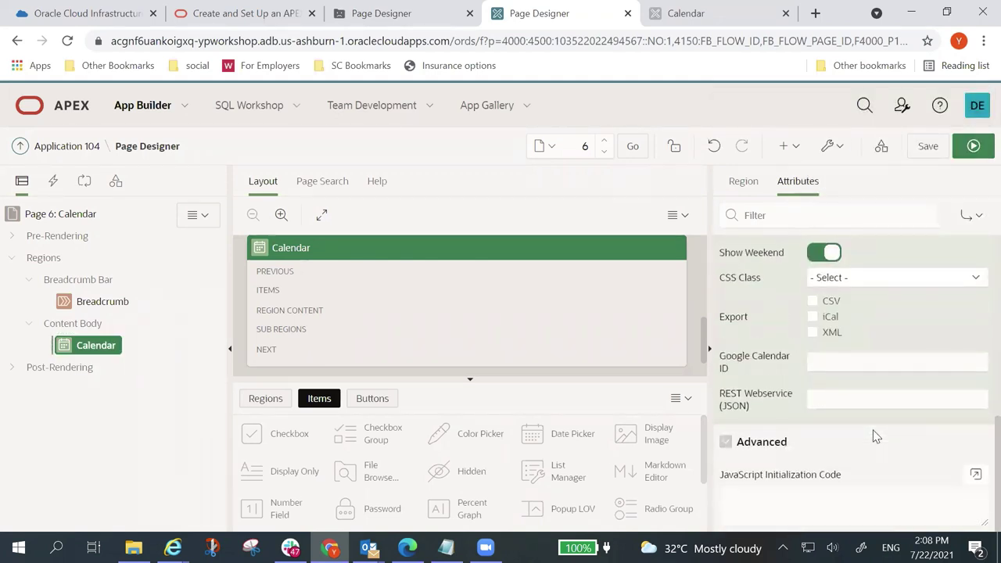
scroll(864, 368, "up", 6)
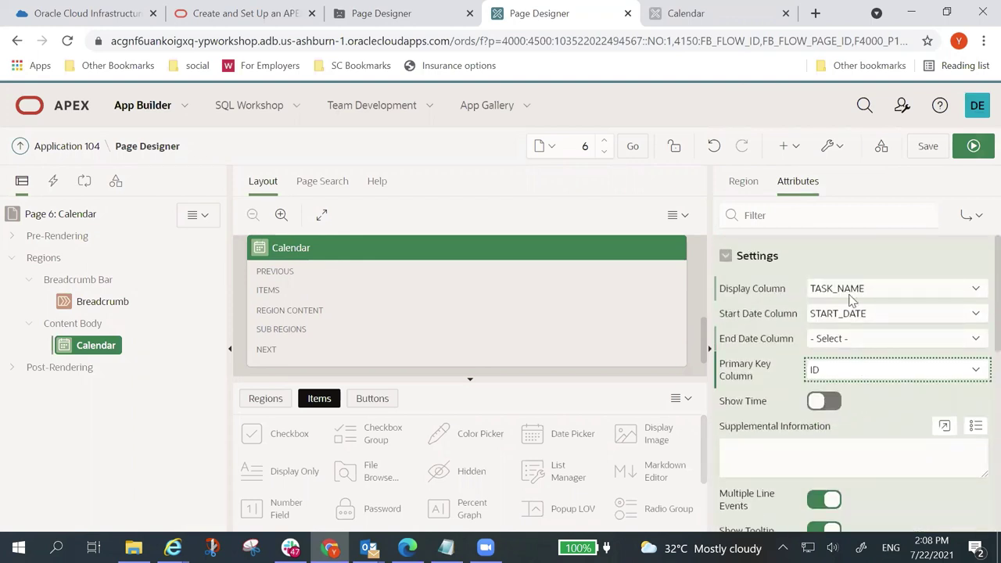
scroll(850, 352, "down", 3)
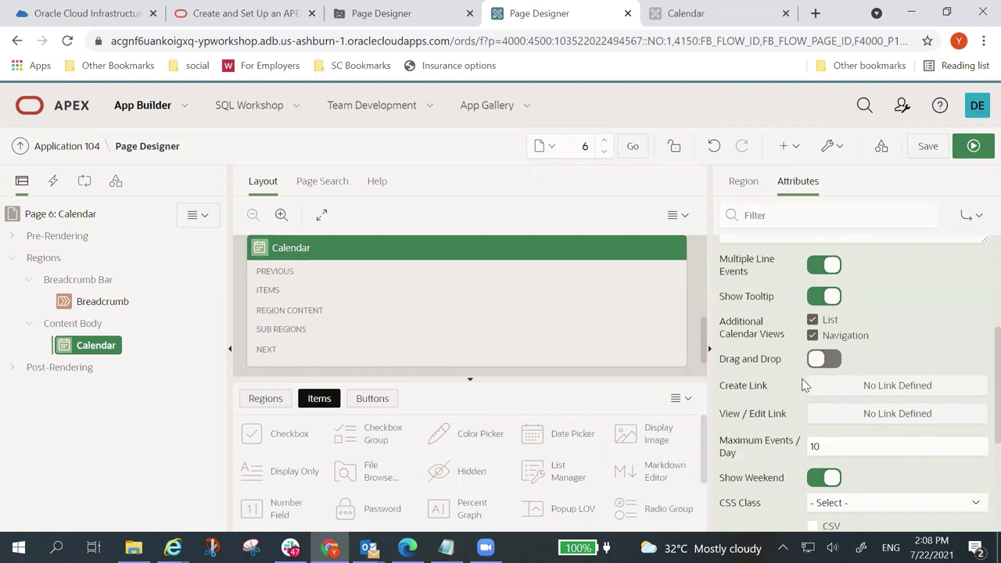
Step: Add a View / Edit Link to page 5 that passes &ID. into P5_ID, and save
left_click(879, 419)
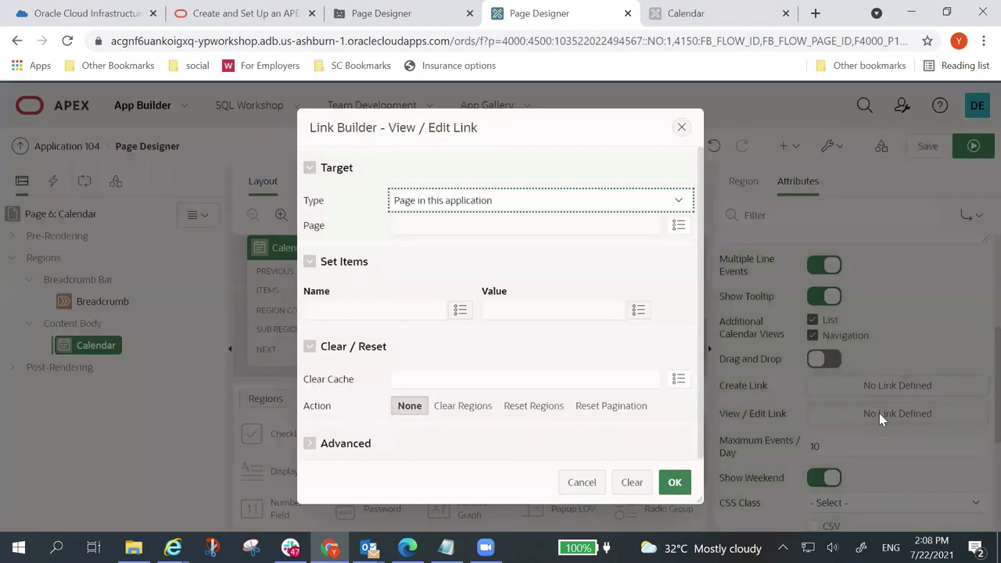
left_click(678, 226)
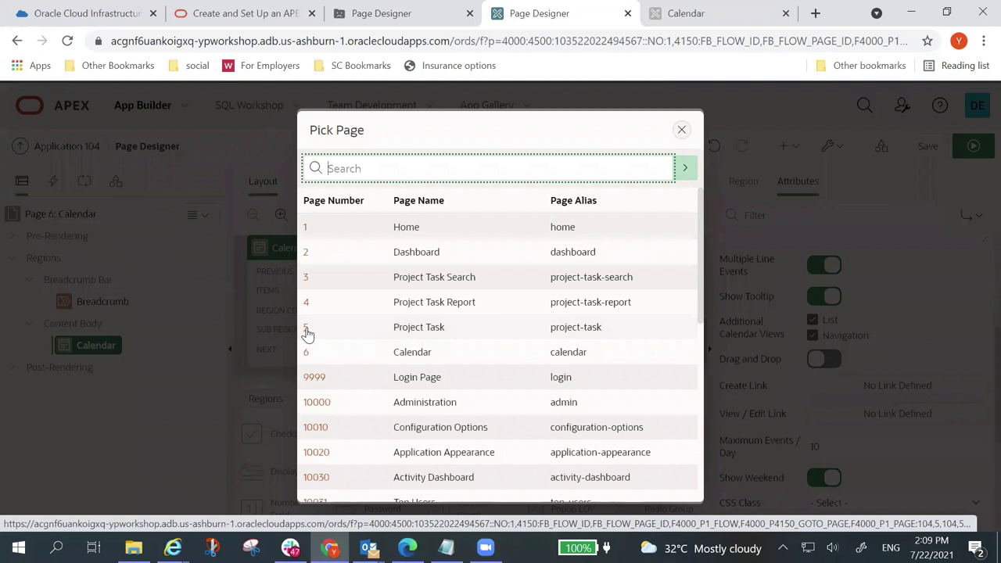
left_click(306, 331)
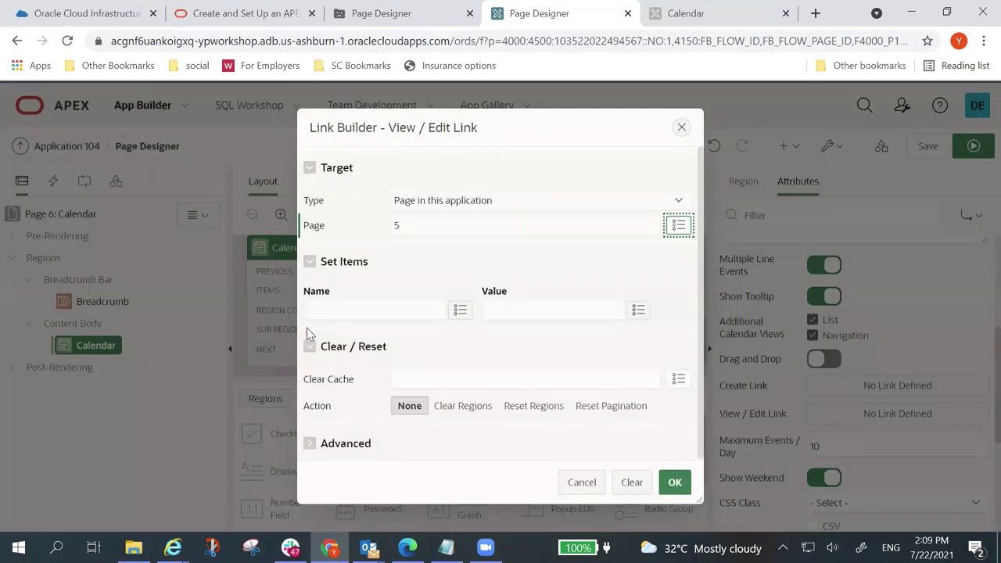
left_click(458, 311)
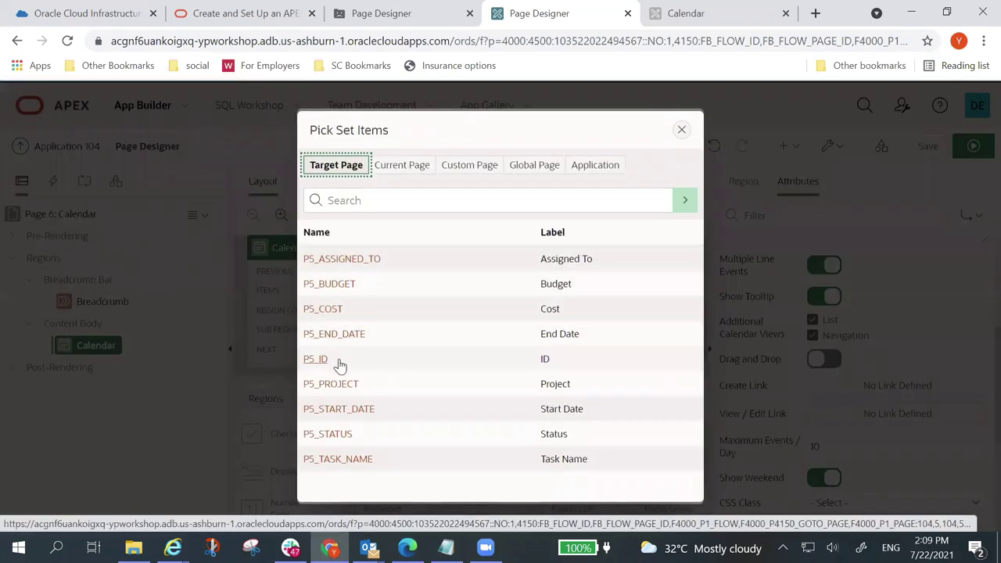
left_click(335, 365)
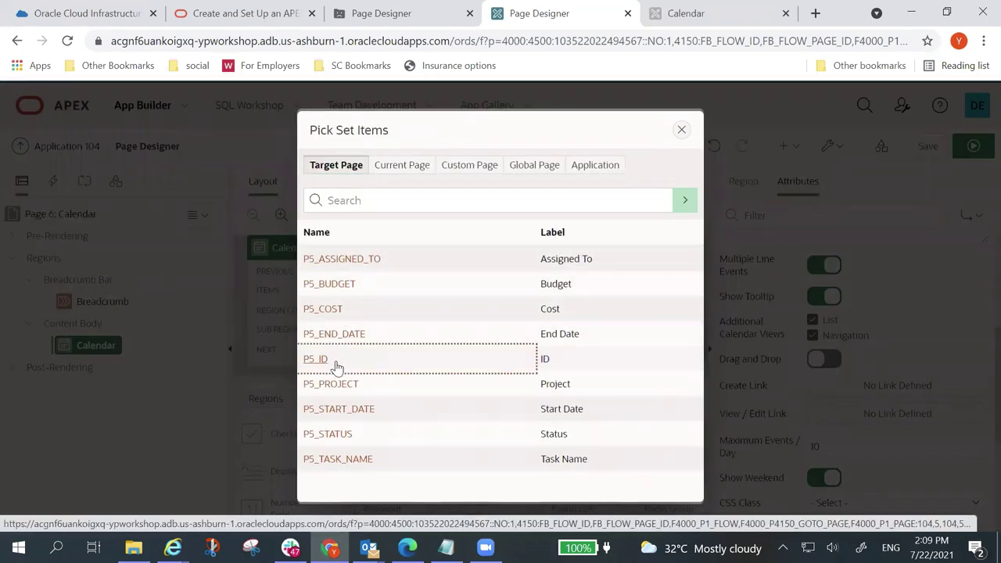
left_click(637, 314)
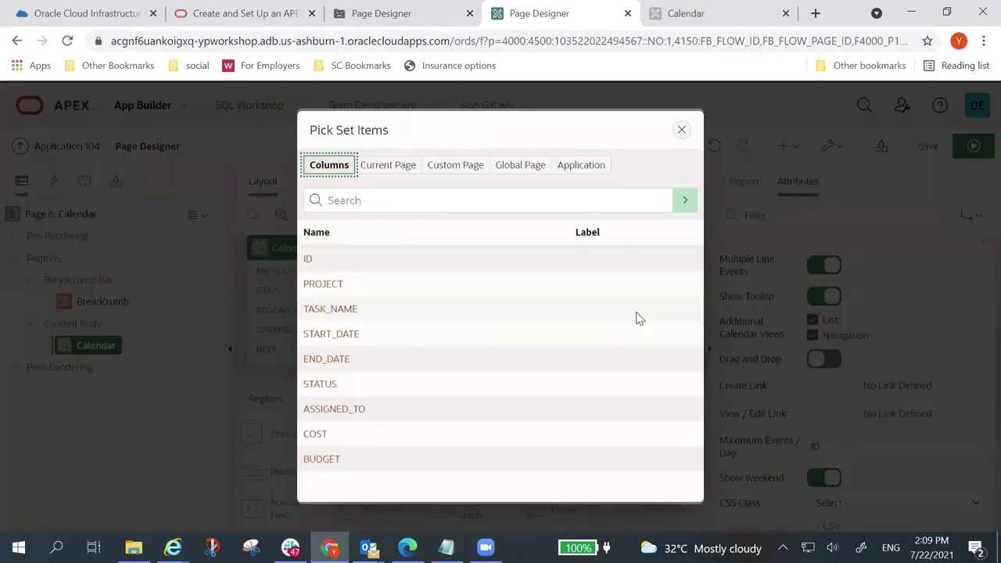
left_click(308, 259)
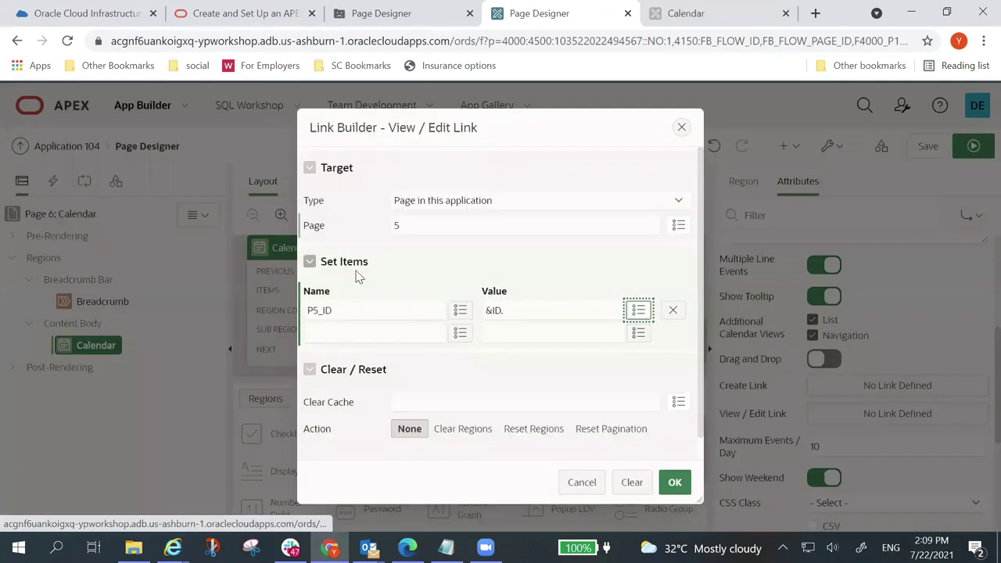
left_click(674, 482)
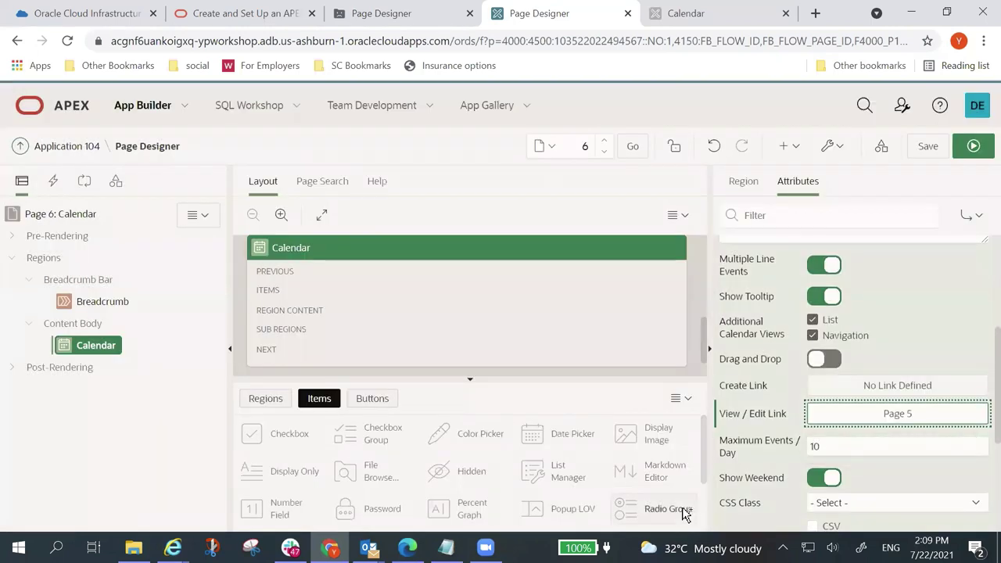
left_click(929, 148)
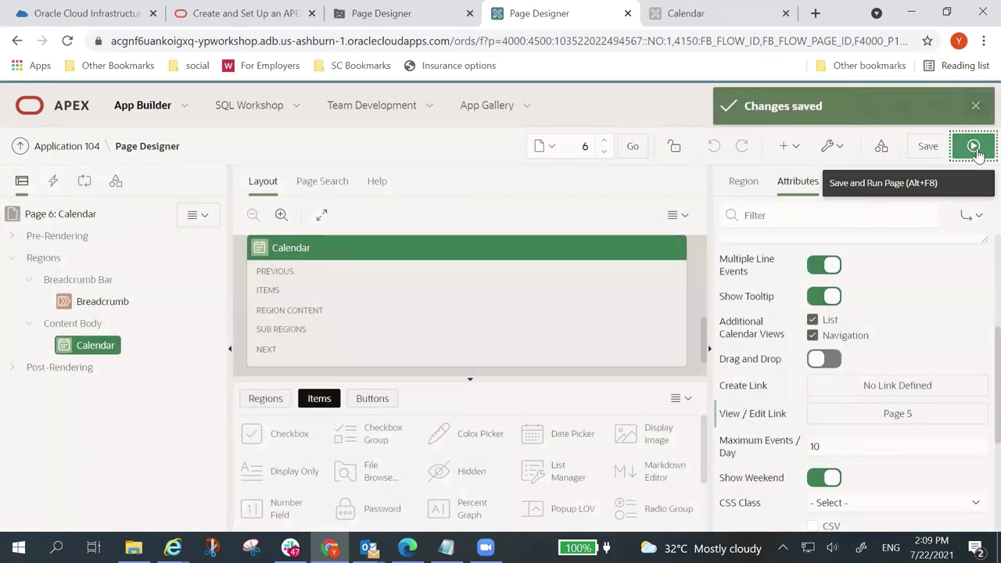
Step: Run the calendar and change the Migrate Desktop Applications start date to 8/6/2021
left_click(974, 148)
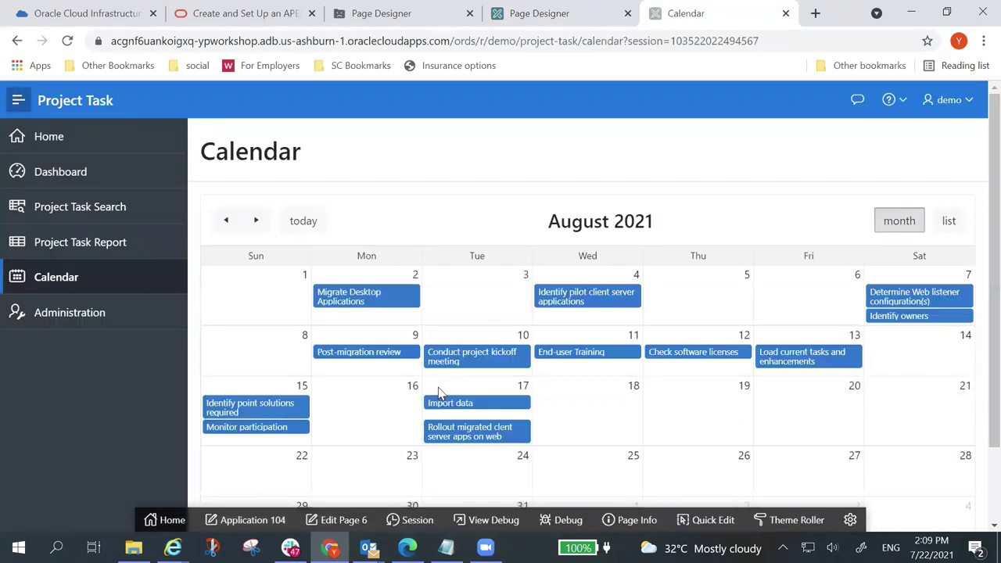
left_click(388, 301)
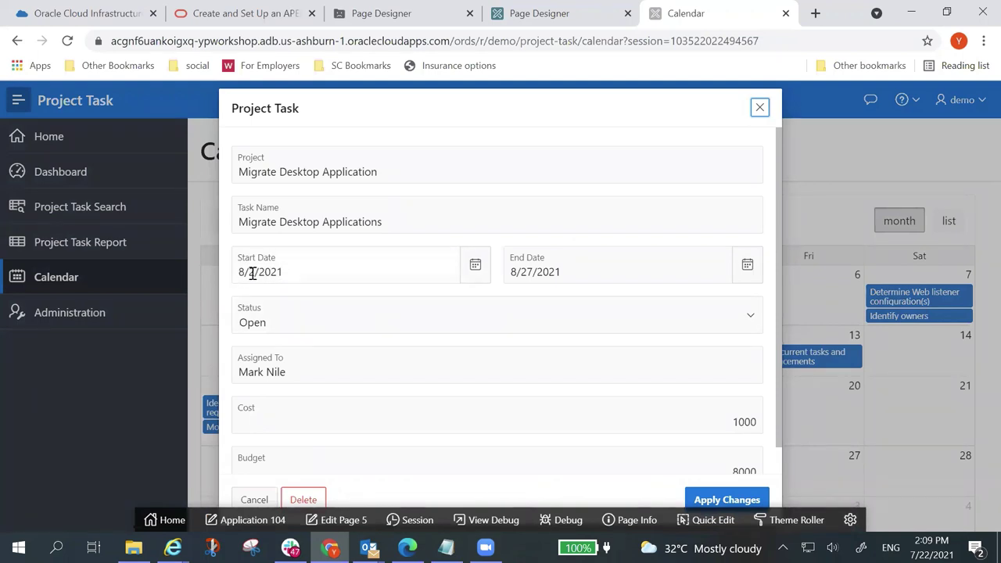
left_click(475, 266)
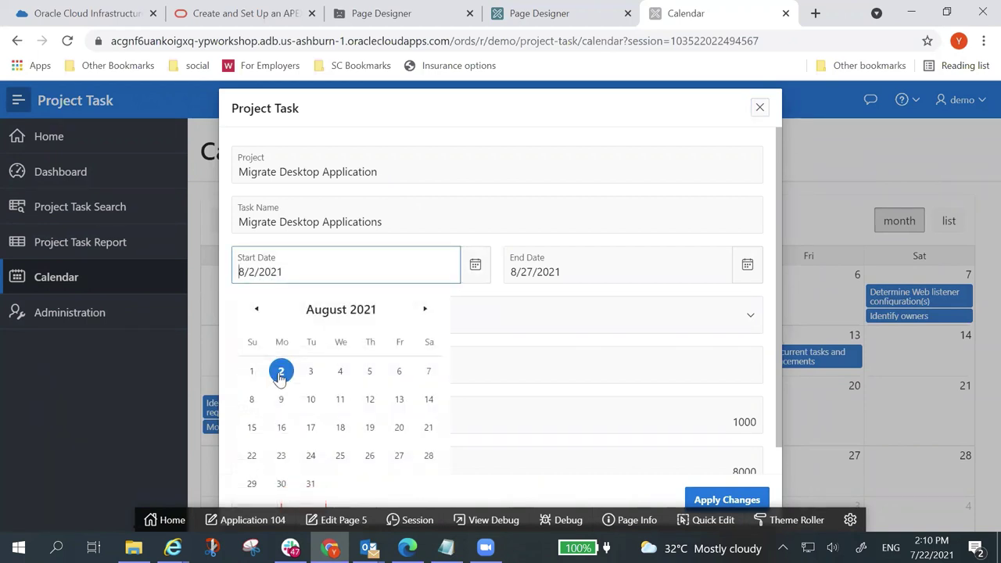
left_click(398, 372)
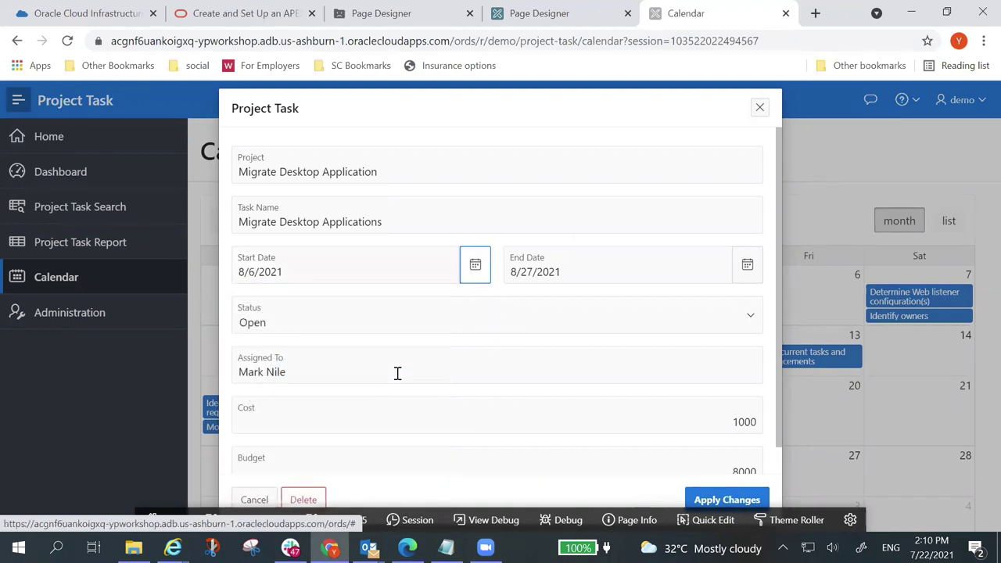
left_click(728, 500)
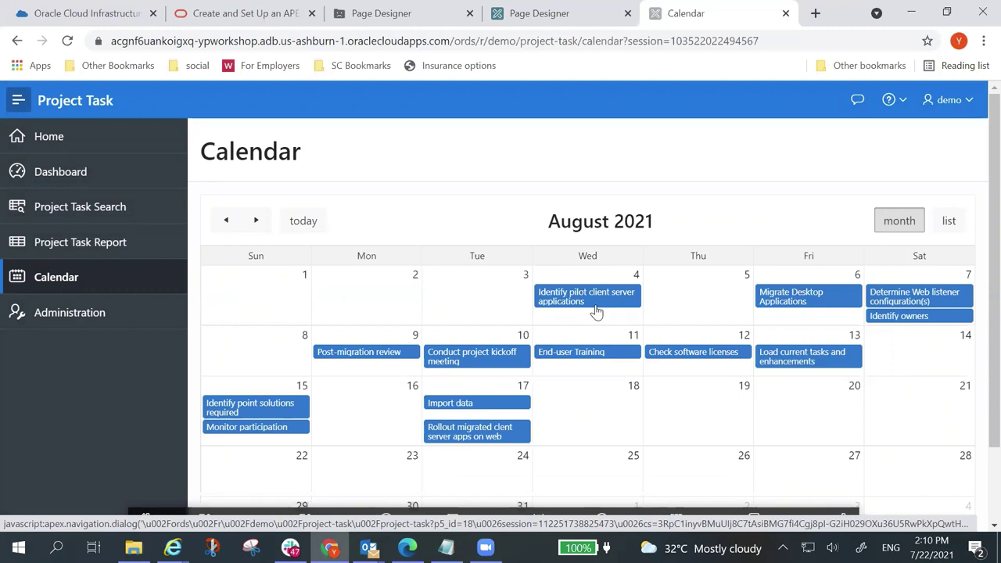
mouse_move(580, 307)
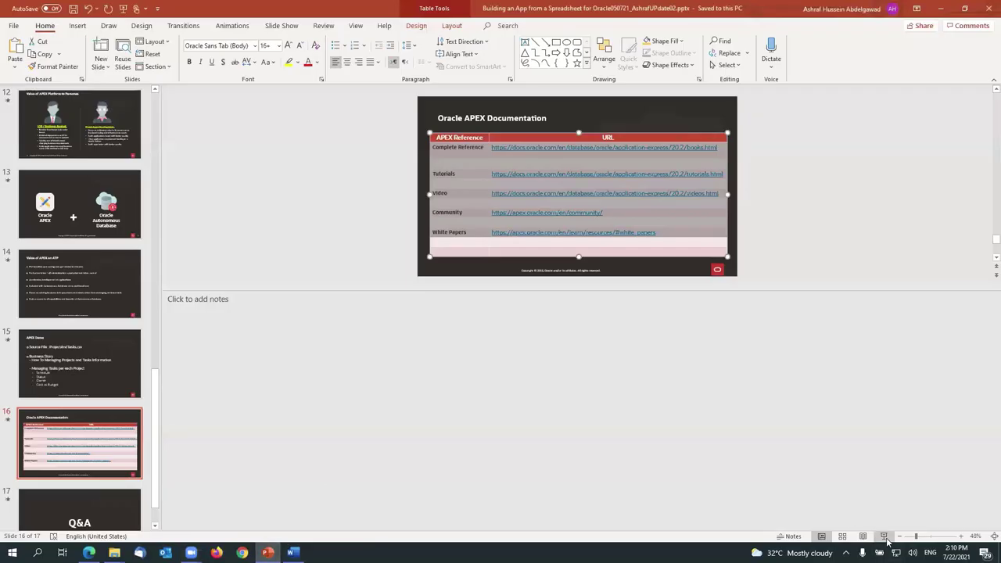
Step: Start the slideshow and advance to the Q&A slide
left_click(883, 536)
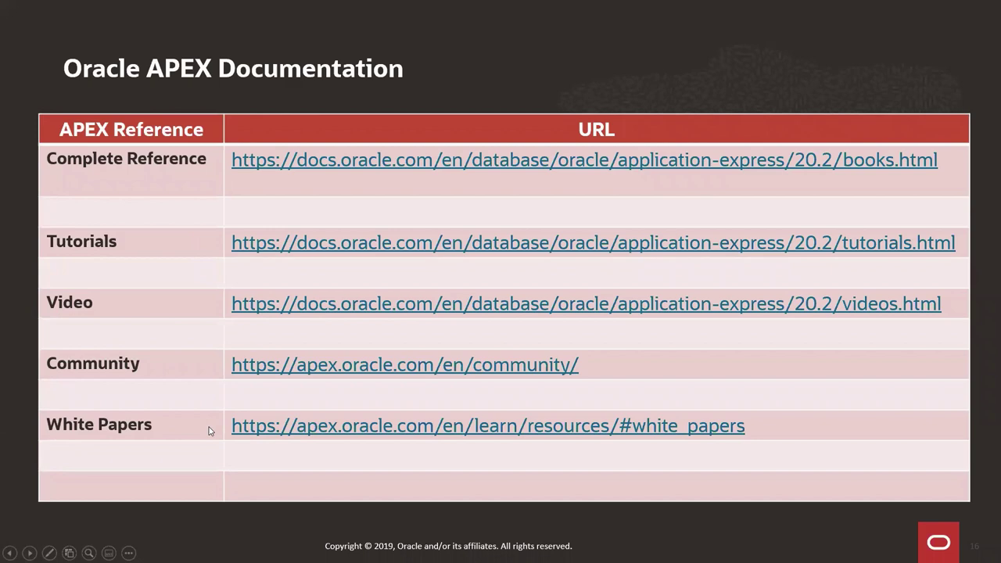
key("Right")
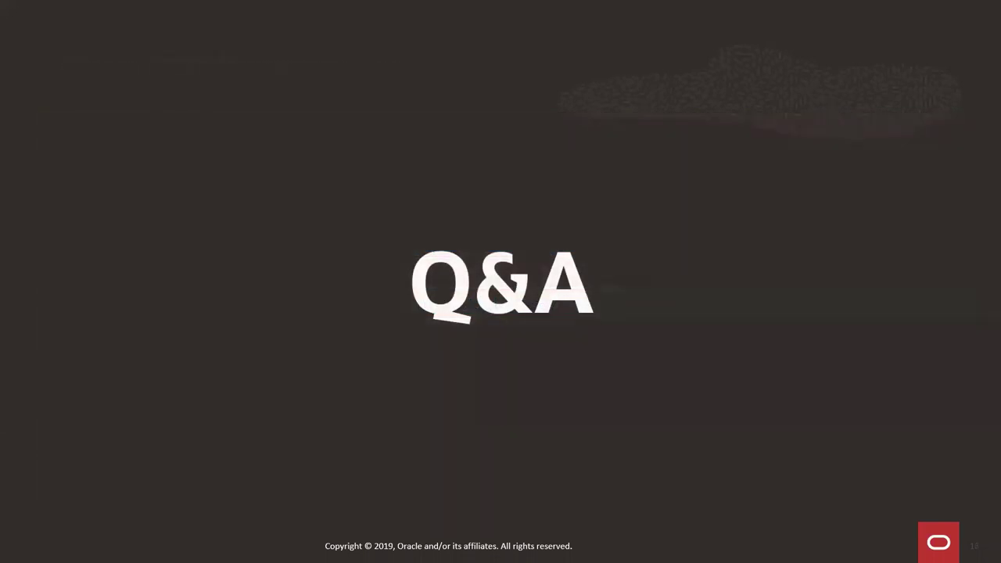